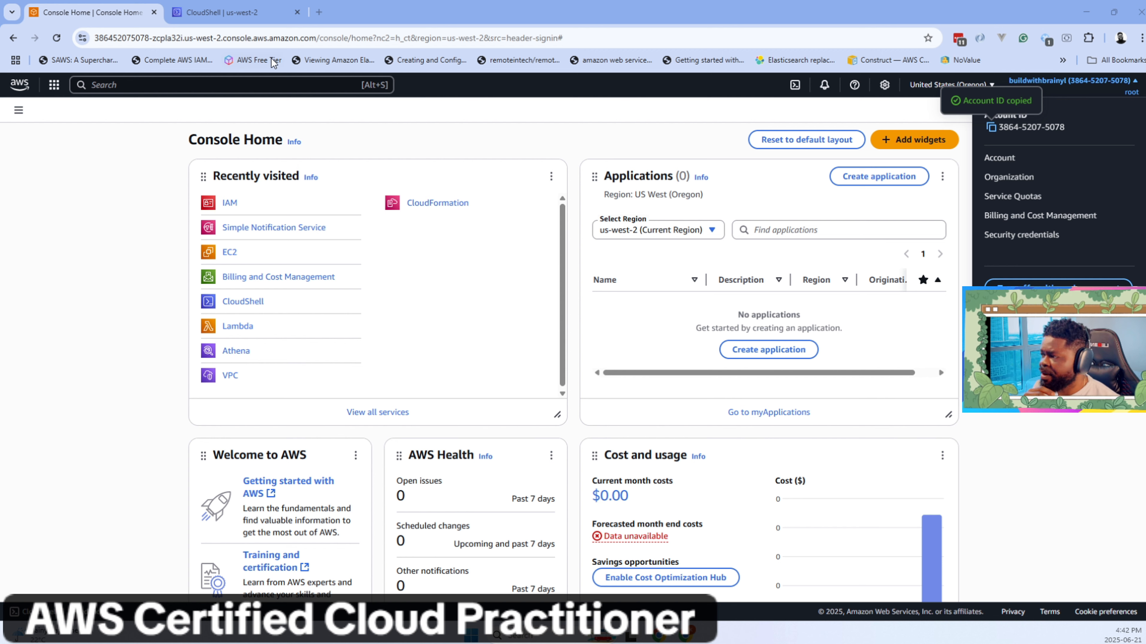
Switch to the IAM user's console session and open the EC2 service from the recently visited services.
{"action": "left_click", "coordinate": [864, 85]}
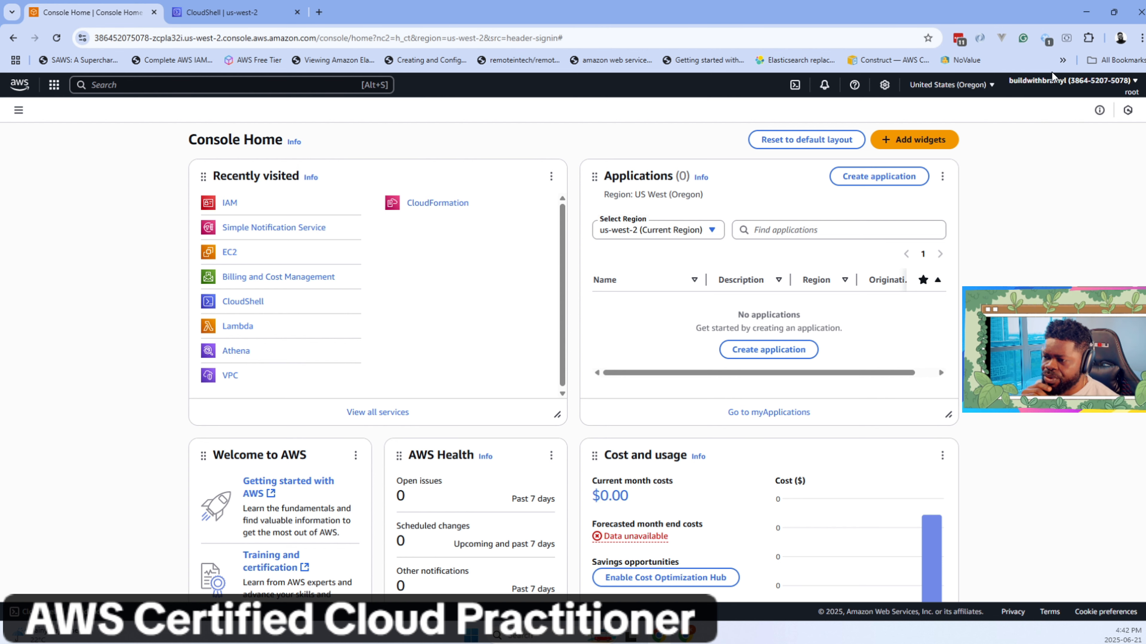
{"action": "left_click", "coordinate": [1043, 85]}
{"action": "left_click", "coordinate": [911, 141]}
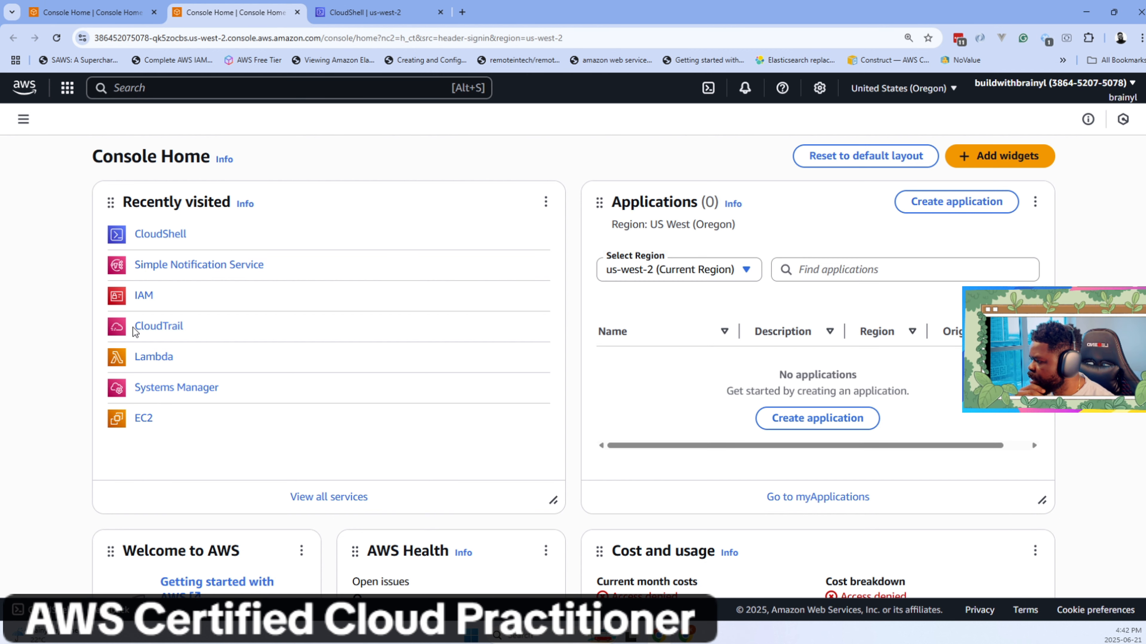
{"action": "left_click", "coordinate": [140, 425]}
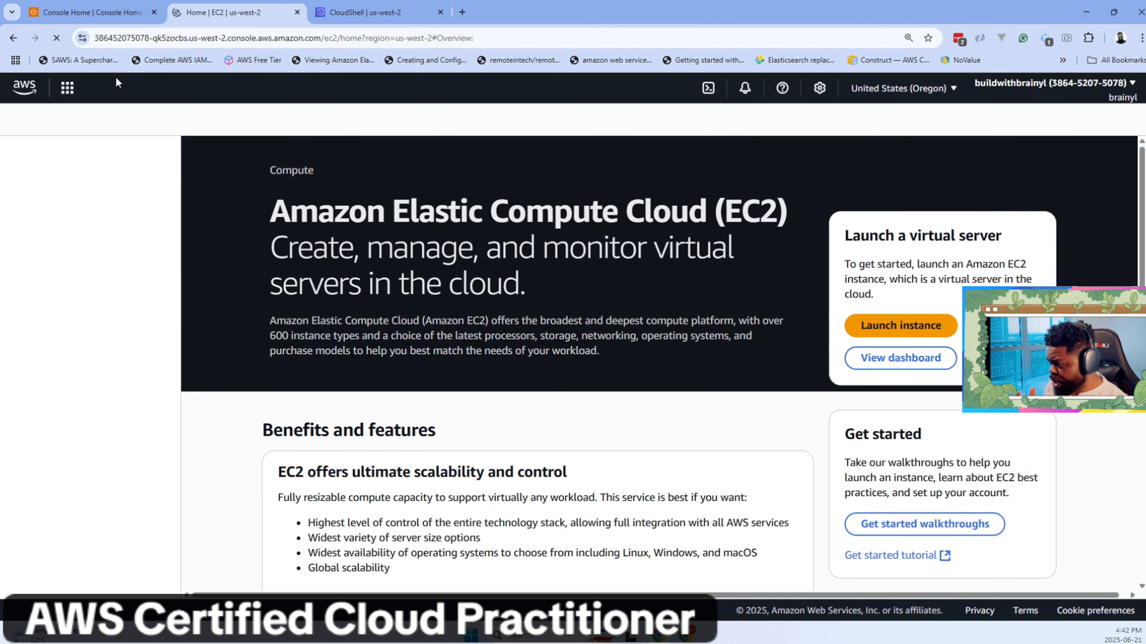
Search the services for ec2, open EC2 and start launching a new instance.
{"action": "left_click", "coordinate": [166, 94]}
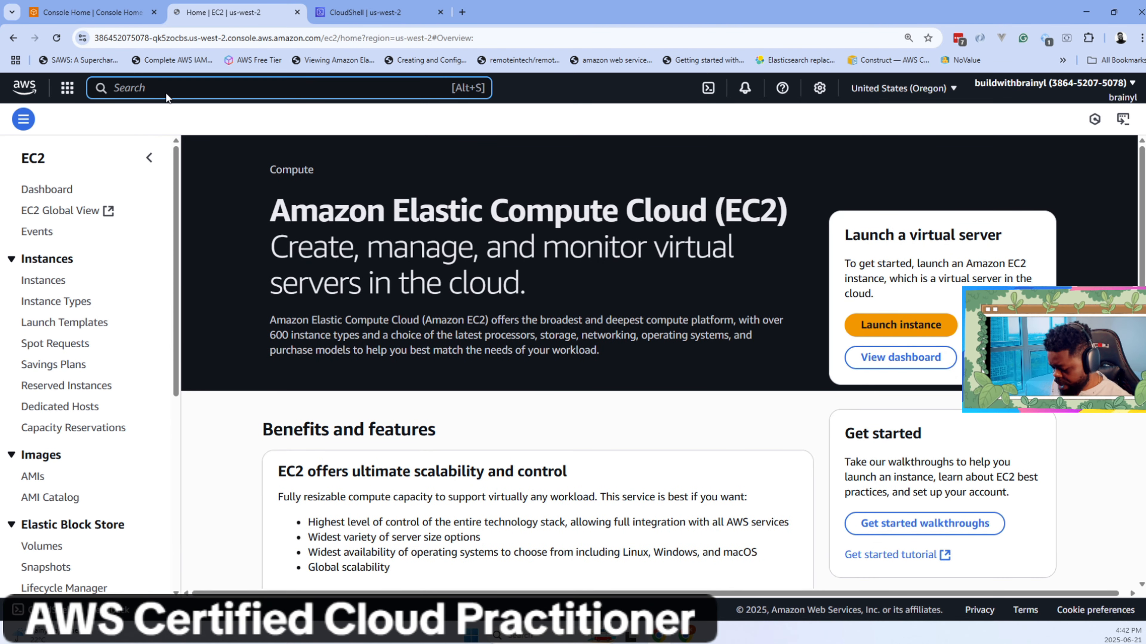
{"action": "type", "text": "ec2"}
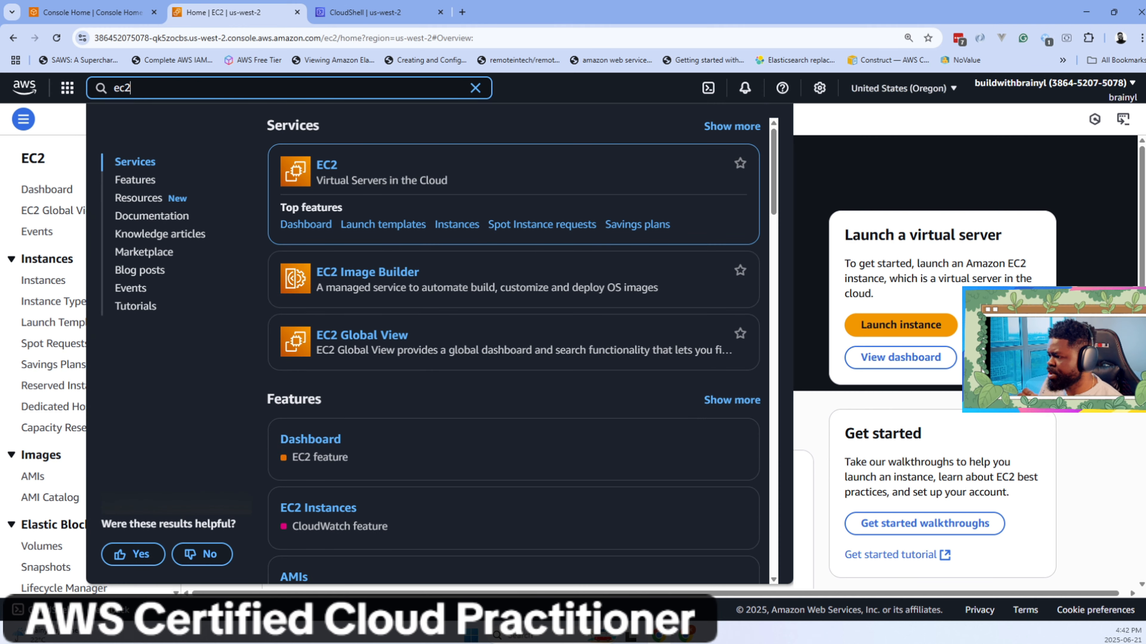
{"action": "left_click", "coordinate": [328, 171]}
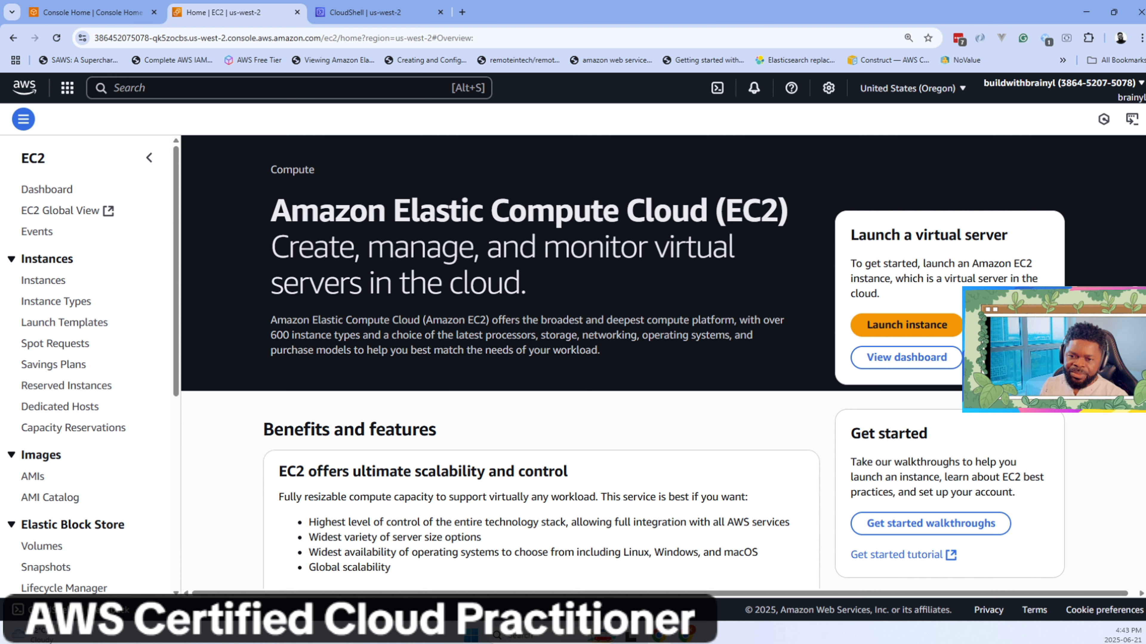
{"action": "left_click", "coordinate": [877, 324]}
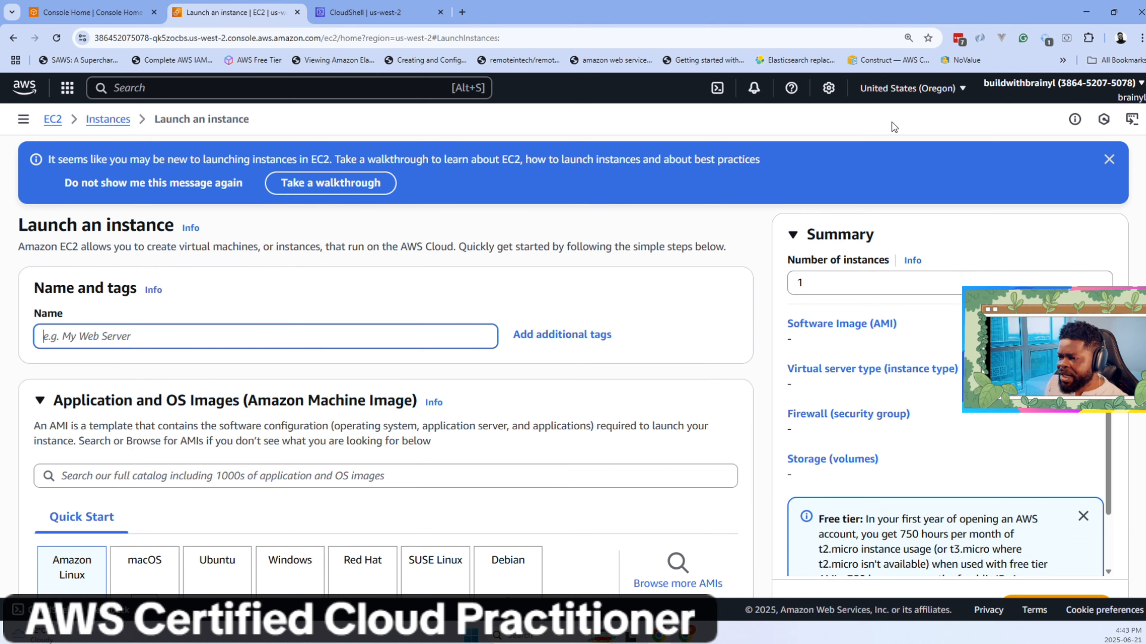
Name the new instance MyWebServer.
{"action": "left_click", "coordinate": [934, 94]}
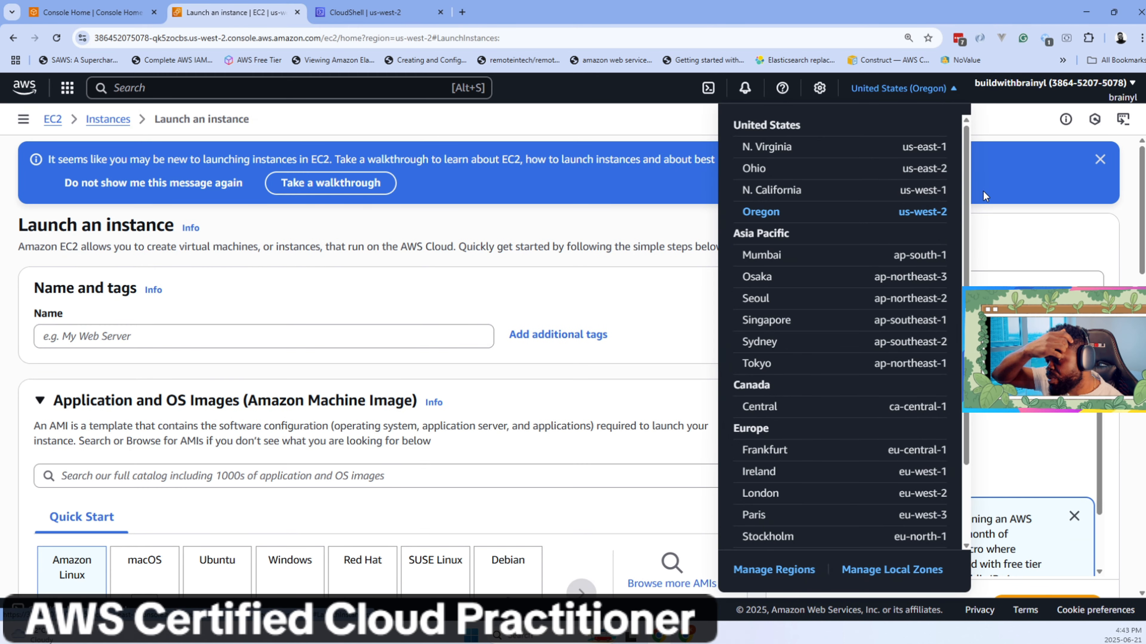
{"action": "left_click", "coordinate": [161, 344]}
{"action": "type", "text": "T"}
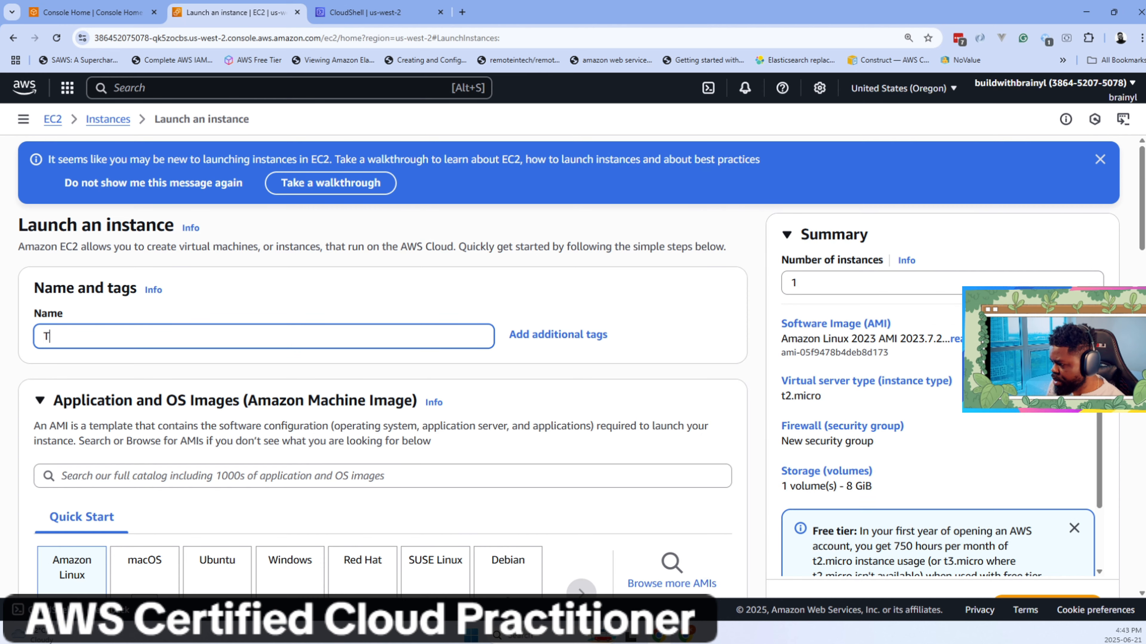
{"action": "key", "text": "BackSpace"}
{"action": "type", "text": "My"}
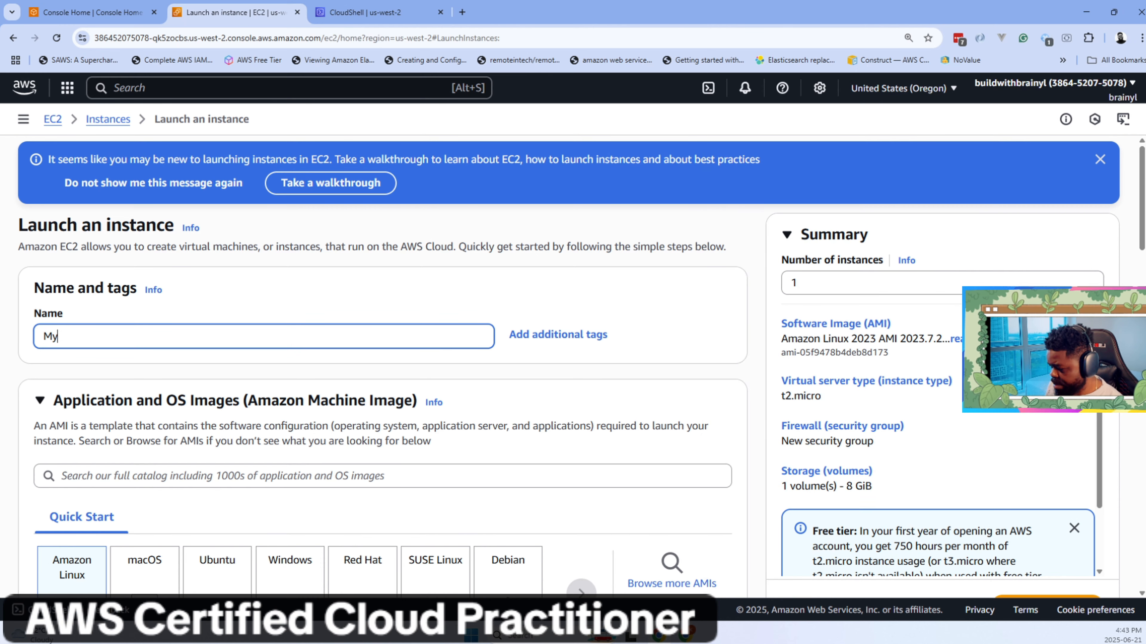
{"action": "type", "text": "Web"}
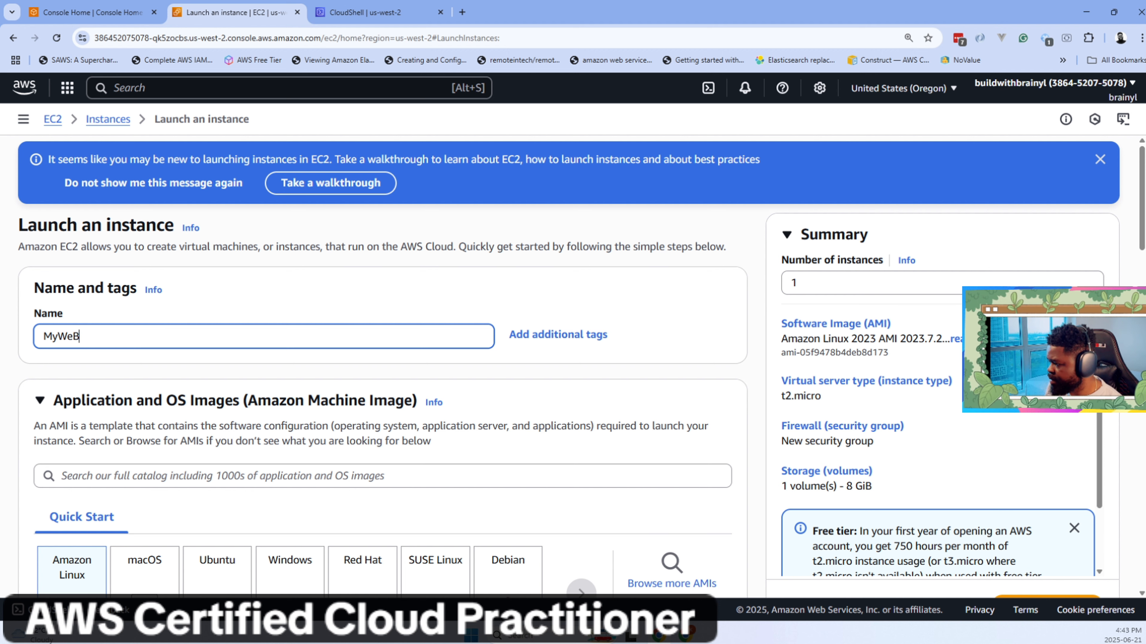
{"action": "key", "text": "BackSpace"}
{"action": "type", "text": "Ser"}
{"action": "key", "text": "BackSpace"}
{"action": "key", "text": "BackSpace"}
{"action": "key", "text": "BackSpace"}
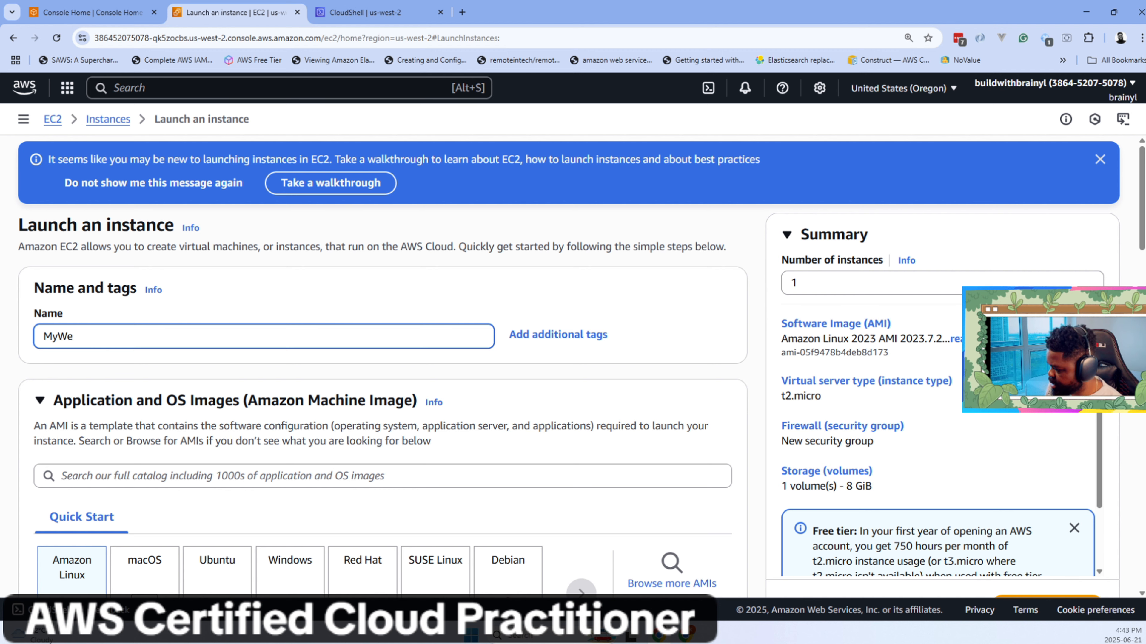
{"action": "type", "text": "bServer"}
Choose Amazon Linux 2 AMI (HVM) - Kernel 5.10, SSD Volume Type as the instance's machine image.
{"action": "scroll", "coordinate": [232, 298], "scroll_direction": "down", "scroll_amount": 4}
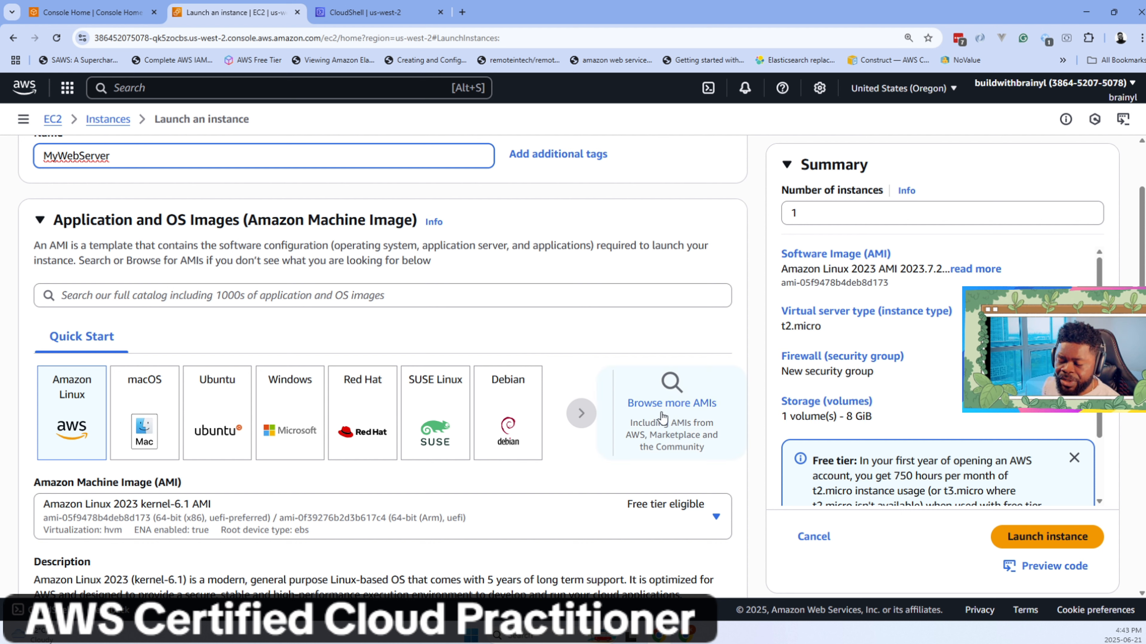
{"action": "scroll", "coordinate": [621, 404], "scroll_direction": "down", "scroll_amount": 1}
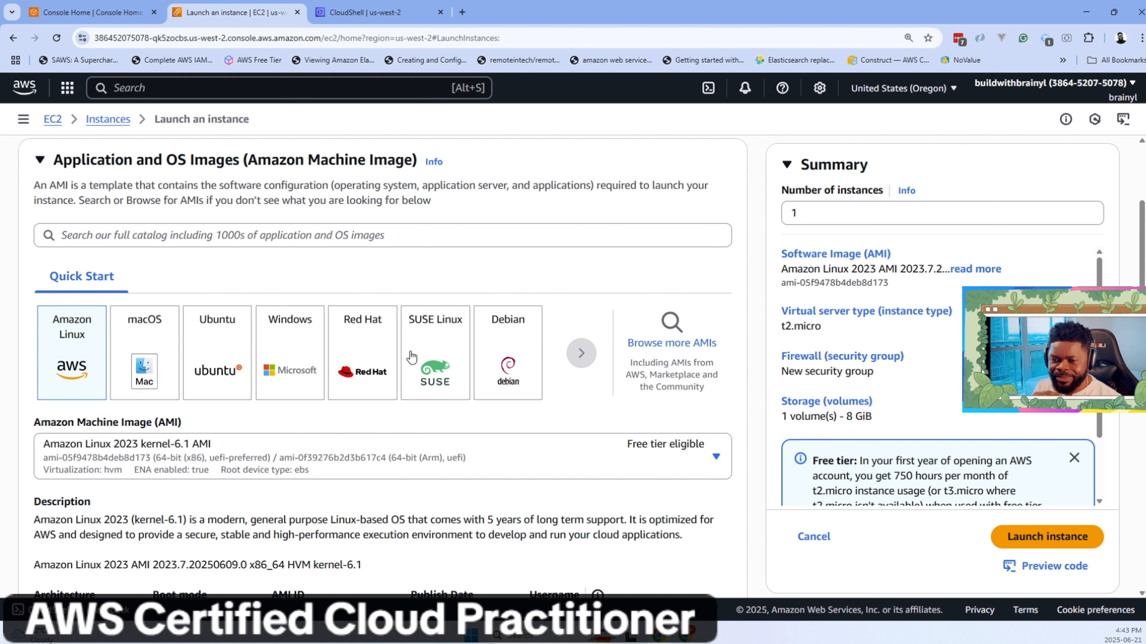
{"action": "scroll", "coordinate": [422, 381], "scroll_direction": "down", "scroll_amount": 1}
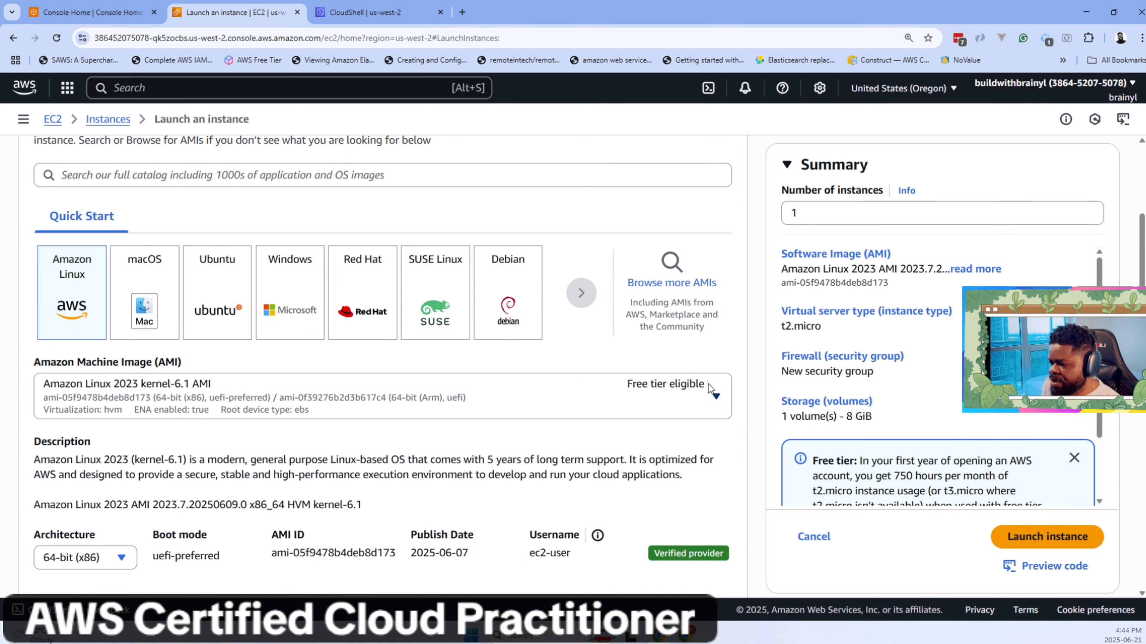
{"action": "left_click", "coordinate": [707, 386]}
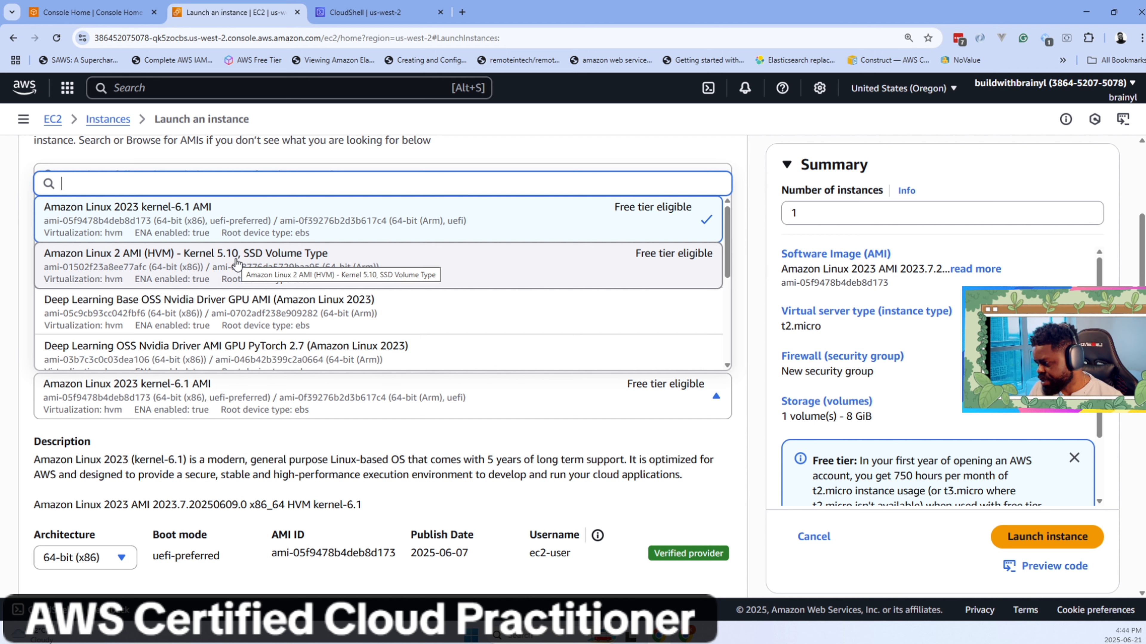
{"action": "left_click", "coordinate": [236, 264]}
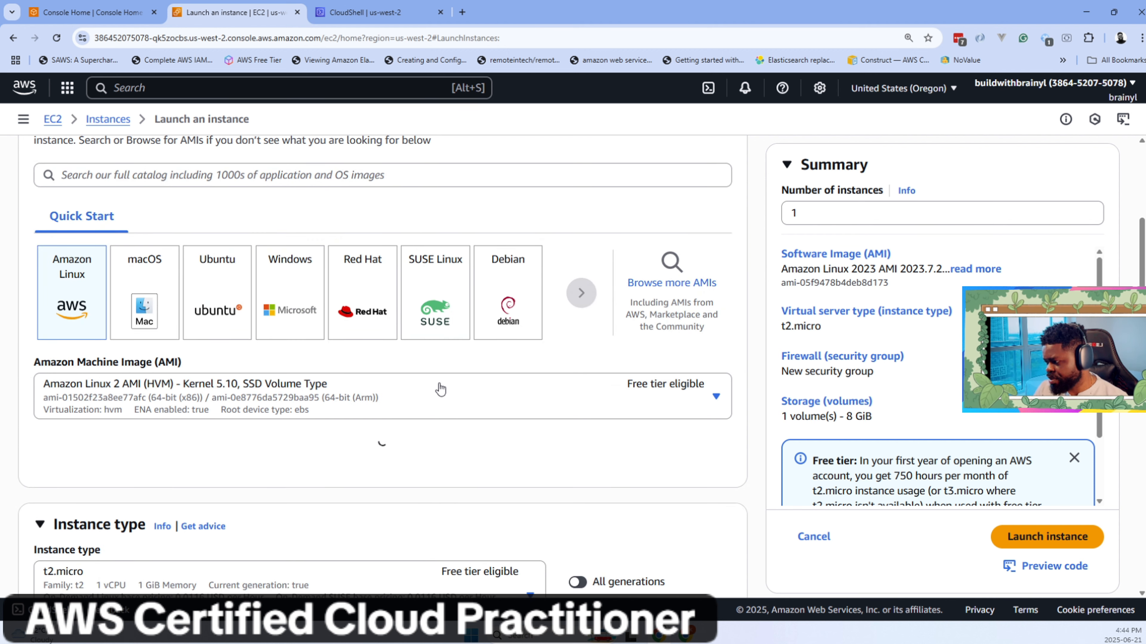
Examine the other Amazon Linux machine images on offer and the architecture options for the selected AMI.
{"action": "scroll", "coordinate": [439, 389], "scroll_direction": "down", "scroll_amount": 3}
{"action": "scroll", "coordinate": [440, 389], "scroll_direction": "down", "scroll_amount": 3}
{"action": "scroll", "coordinate": [473, 397], "scroll_direction": "up", "scroll_amount": 3}
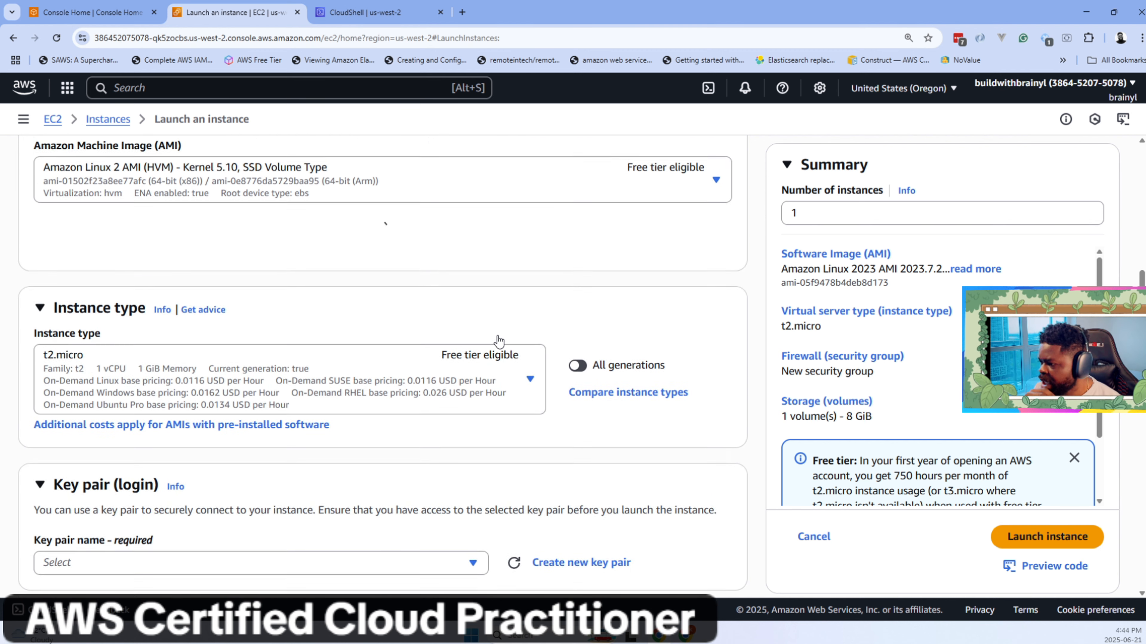
{"action": "left_click", "coordinate": [714, 271]}
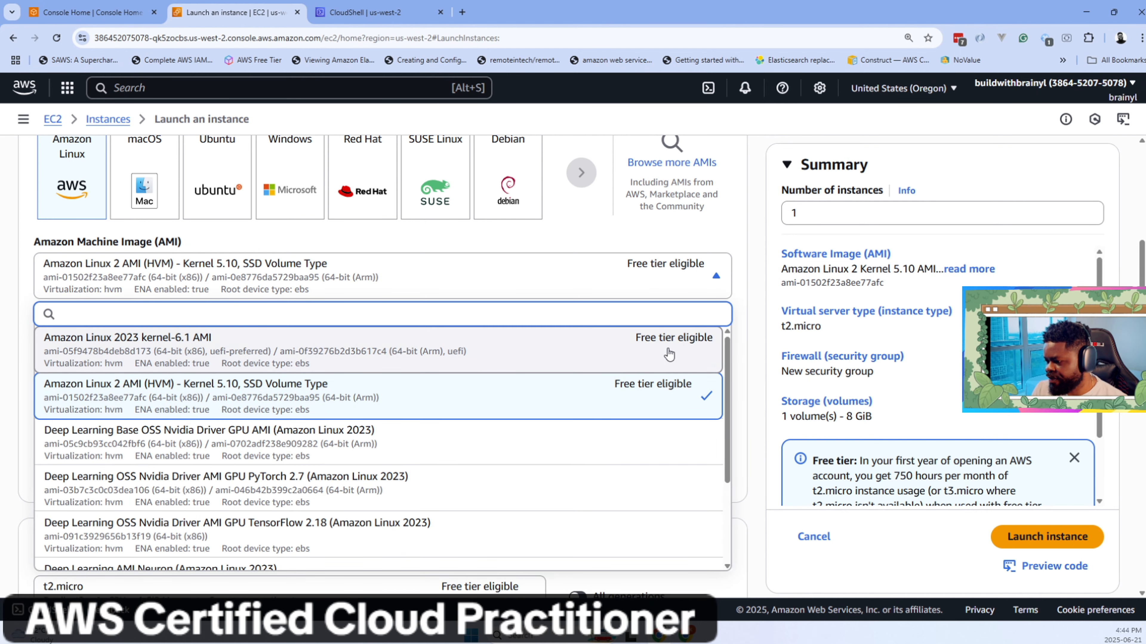
{"action": "scroll", "coordinate": [294, 401], "scroll_direction": "down", "scroll_amount": 8}
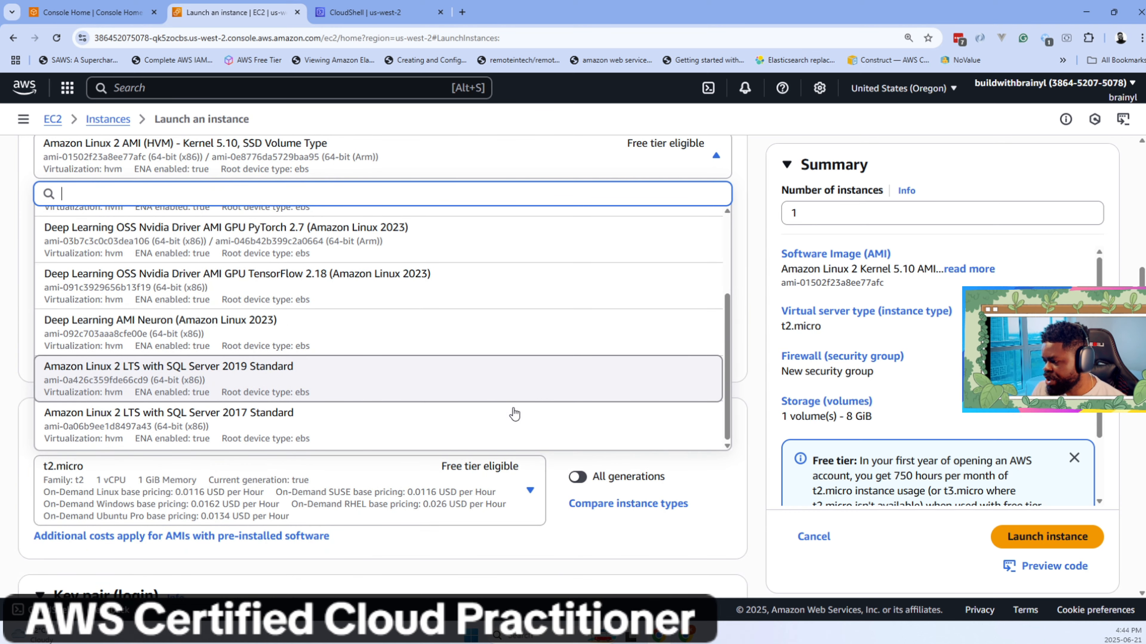
{"action": "left_click", "coordinate": [561, 462]}
{"action": "scroll", "coordinate": [542, 397], "scroll_direction": "up", "scroll_amount": 1}
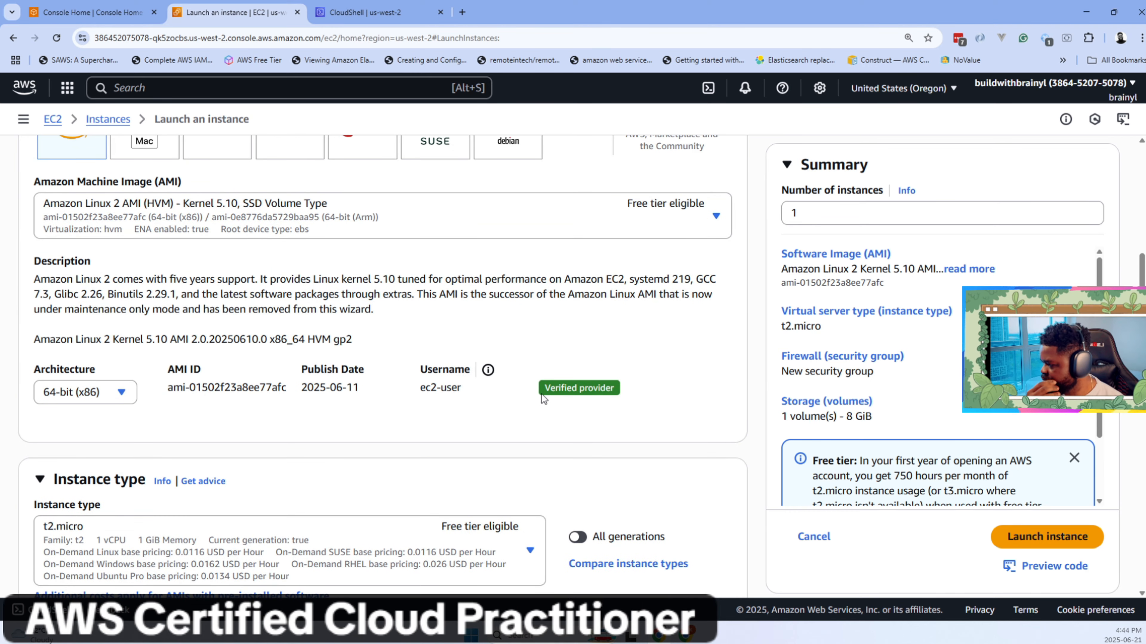
{"action": "left_click", "coordinate": [57, 396]}
{"action": "left_click", "coordinate": [57, 396]}
{"action": "left_click", "coordinate": [57, 396]}
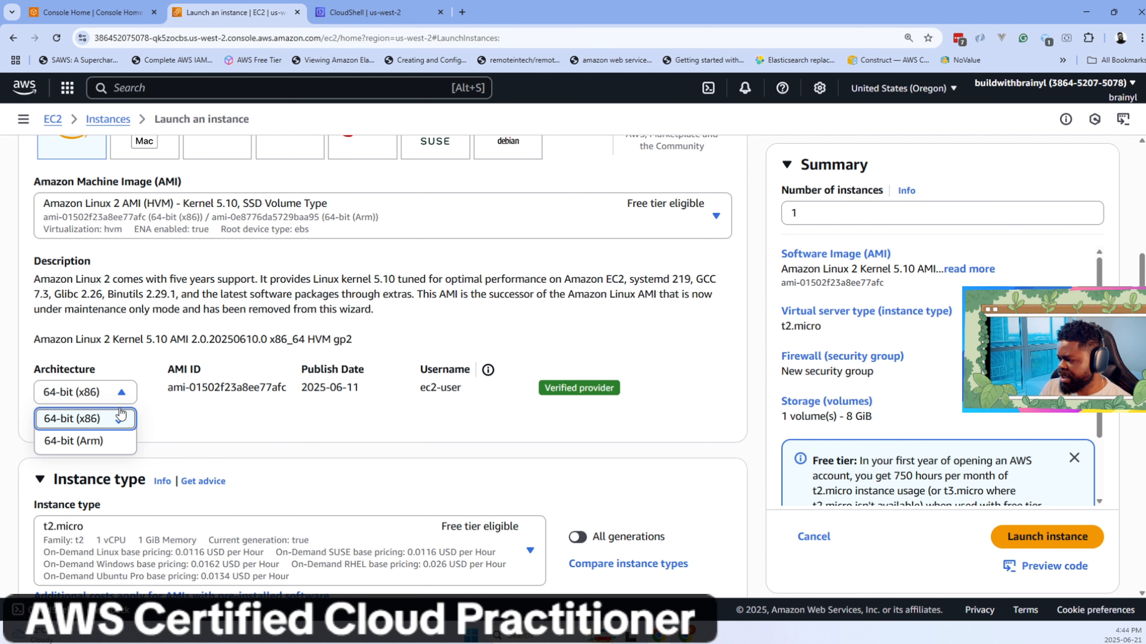
{"action": "left_click", "coordinate": [109, 395]}
Compare the vCPU, memory and hourly on-demand pricing of the t2 instance types, including t2.nano, t2.micro and t2.small.
{"action": "scroll", "coordinate": [140, 393], "scroll_direction": "down", "scroll_amount": 4}
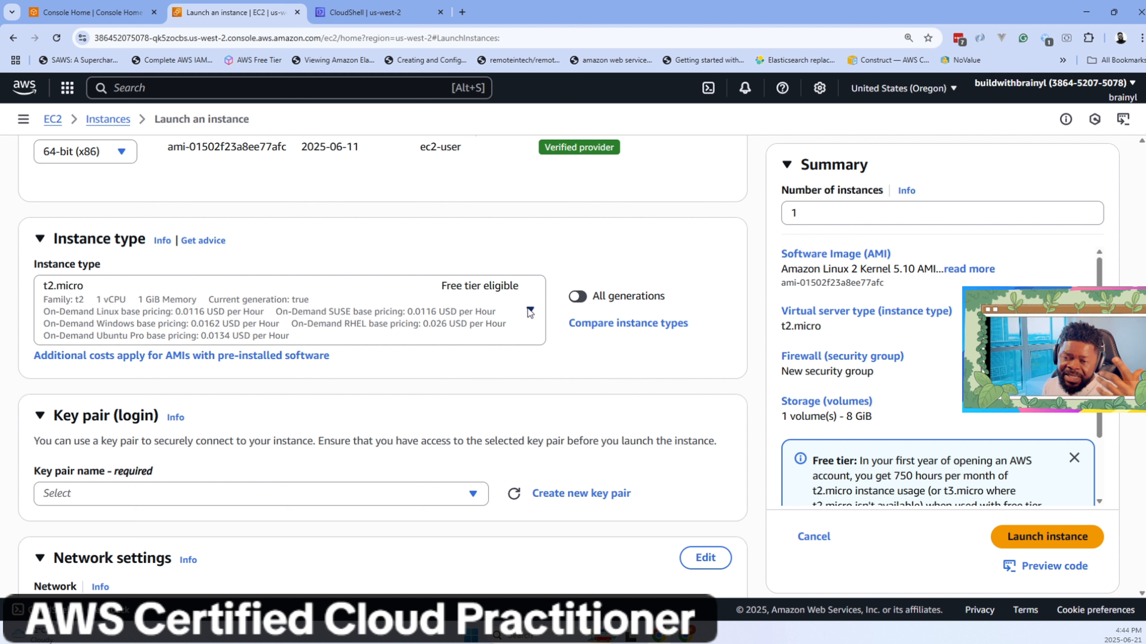
{"action": "key", "text": "ctrl+plus"}
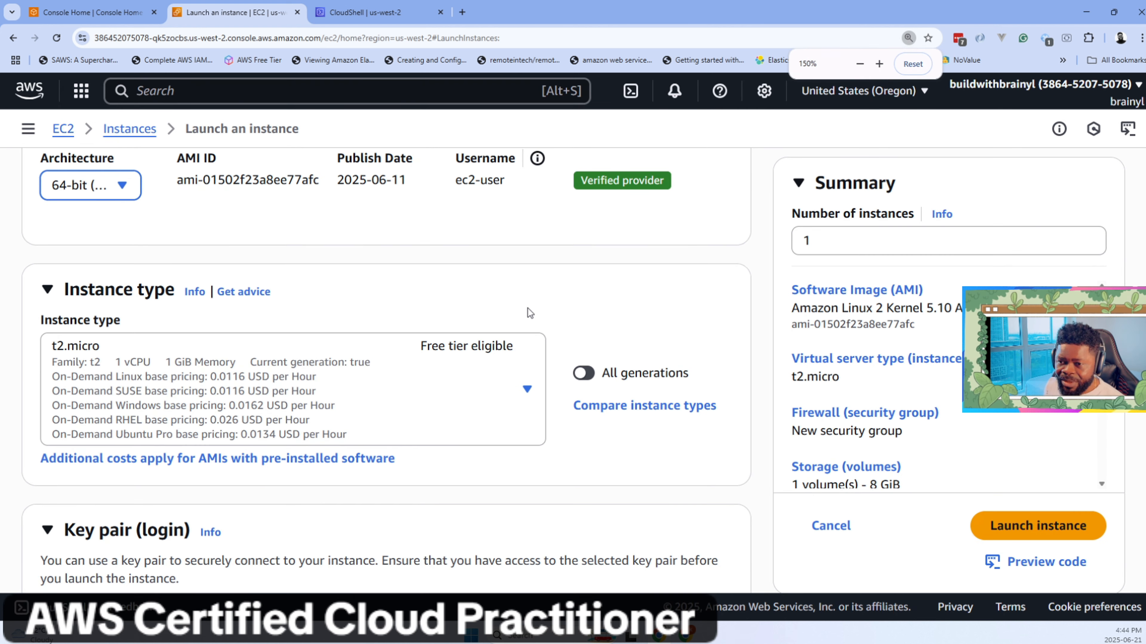
{"action": "left_click", "coordinate": [526, 390]}
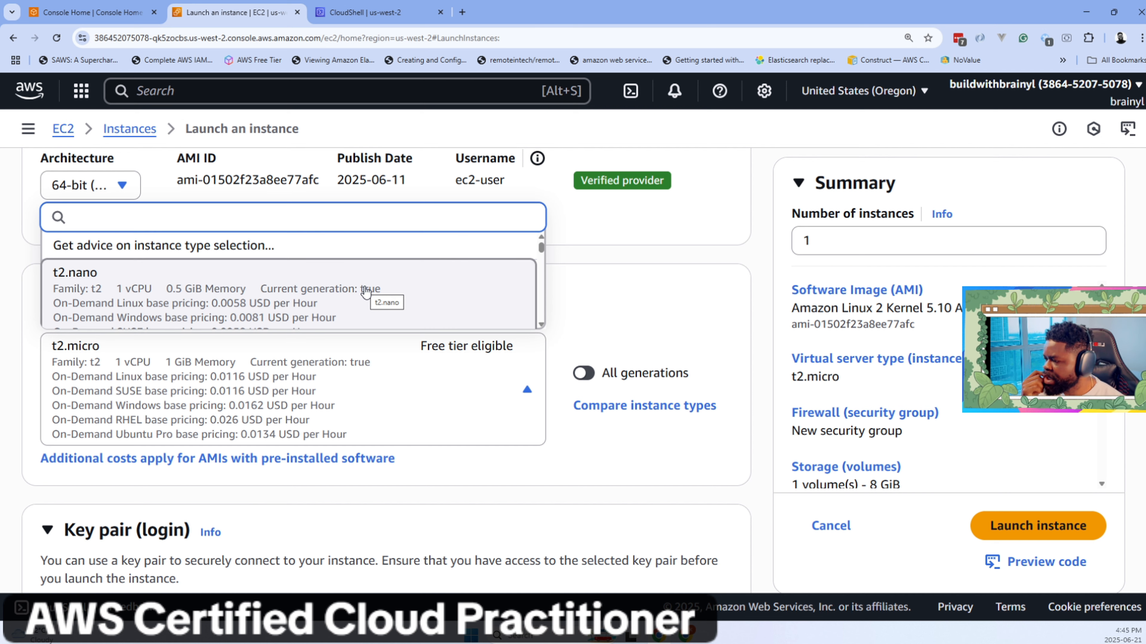
{"action": "scroll", "coordinate": [542, 325], "scroll_direction": "down", "scroll_amount": 3}
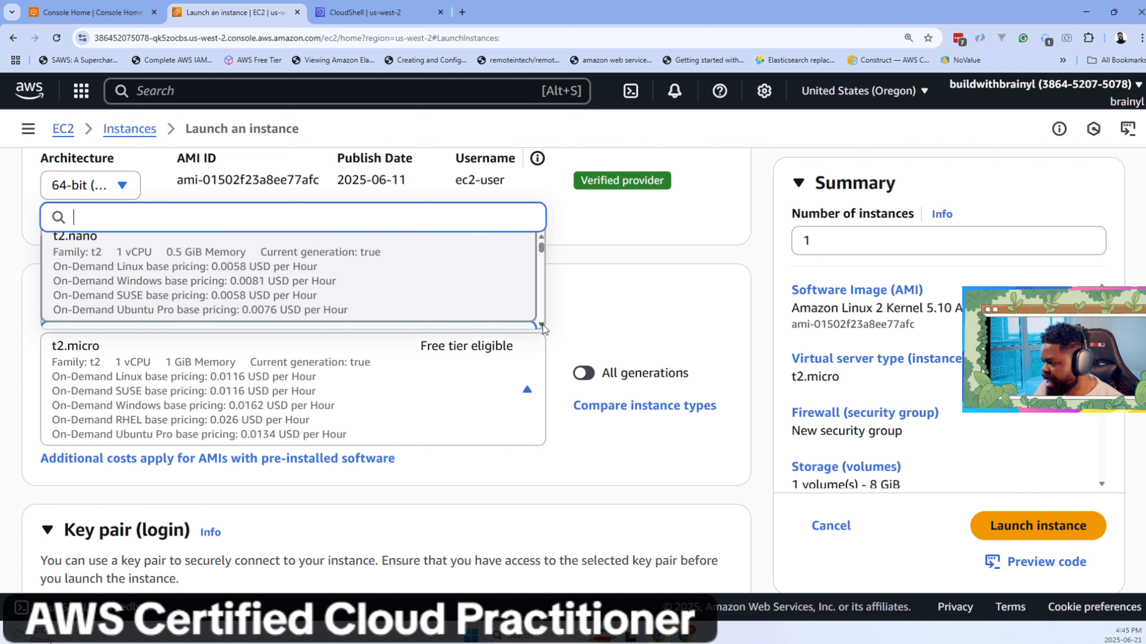
{"action": "scroll", "coordinate": [539, 237], "scroll_direction": "up", "scroll_amount": 3}
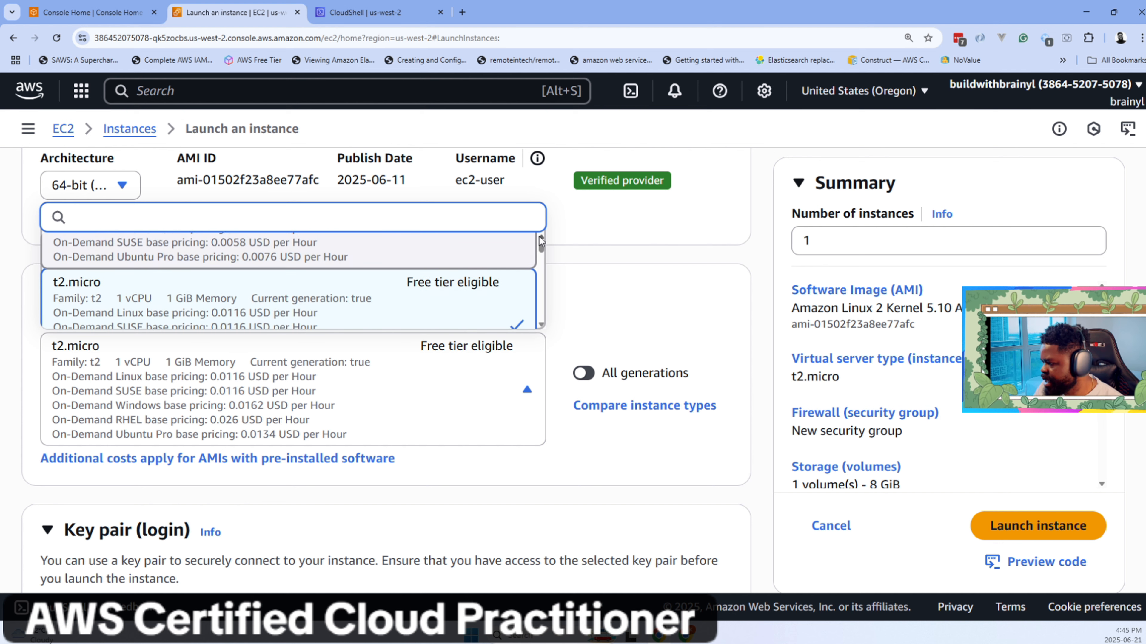
{"action": "scroll", "coordinate": [542, 325], "scroll_direction": "down", "scroll_amount": 2}
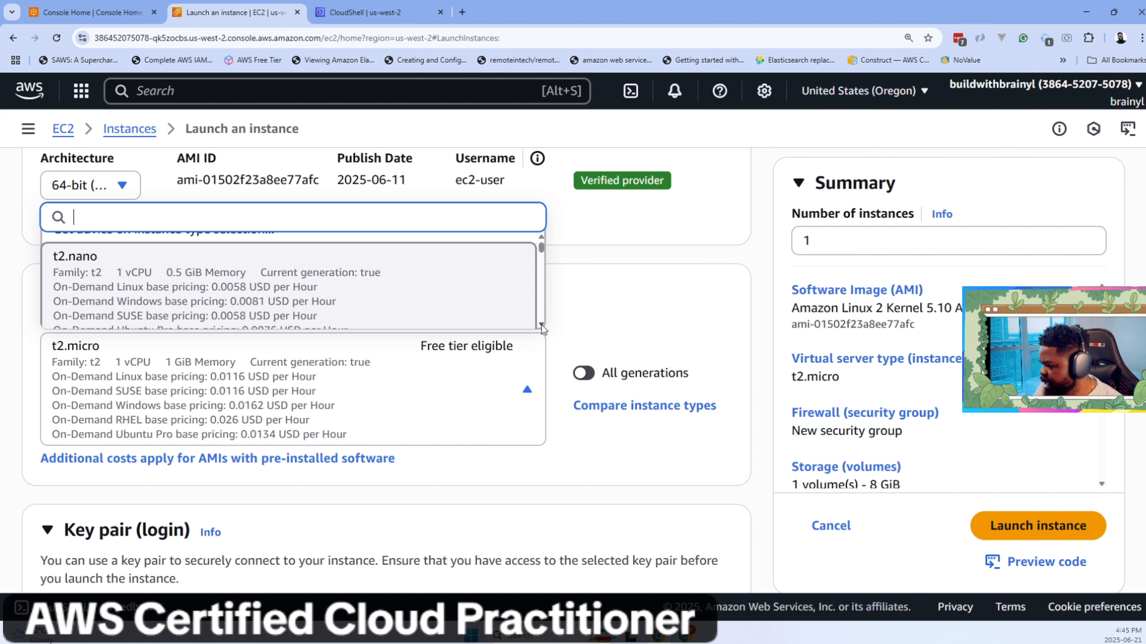
{"action": "scroll", "coordinate": [541, 325], "scroll_direction": "down", "scroll_amount": 2}
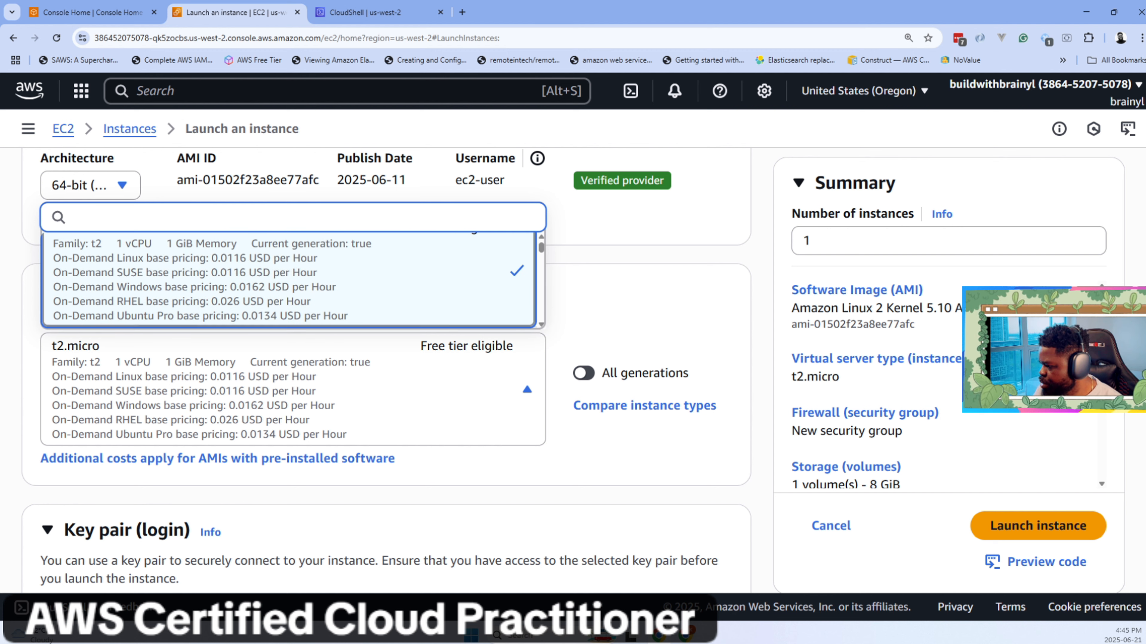
{"action": "scroll", "coordinate": [539, 236], "scroll_direction": "up", "scroll_amount": 1}
{"action": "scroll", "coordinate": [539, 236], "scroll_direction": "up", "scroll_amount": 1}
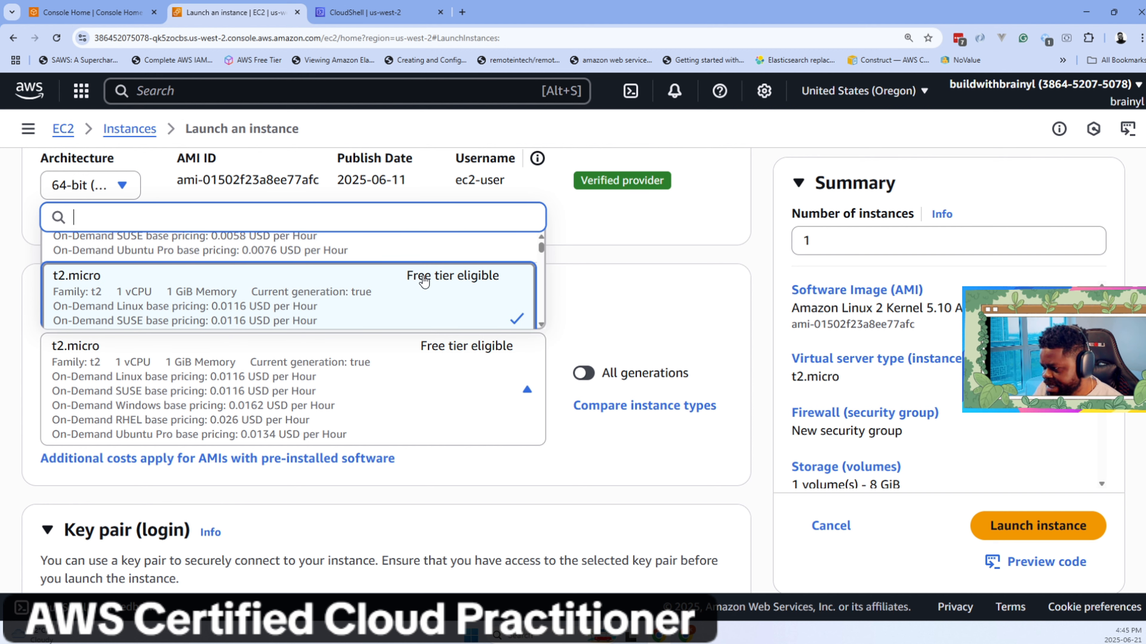
{"action": "scroll", "coordinate": [541, 325], "scroll_direction": "down", "scroll_amount": 3}
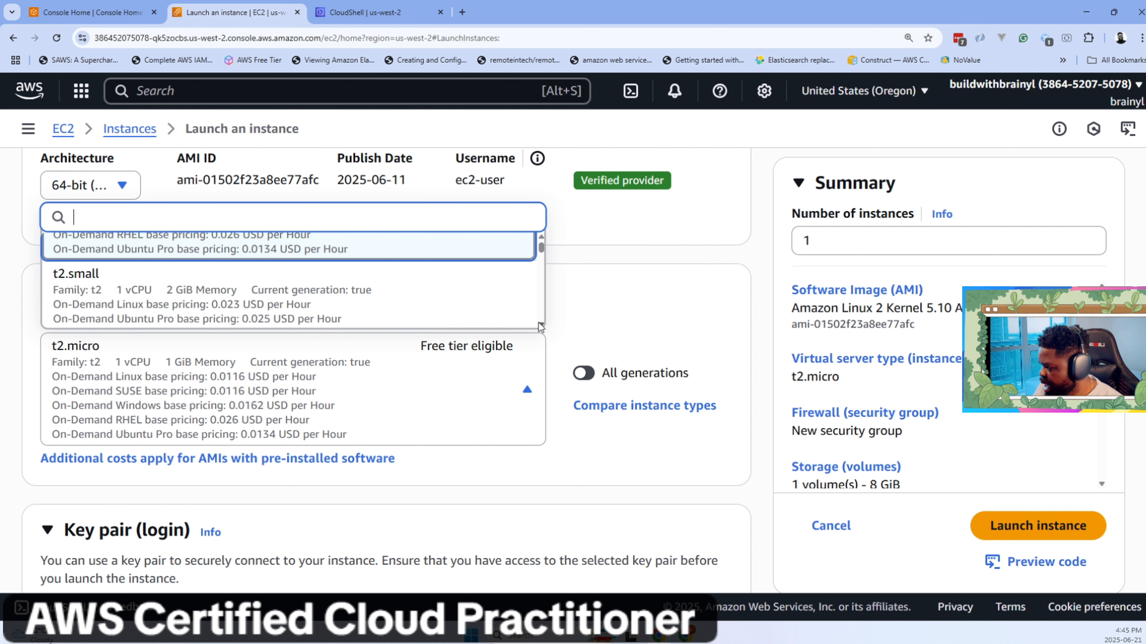
{"action": "scroll", "coordinate": [538, 322], "scroll_direction": "down", "scroll_amount": 3}
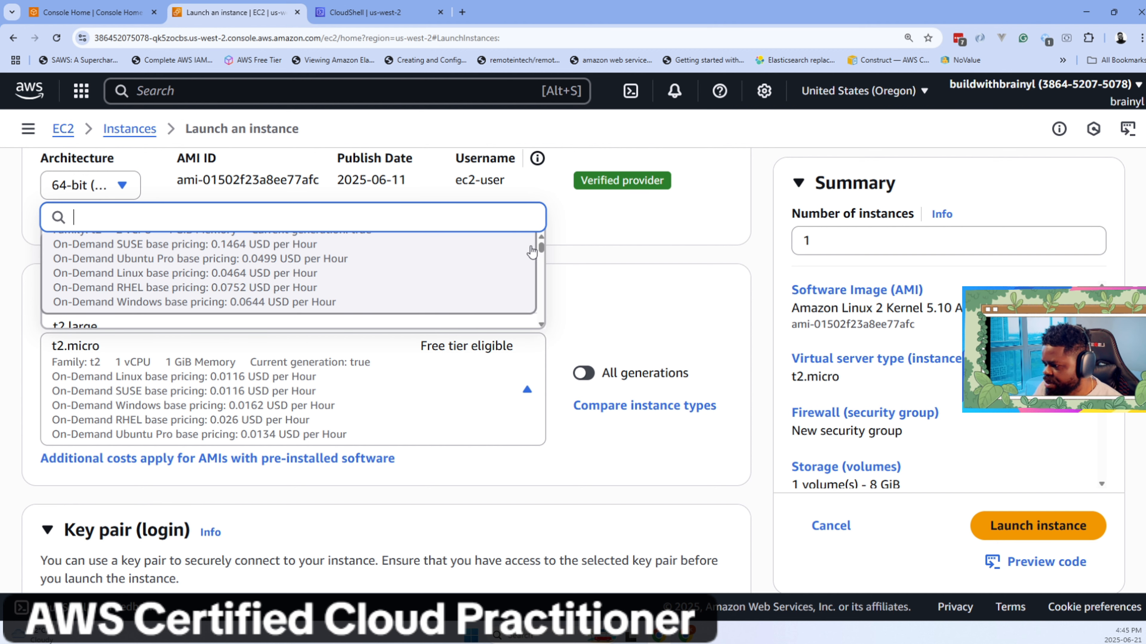
{"action": "scroll", "coordinate": [541, 242], "scroll_direction": "up", "scroll_amount": 6}
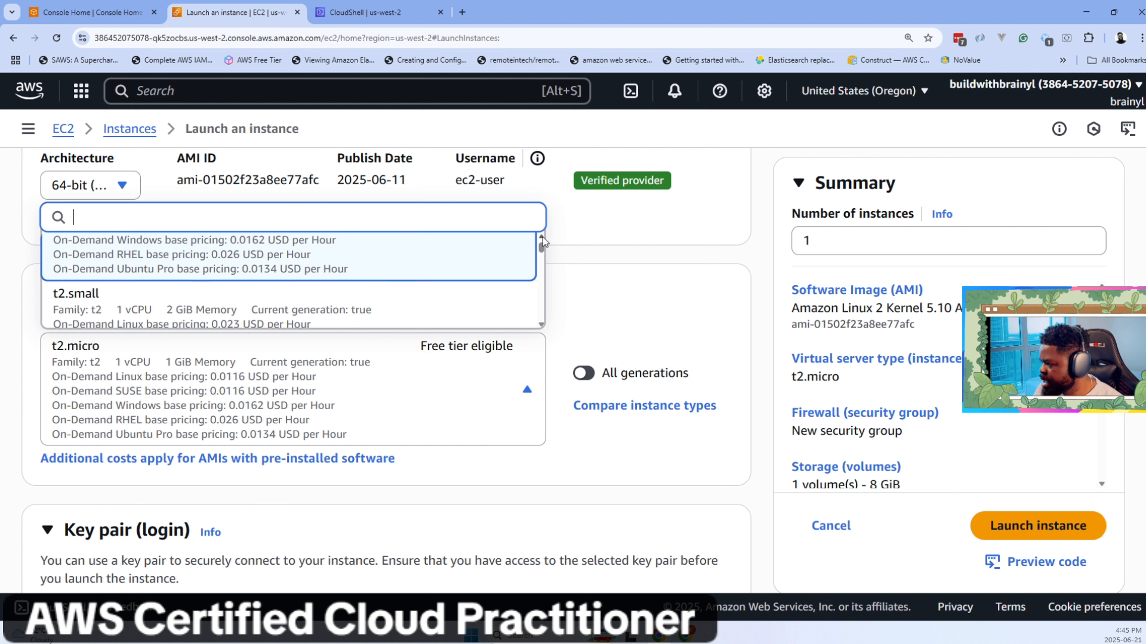
{"action": "scroll", "coordinate": [542, 244], "scroll_direction": "up", "scroll_amount": 2}
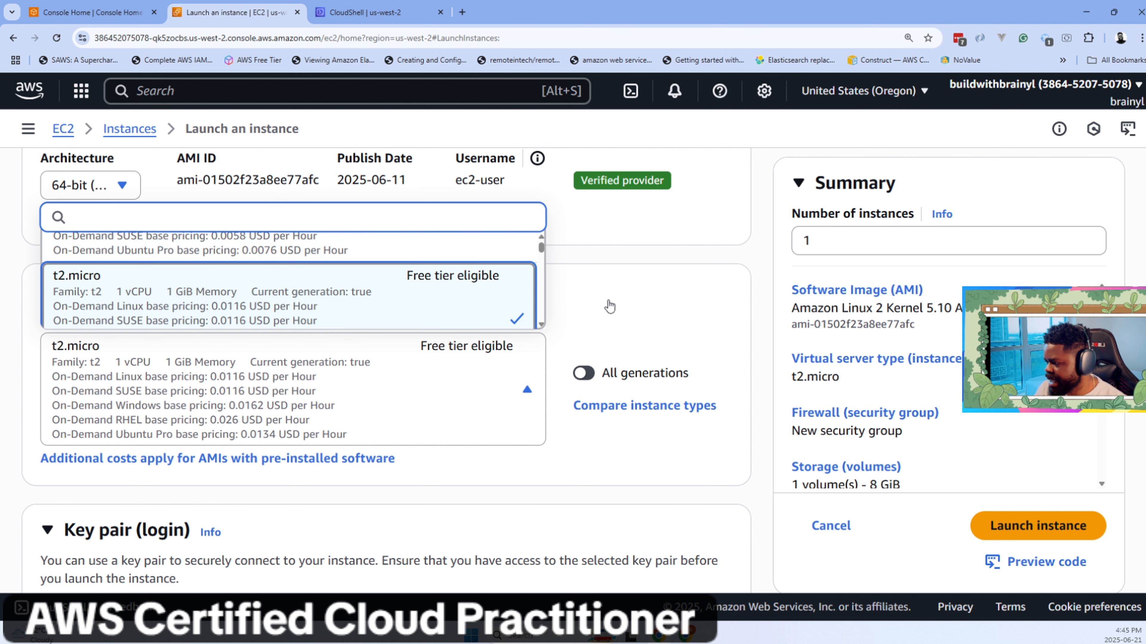
{"action": "left_click", "coordinate": [598, 326]}
{"action": "scroll", "coordinate": [558, 370], "scroll_direction": "down", "scroll_amount": 5}
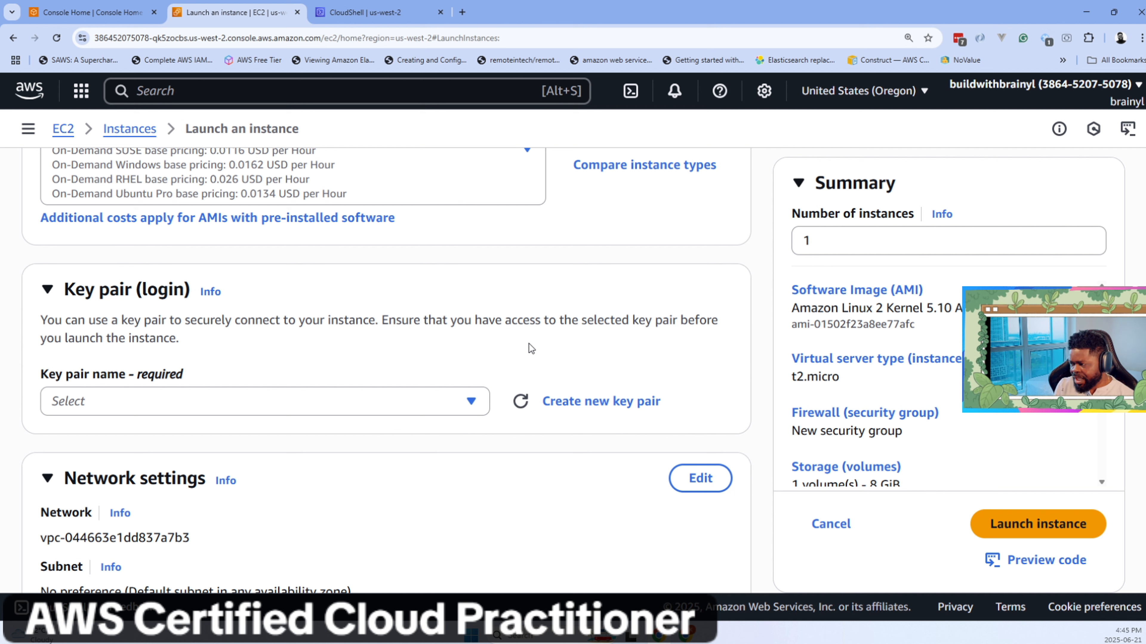
Create a new RSA key pair named MyWebServer in .pem format for logging in to the instance.
{"action": "scroll", "coordinate": [406, 343], "scroll_direction": "up", "scroll_amount": 3}
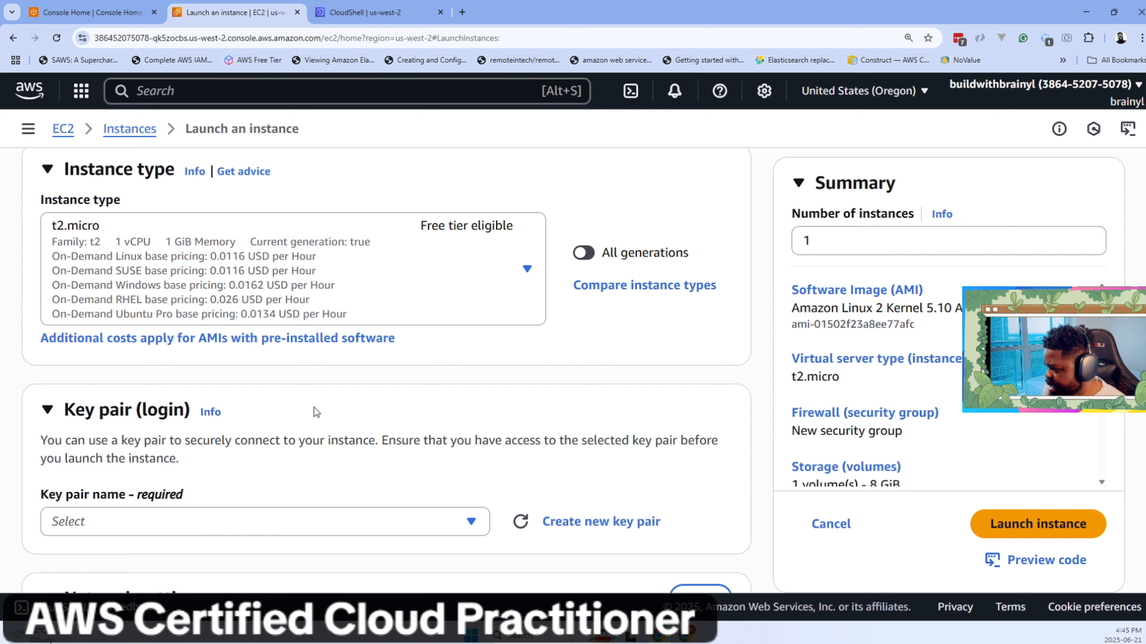
{"action": "scroll", "coordinate": [314, 408], "scroll_direction": "down", "scroll_amount": 5}
{"action": "left_click", "coordinate": [332, 282]}
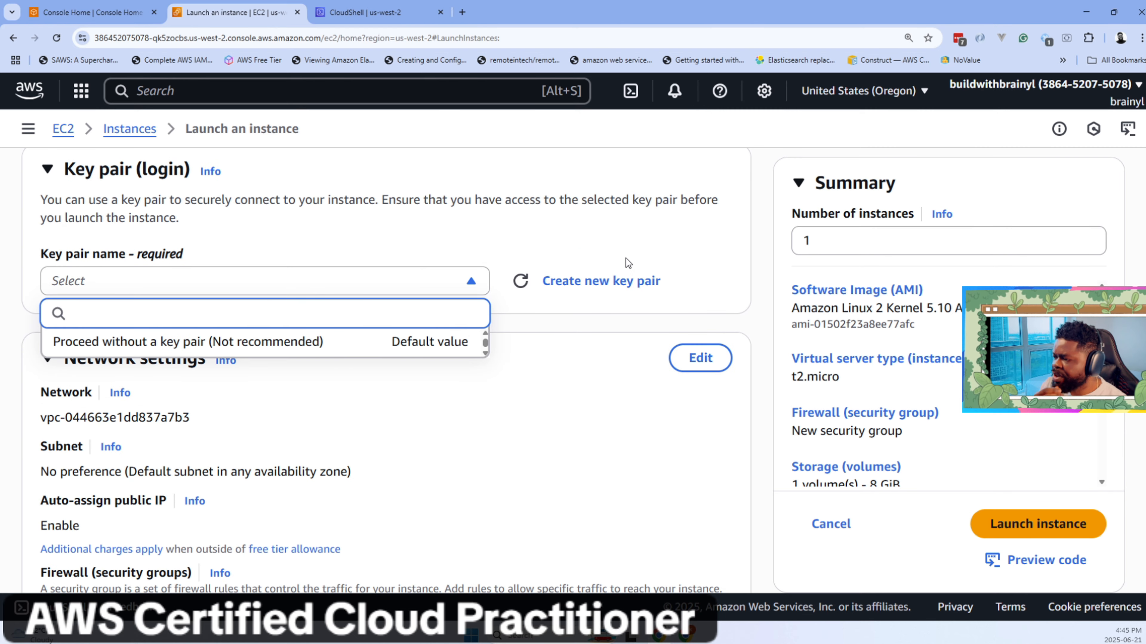
{"action": "left_click", "coordinate": [613, 282]}
{"action": "left_click", "coordinate": [573, 261]}
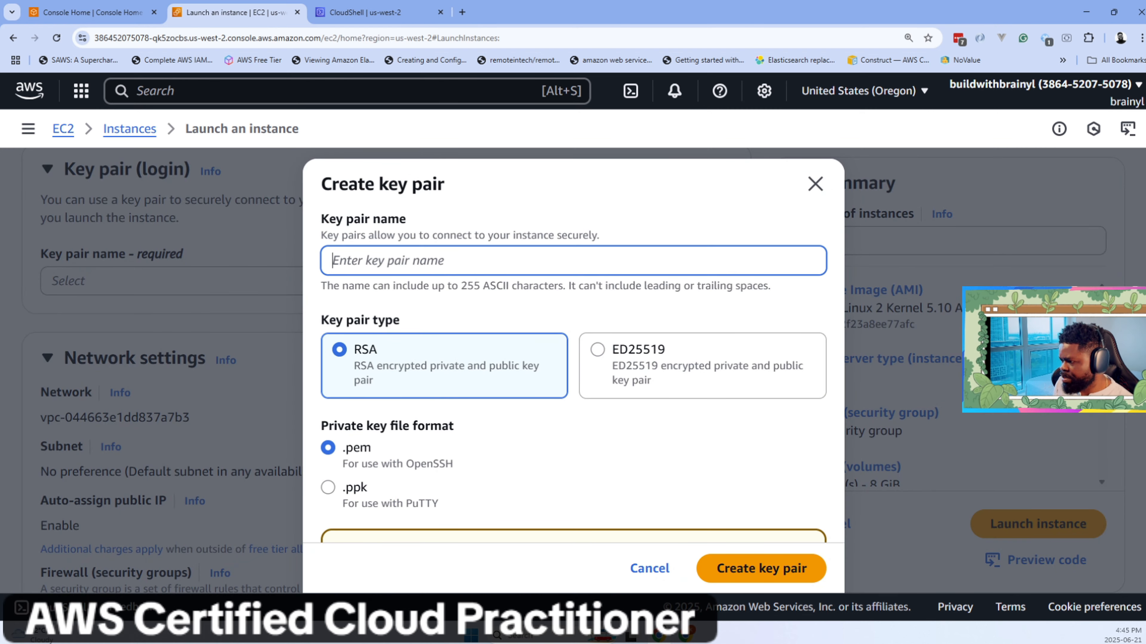
{"action": "type", "text": "My"}
{"action": "key", "text": "BackSpace"}
{"action": "key", "text": "BackSpace"}
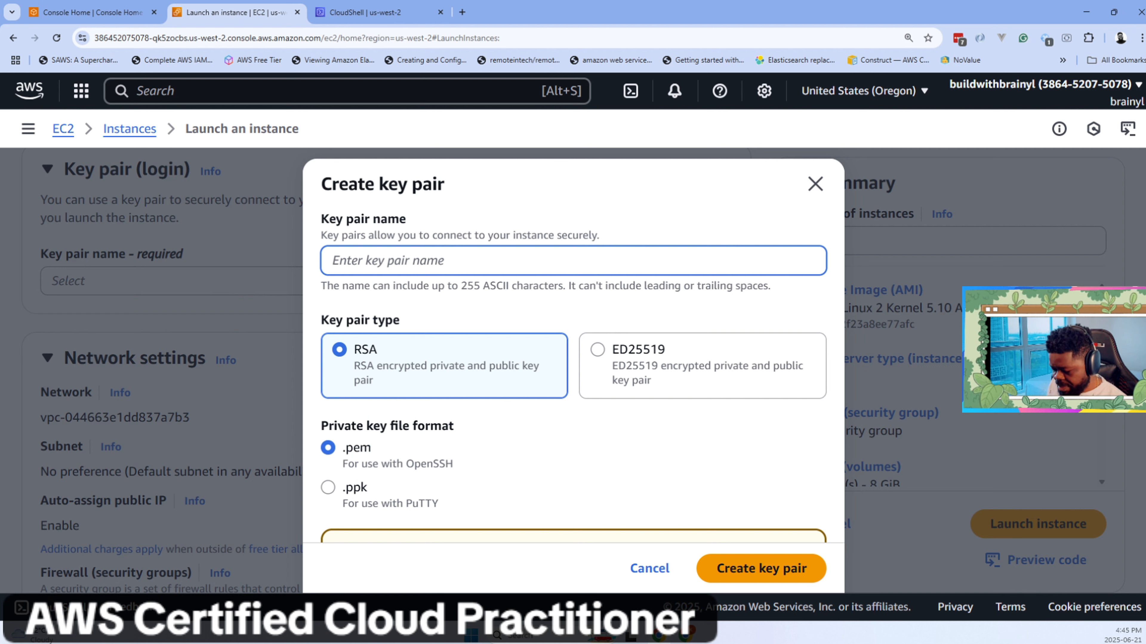
{"action": "type", "text": "MyWebS"}
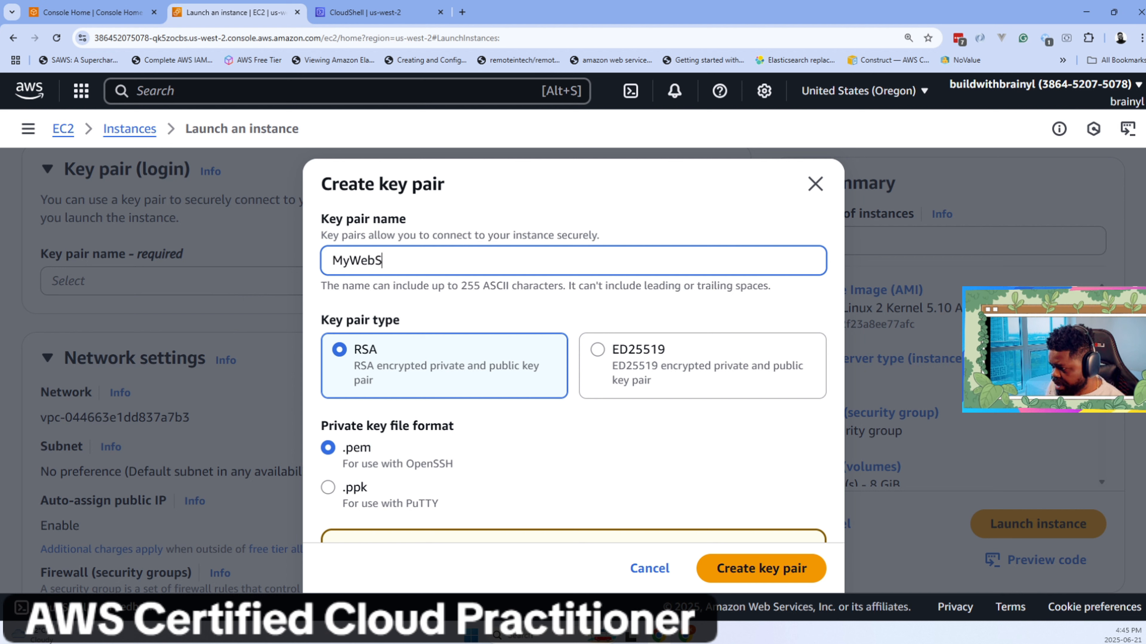
{"action": "type", "text": "erver"}
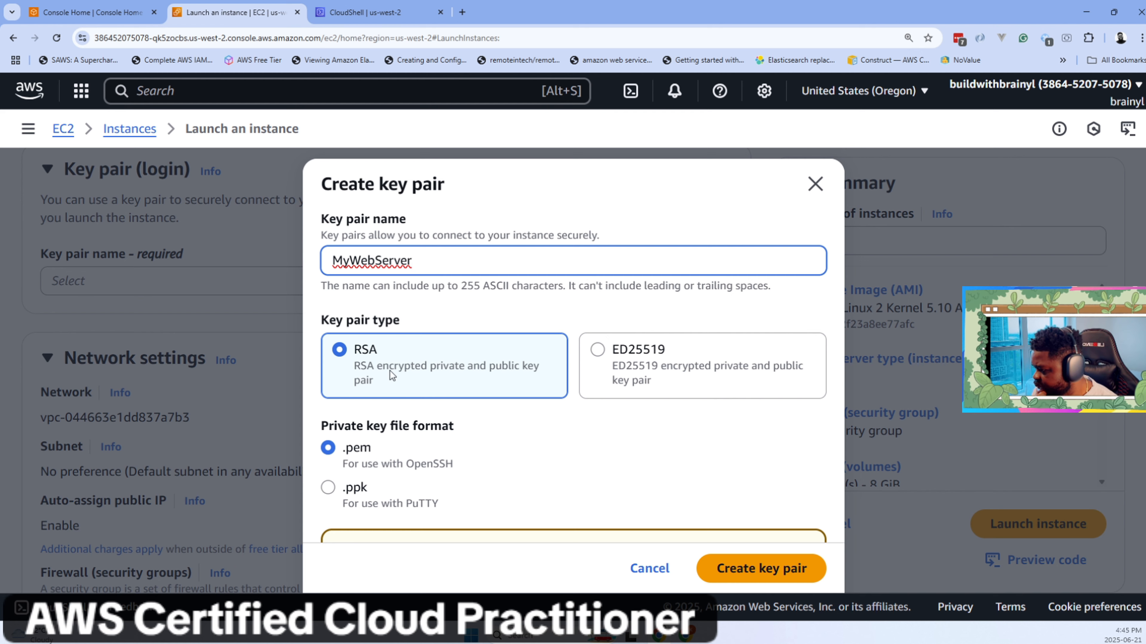
{"action": "scroll", "coordinate": [436, 405], "scroll_direction": "down", "scroll_amount": 1}
{"action": "scroll", "coordinate": [435, 405], "scroll_direction": "down", "scroll_amount": 2}
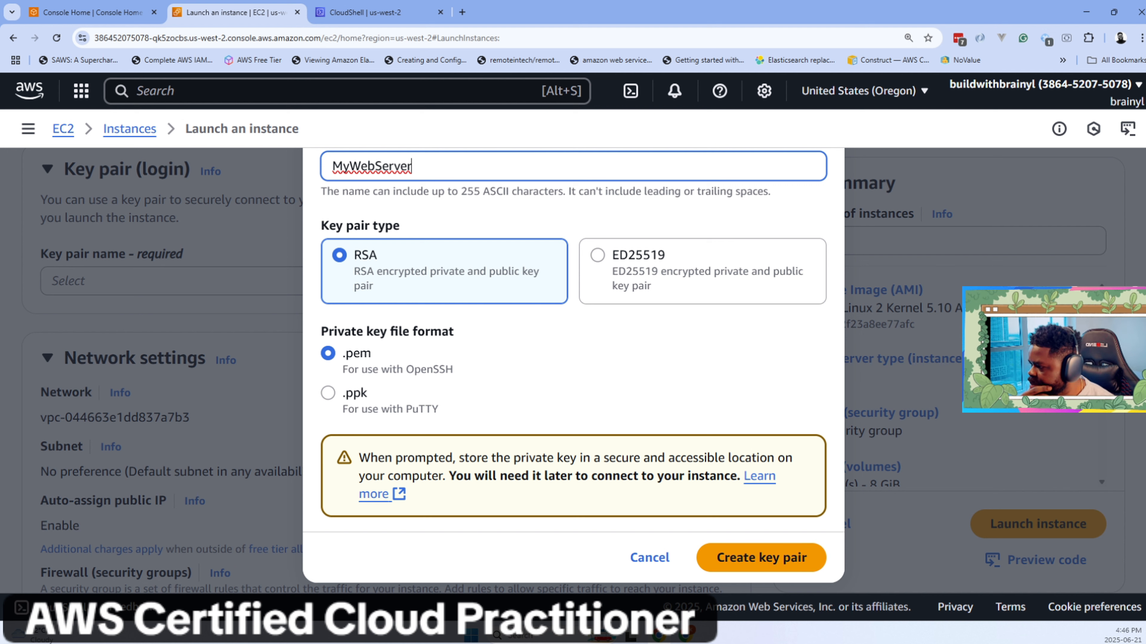
{"action": "left_click", "coordinate": [760, 556]}
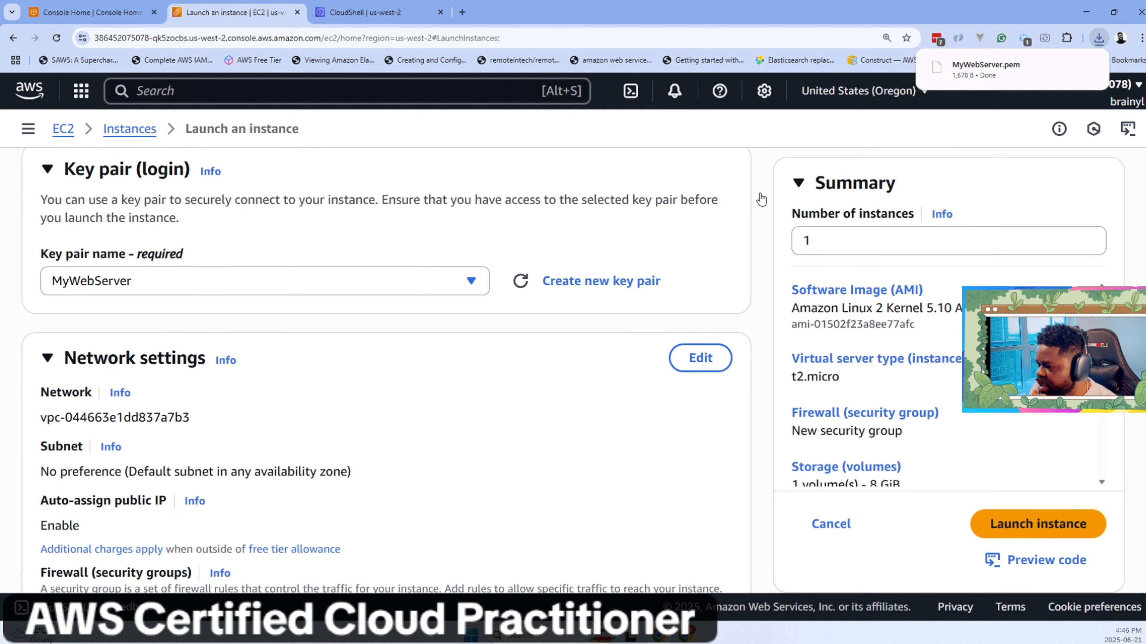
Review the instance's network, subnet, public IP and security group settings, including the SSH, HTTPS and HTTP traffic rules.
{"action": "scroll", "coordinate": [560, 388], "scroll_direction": "down", "scroll_amount": 3}
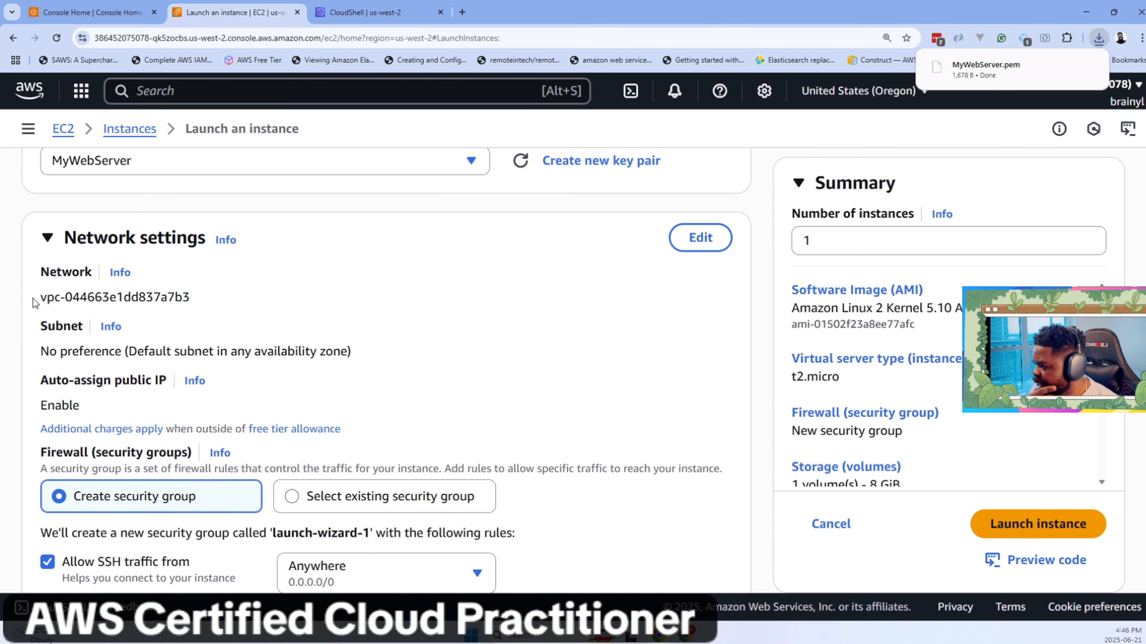
{"action": "left_click_drag", "start_coordinate": [37, 299], "coordinate": [219, 302]}
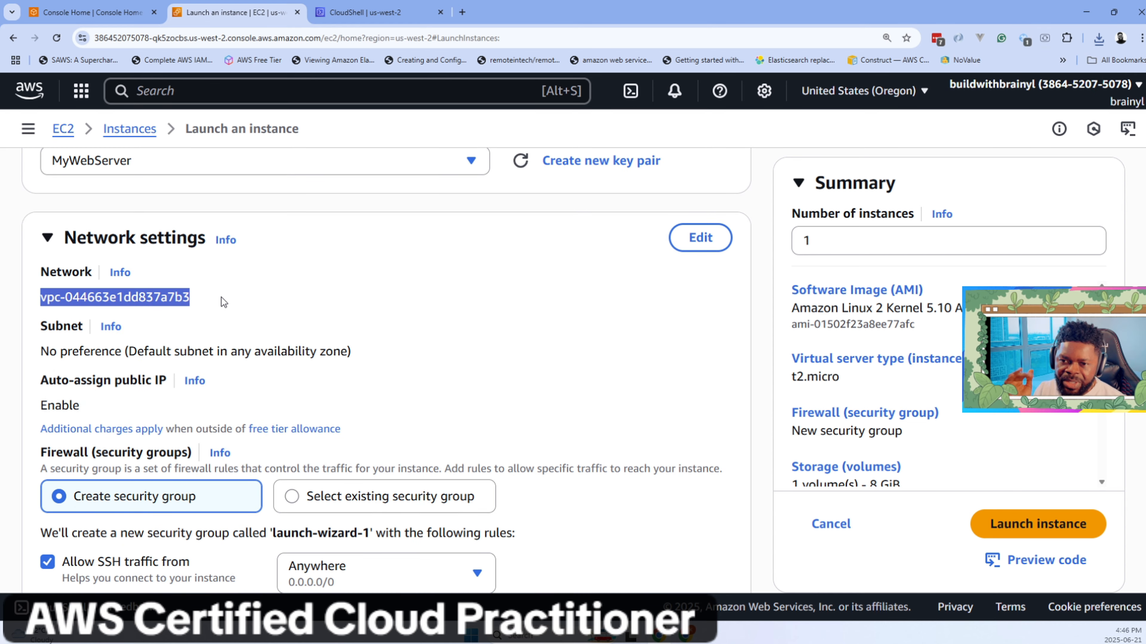
{"action": "scroll", "coordinate": [396, 275], "scroll_direction": "down", "scroll_amount": 3}
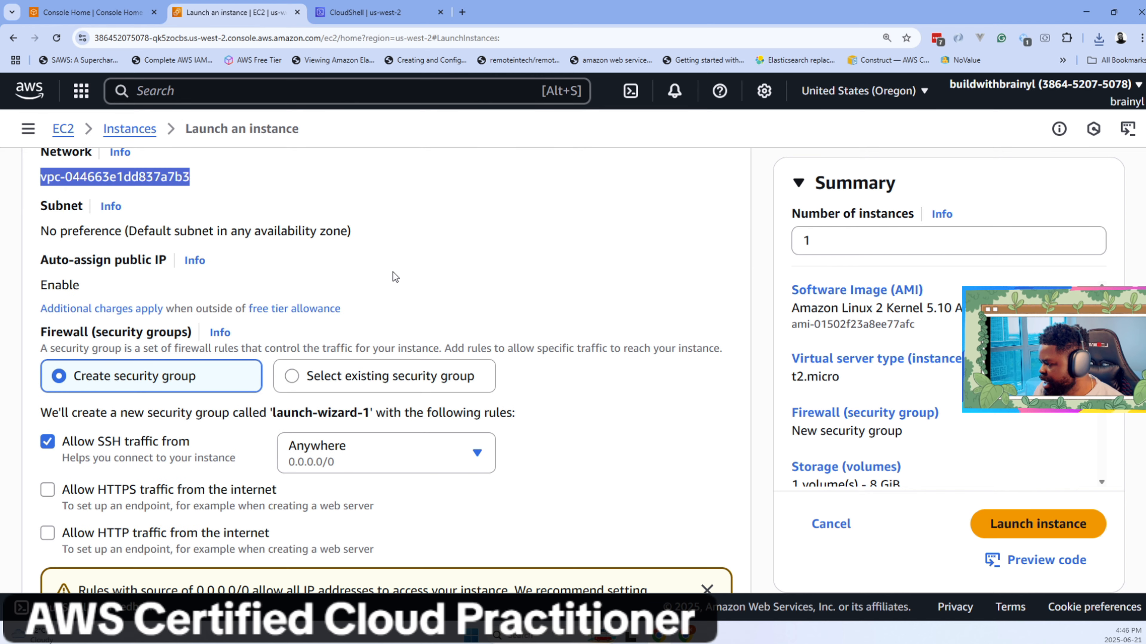
{"action": "scroll", "coordinate": [396, 277], "scroll_direction": "up", "scroll_amount": 2}
{"action": "scroll", "coordinate": [395, 276], "scroll_direction": "down", "scroll_amount": 2}
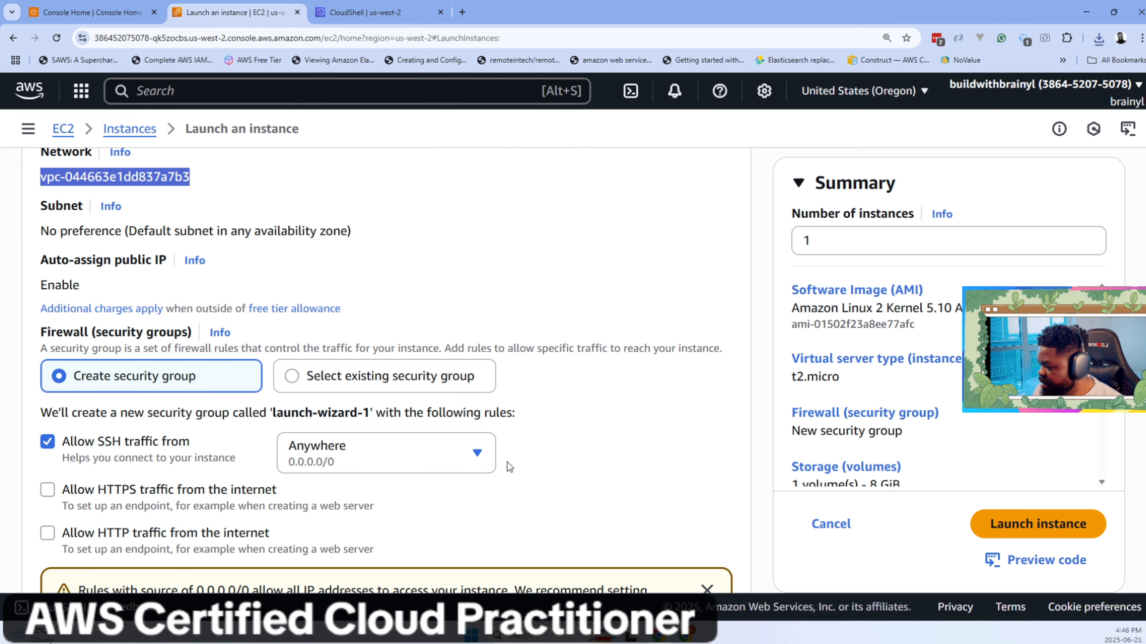
{"action": "scroll", "coordinate": [471, 456], "scroll_direction": "down", "scroll_amount": 3}
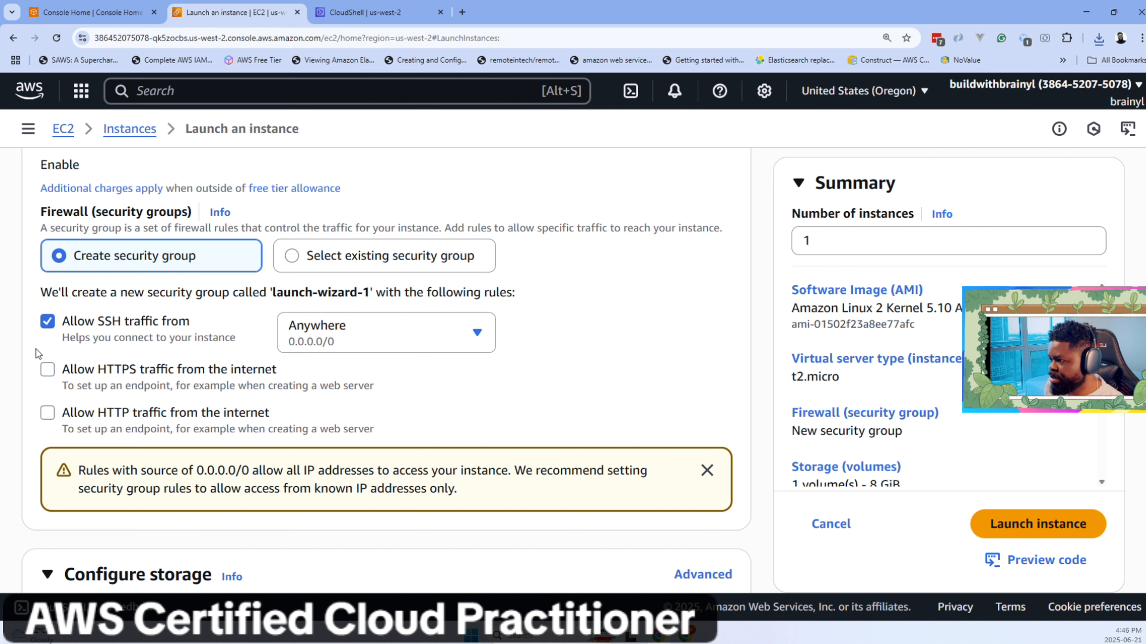
Open google.com in a new browser tab and request it over http instead of https.
{"action": "left_click", "coordinate": [461, 12]}
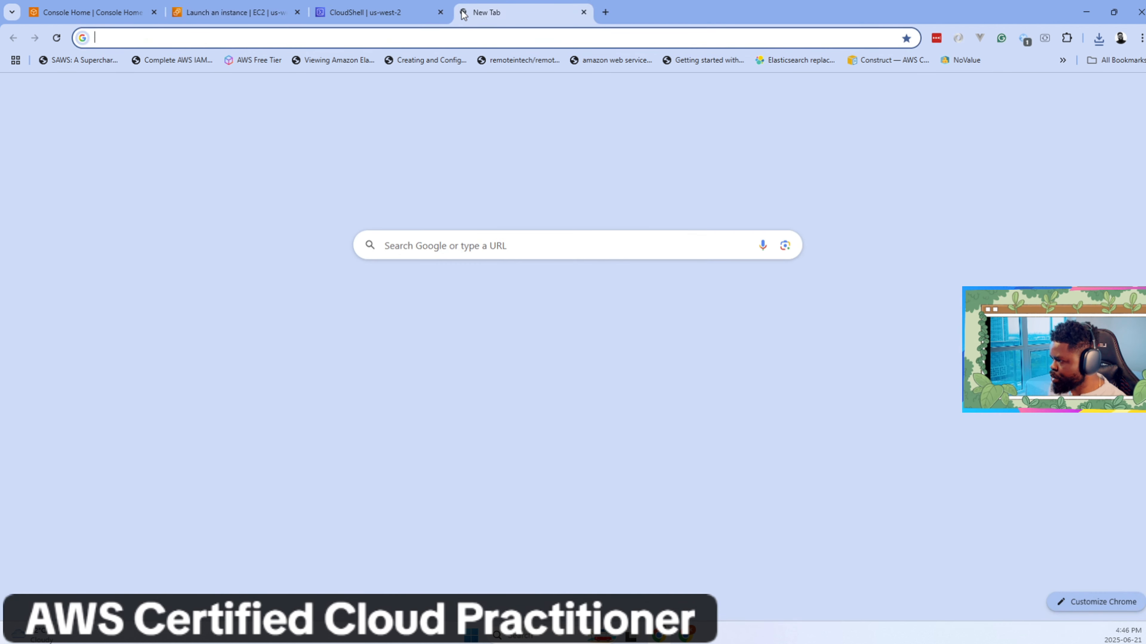
{"action": "type", "text": "google.com"}
{"action": "key", "text": "Return"}
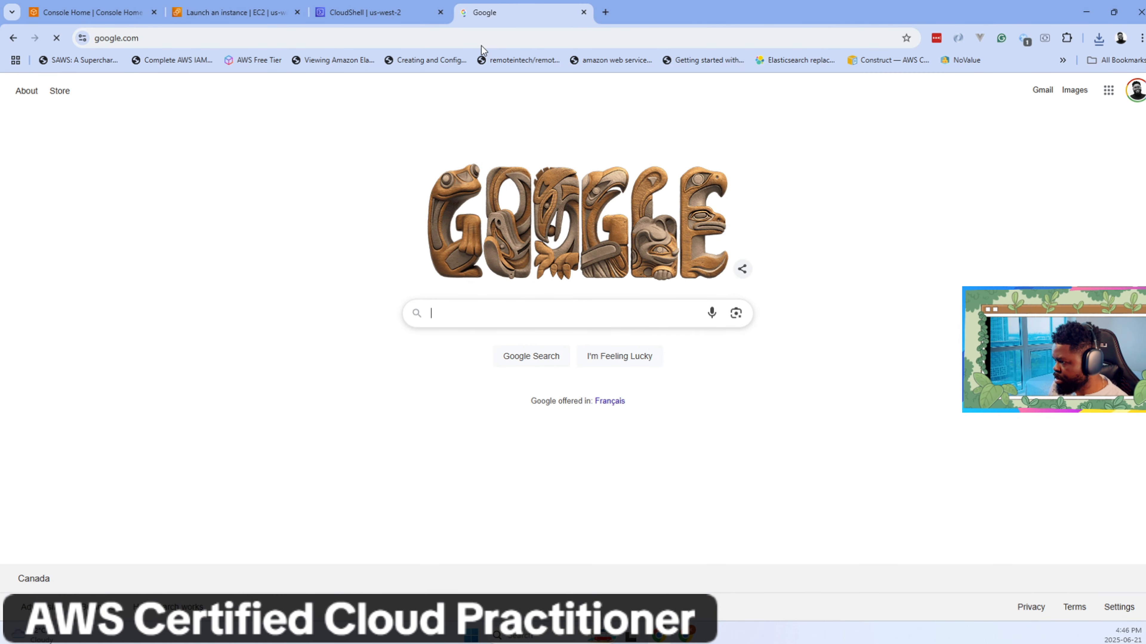
{"action": "left_click", "coordinate": [483, 38]}
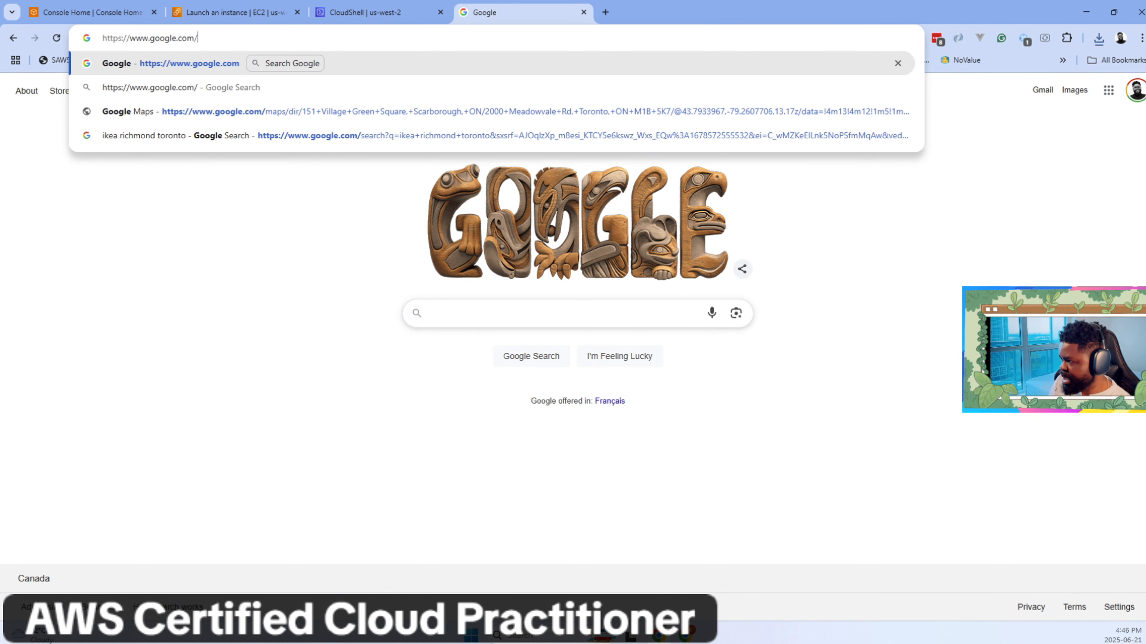
{"action": "double_click", "coordinate": [107, 39]}
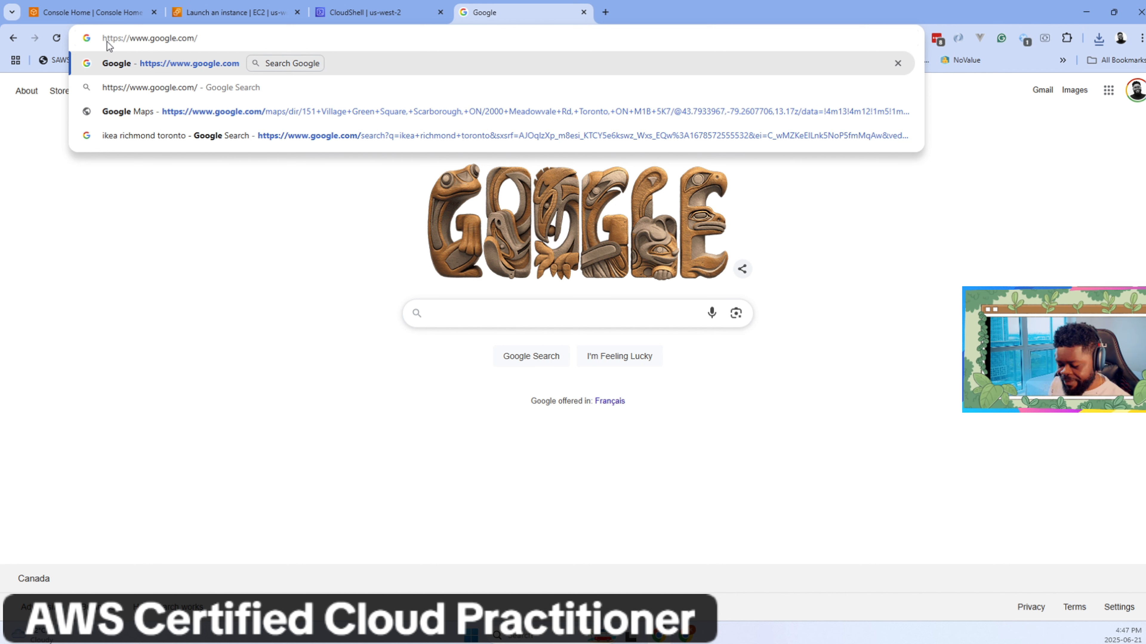
{"action": "key", "text": "BackSpace"}
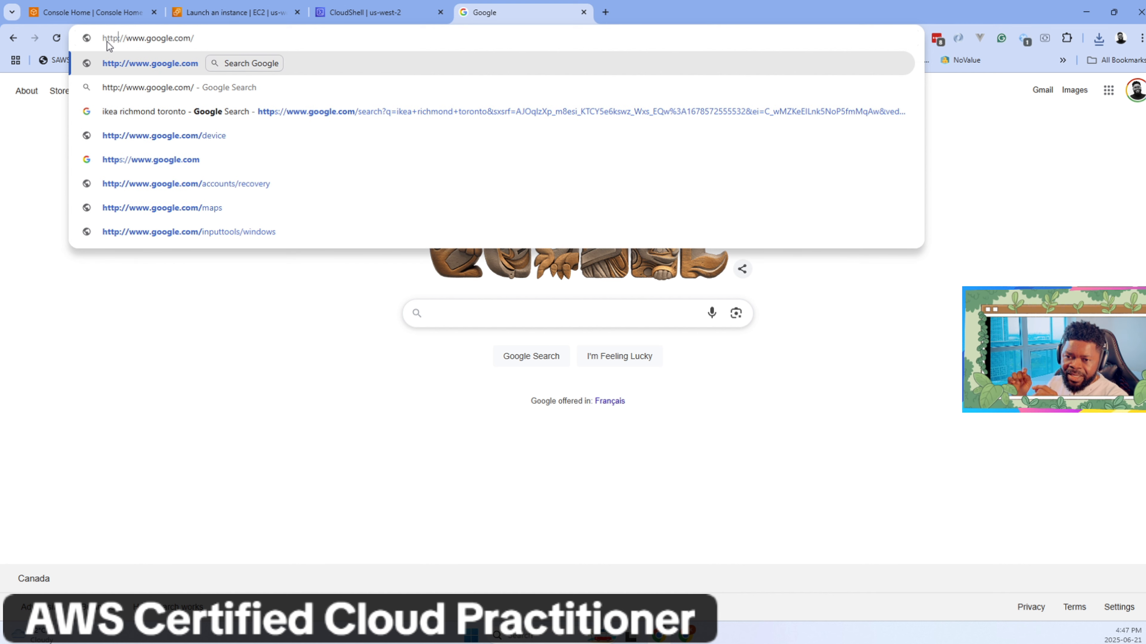
{"action": "key", "text": "Return"}
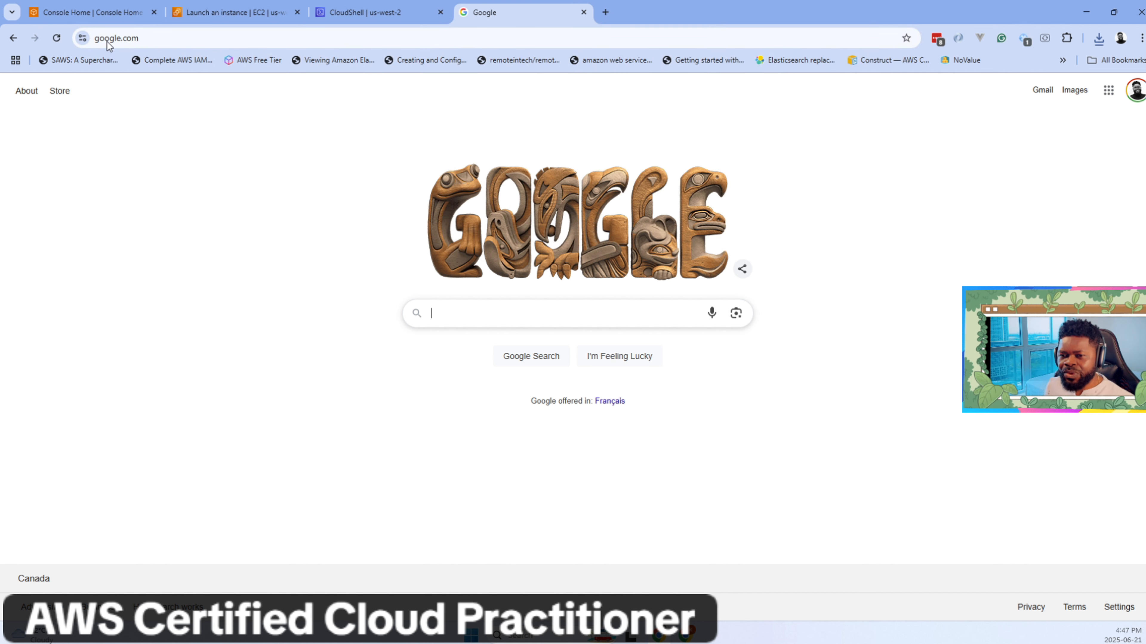
Request the Google address over plain http once more and check which protocol the page loads with.
{"action": "double_click", "coordinate": [106, 41]}
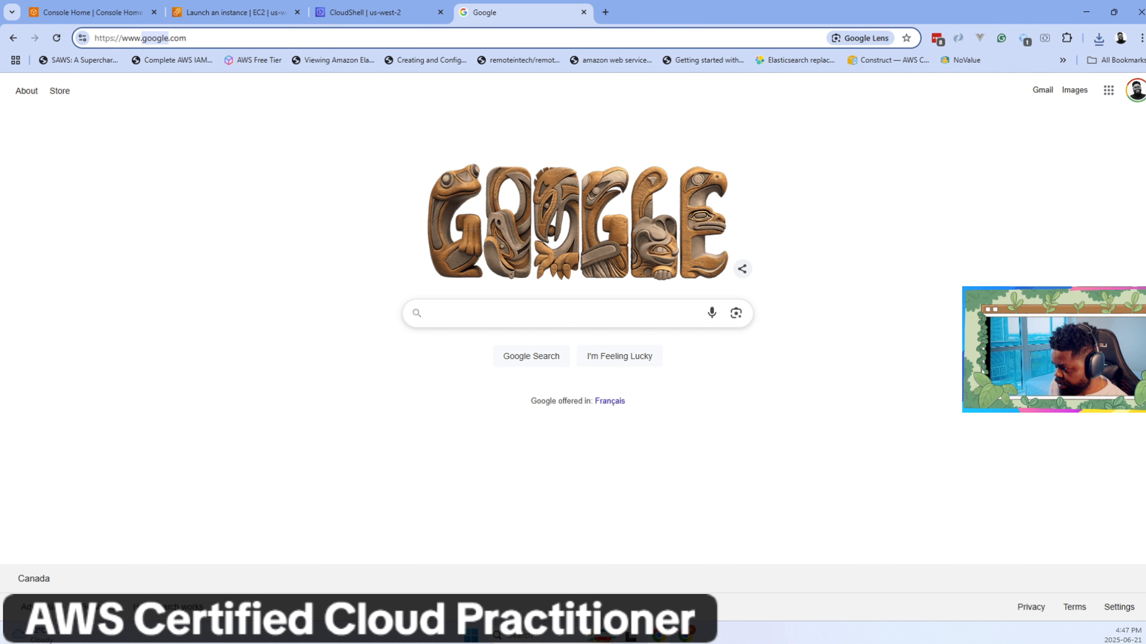
{"action": "left_click", "coordinate": [111, 38]}
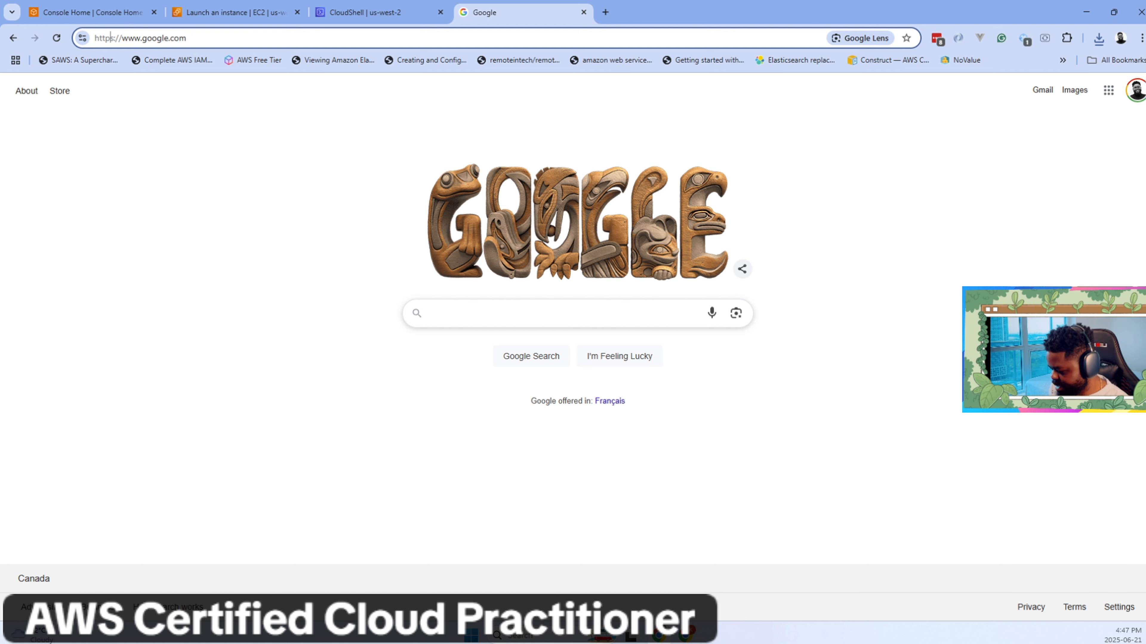
{"action": "left_click", "coordinate": [113, 38]}
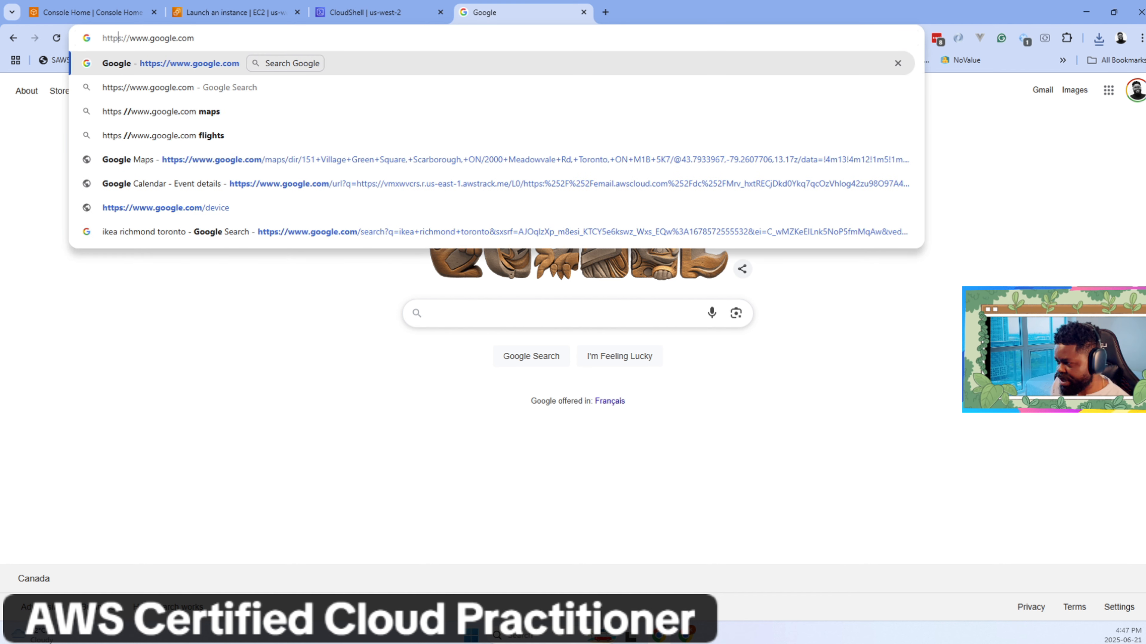
{"action": "key", "text": "BackSpace"}
{"action": "key", "text": "Return"}
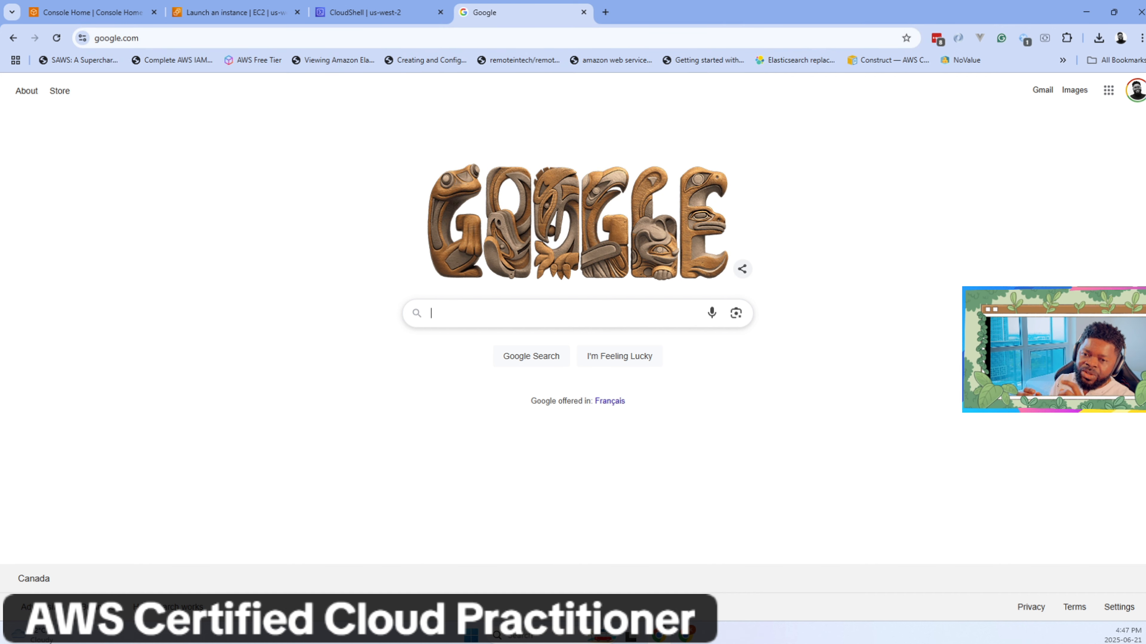
{"action": "key", "text": "ctrl+l"}
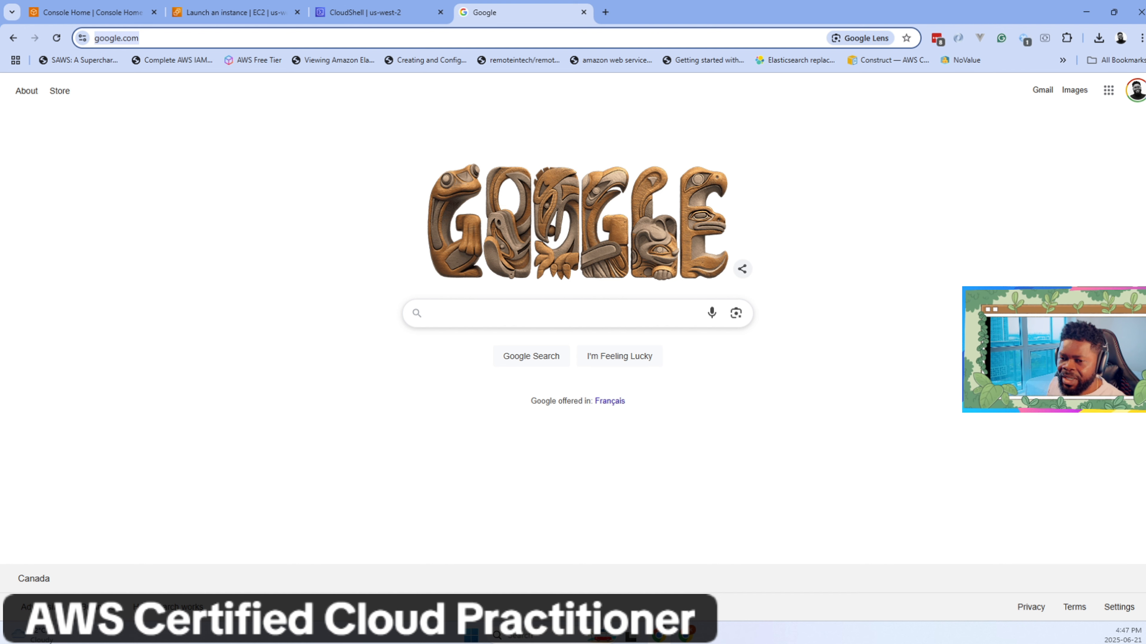
Return to the EC2 launch form and allow HTTP traffic from the internet in the new security group.
{"action": "left_click", "coordinate": [198, 20]}
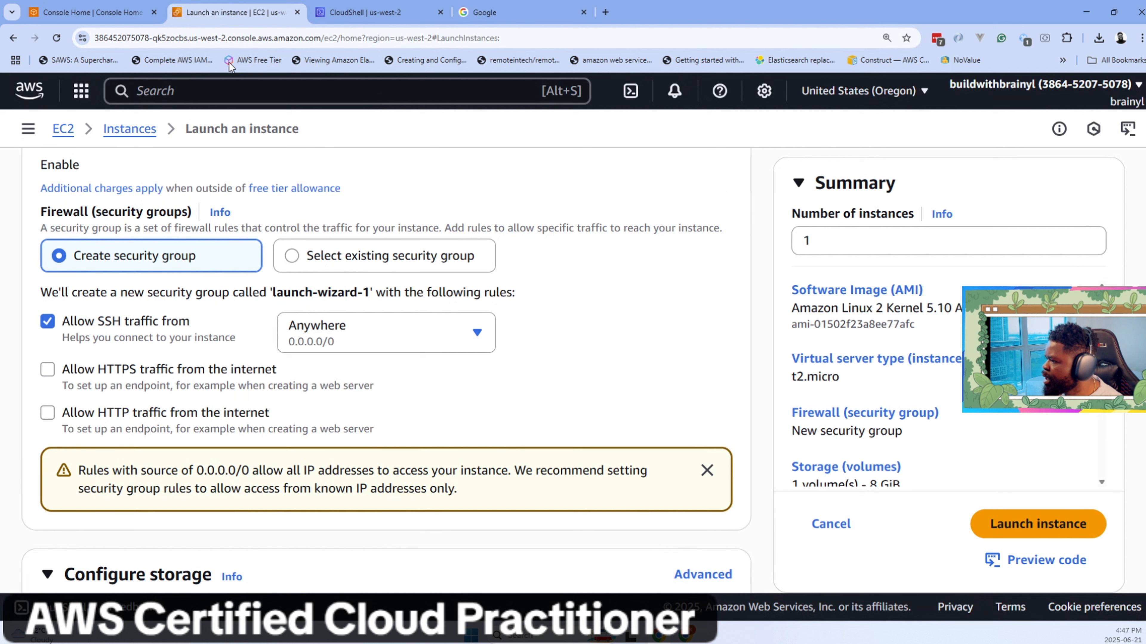
{"action": "left_click", "coordinate": [187, 414]}
{"action": "scroll", "coordinate": [205, 424], "scroll_direction": "down", "scroll_amount": 3}
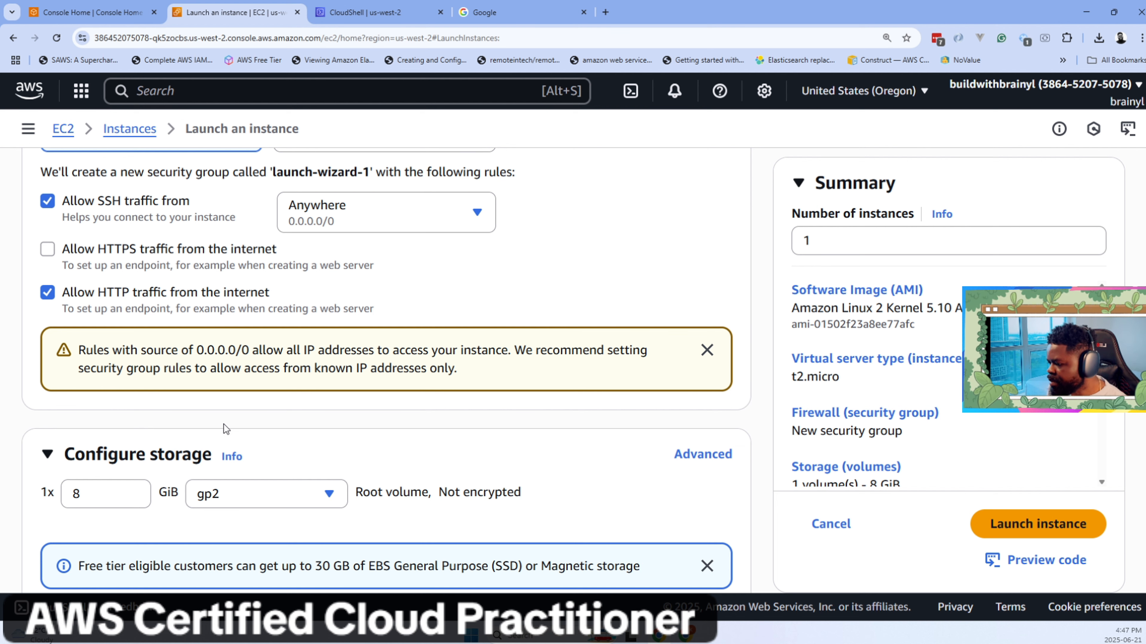
Review the root volume storage settings and expand the advanced details of the launch form.
{"action": "scroll", "coordinate": [224, 425], "scroll_direction": "down", "scroll_amount": 2}
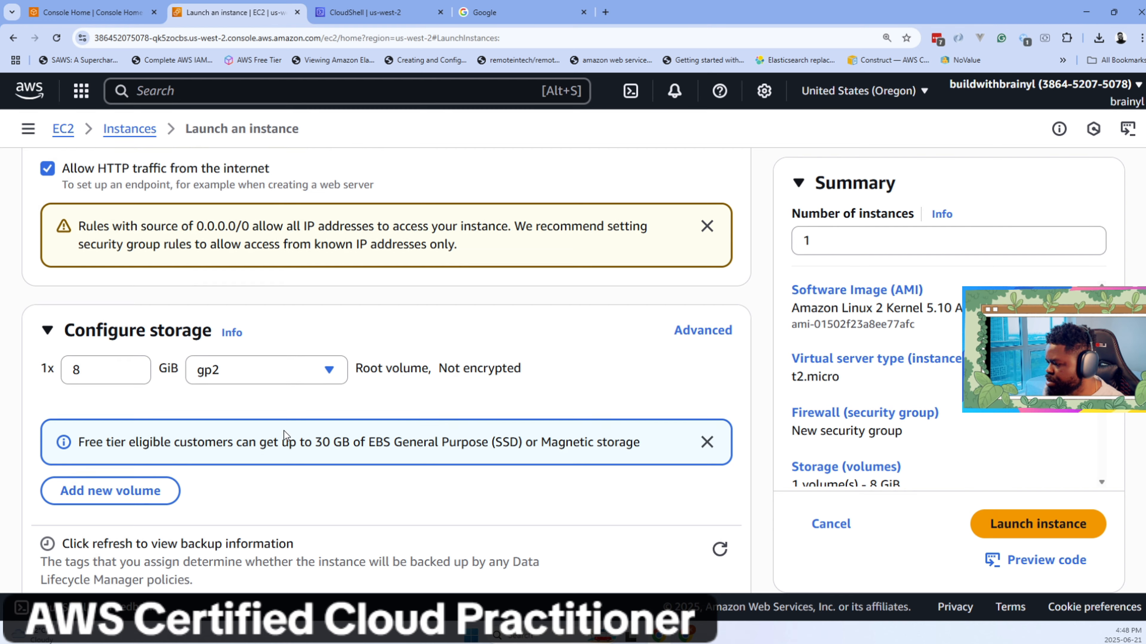
{"action": "scroll", "coordinate": [284, 430], "scroll_direction": "down", "scroll_amount": 3}
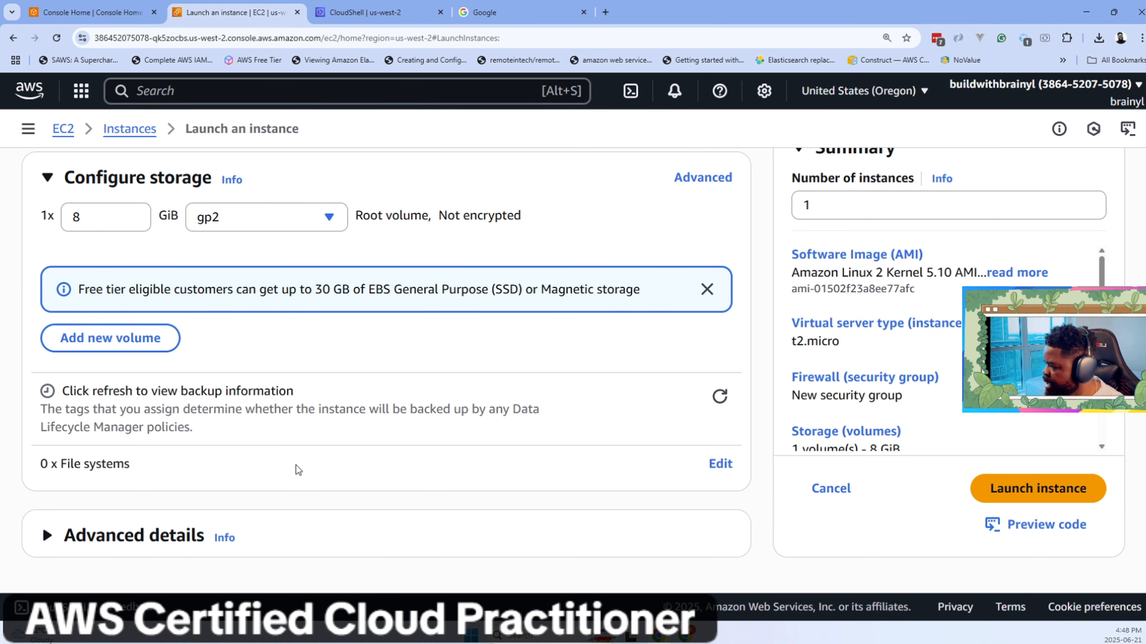
{"action": "left_click", "coordinate": [163, 544]}
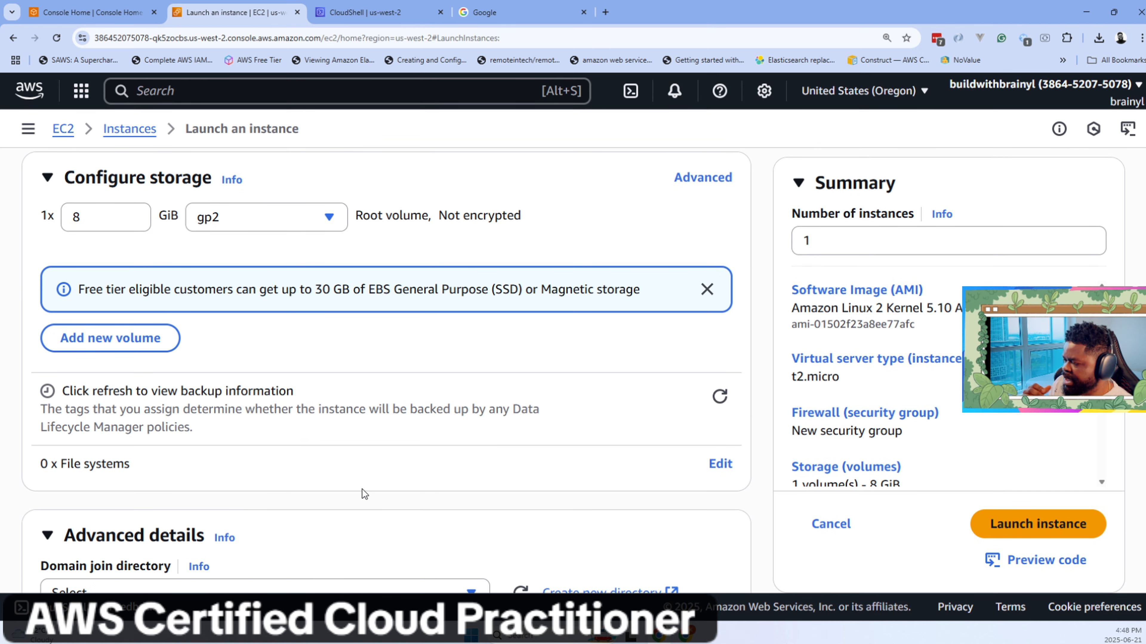
{"action": "scroll", "coordinate": [405, 481], "scroll_direction": "up", "scroll_amount": 3}
{"action": "scroll", "coordinate": [404, 470], "scroll_direction": "down", "scroll_amount": 9}
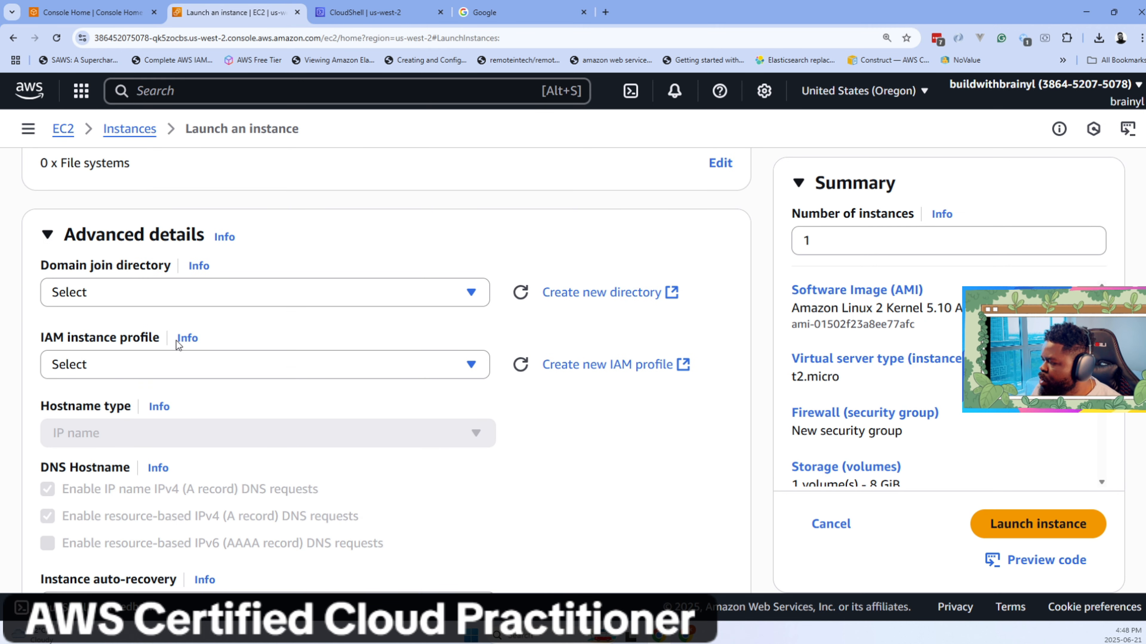
Examine the advanced launch options, including IAM instance profile, shutdown behavior, termination protection, purchasing option, capacity reservation and tenancy.
{"action": "scroll", "coordinate": [244, 354], "scroll_direction": "down", "scroll_amount": 1}
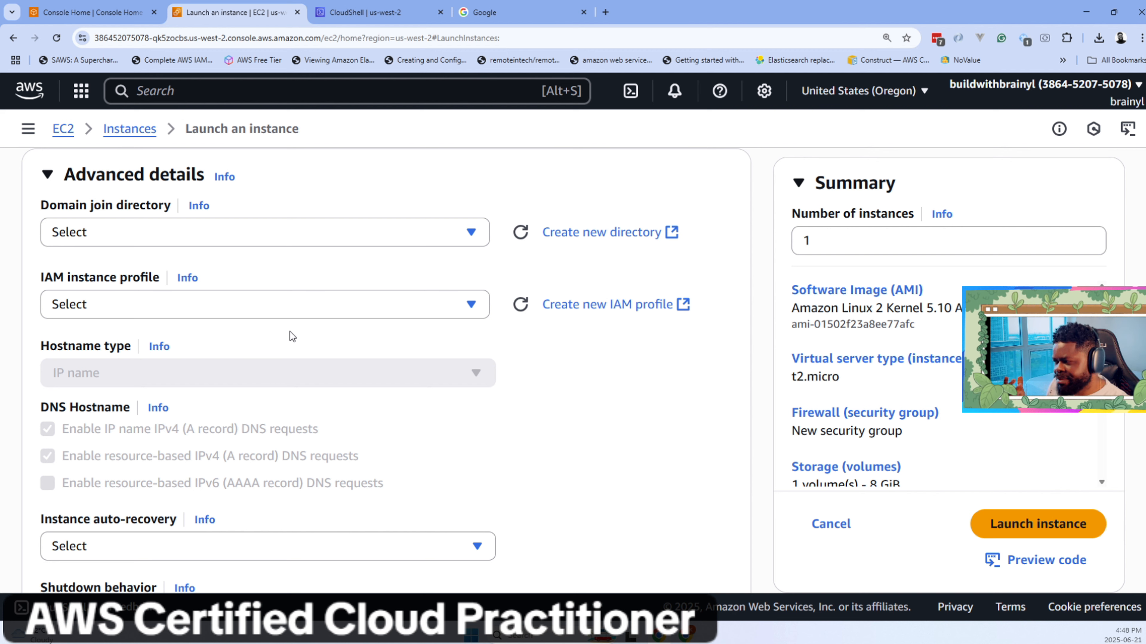
{"action": "scroll", "coordinate": [282, 351], "scroll_direction": "down", "scroll_amount": 3}
{"action": "scroll", "coordinate": [282, 350], "scroll_direction": "up", "scroll_amount": 1}
{"action": "scroll", "coordinate": [282, 350], "scroll_direction": "down", "scroll_amount": 3}
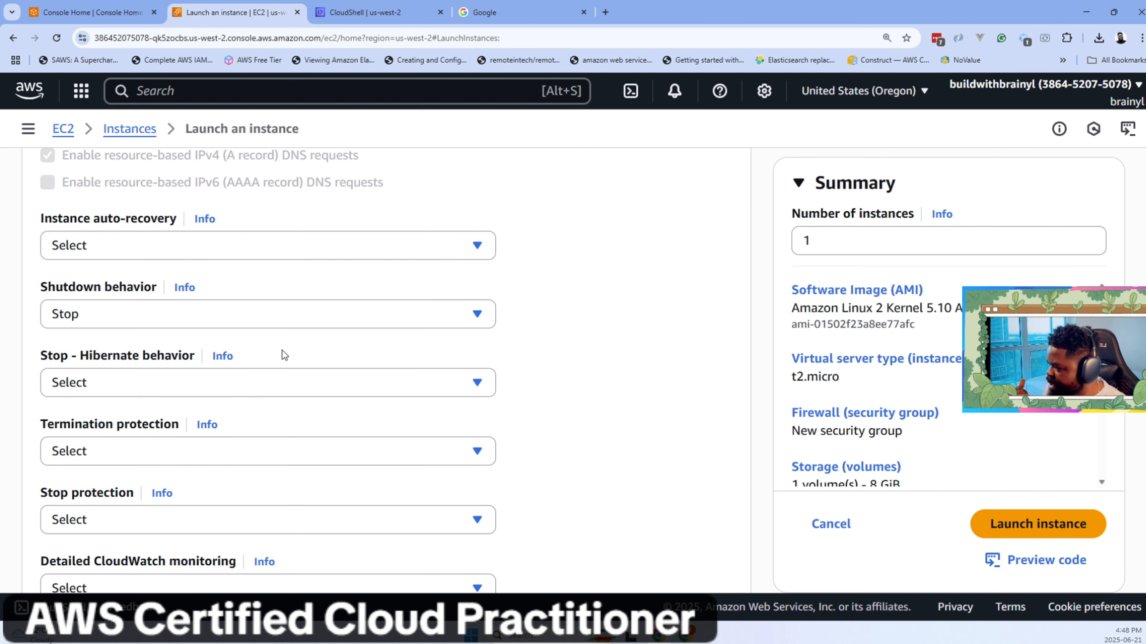
{"action": "scroll", "coordinate": [140, 359], "scroll_direction": "down", "scroll_amount": 6}
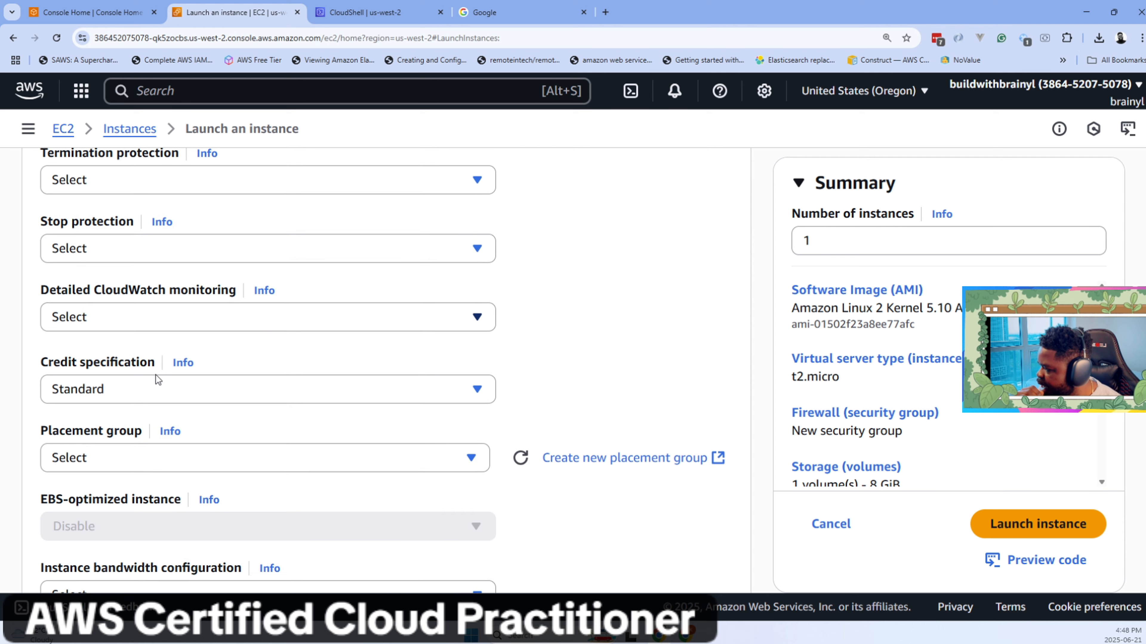
{"action": "scroll", "coordinate": [155, 374], "scroll_direction": "down", "scroll_amount": 3}
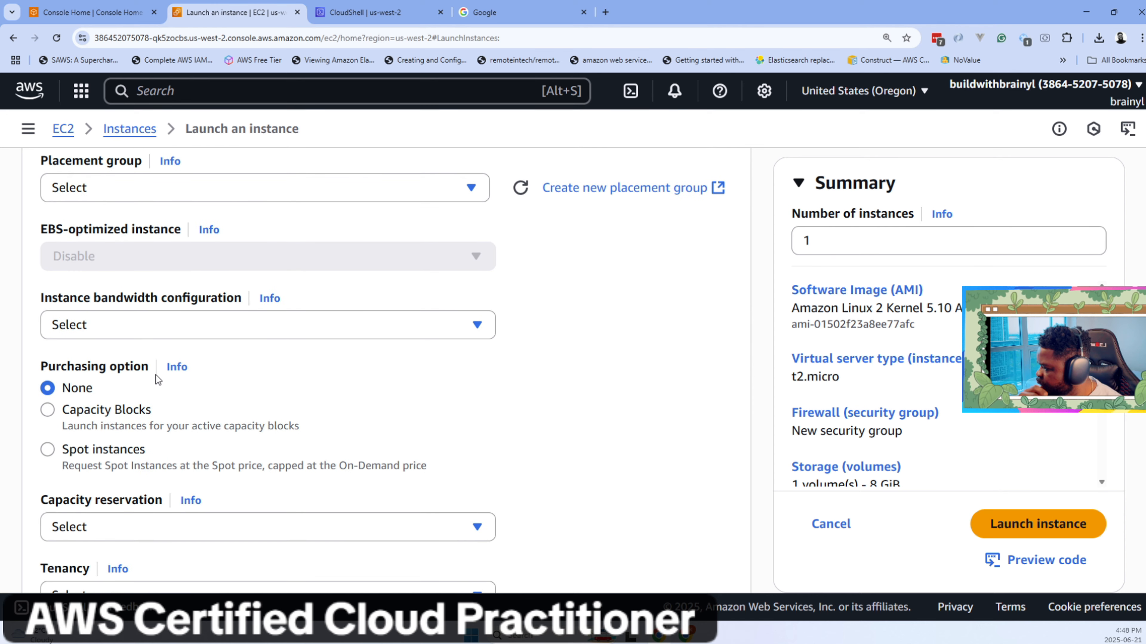
{"action": "scroll", "coordinate": [255, 406], "scroll_direction": "down", "scroll_amount": 1}
{"action": "scroll", "coordinate": [255, 421], "scroll_direction": "down", "scroll_amount": 1}
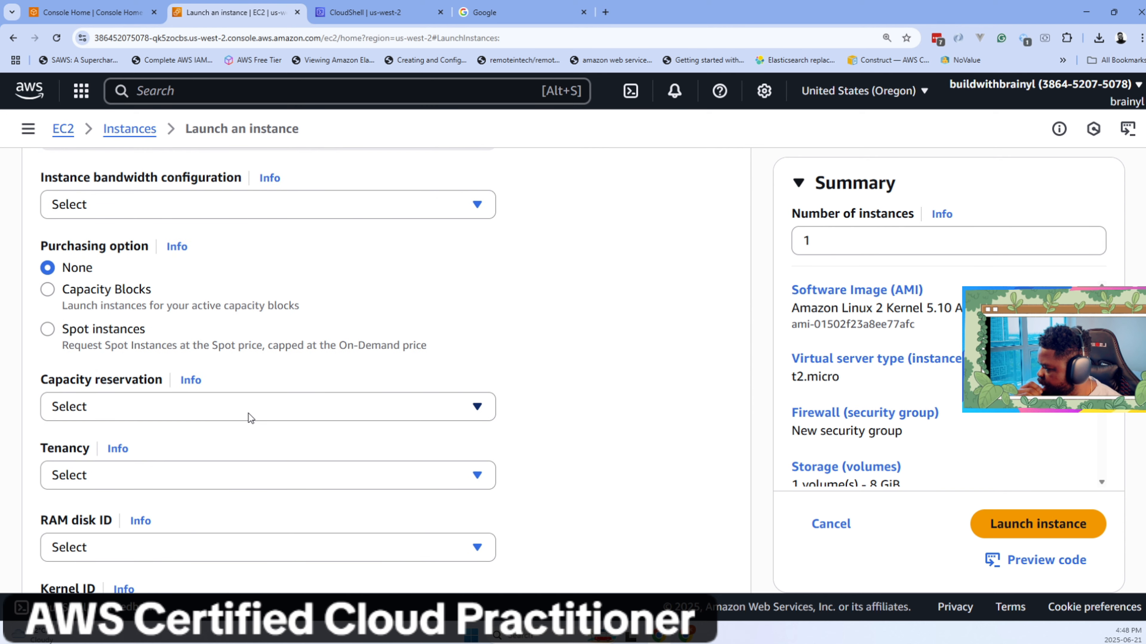
Examine the capacity reservation choices and the remaining advanced options, including tenancy, CPU options and metadata settings, down to the user data field.
{"action": "left_click", "coordinate": [247, 402]}
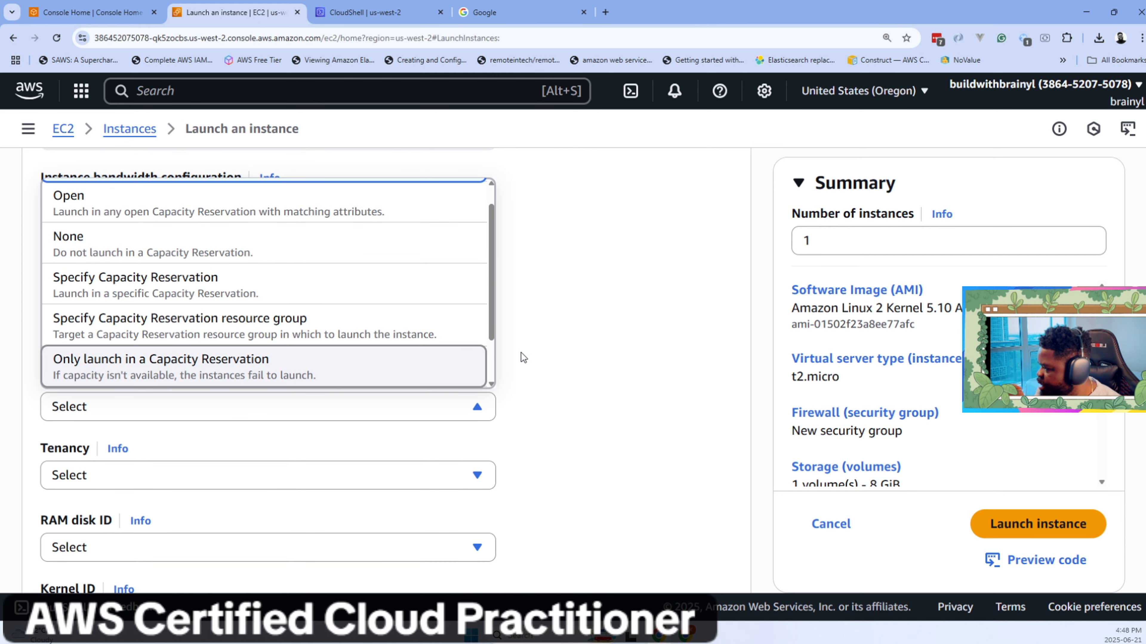
{"action": "left_click", "coordinate": [535, 345]}
{"action": "scroll", "coordinate": [277, 453], "scroll_direction": "down", "scroll_amount": 3}
{"action": "scroll", "coordinate": [302, 401], "scroll_direction": "down", "scroll_amount": 5}
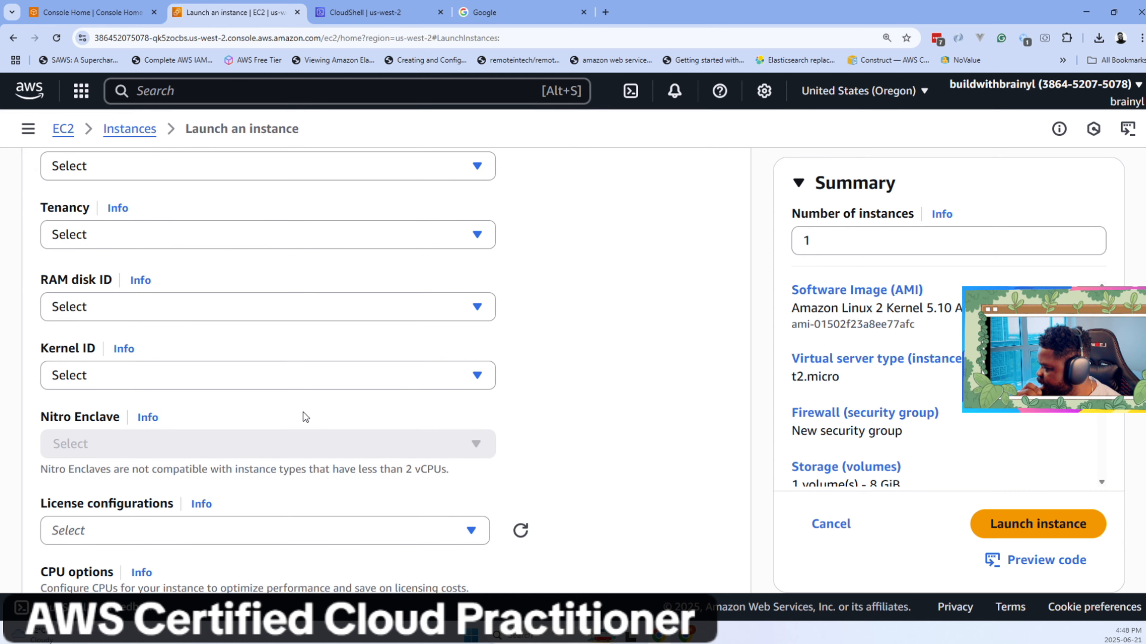
{"action": "scroll", "coordinate": [303, 412], "scroll_direction": "down", "scroll_amount": 6}
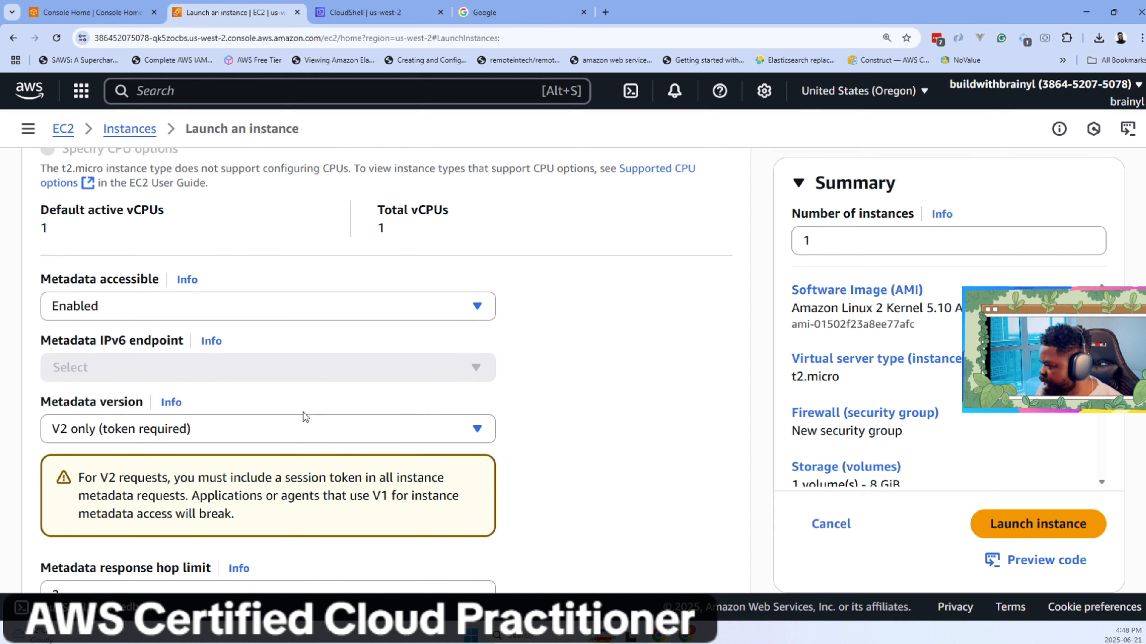
{"action": "scroll", "coordinate": [303, 412], "scroll_direction": "down", "scroll_amount": 11}
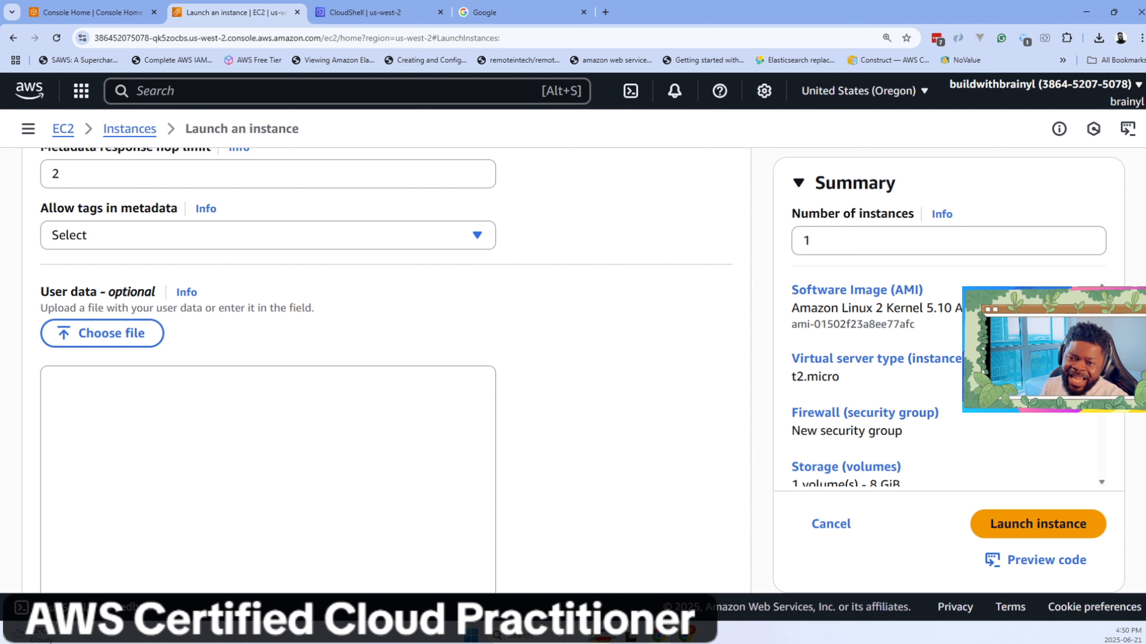
Enter a user data bash script that updates packages, installs httpd, starts and enables it, and writes "<h1>EC2 Welcome Page</h1>" to /var/www/html/index.html.
{"action": "scroll", "coordinate": [386, 370], "scroll_direction": "down", "scroll_amount": 2}
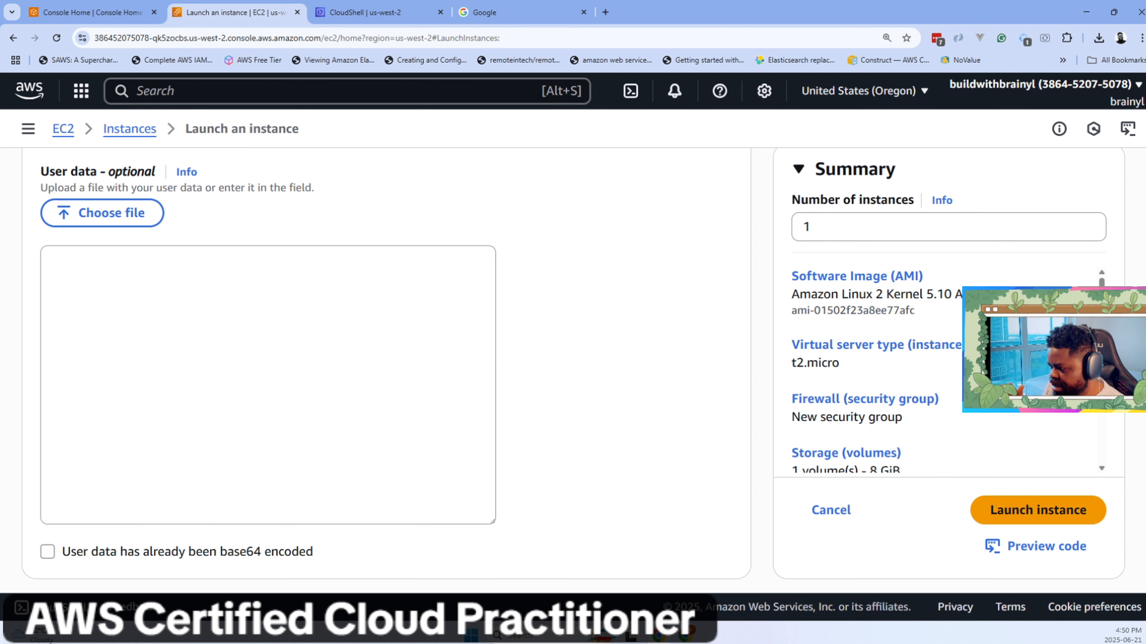
{"action": "scroll", "coordinate": [386, 370], "scroll_direction": "up", "scroll_amount": 1}
{"action": "scroll", "coordinate": [386, 370], "scroll_direction": "down", "scroll_amount": 1}
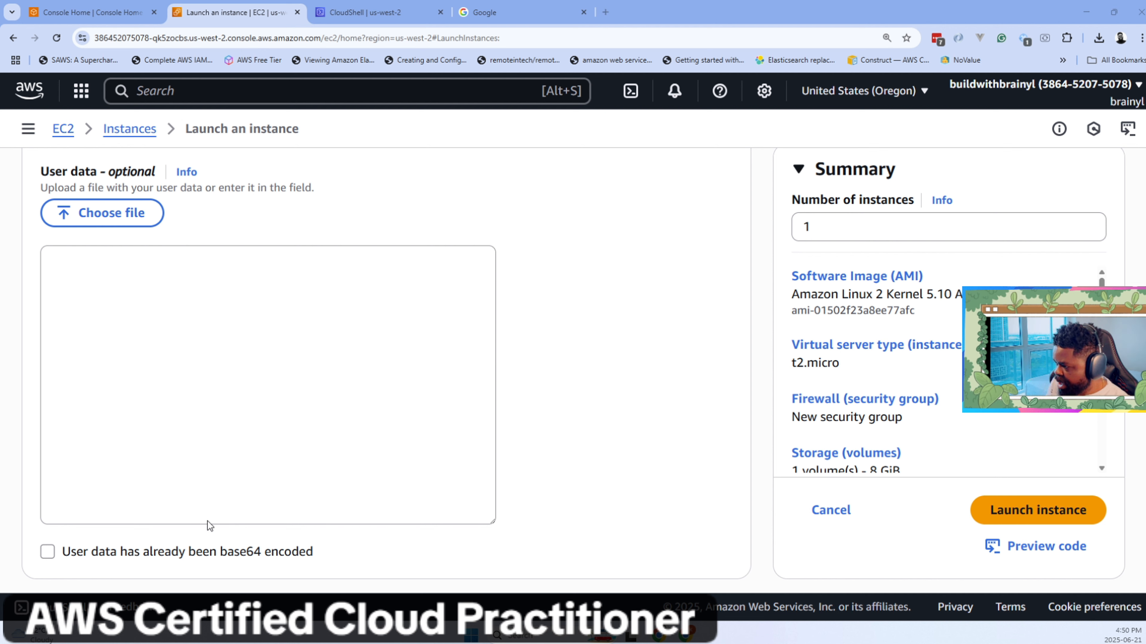
{"action": "left_click", "coordinate": [464, 519]}
{"action": "type", "text": "#!/bin/bash yum update -y       # Update installed packages yum install -y httpd    # Install Apache web server systemctl start httpd   # Start the Apache service systemctl enable httpd   # Enable Apache to start on boot echo \"<h1>EC2 Welcome Page</h1>\" > /var/www/html/index.html # Create a simple web page"}
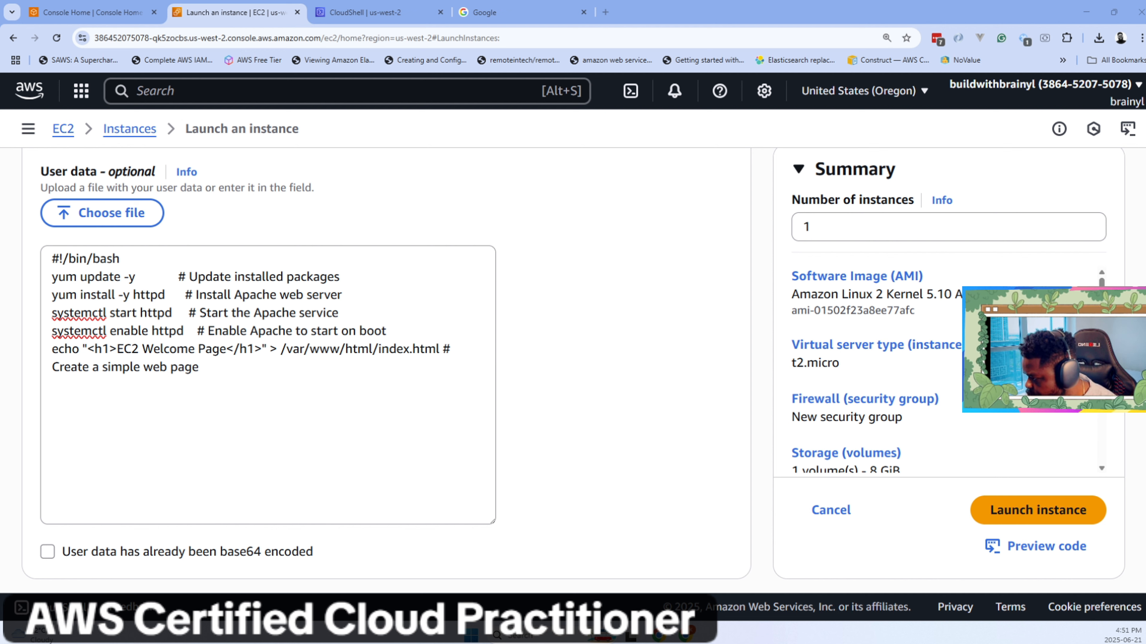
Examine the echo line of the user data script, highlighting the target file index.html and the h1 heading markup.
{"action": "left_click_drag", "start_coordinate": [87, 349], "coordinate": [436, 349]}
{"action": "left_click", "coordinate": [188, 349]}
{"action": "left_click", "coordinate": [437, 349]}
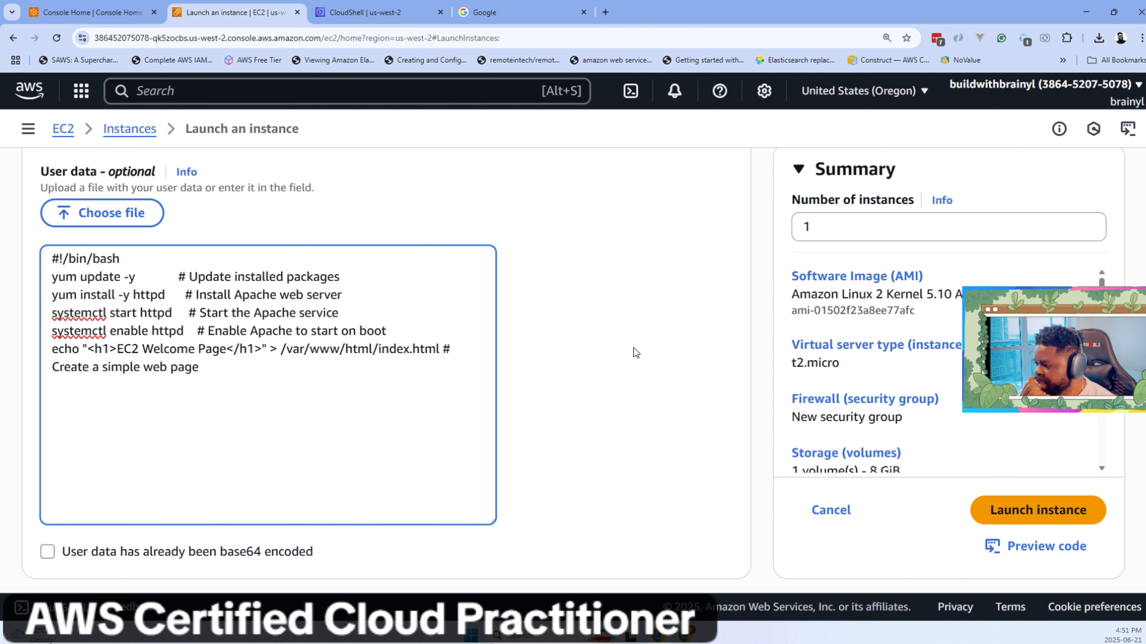
{"action": "mouse_move", "coordinate": [440, 349]}
{"action": "left_mouse_down"}
{"action": "mouse_move", "coordinate": [293, 349]}
{"action": "mouse_move", "coordinate": [439, 349]}
{"action": "left_mouse_up"}
{"action": "left_click", "coordinate": [369, 349]}
{"action": "left_click", "coordinate": [378, 348]}
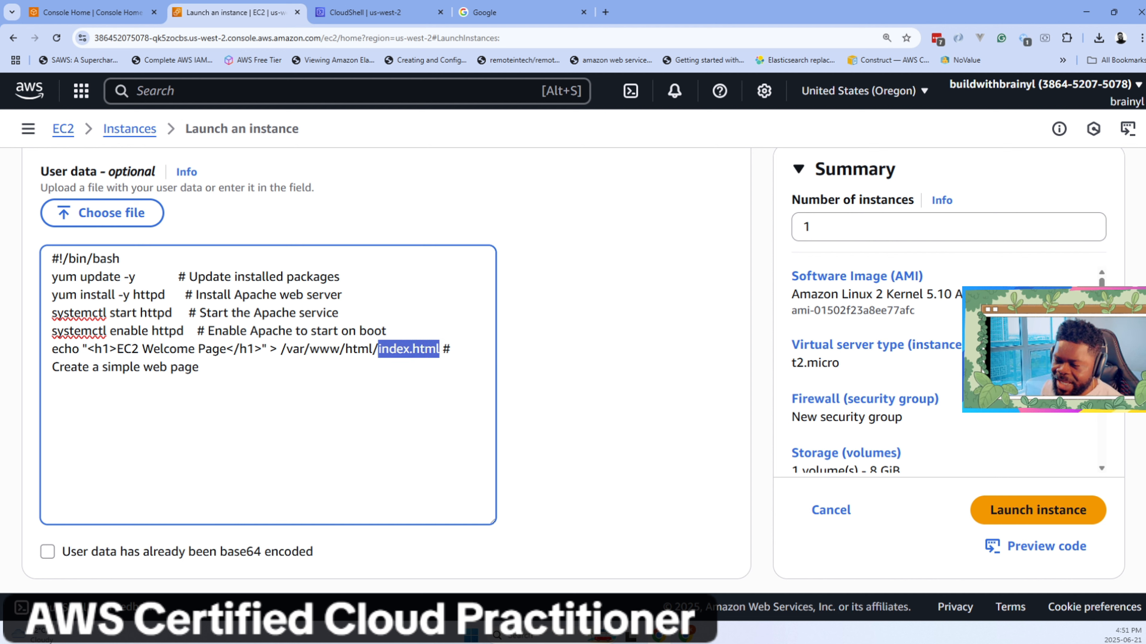
{"action": "left_click", "coordinate": [402, 349]}
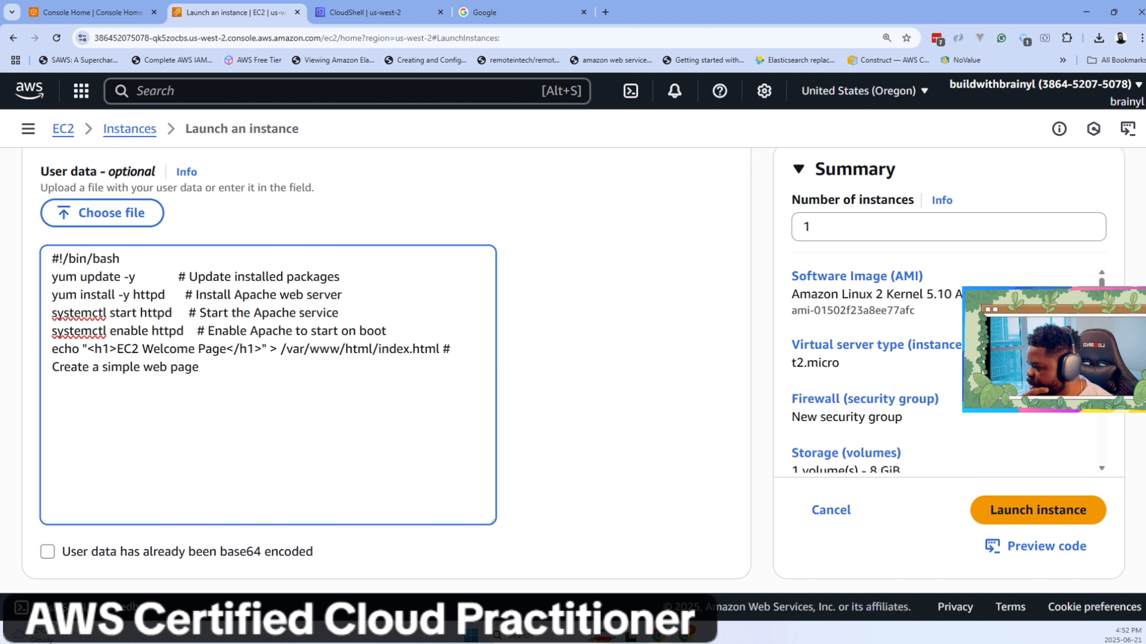
{"action": "left_click_drag", "start_coordinate": [87, 349], "coordinate": [262, 348]}
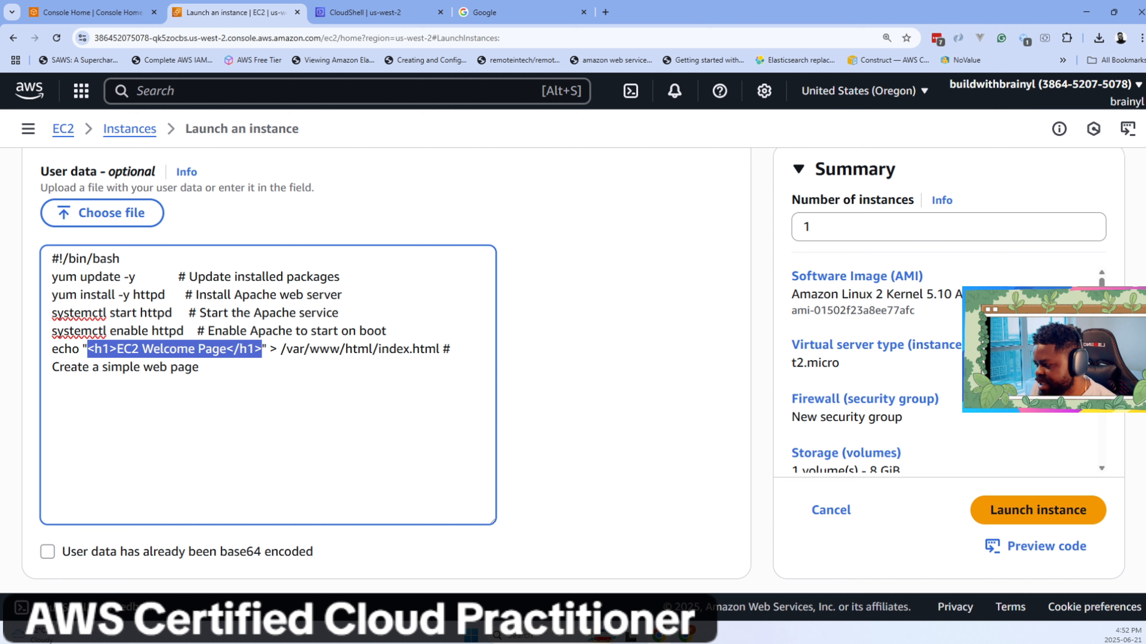
Review the storage, network, key pair and name settings of the launch form and launch the MyWebServer instance.
{"action": "scroll", "coordinate": [573, 361], "scroll_direction": "down", "scroll_amount": 1}
{"action": "scroll", "coordinate": [622, 408], "scroll_direction": "up", "scroll_amount": 15}
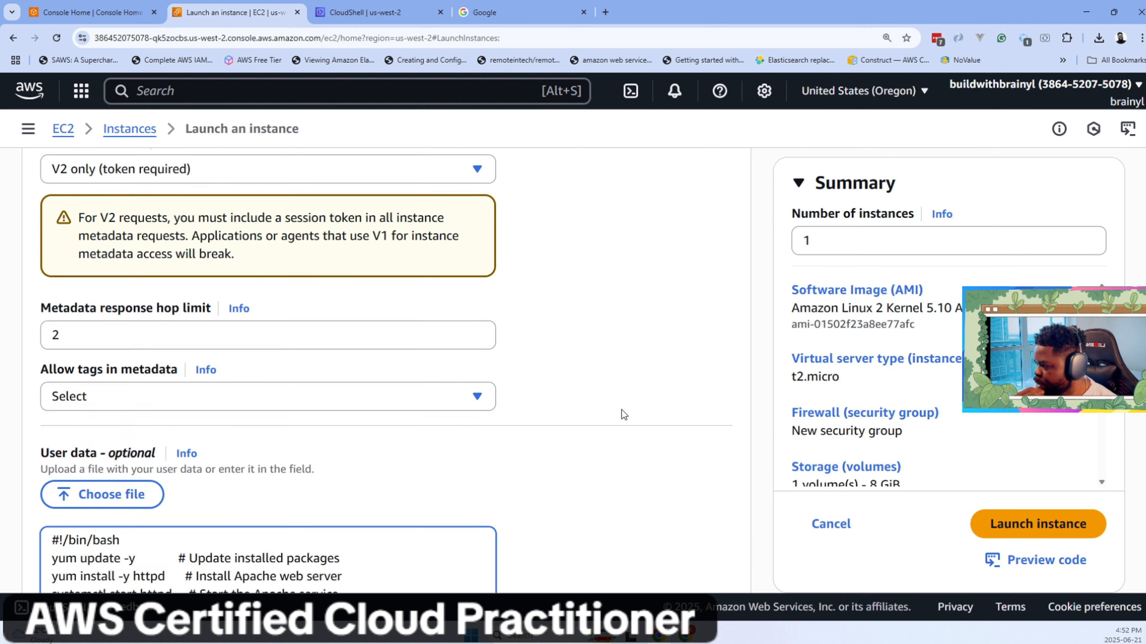
{"action": "scroll", "coordinate": [625, 405], "scroll_direction": "up", "scroll_amount": 12}
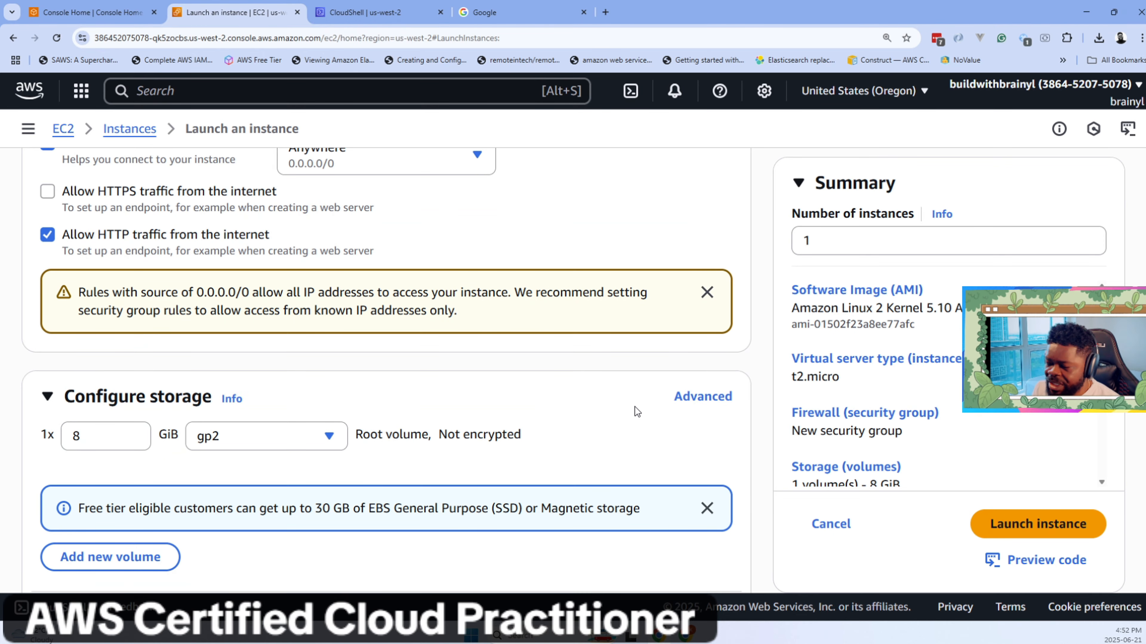
{"action": "scroll", "coordinate": [634, 406], "scroll_direction": "up", "scroll_amount": 5}
{"action": "scroll", "coordinate": [635, 407], "scroll_direction": "up", "scroll_amount": 10}
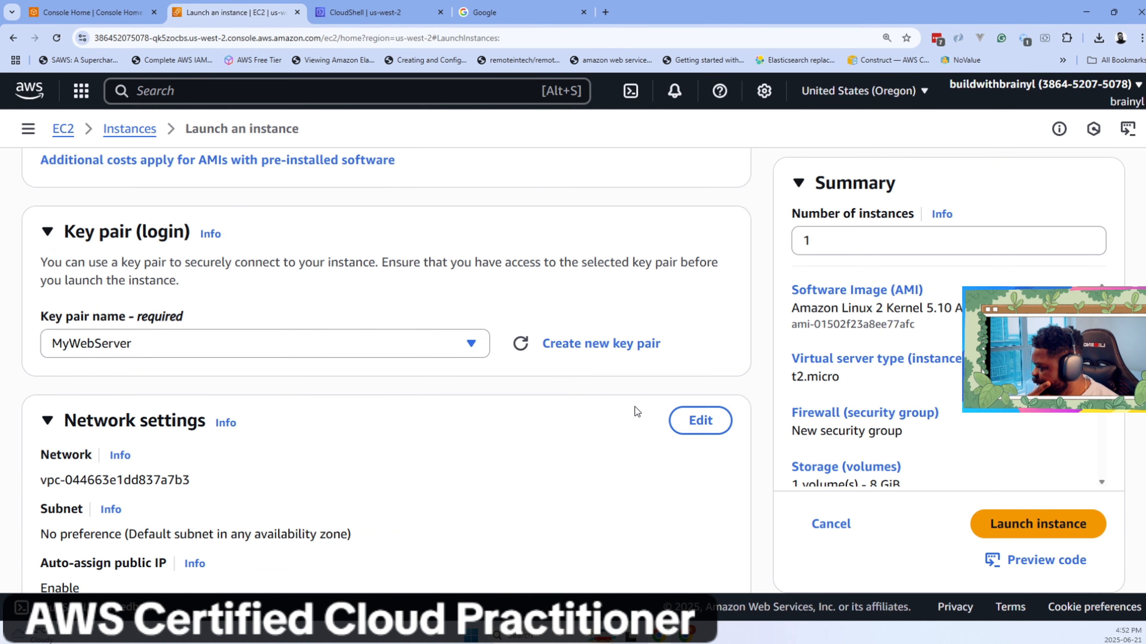
{"action": "scroll", "coordinate": [634, 407], "scroll_direction": "up", "scroll_amount": 8}
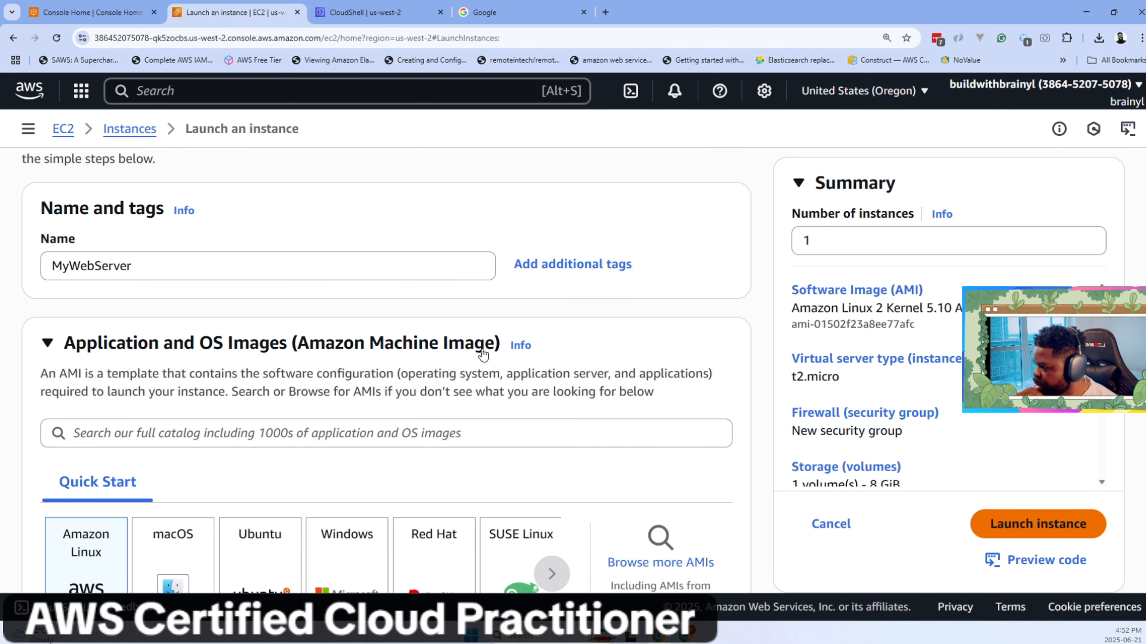
{"action": "left_click", "coordinate": [1005, 524]}
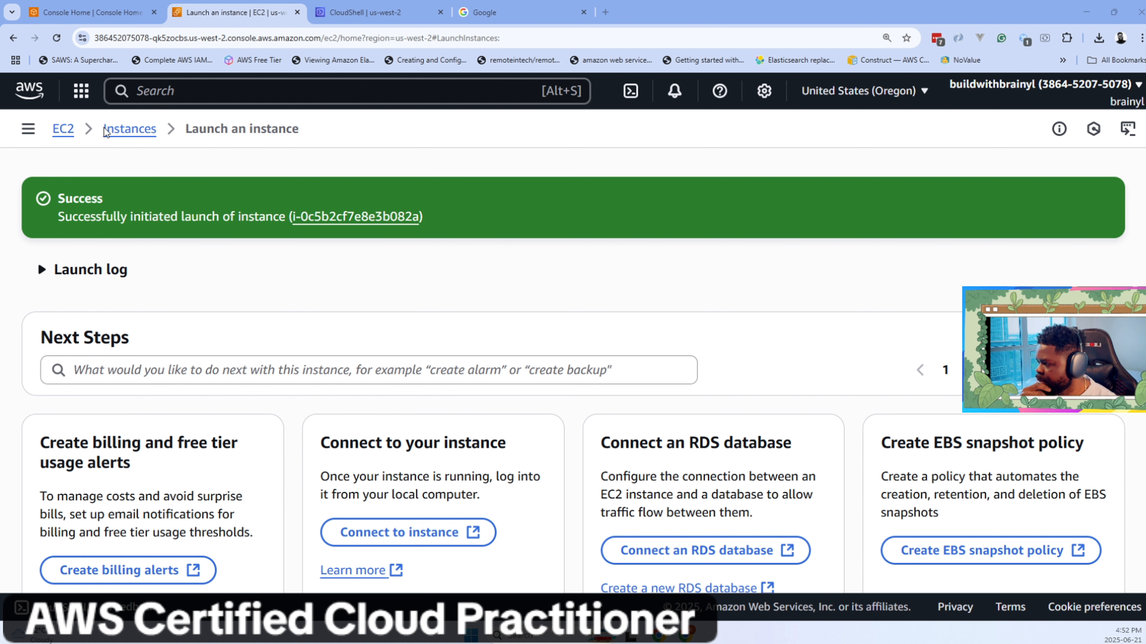
Open the EC2 instances list in a separate browser tab and check the status check of MyWebServer.
{"action": "left_click", "coordinate": [129, 129], "text": "ctrl"}
{"action": "key", "text": "ctrl+Tab"}
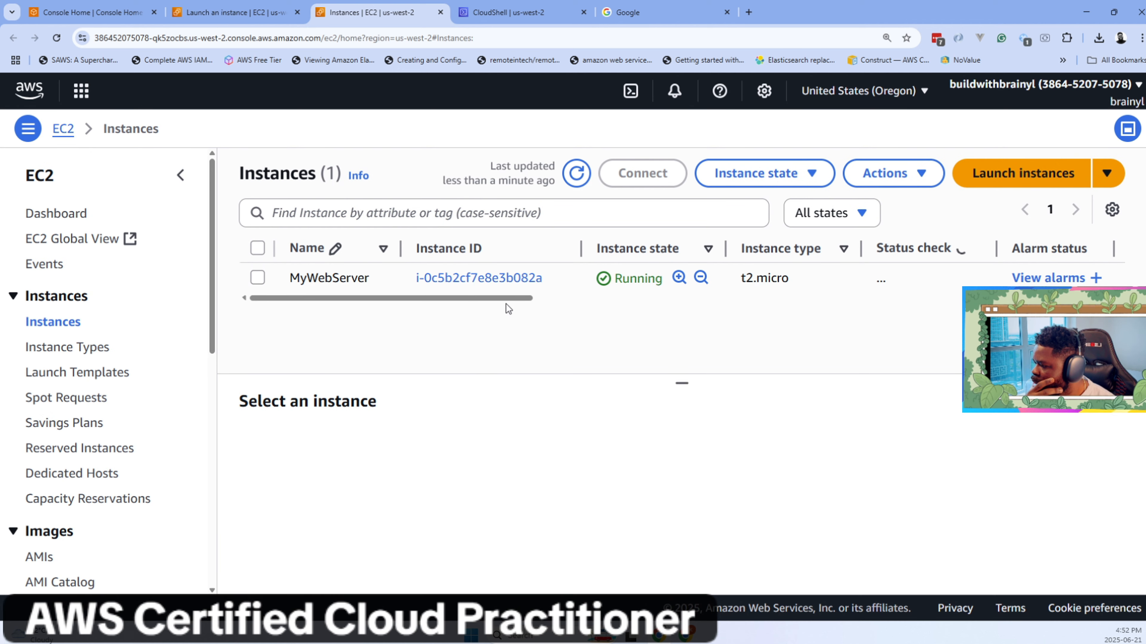
{"action": "left_click_drag", "start_coordinate": [502, 297], "coordinate": [579, 297]}
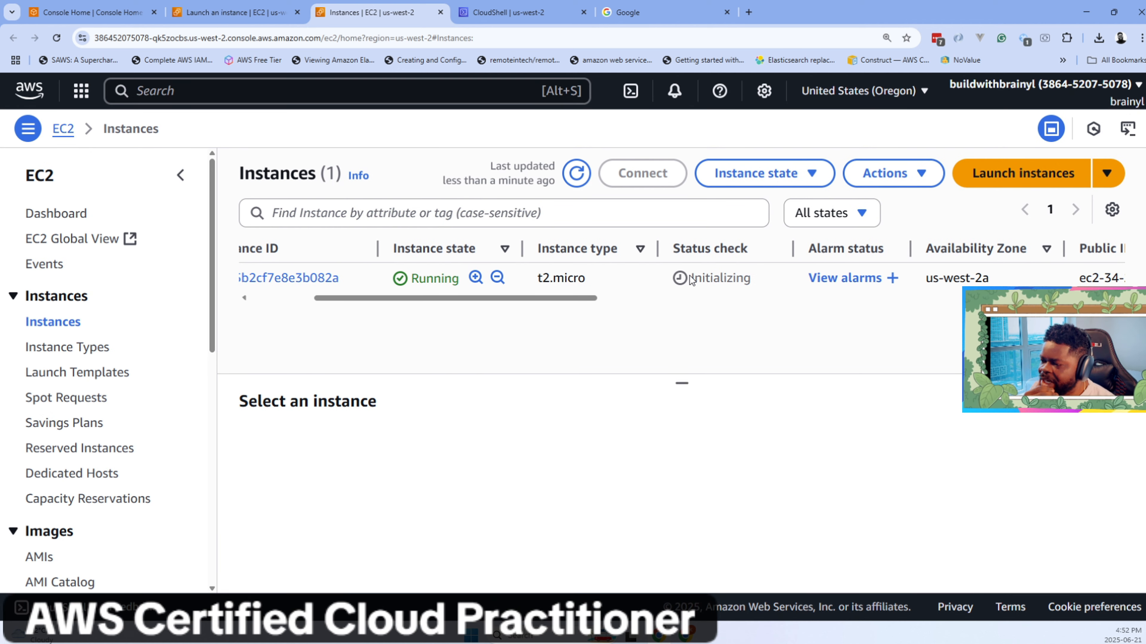
{"action": "left_click_drag", "start_coordinate": [691, 278], "coordinate": [751, 277]}
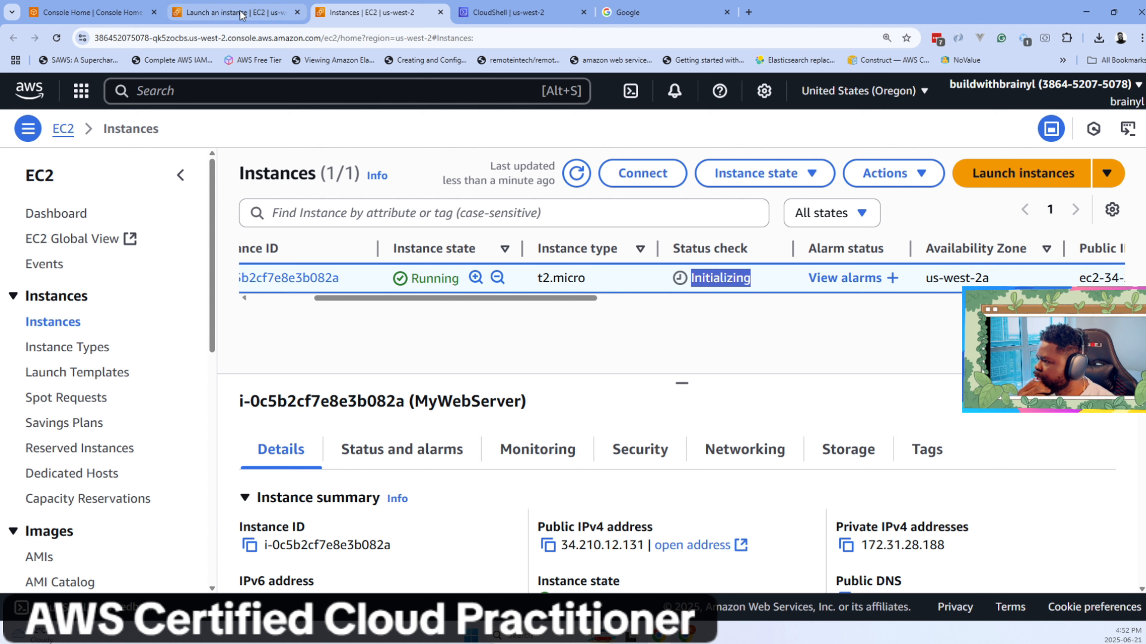
Switch to the ec2 presentation in Google Slides, start the slideshow and advance to the slide on SSH key pairs.
{"action": "left_click", "coordinate": [685, 639]}
{"action": "left_click", "coordinate": [105, 12]}
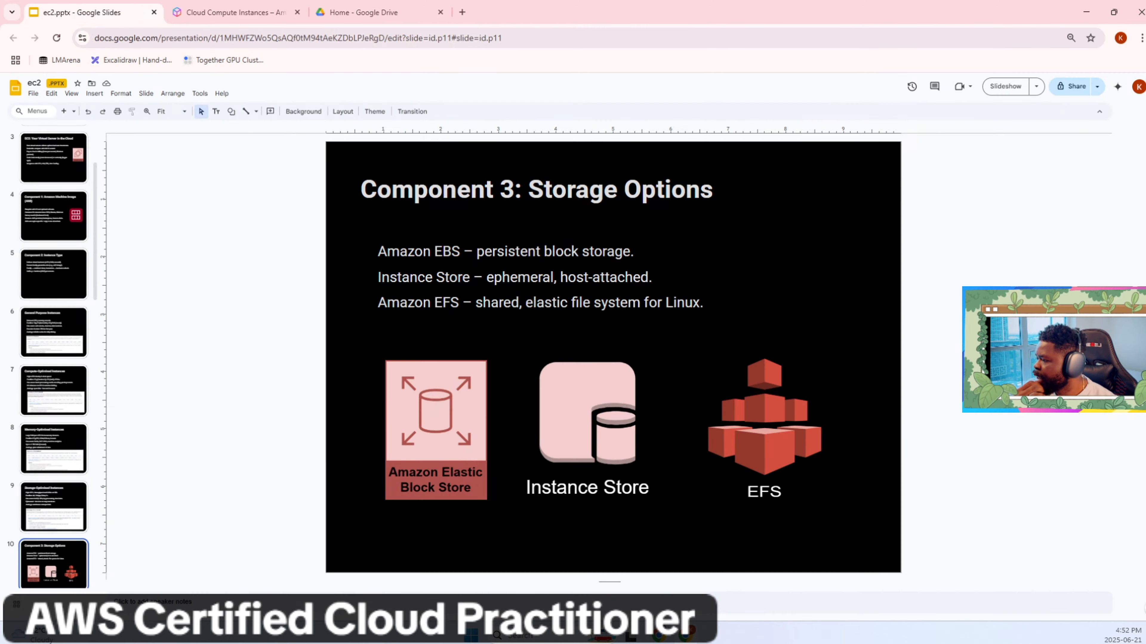
{"action": "left_click", "coordinate": [71, 93]}
{"action": "left_click", "coordinate": [104, 131]}
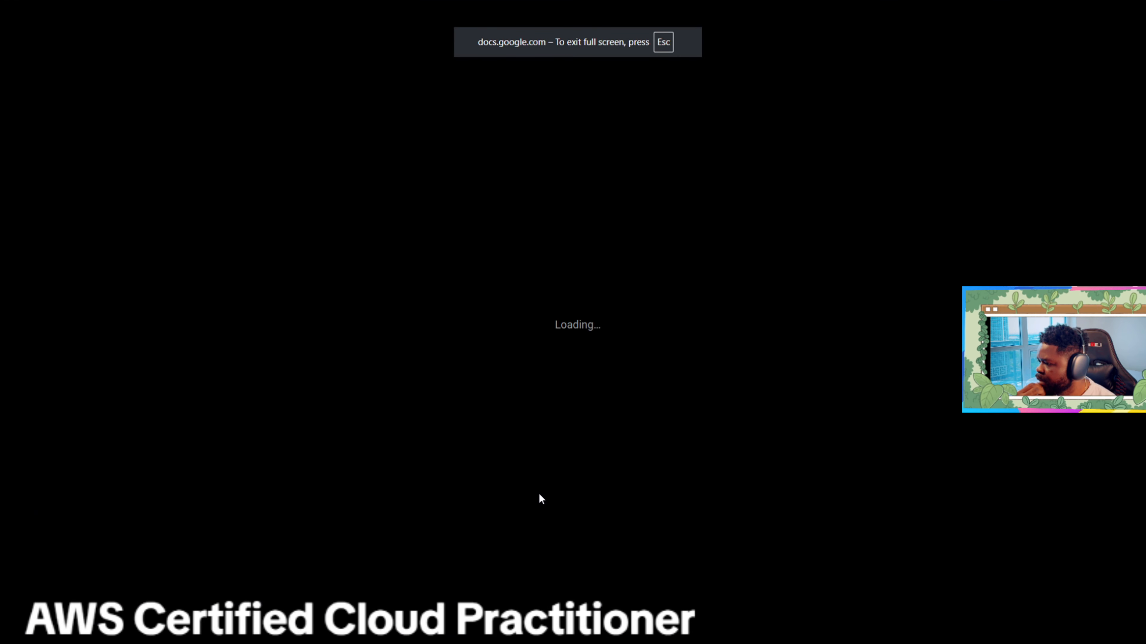
{"action": "key", "text": "Right"}
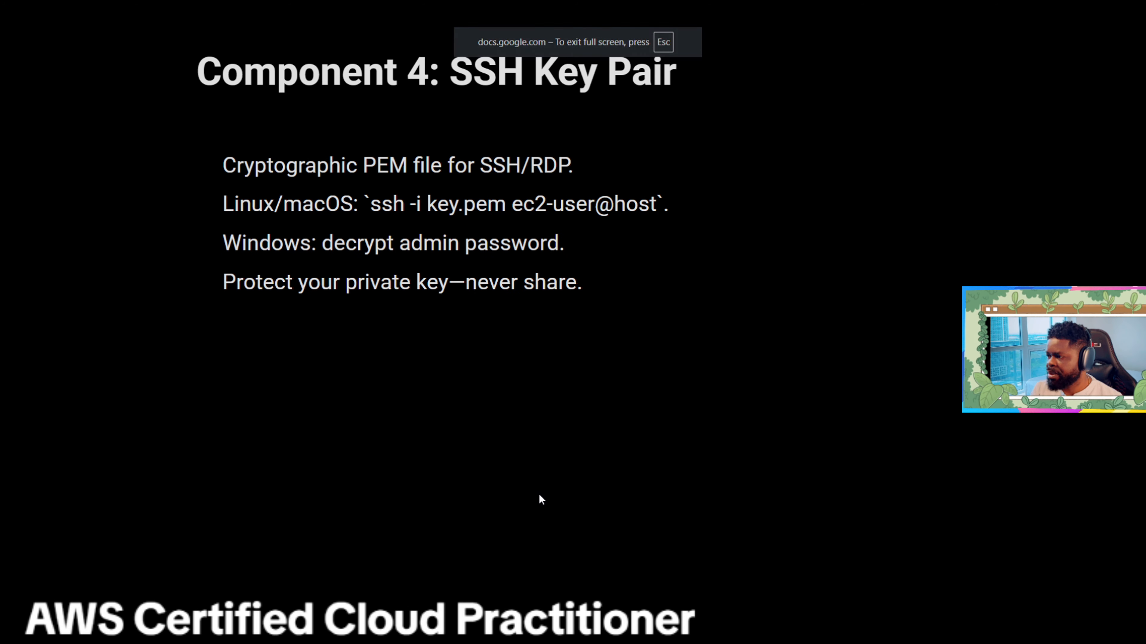
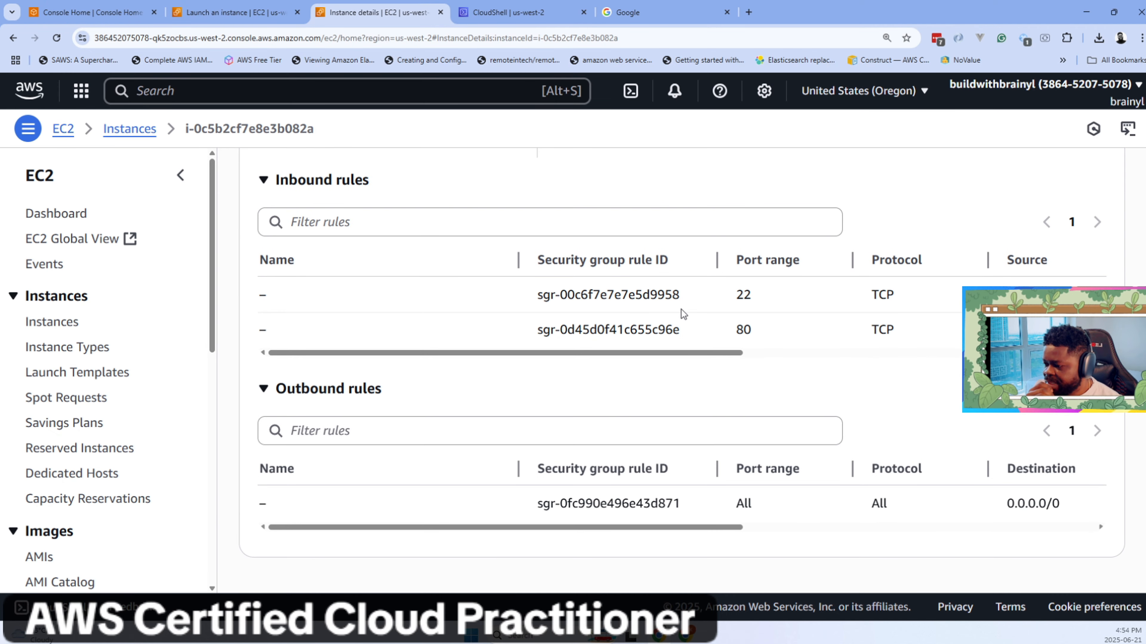
Examine the port ranges of the inbound security group rules in the instance details.
{"action": "left_click_drag", "start_coordinate": [736, 296], "coordinate": [758, 298]}
{"action": "left_click_drag", "start_coordinate": [712, 353], "coordinate": [749, 353]}
{"action": "left_click_drag", "start_coordinate": [671, 330], "coordinate": [724, 335]}
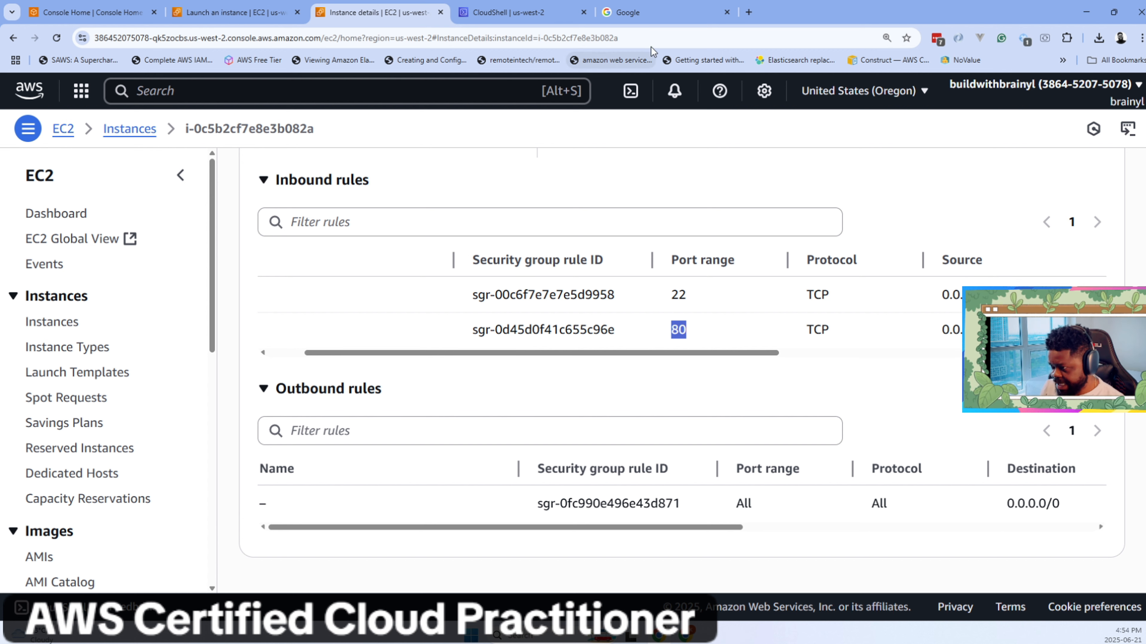
Go to the open Google page, edit the protocol part of its address and load the page again.
{"action": "left_click", "coordinate": [668, 20]}
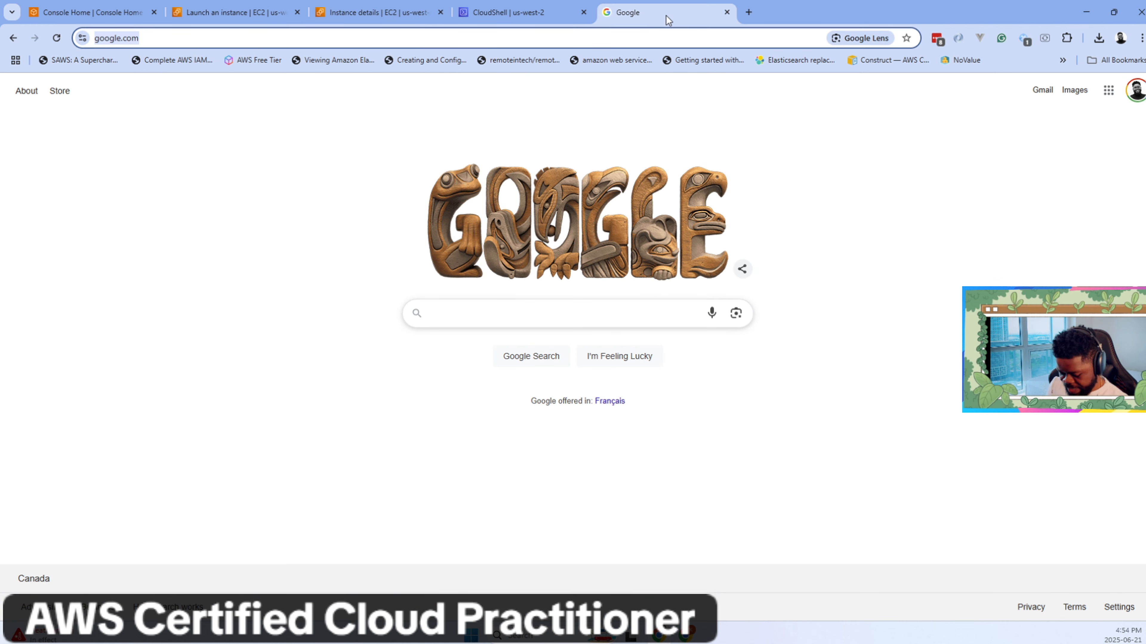
{"action": "key", "text": "ctrl+l"}
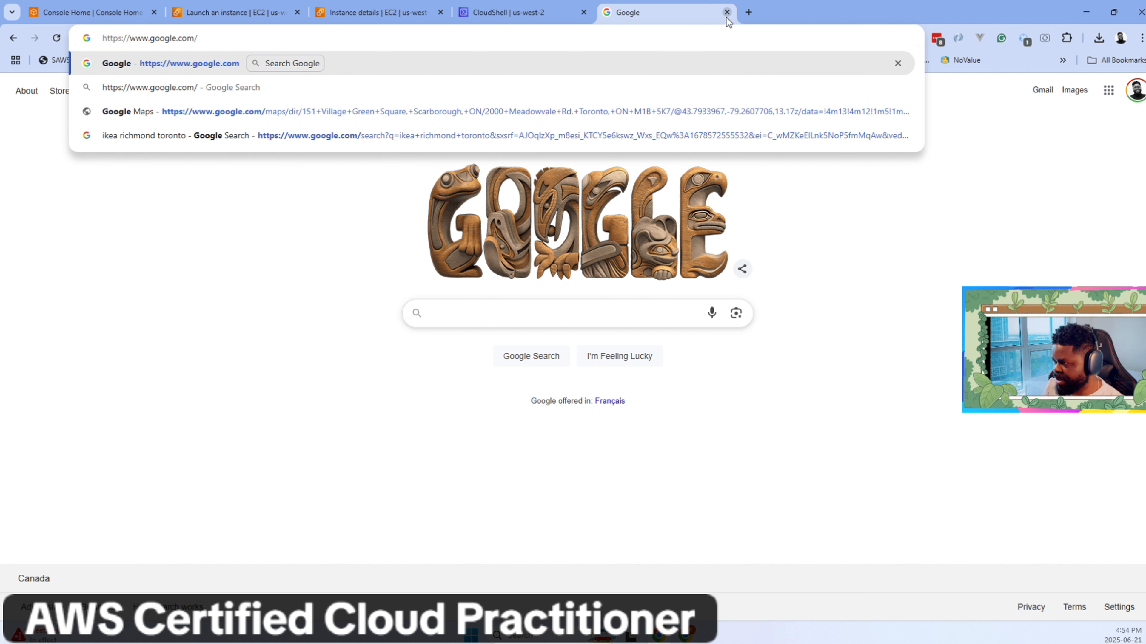
{"action": "left_click", "coordinate": [101, 192]}
{"action": "left_click", "coordinate": [117, 40]}
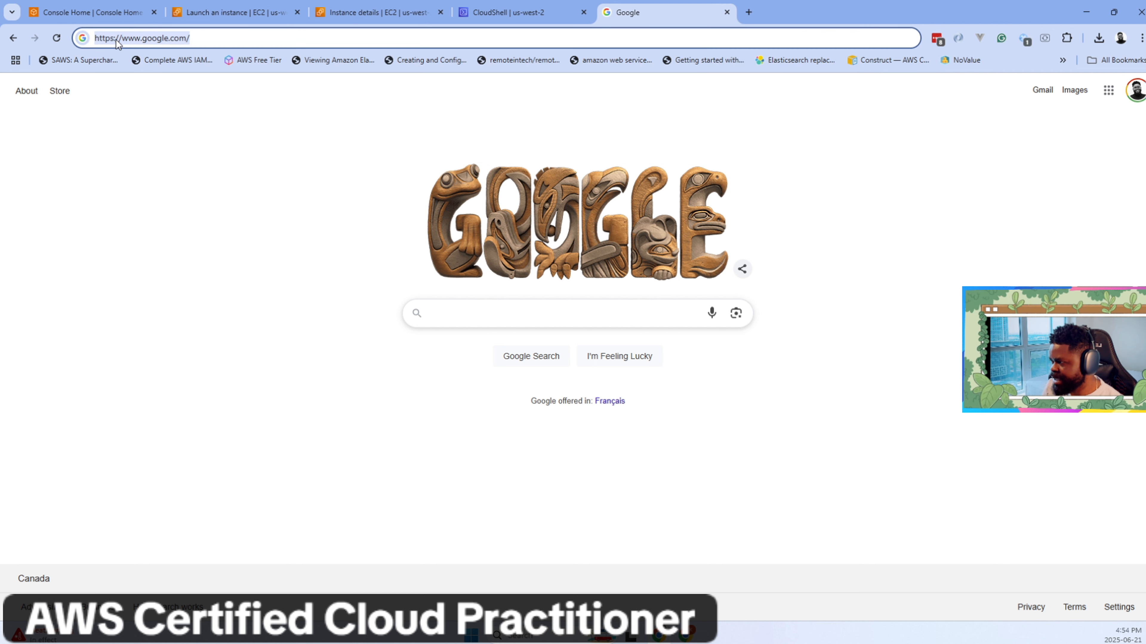
{"action": "left_click", "coordinate": [117, 41]}
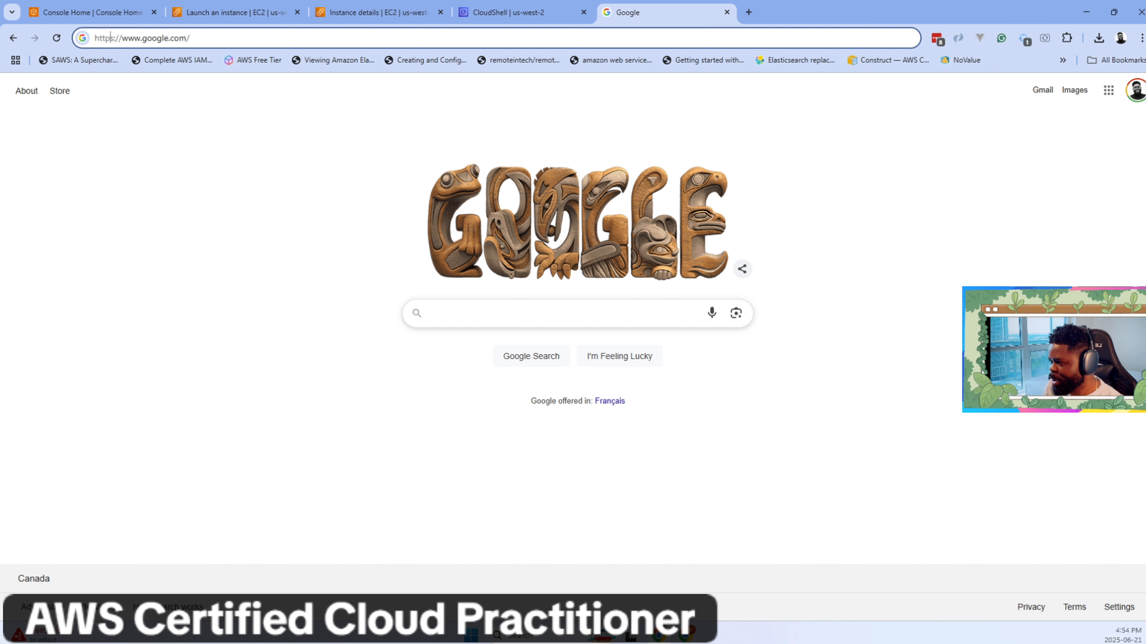
{"action": "type", "text": ":"}
{"action": "key", "text": "Return"}
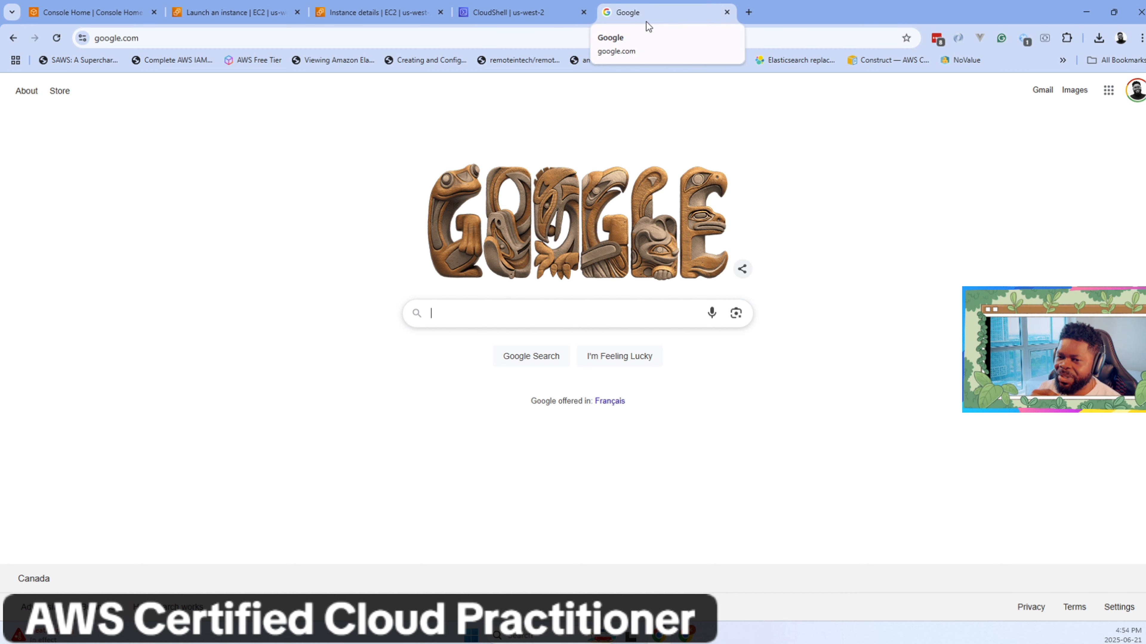
Return to the instance details and compare the inbound rules for ports 22 and 80.
{"action": "key", "text": "ctrl+shift+Tab"}
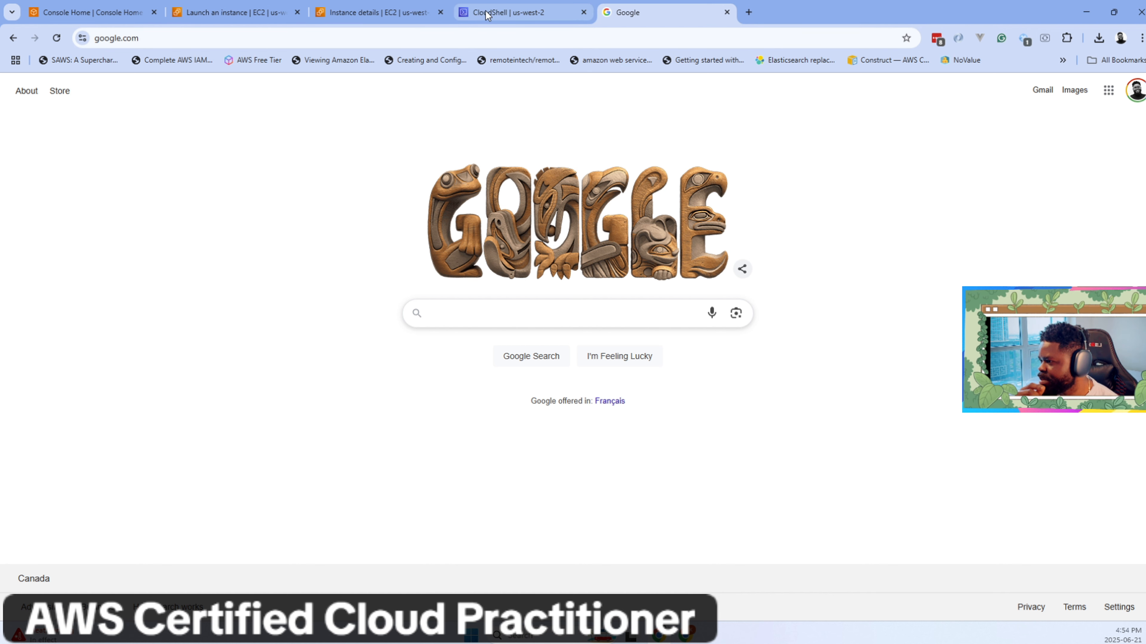
{"action": "left_click", "coordinate": [420, 21]}
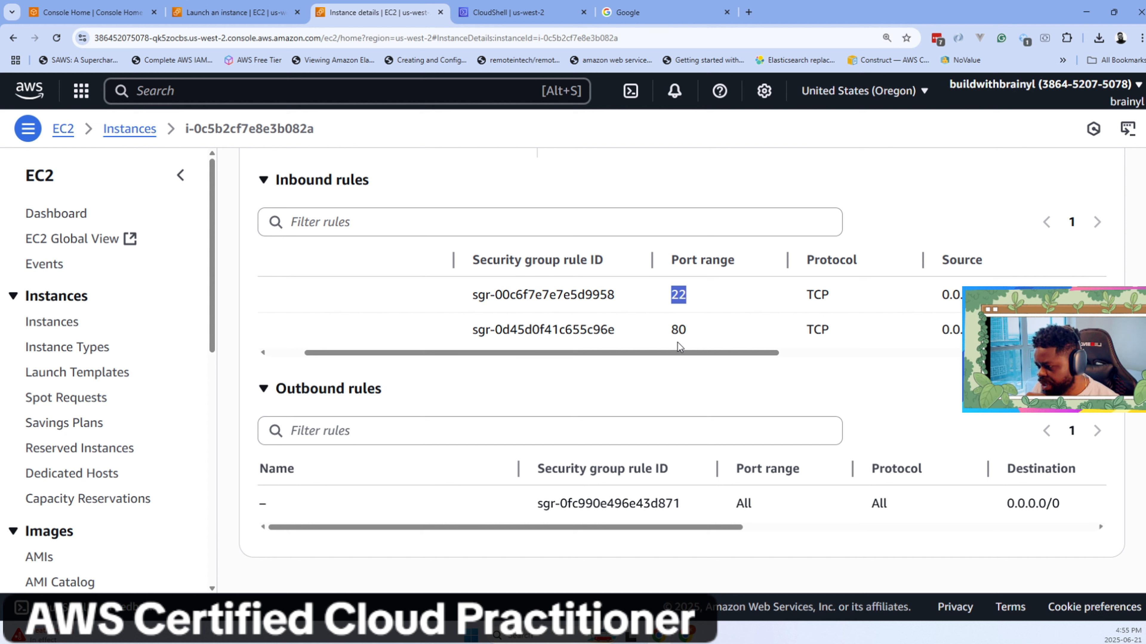
{"action": "double_click", "coordinate": [678, 330]}
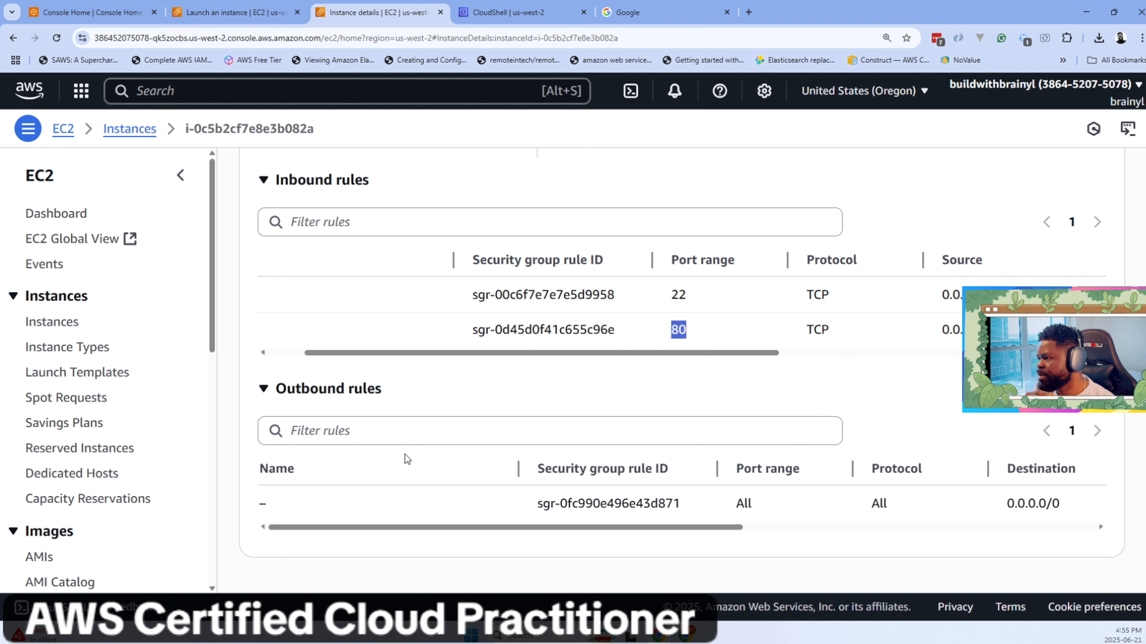
Revisit the launch confirmation page, then view the MyWebServer instance summary at 125% browser zoom.
{"action": "left_click", "coordinate": [246, 13]}
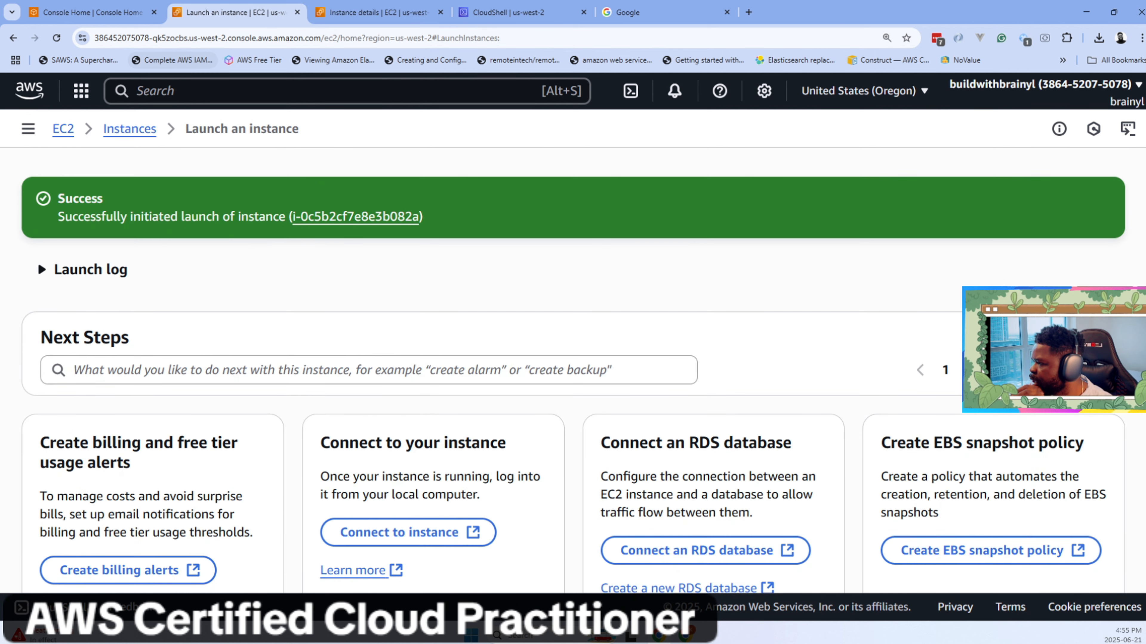
{"action": "left_click", "coordinate": [390, 14]}
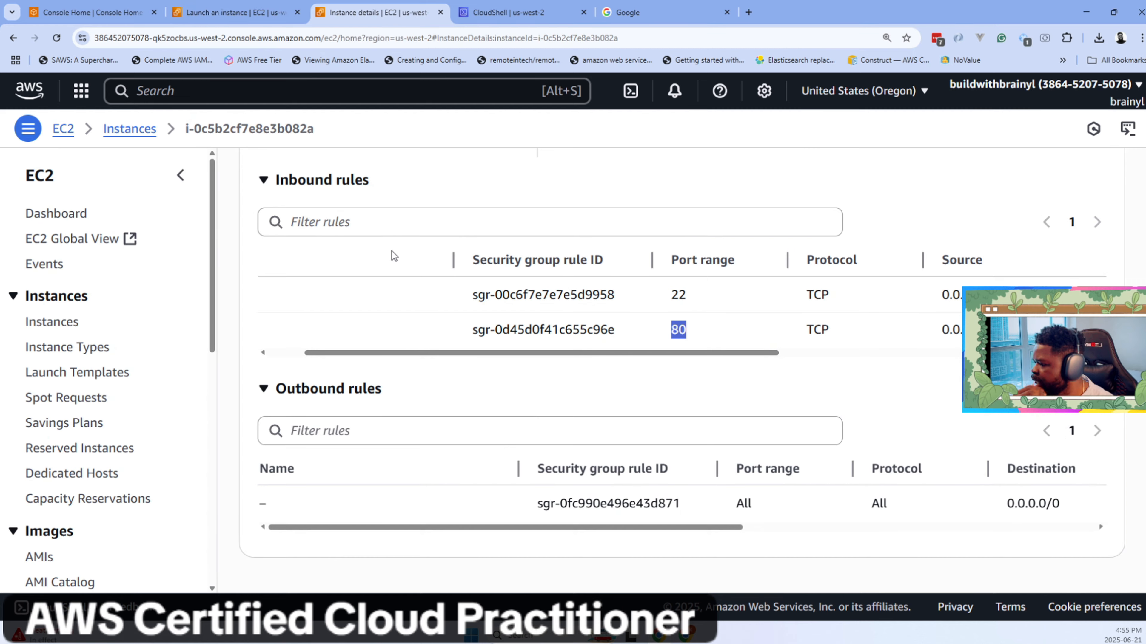
{"action": "scroll", "coordinate": [394, 251], "scroll_direction": "up", "scroll_amount": 10}
{"action": "key", "text": "ctrl+minus"}
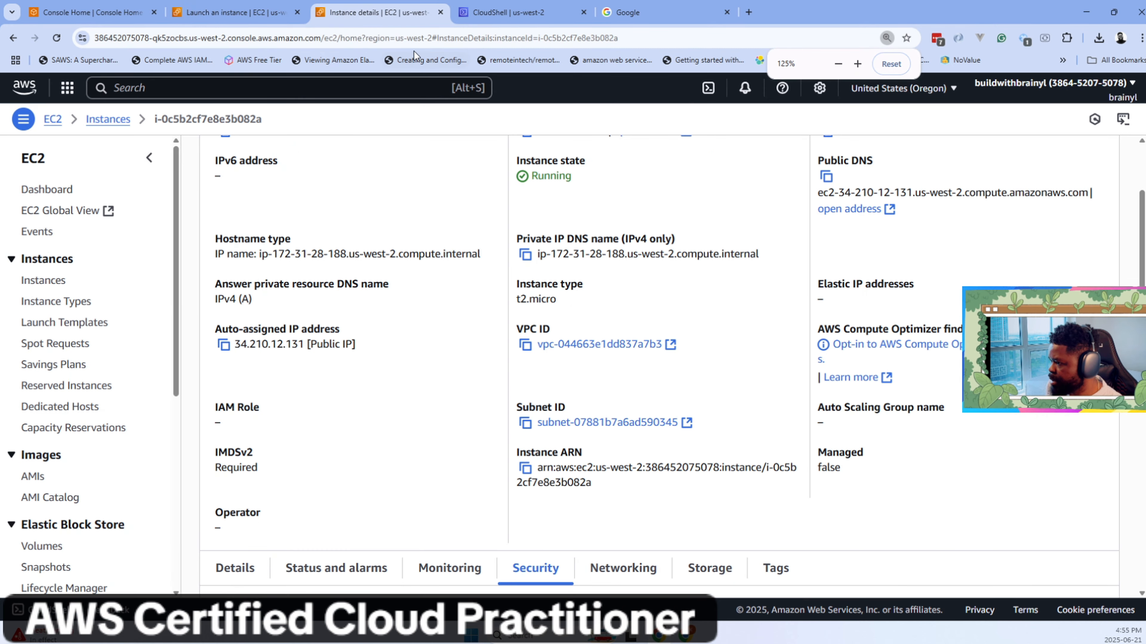
Open the instances list in a separate tab, then view the MyWebServer summary and highlight its private IPv4 address.
{"action": "scroll", "coordinate": [394, 230], "scroll_direction": "down", "scroll_amount": 5}
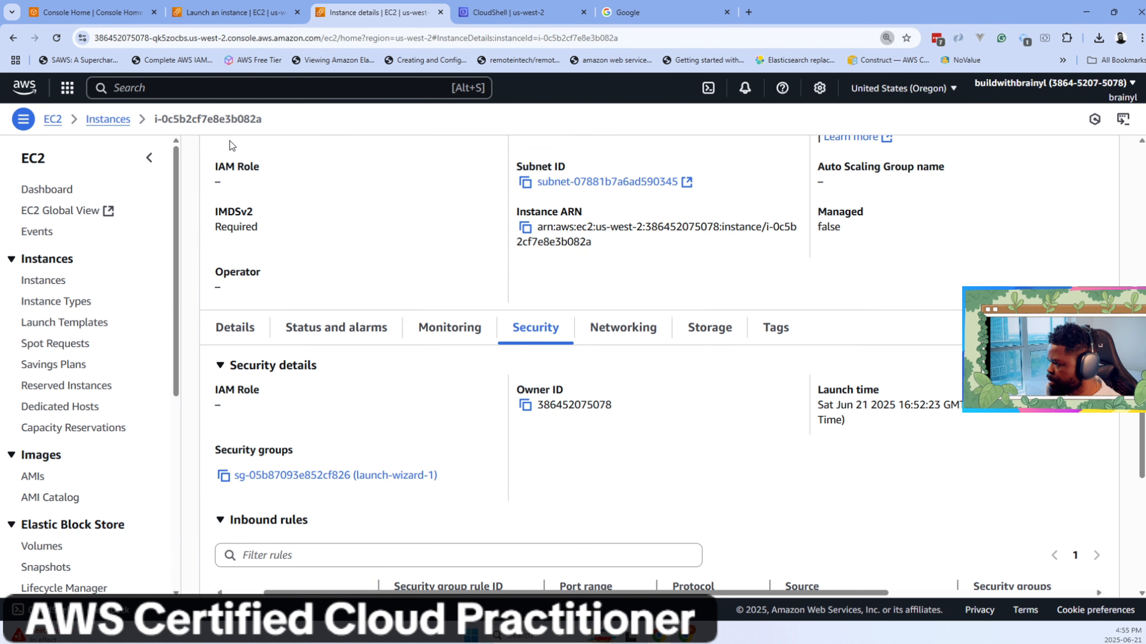
{"action": "middle_click", "coordinate": [110, 122]}
{"action": "left_click", "coordinate": [519, 12]}
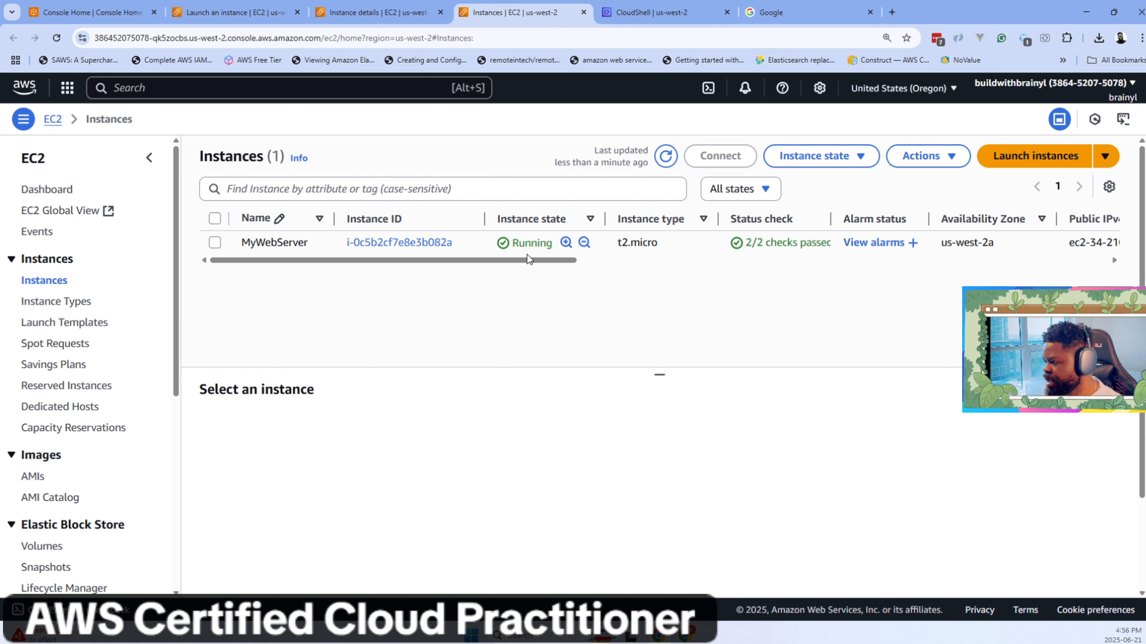
{"action": "left_click", "coordinate": [409, 240]}
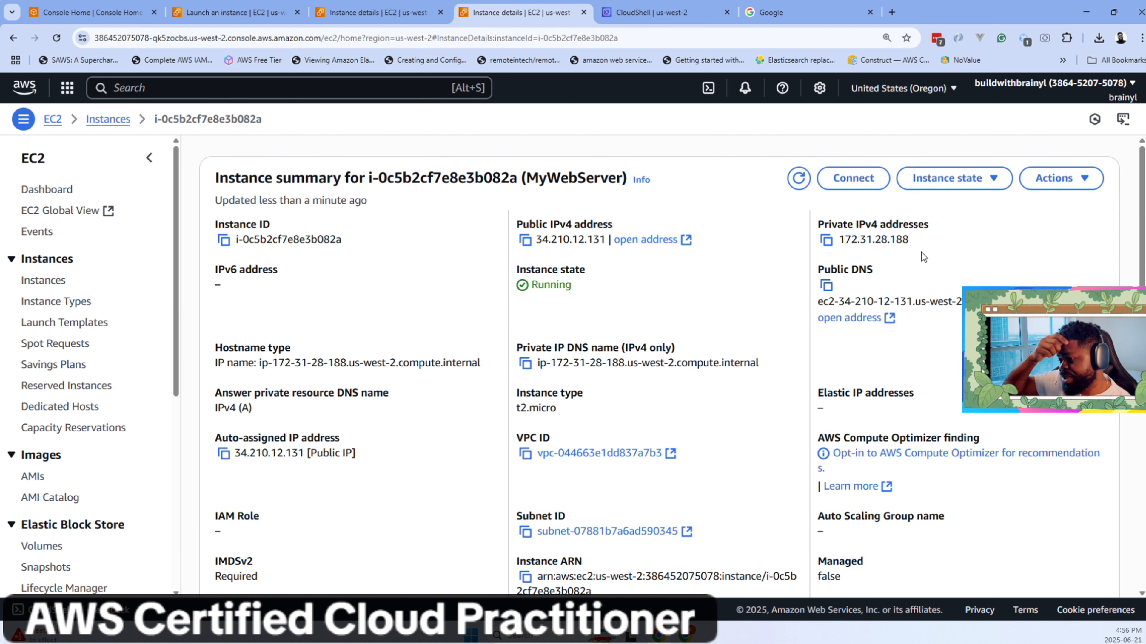
{"action": "left_click_drag", "start_coordinate": [838, 239], "coordinate": [912, 243]}
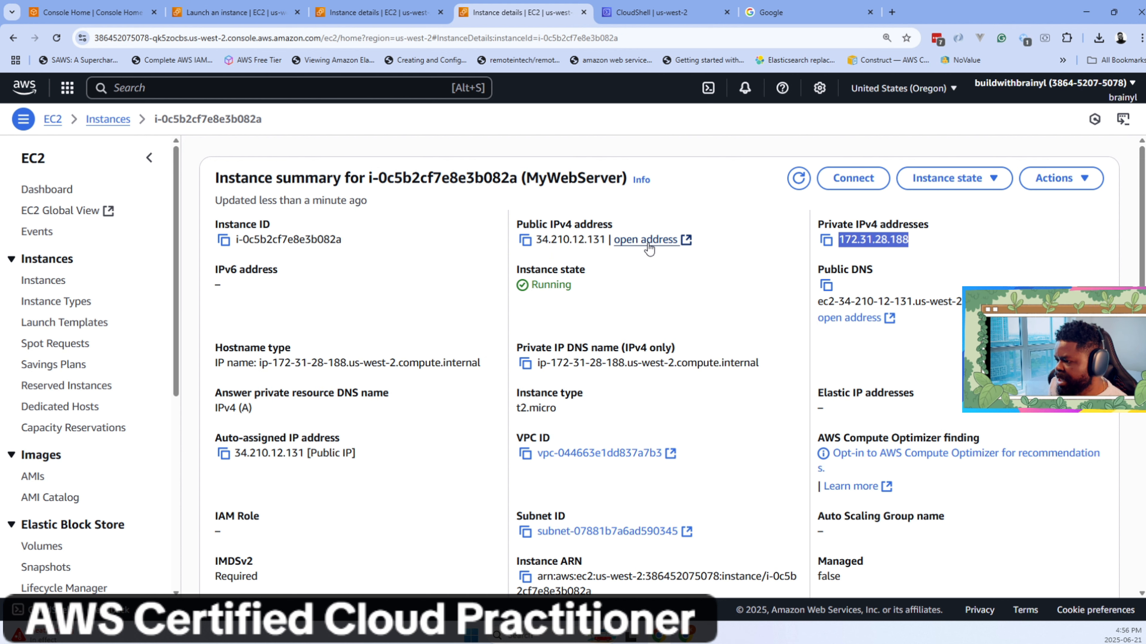
Open the MyWebServer instance's public IPv4 address in its own tab, checking back on the instance summary while it loads.
{"action": "left_click", "coordinate": [629, 243]}
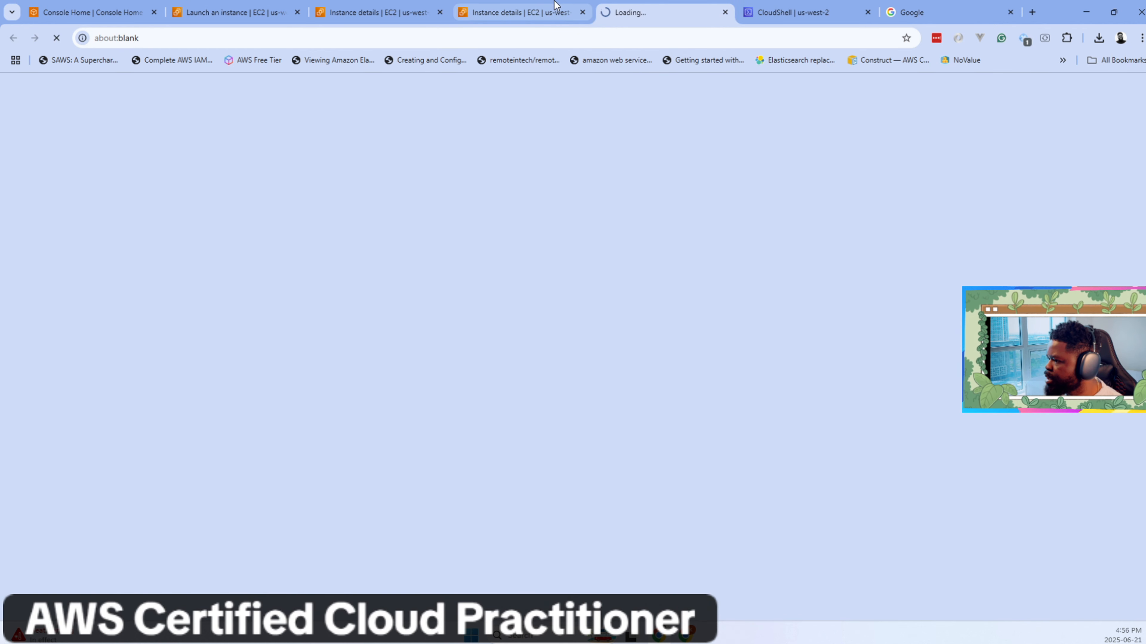
{"action": "left_click", "coordinate": [544, 19]}
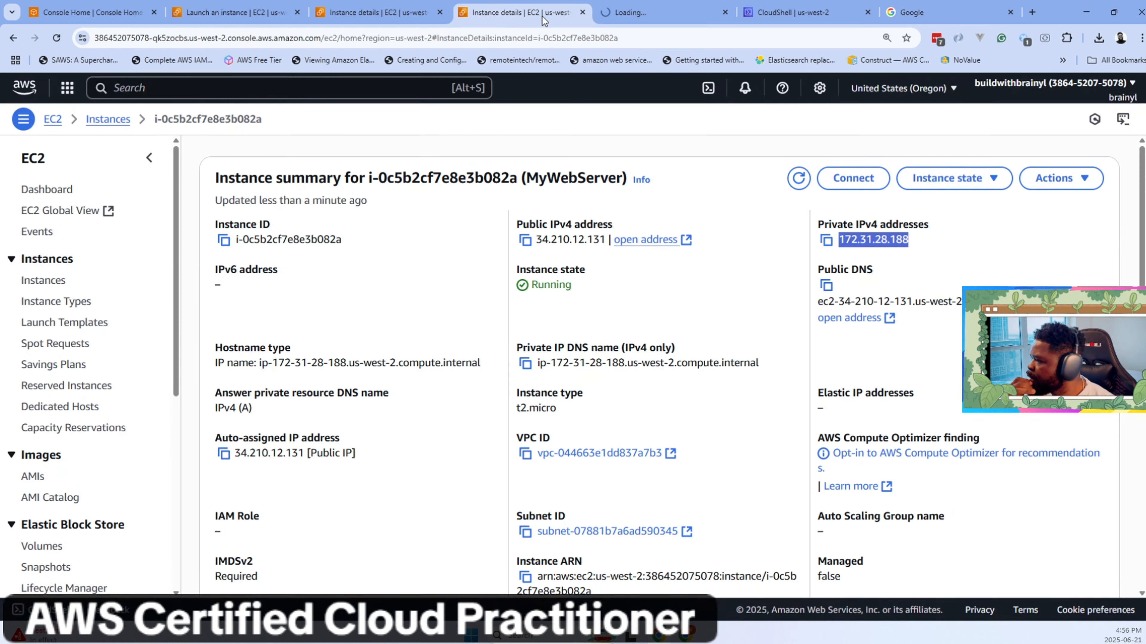
{"action": "left_click", "coordinate": [602, 20]}
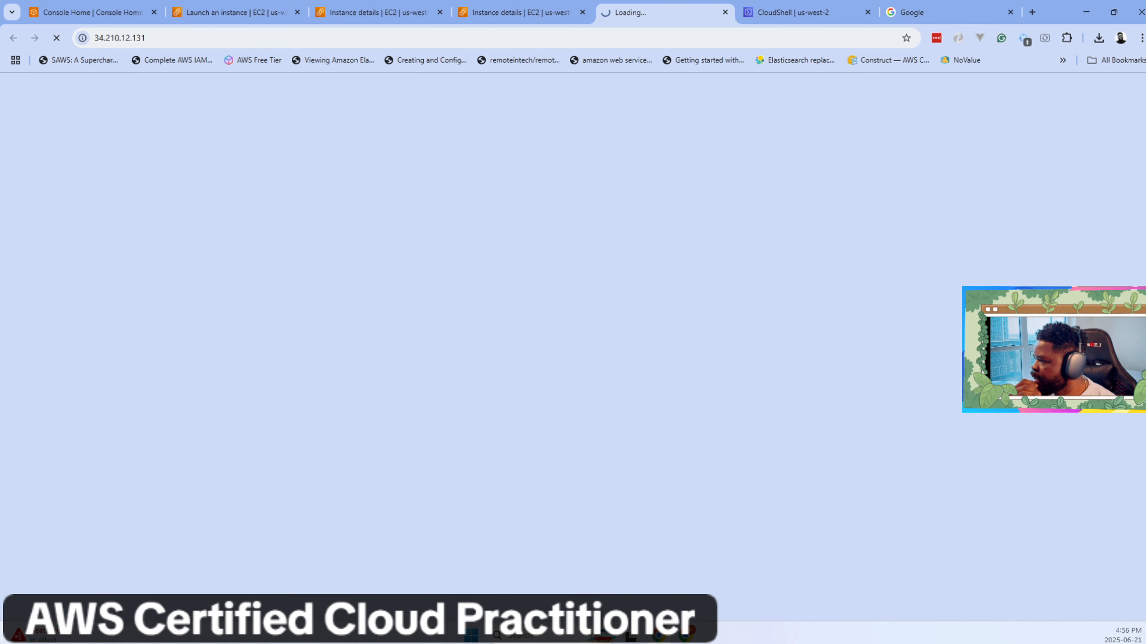
{"action": "left_click", "coordinate": [433, 38]}
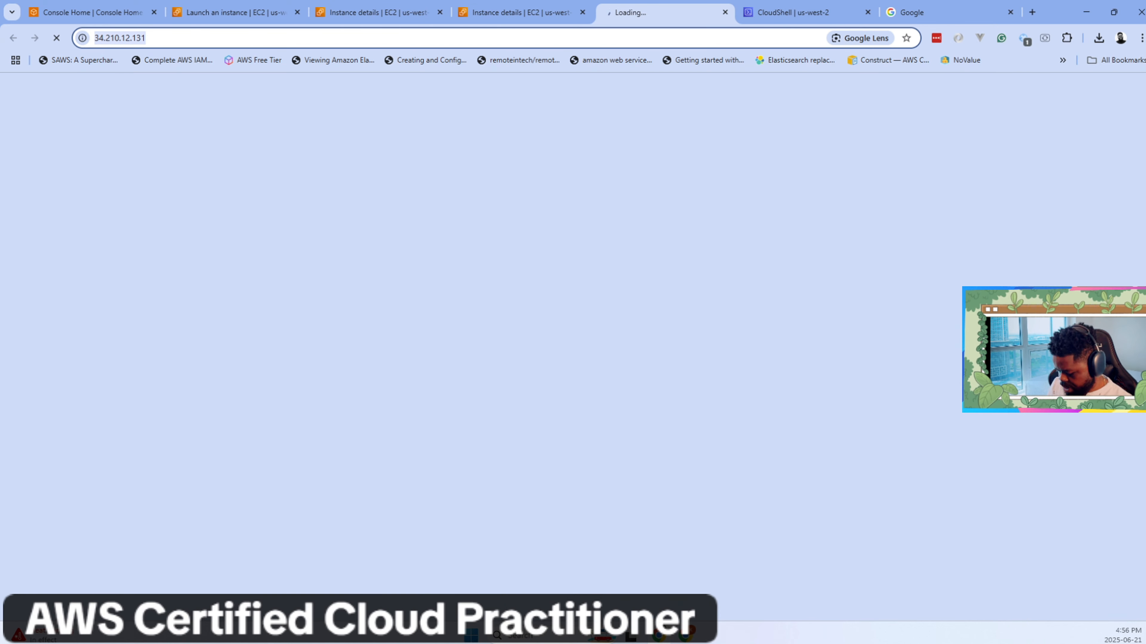
{"action": "left_click", "coordinate": [559, 11]}
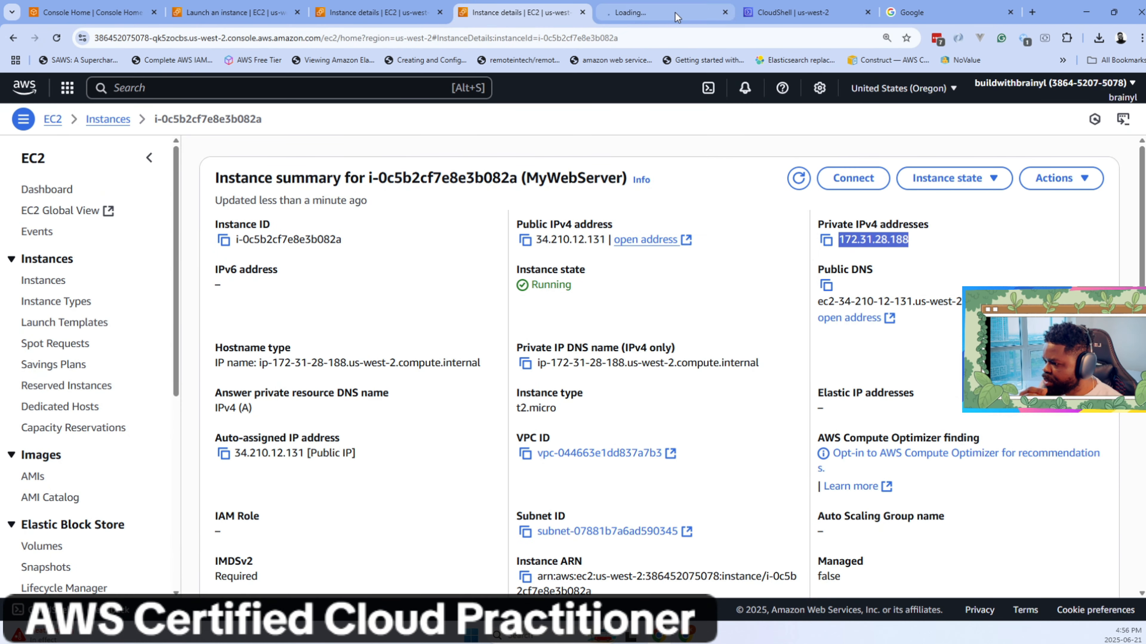
{"action": "left_click", "coordinate": [608, 11]}
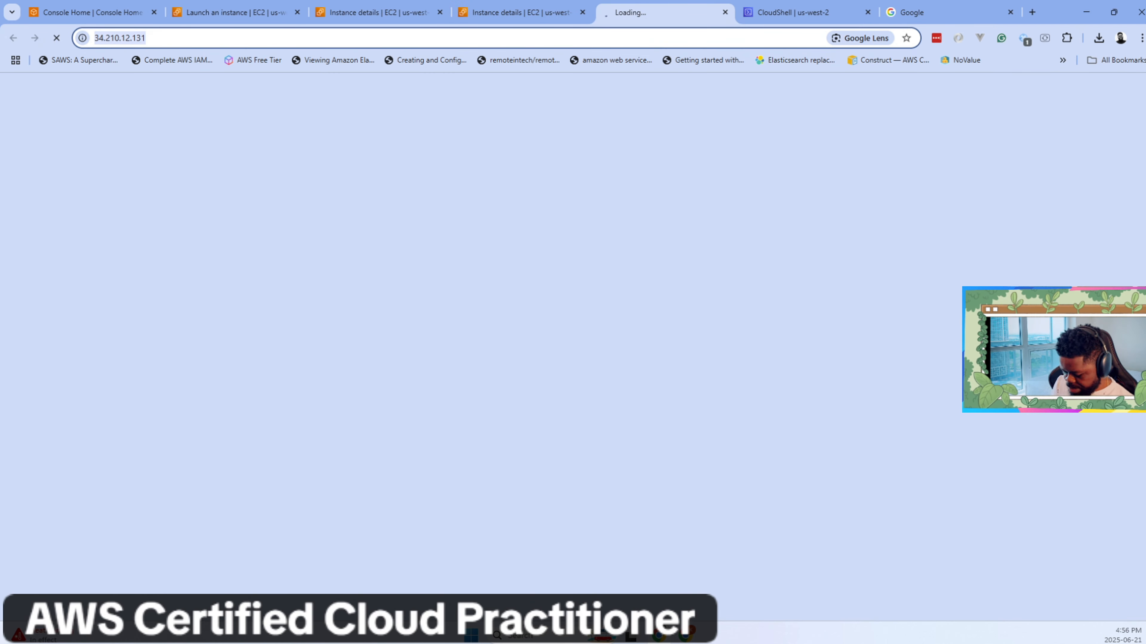
Set the protocol of the web server's address to http and load the page at 34.210.12.131.
{"action": "key", "text": "ctrl+x"}
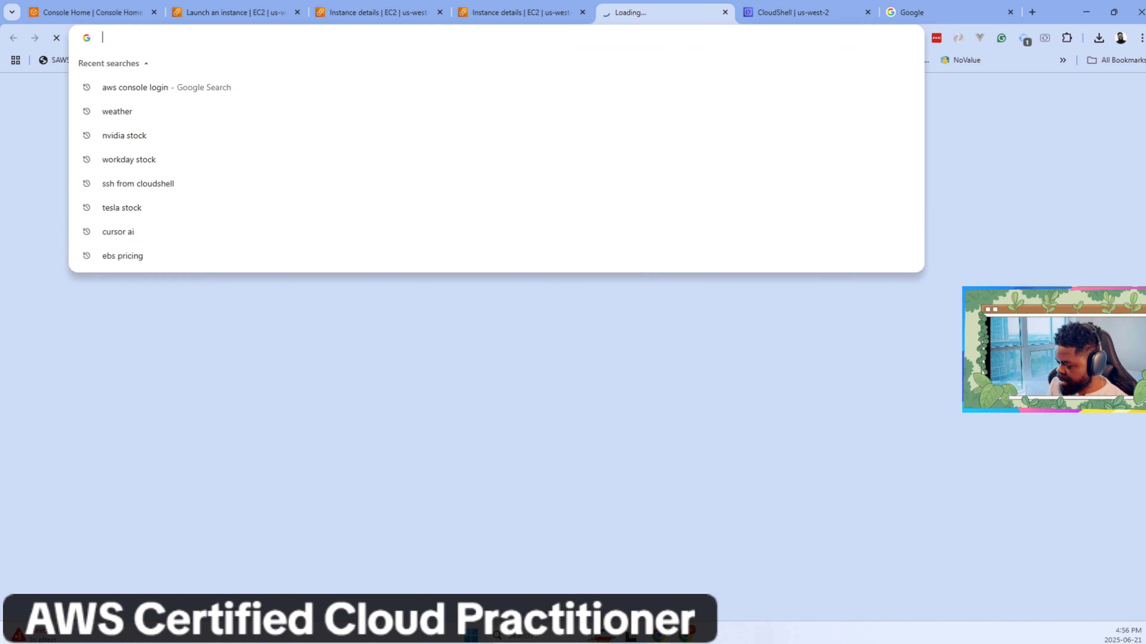
{"action": "key", "text": "ctrl+v"}
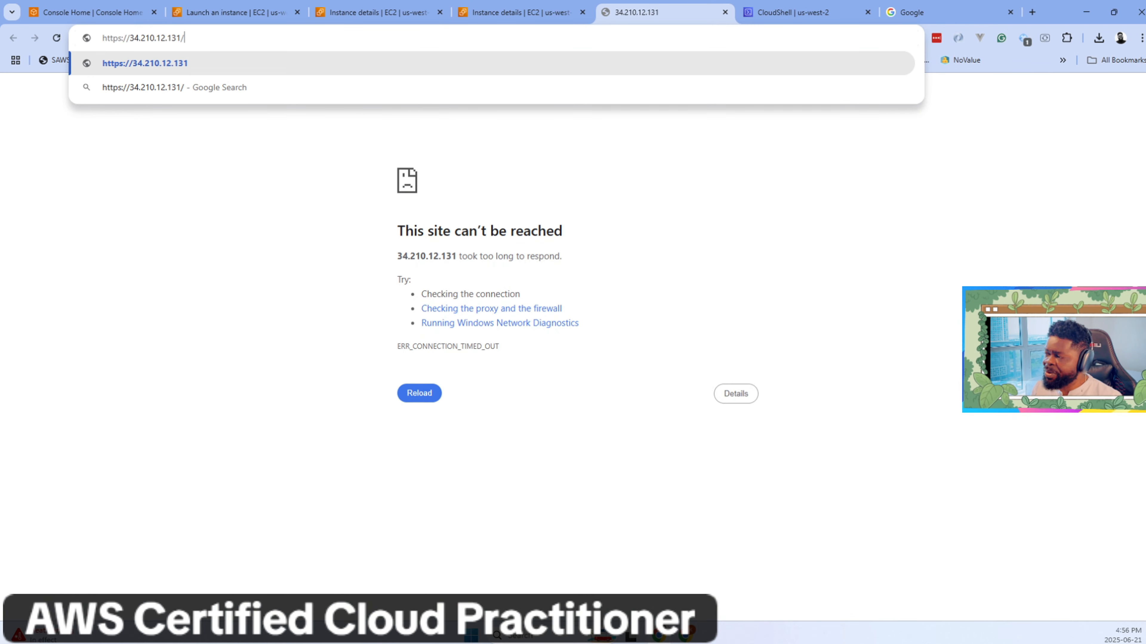
{"action": "key", "text": "Return"}
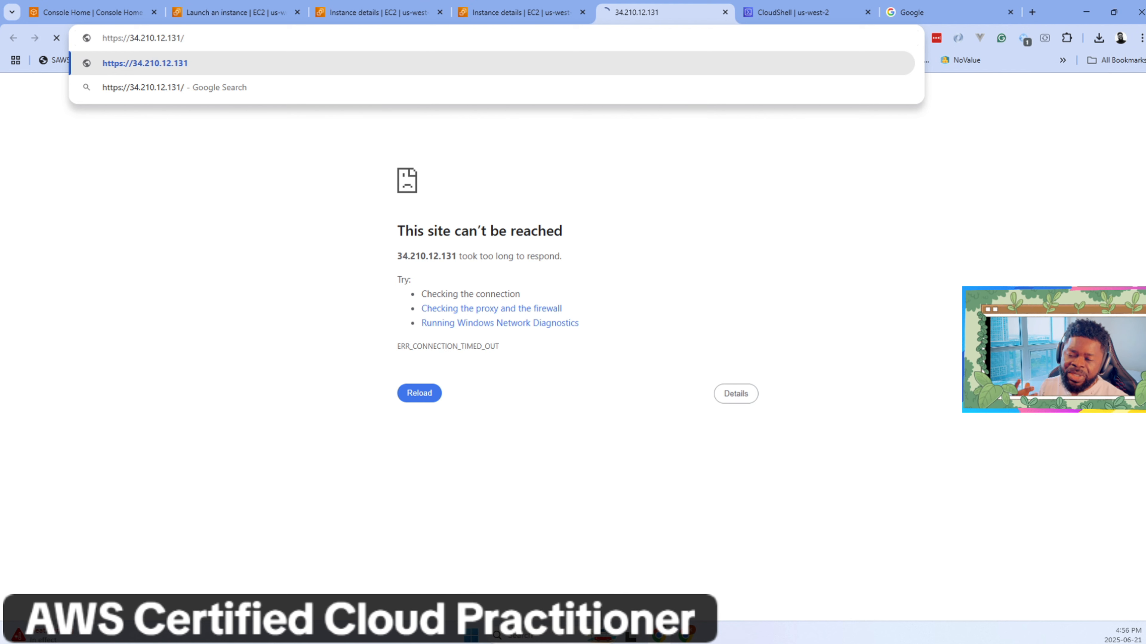
{"action": "type", "text": ":"}
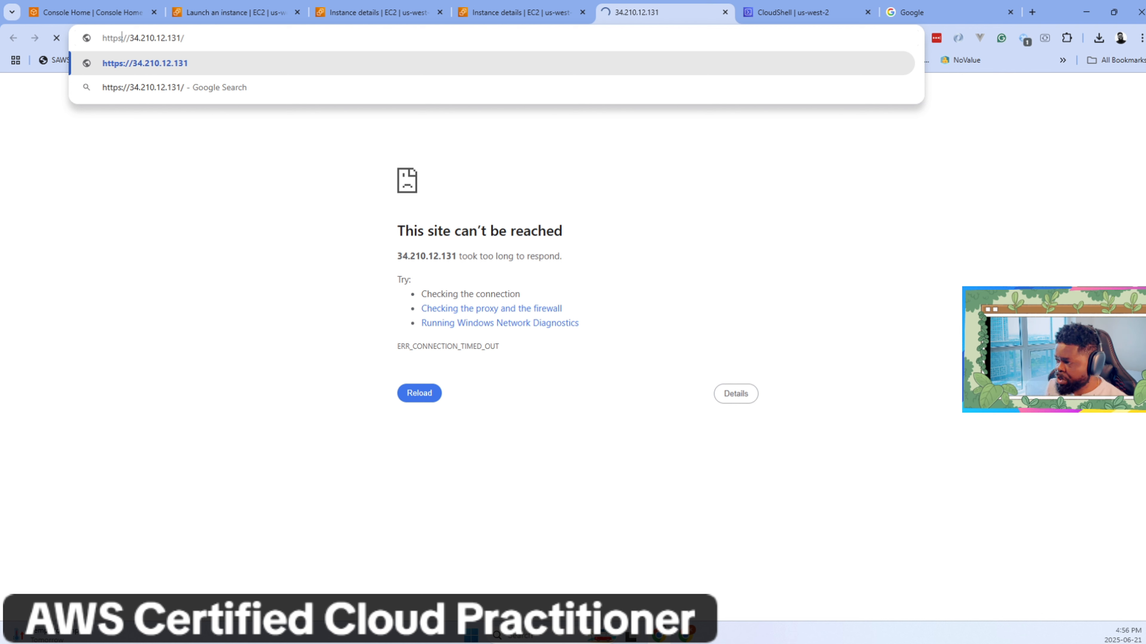
{"action": "key", "text": "BackSpace"}
{"action": "key", "text": "Return"}
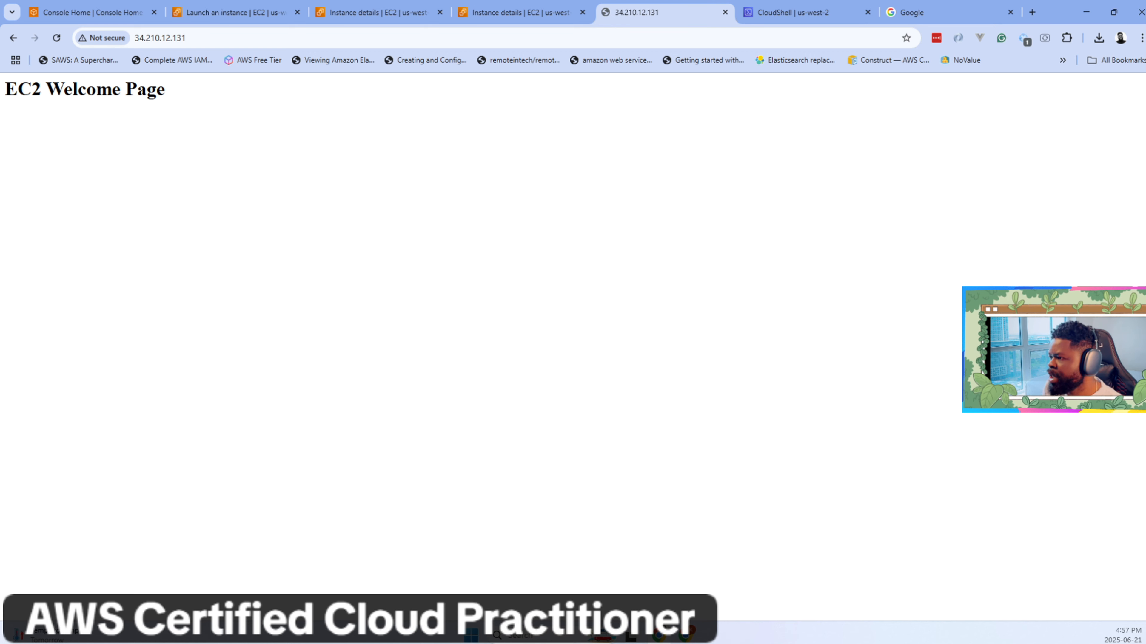
{"action": "left_click", "coordinate": [519, 12]}
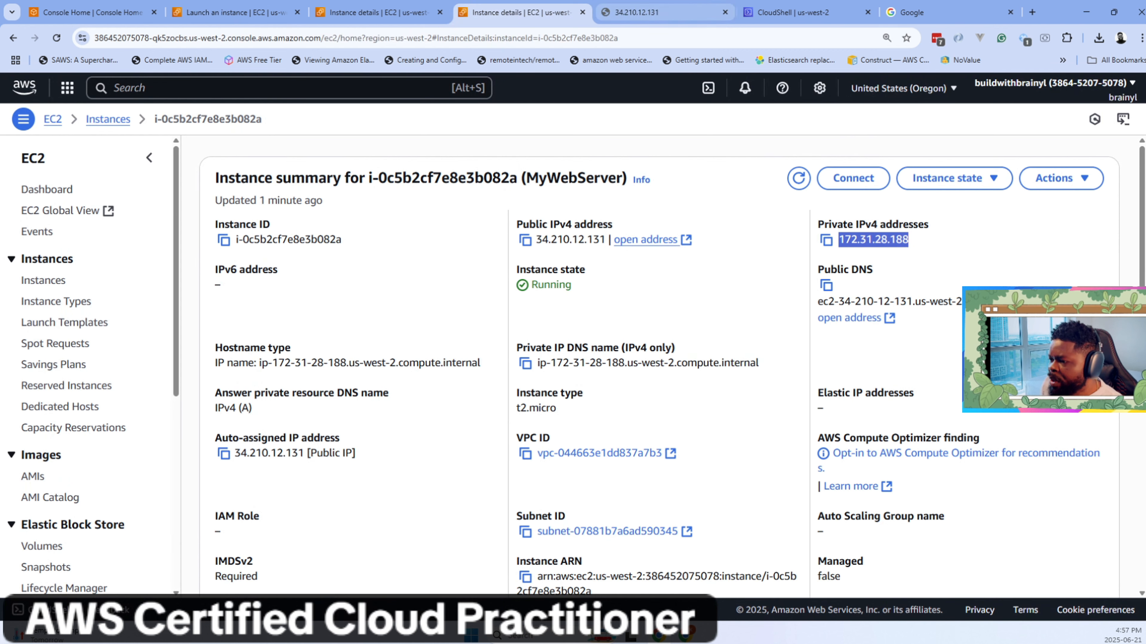
{"action": "scroll", "coordinate": [667, 231], "scroll_direction": "down", "scroll_amount": 4}
{"action": "scroll", "coordinate": [668, 231], "scroll_direction": "up", "scroll_amount": 4}
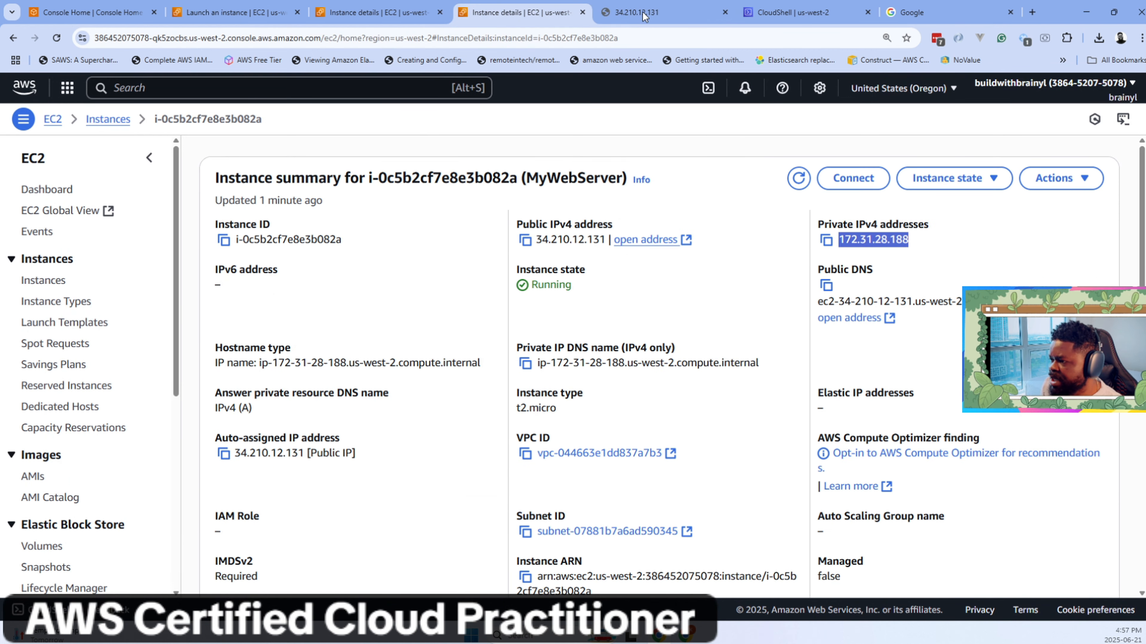
{"action": "left_click", "coordinate": [643, 13]}
{"action": "left_click", "coordinate": [160, 38]}
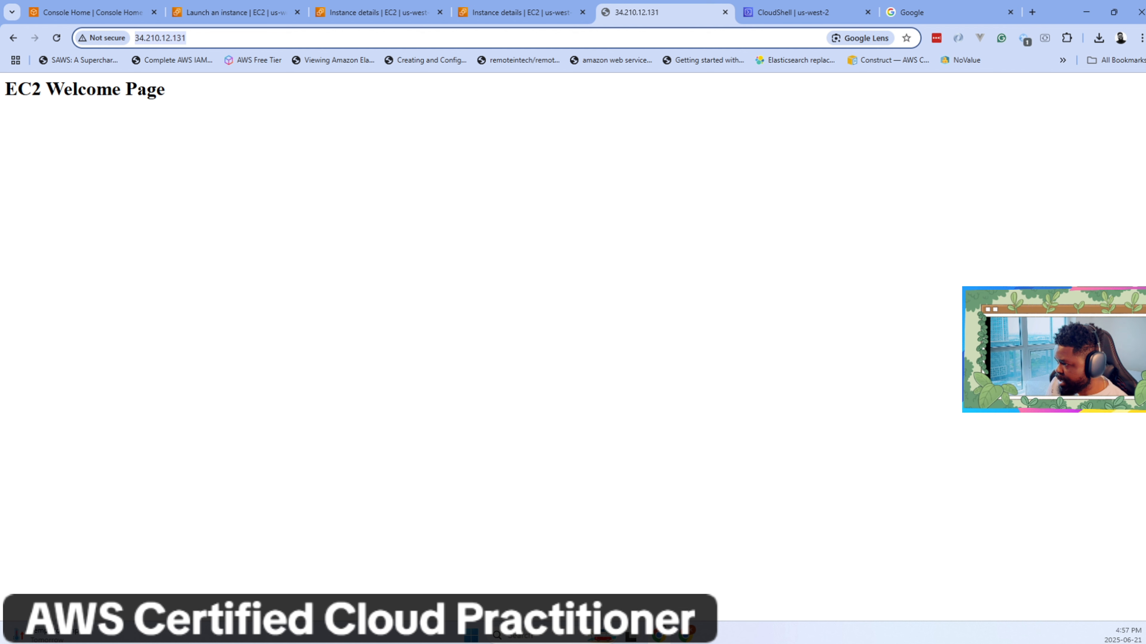
{"action": "key", "text": "BackSpace"}
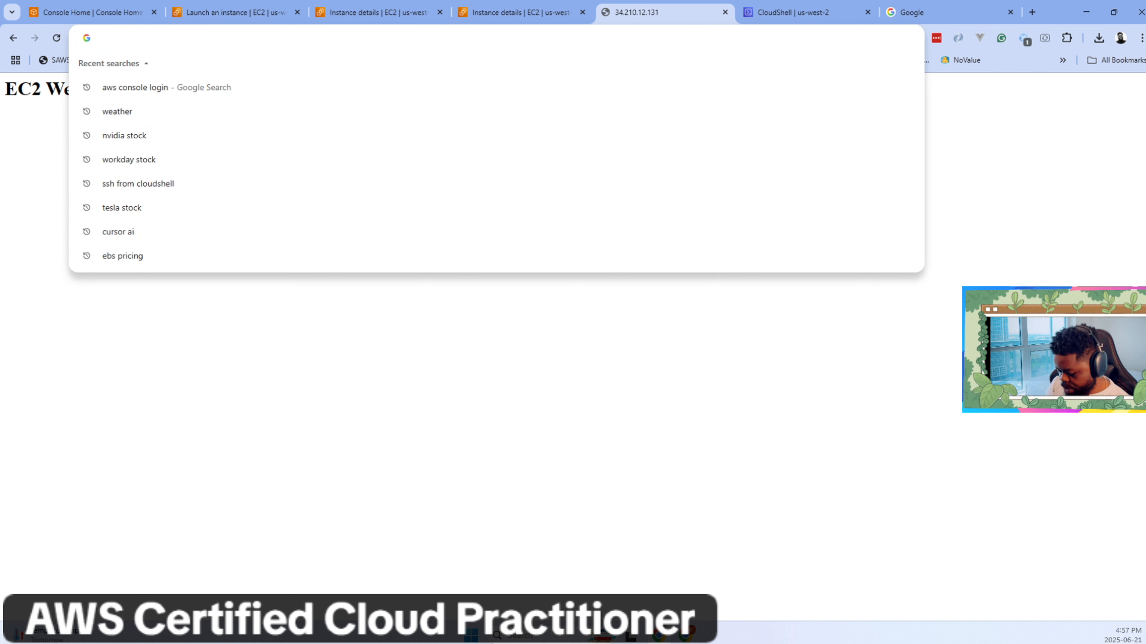
{"action": "key", "text": "ctrl+v"}
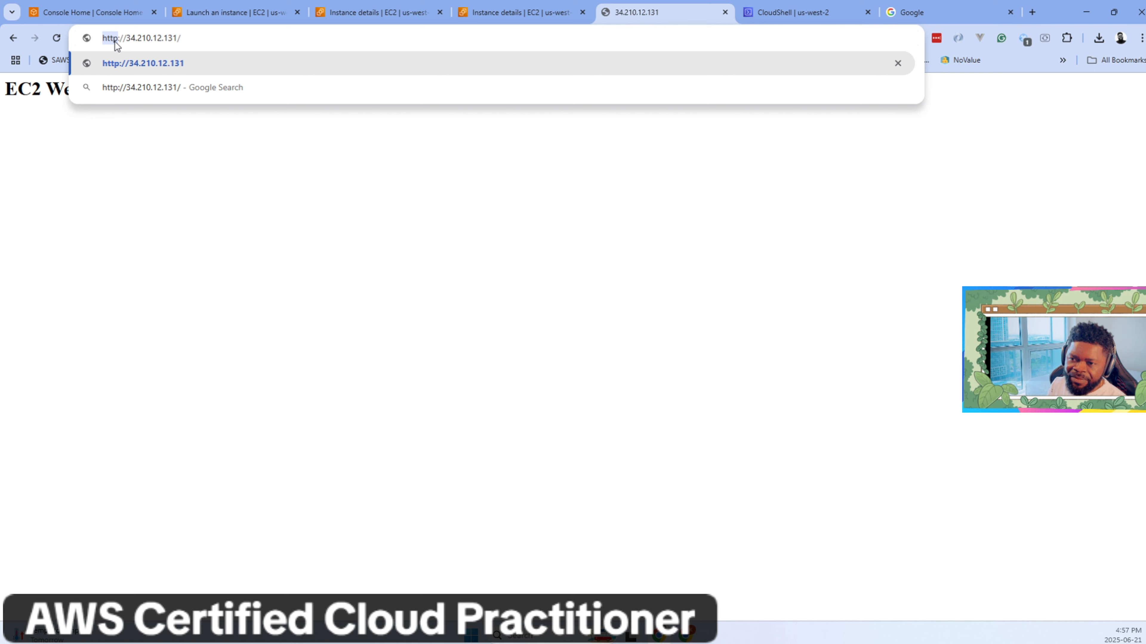
{"action": "key", "text": "Return"}
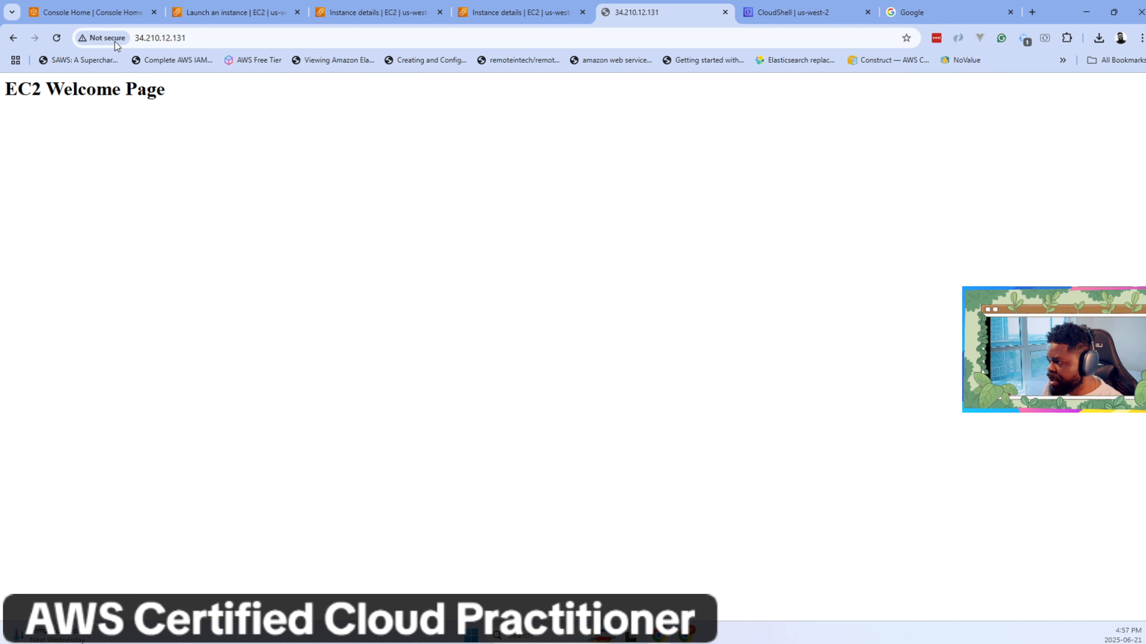
{"action": "left_click_drag", "start_coordinate": [173, 90], "coordinate": [77, 89]}
Review the MyWebServer instance details from the summary down to the host and placement group settings.
{"action": "left_click", "coordinate": [518, 12]}
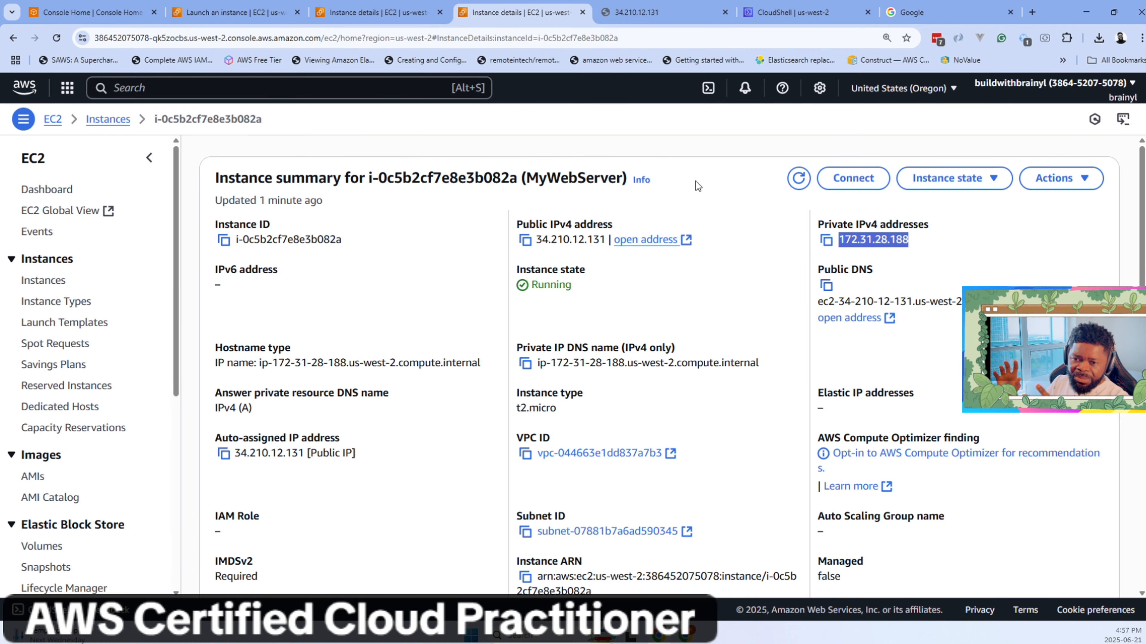
{"action": "scroll", "coordinate": [725, 282], "scroll_direction": "down", "scroll_amount": 10}
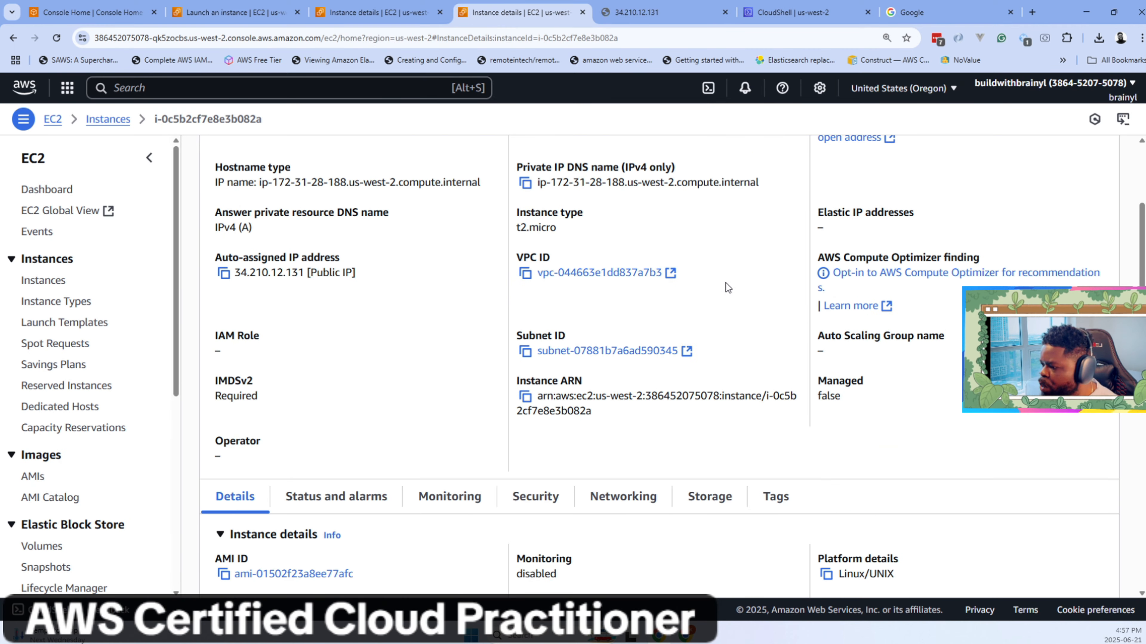
{"action": "scroll", "coordinate": [724, 283], "scroll_direction": "down", "scroll_amount": 8}
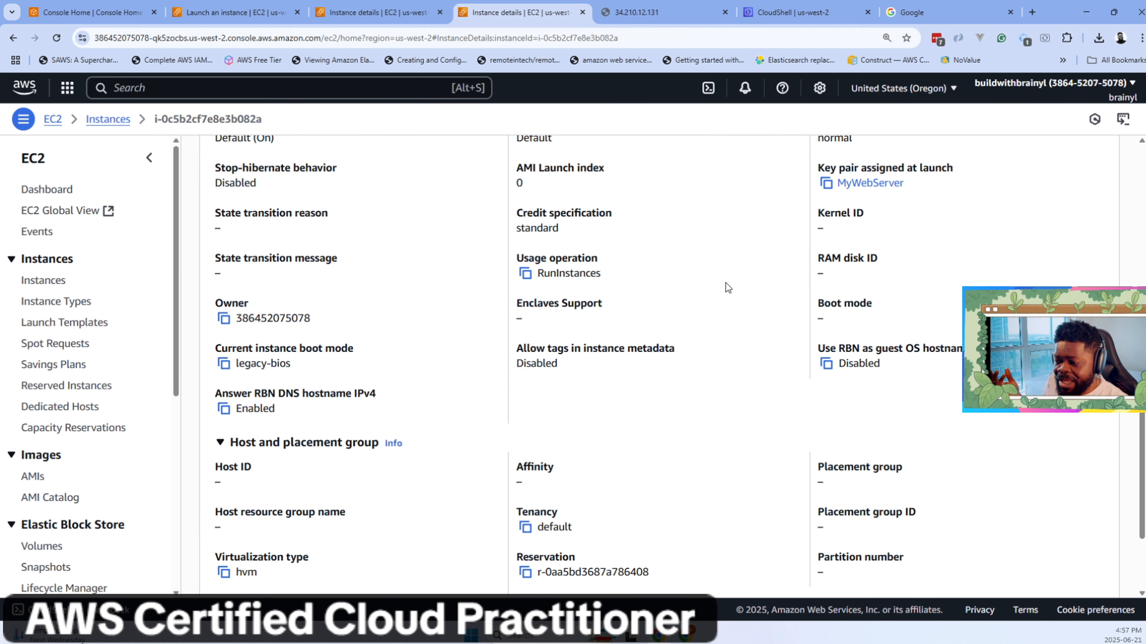
{"action": "scroll", "coordinate": [726, 289], "scroll_direction": "up", "scroll_amount": 4}
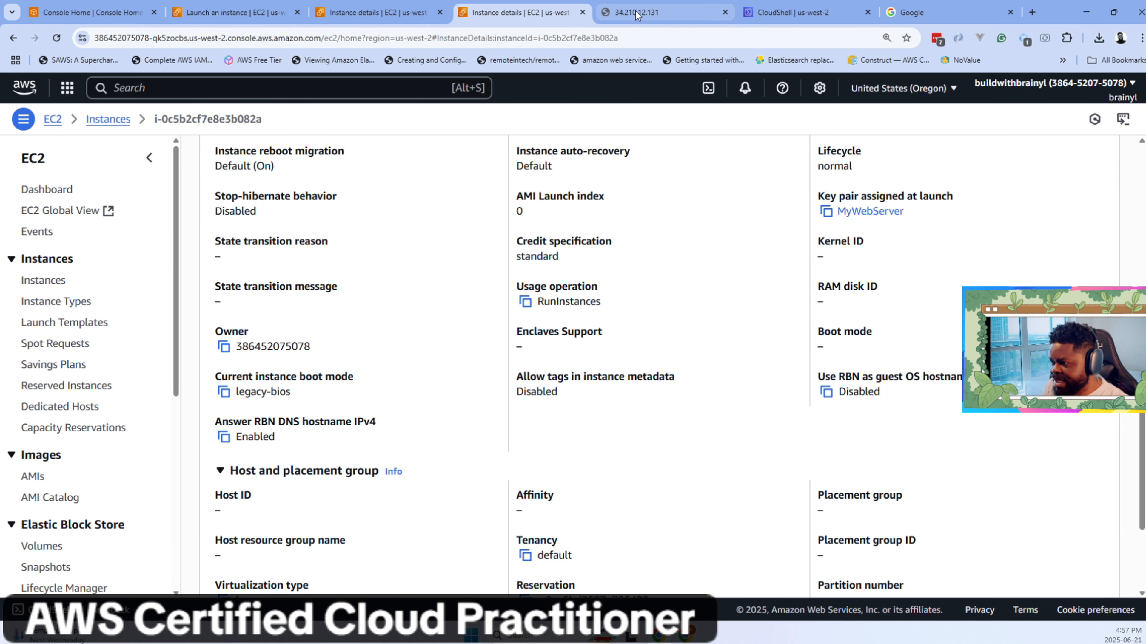
{"action": "scroll", "coordinate": [802, 427], "scroll_direction": "up", "scroll_amount": 14}
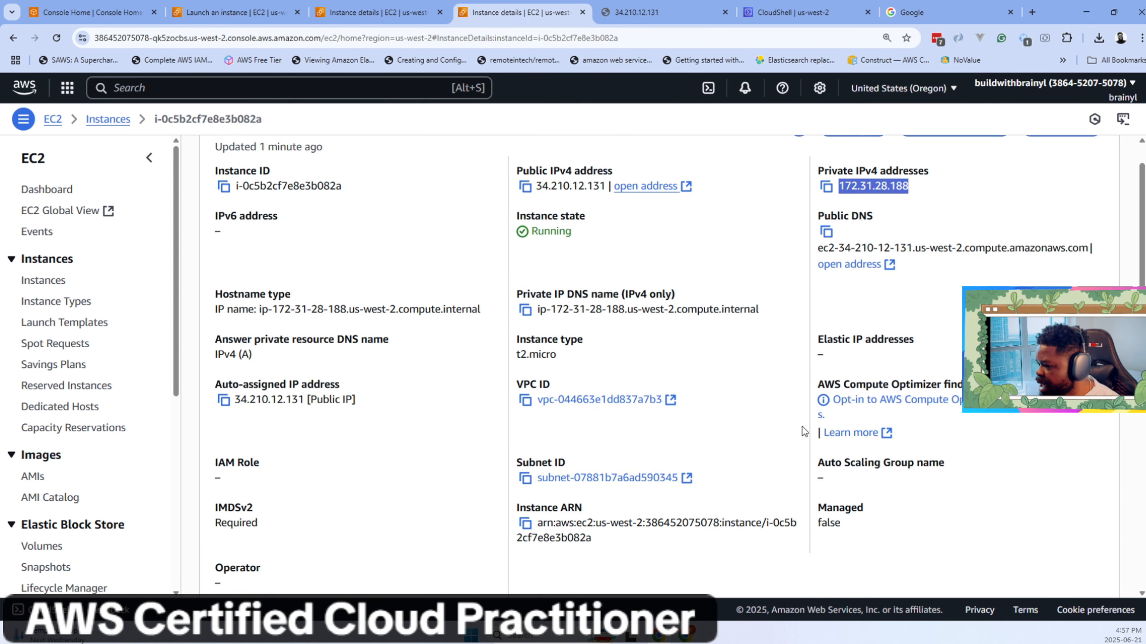
Stop the MyWebServer instance from the instances list and refresh the list.
{"action": "left_click", "coordinate": [952, 183]}
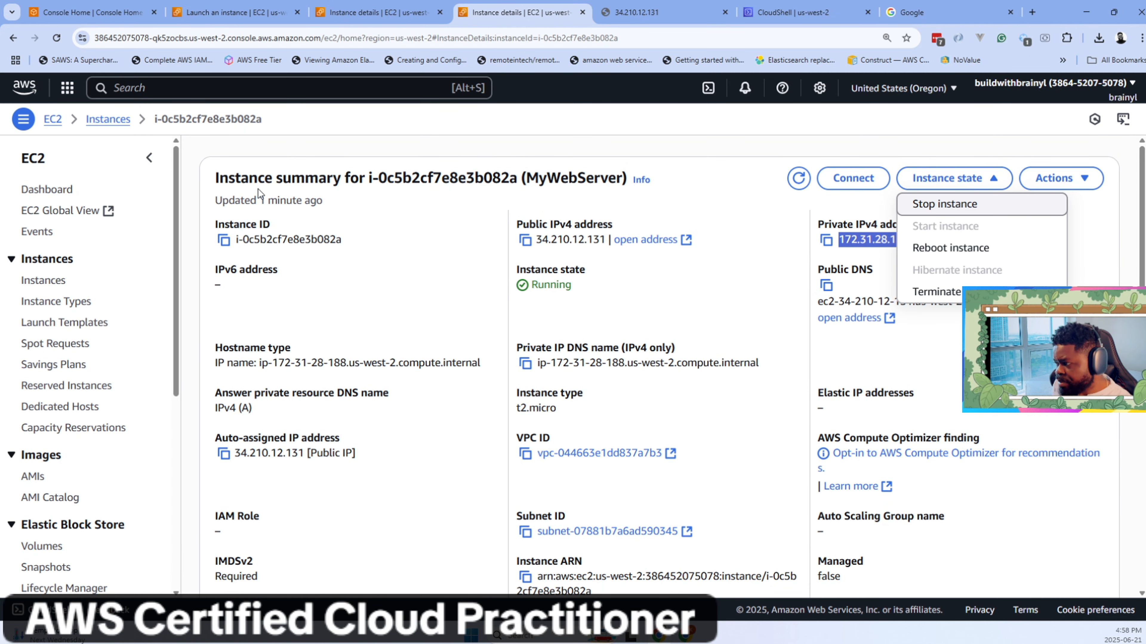
{"action": "left_click", "coordinate": [108, 119]}
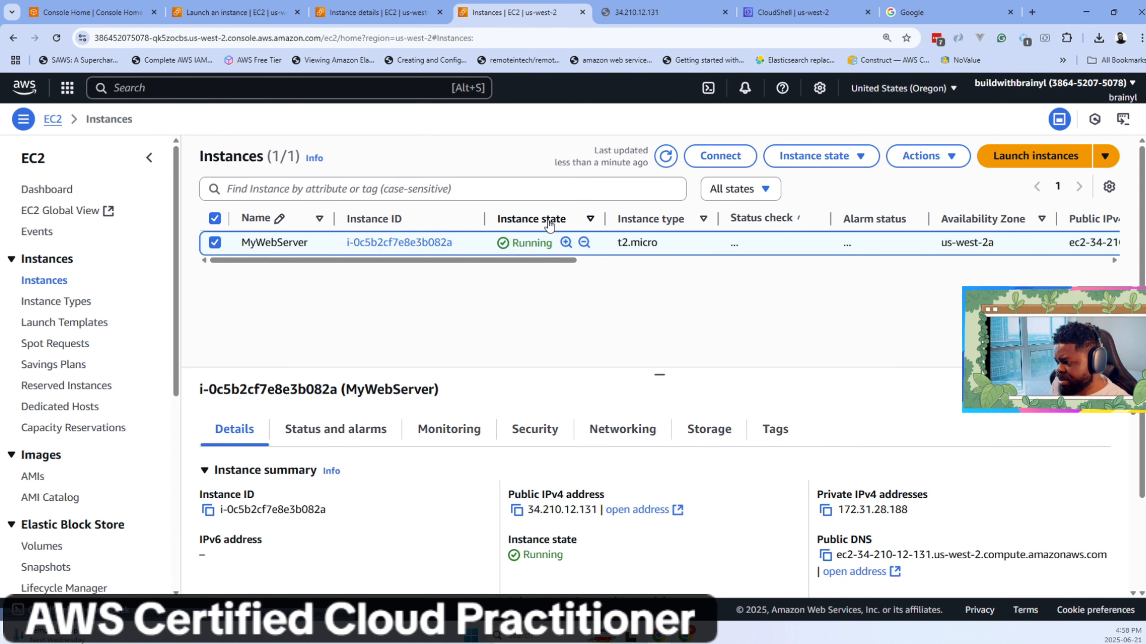
{"action": "left_click", "coordinate": [852, 159]}
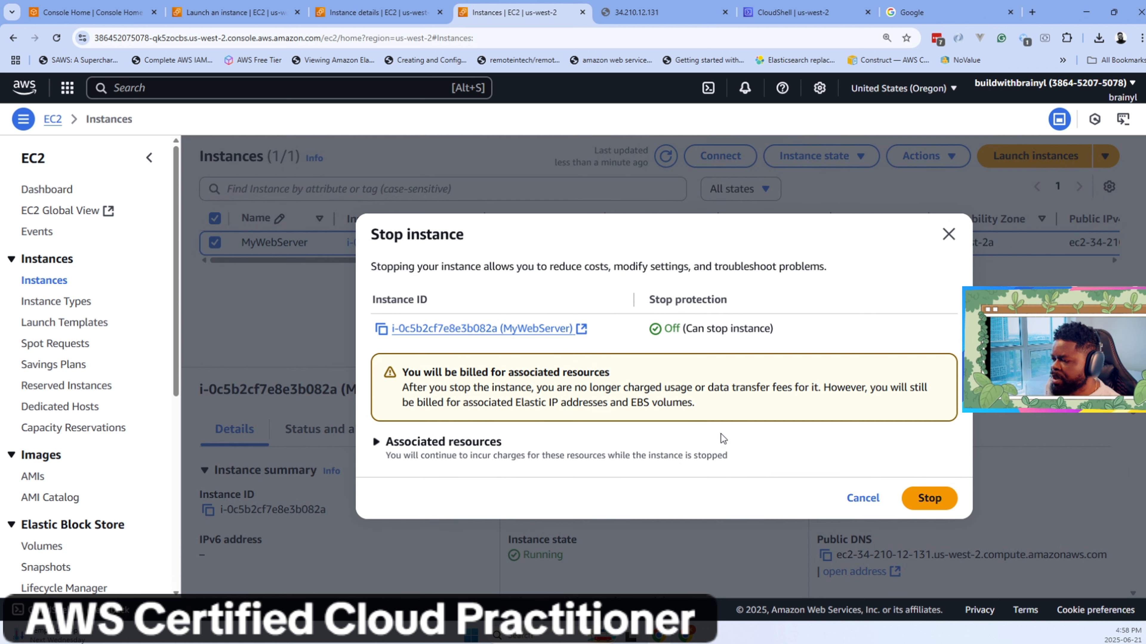
{"action": "left_click", "coordinate": [930, 496]}
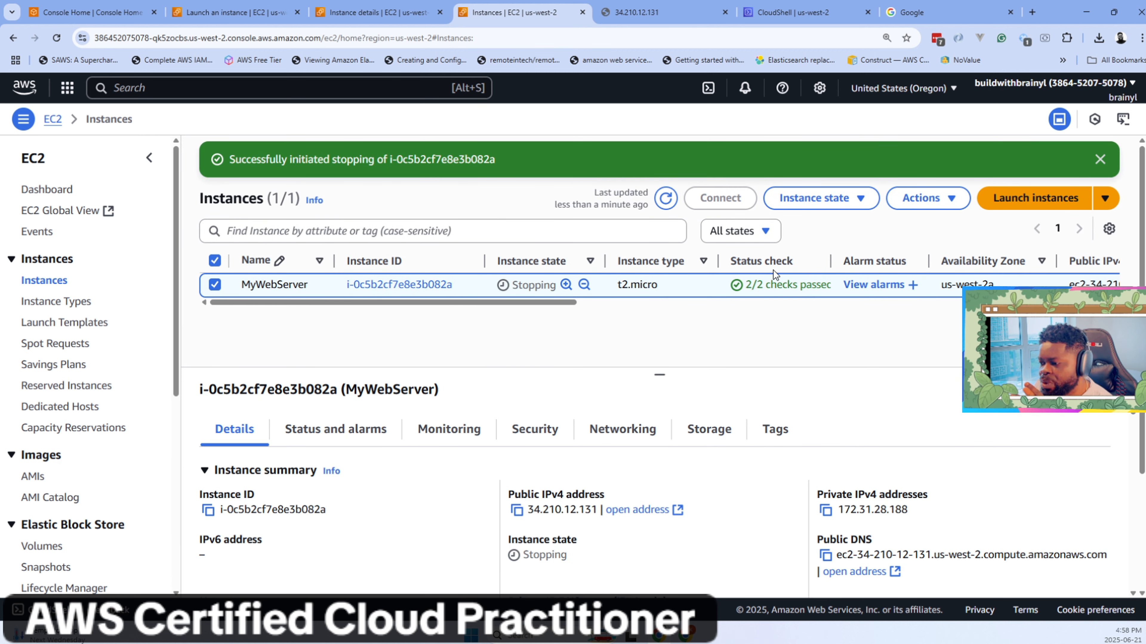
{"action": "left_click", "coordinate": [659, 203]}
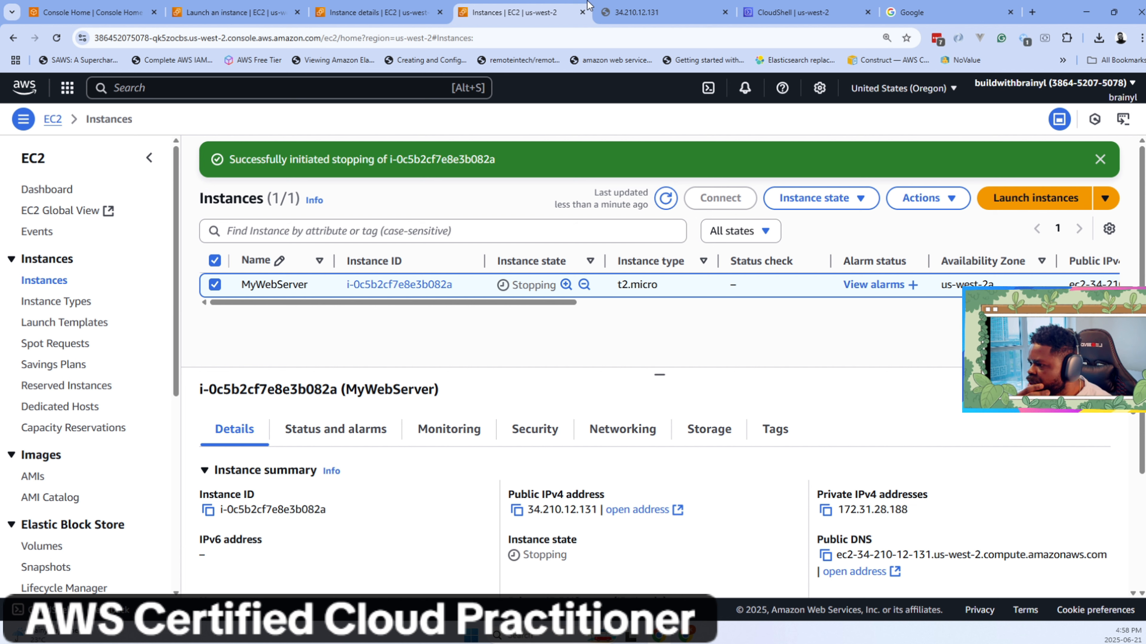
{"action": "left_click", "coordinate": [663, 203]}
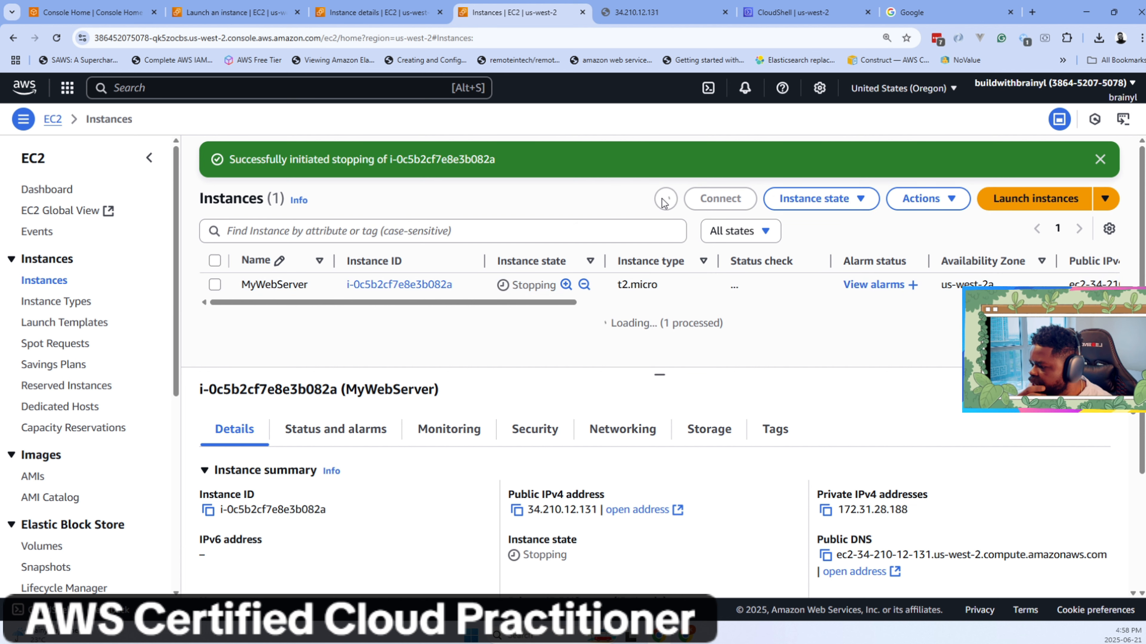
Reload the web server page at 34.210.12.131, then return to the instances list to check the state of MyWebServer.
{"action": "left_click", "coordinate": [654, 13]}
{"action": "left_click", "coordinate": [56, 37]}
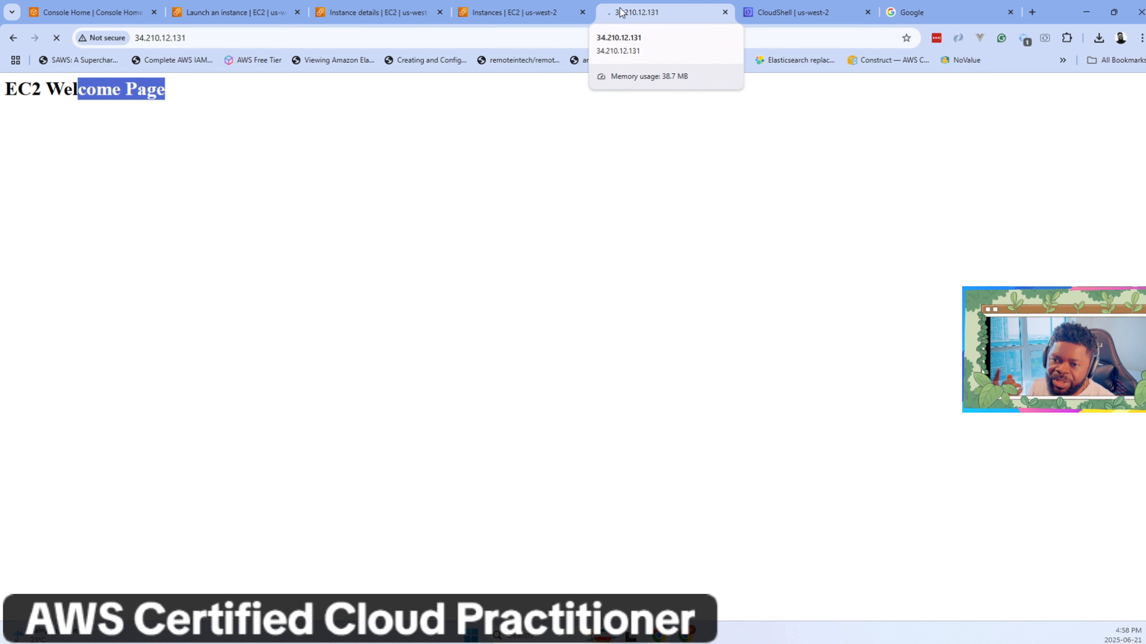
{"action": "left_click", "coordinate": [493, 136]}
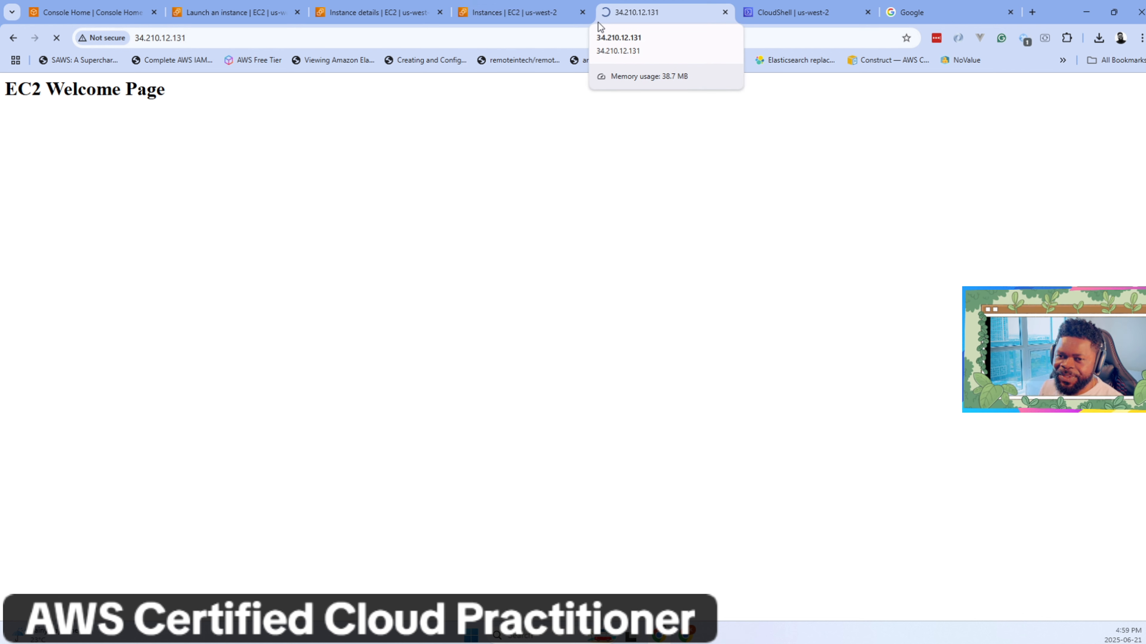
{"action": "left_click", "coordinate": [523, 13]}
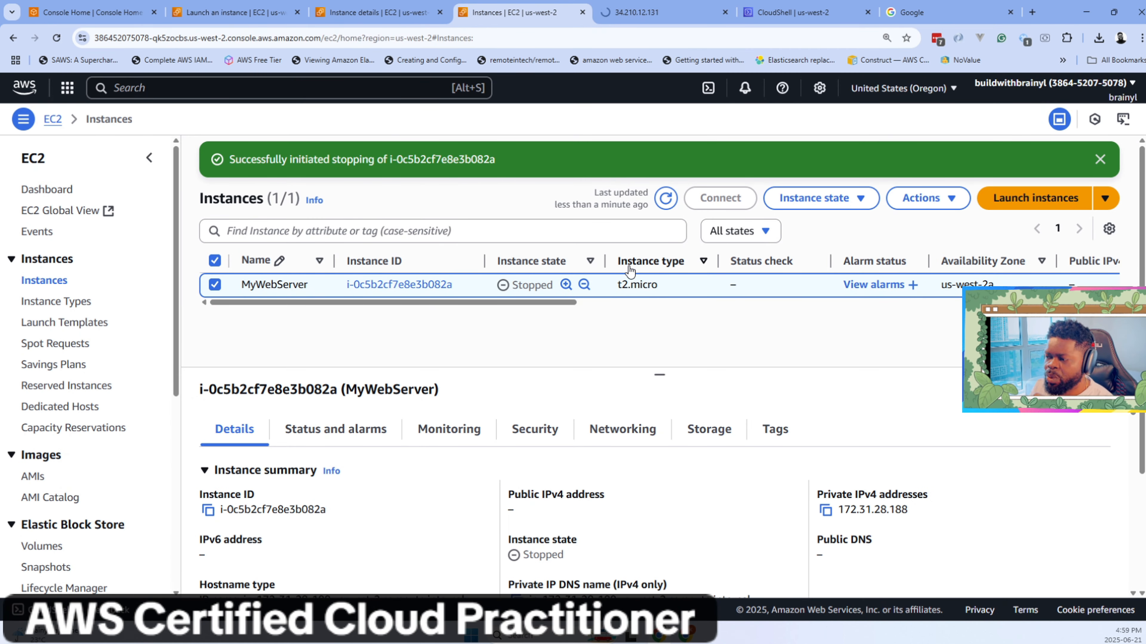
Check the web server page at 34.210.12.131 and highlight the heading and the line below it.
{"action": "left_click", "coordinate": [649, 13]}
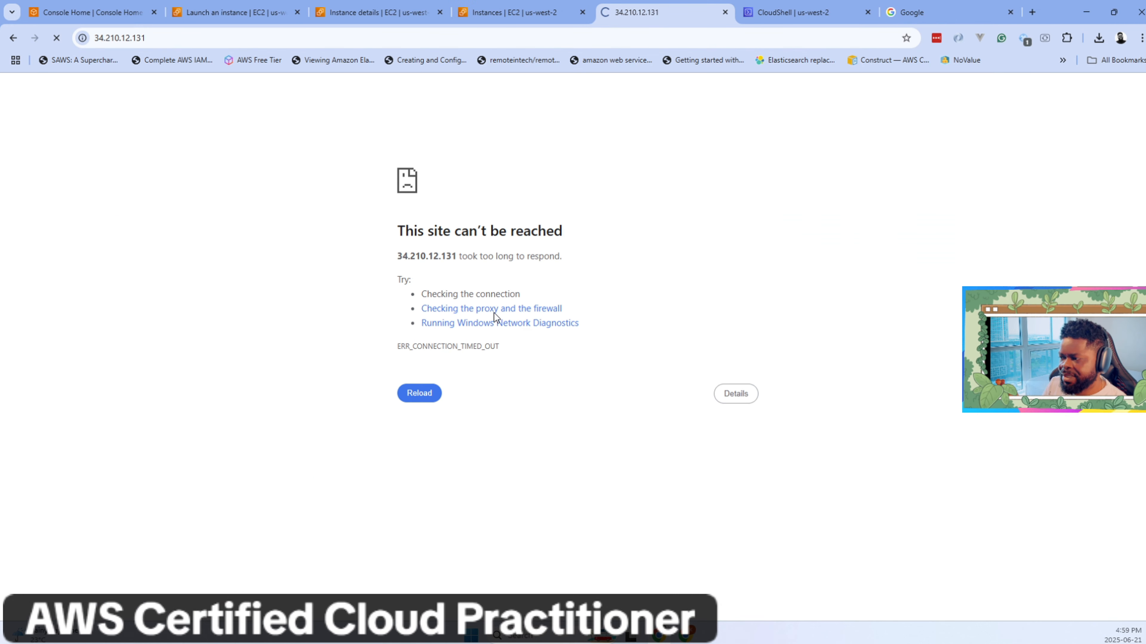
{"action": "left_click_drag", "start_coordinate": [388, 237], "coordinate": [647, 246]}
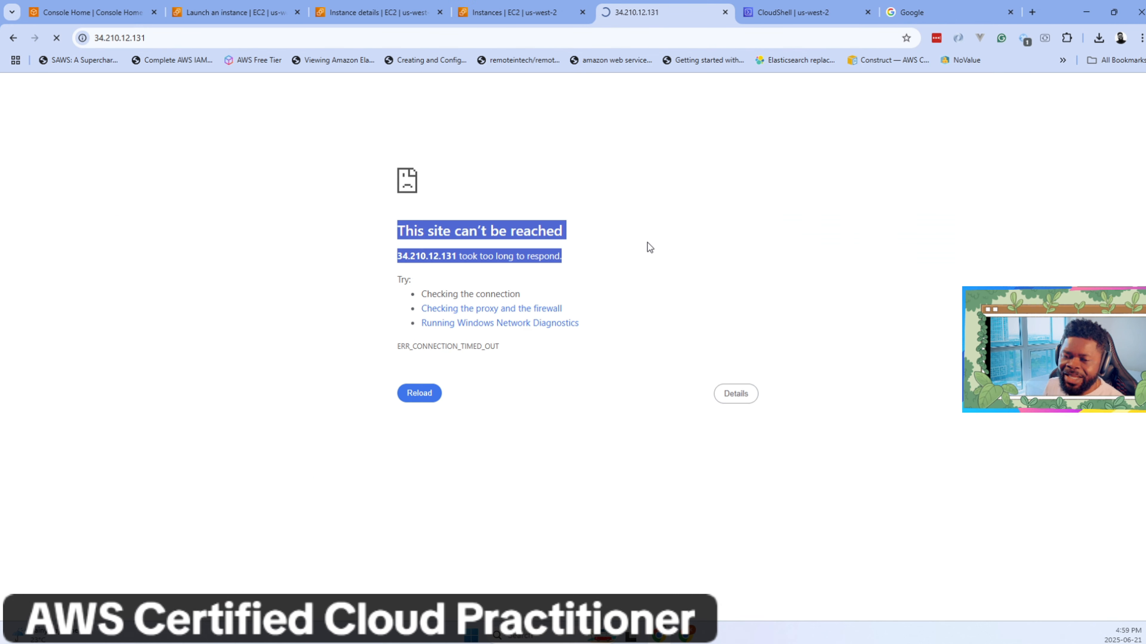
Start the MyWebServer instance again from the instances list and refresh the list.
{"action": "left_click", "coordinate": [519, 12]}
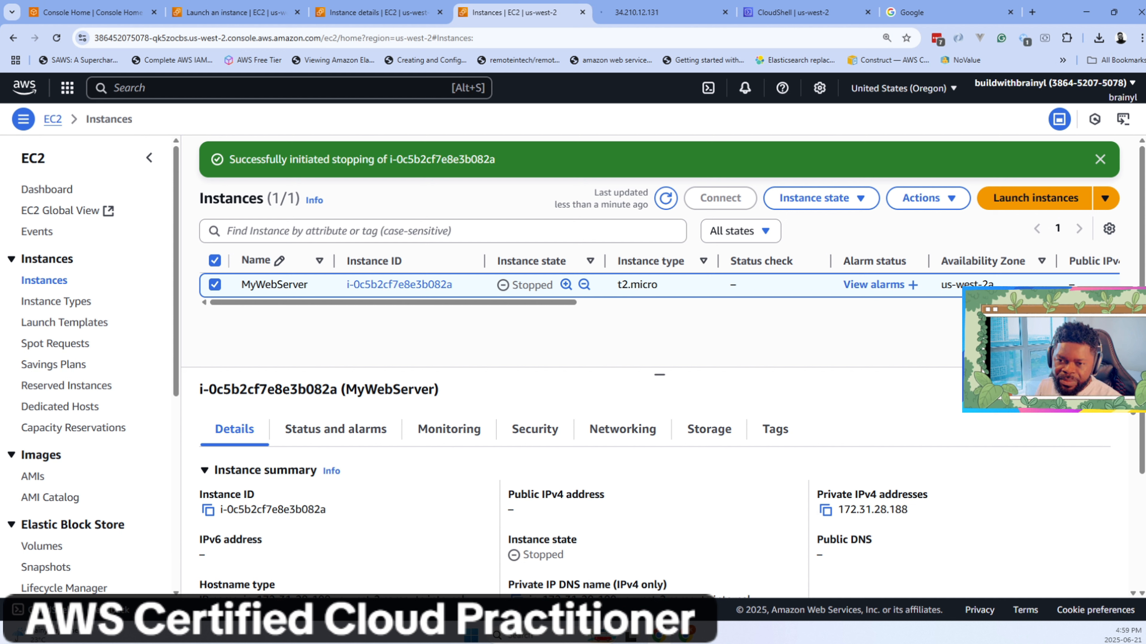
{"action": "left_click", "coordinate": [799, 197]}
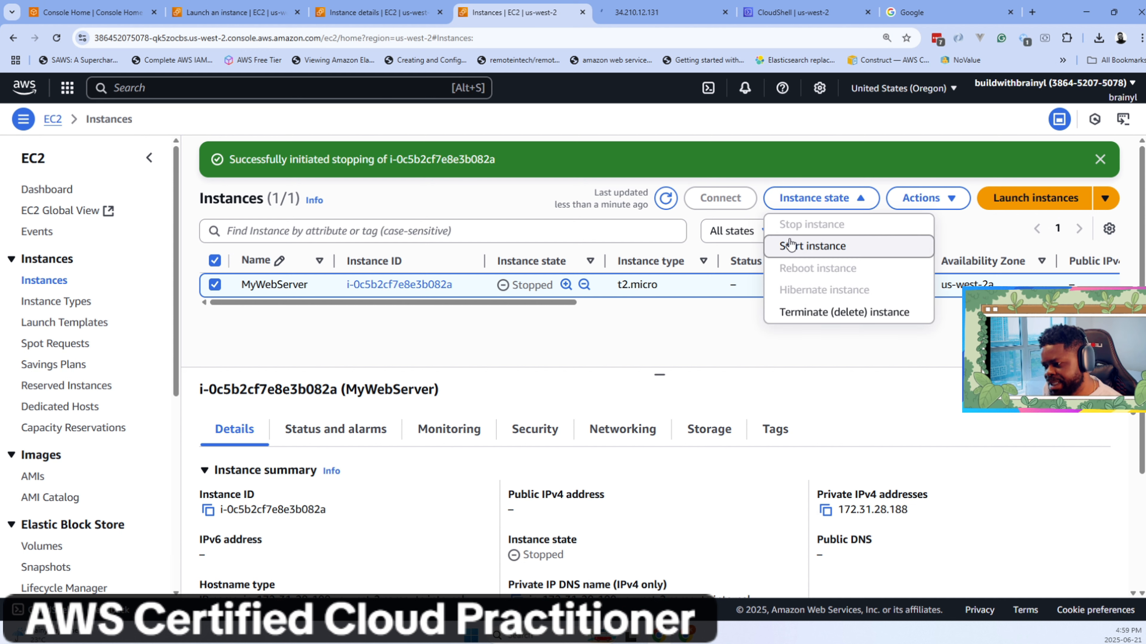
{"action": "left_click", "coordinate": [789, 240]}
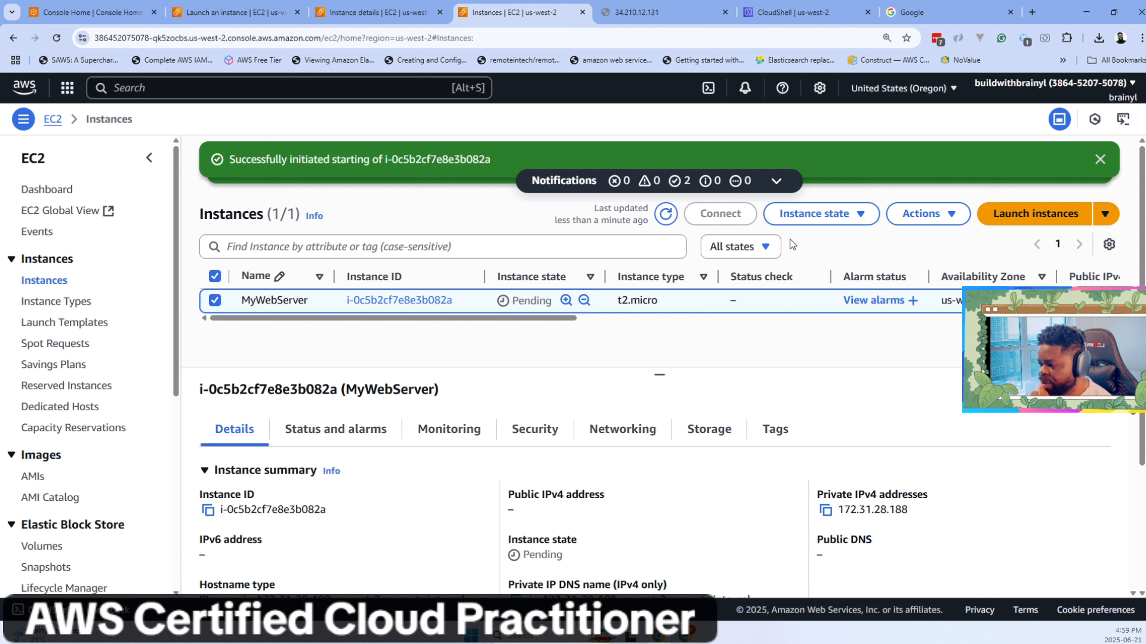
{"action": "left_click", "coordinate": [666, 214]}
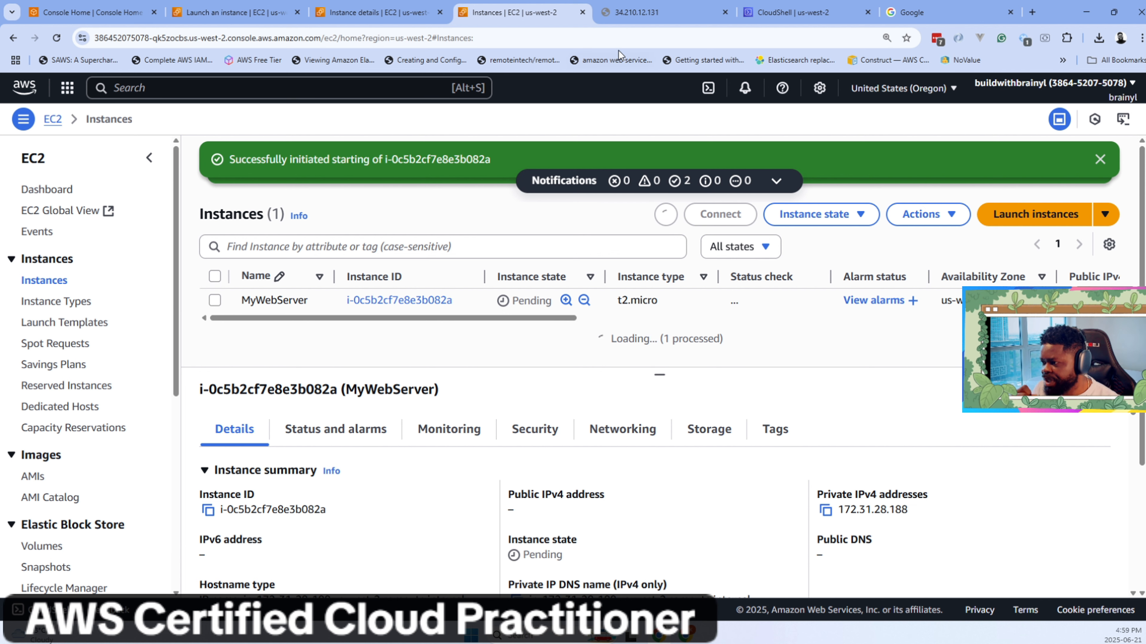
Reload the page at 34.210.12.131, then check MyWebServer in the instances list and highlight its status check.
{"action": "left_click", "coordinate": [634, 12]}
{"action": "left_click", "coordinate": [55, 38]}
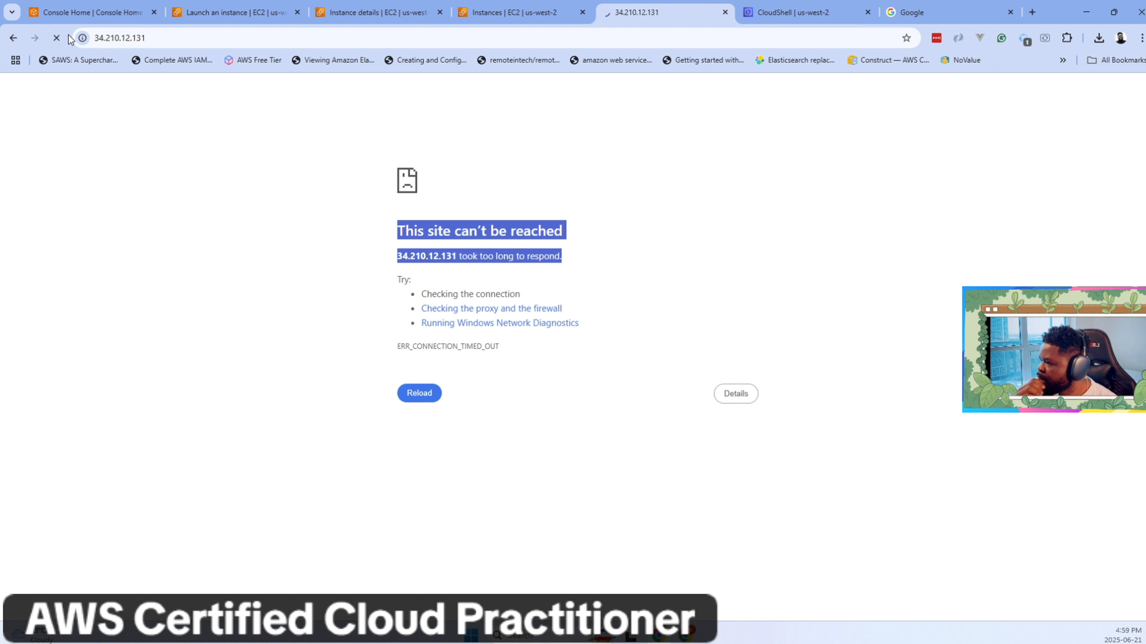
{"action": "left_click", "coordinate": [528, 13]}
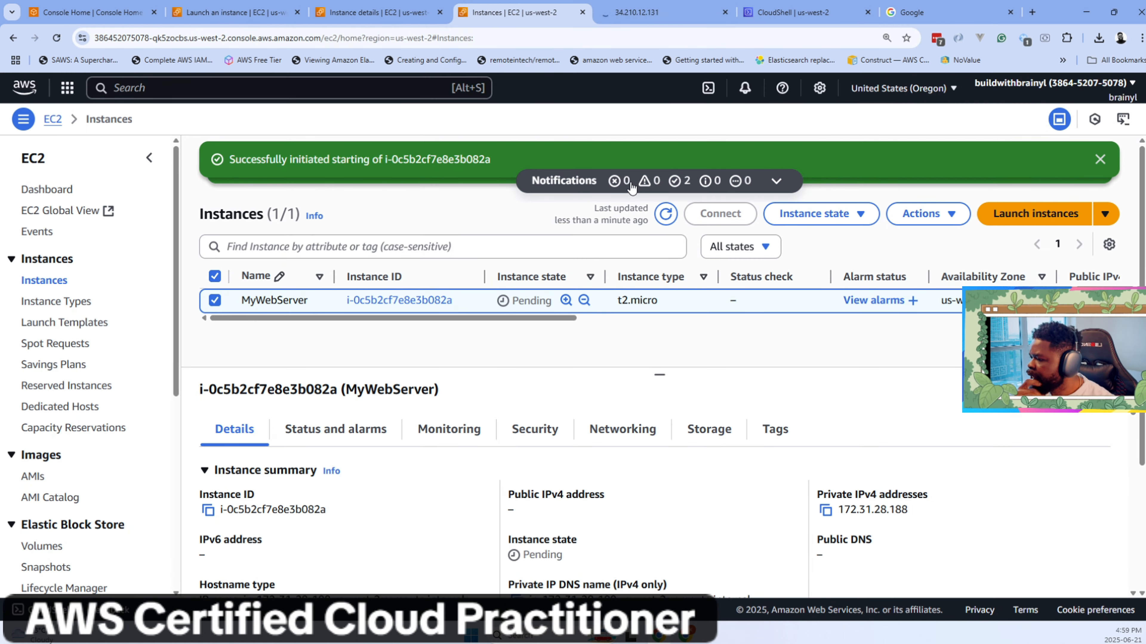
{"action": "left_click", "coordinate": [746, 306]}
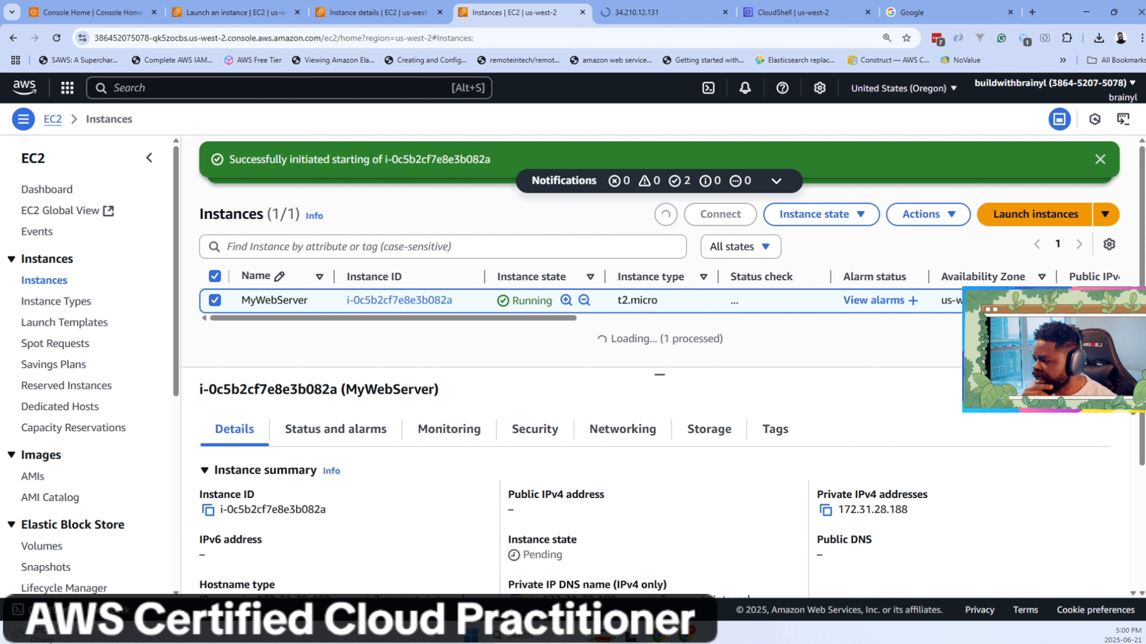
{"action": "left_click_drag", "start_coordinate": [745, 304], "coordinate": [819, 305]}
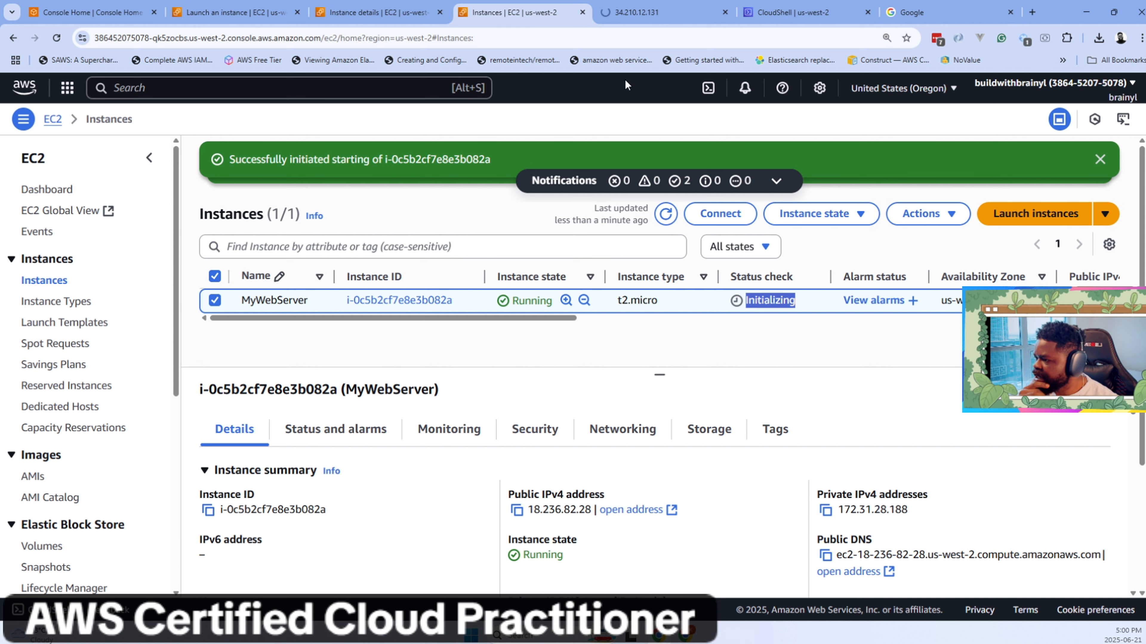
Look at the 34.210.12.131 page again, refresh the instances list and open the MyWebServer instance details.
{"action": "left_click", "coordinate": [677, 16]}
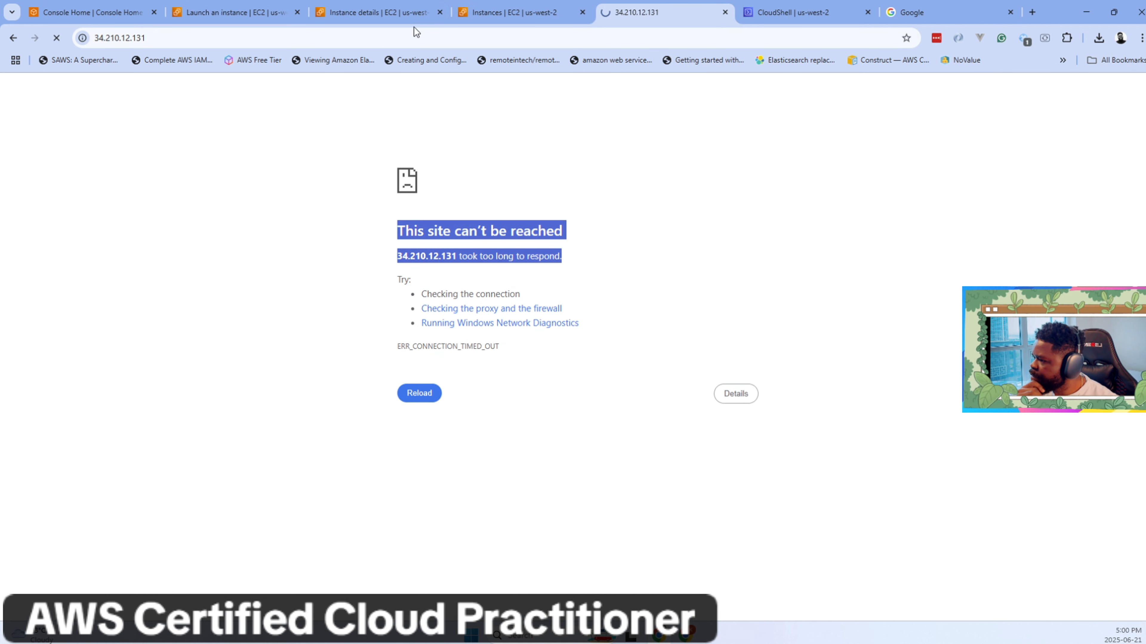
{"action": "left_click", "coordinate": [514, 13]}
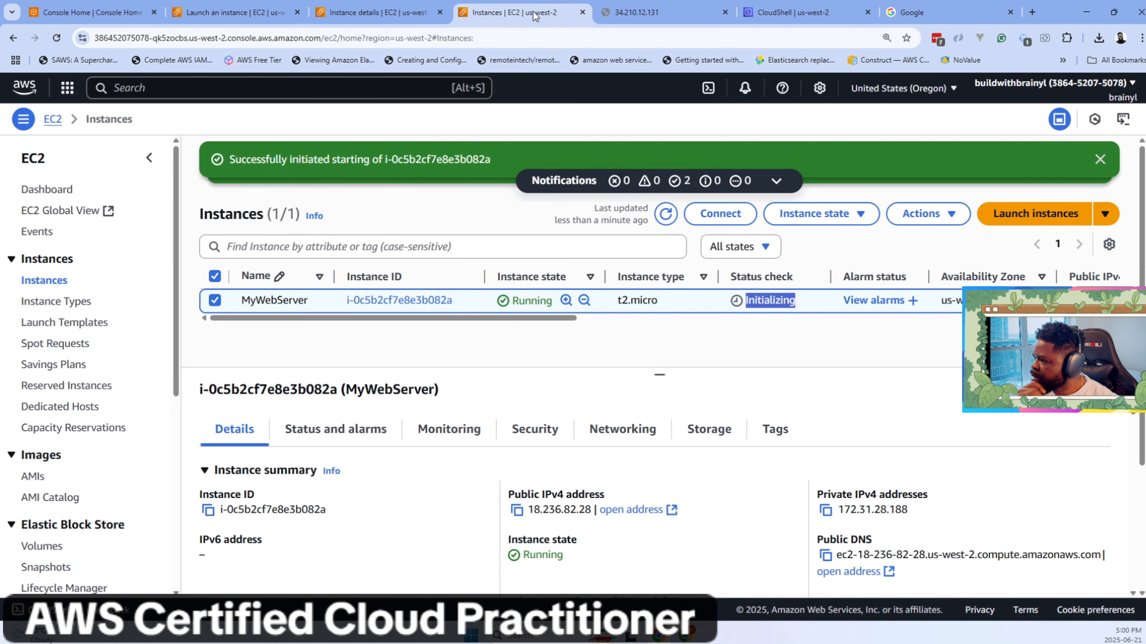
{"action": "left_click", "coordinate": [666, 214]}
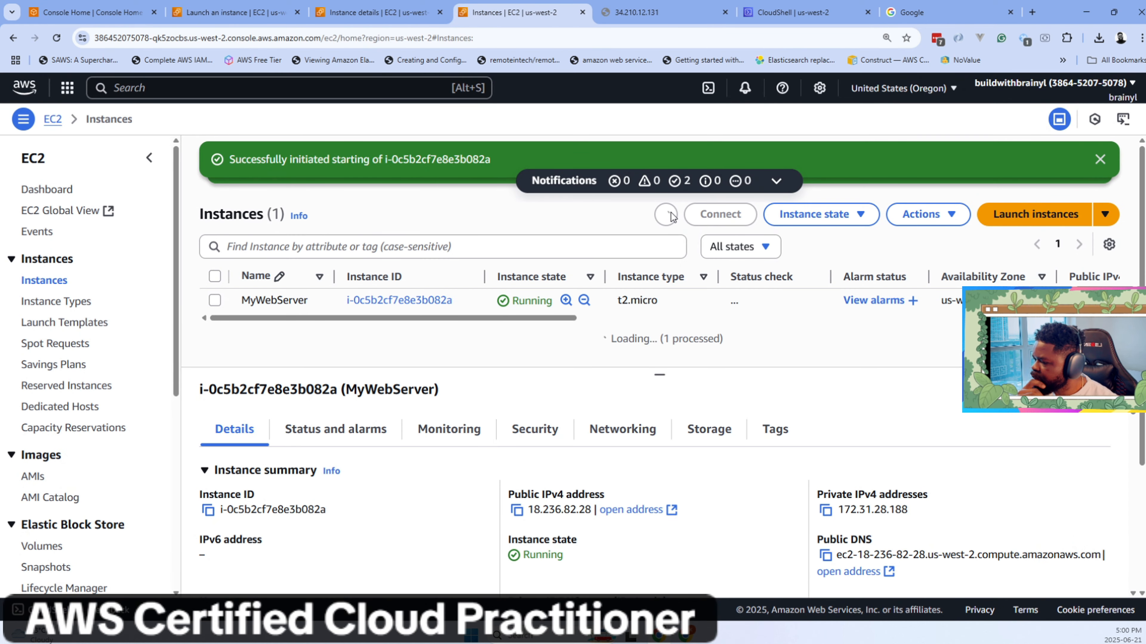
{"action": "left_click", "coordinate": [400, 301]}
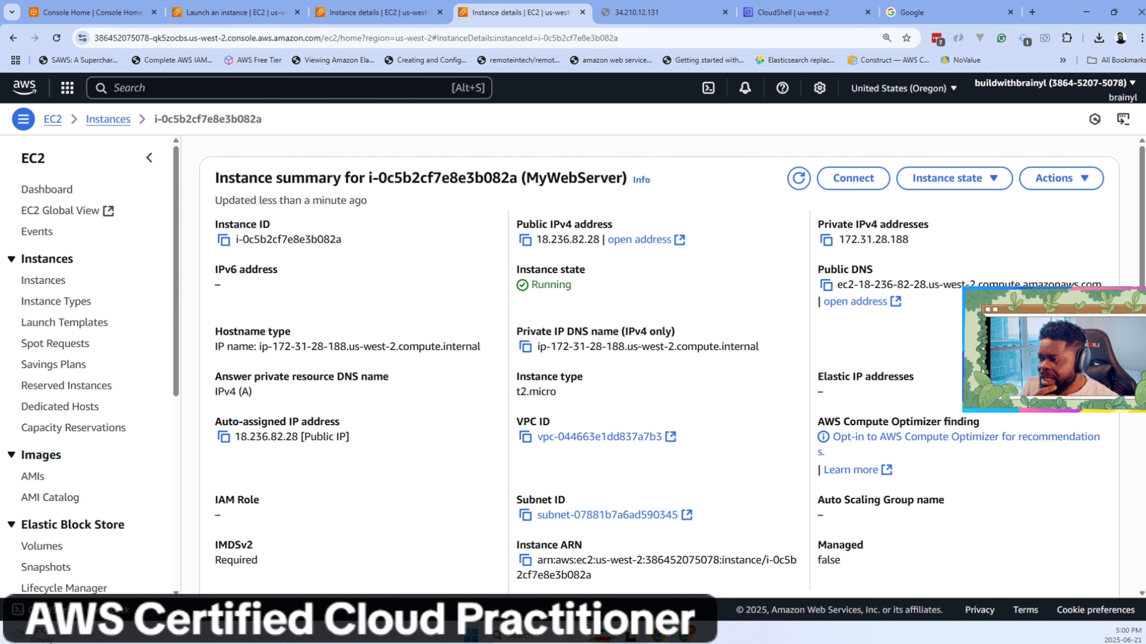
Load 34.210.12.131 once more, then highlight the public IPv4 address in the MyWebServer summary for comparison.
{"action": "left_click", "coordinate": [625, 13]}
{"action": "left_click", "coordinate": [125, 39]}
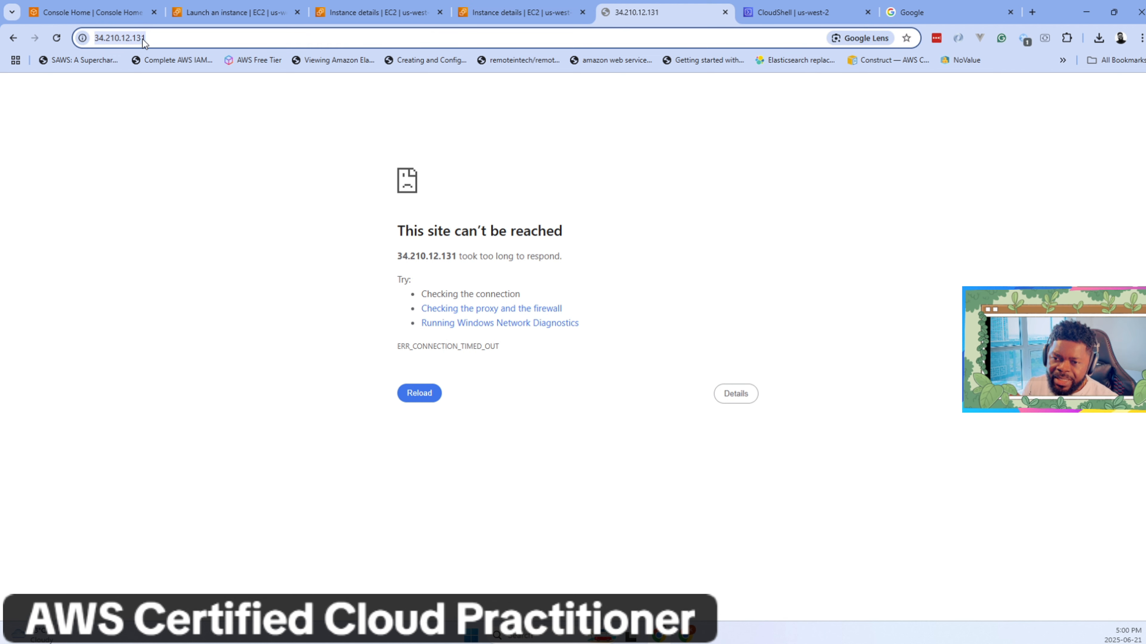
{"action": "key", "text": "Return"}
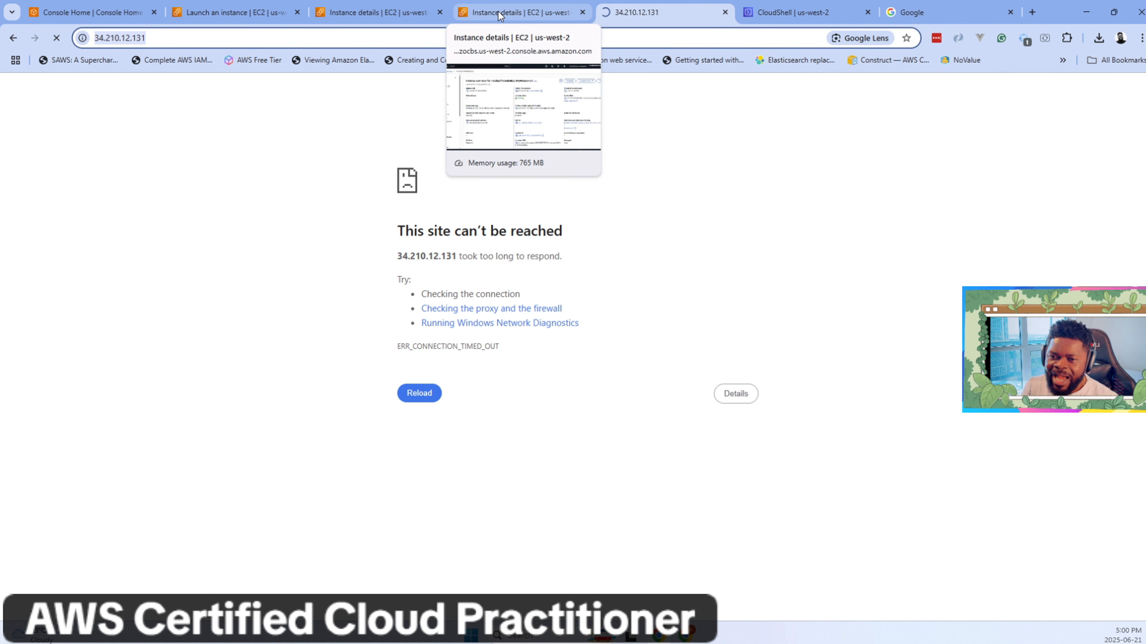
{"action": "left_click", "coordinate": [500, 13]}
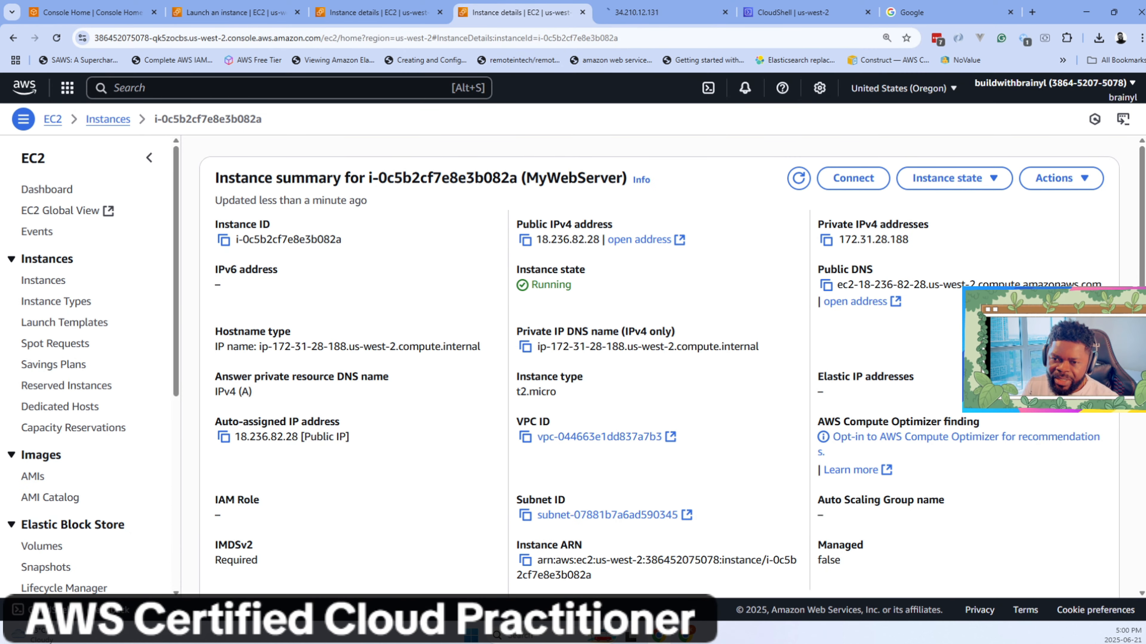
{"action": "left_click_drag", "start_coordinate": [537, 239], "coordinate": [601, 240]}
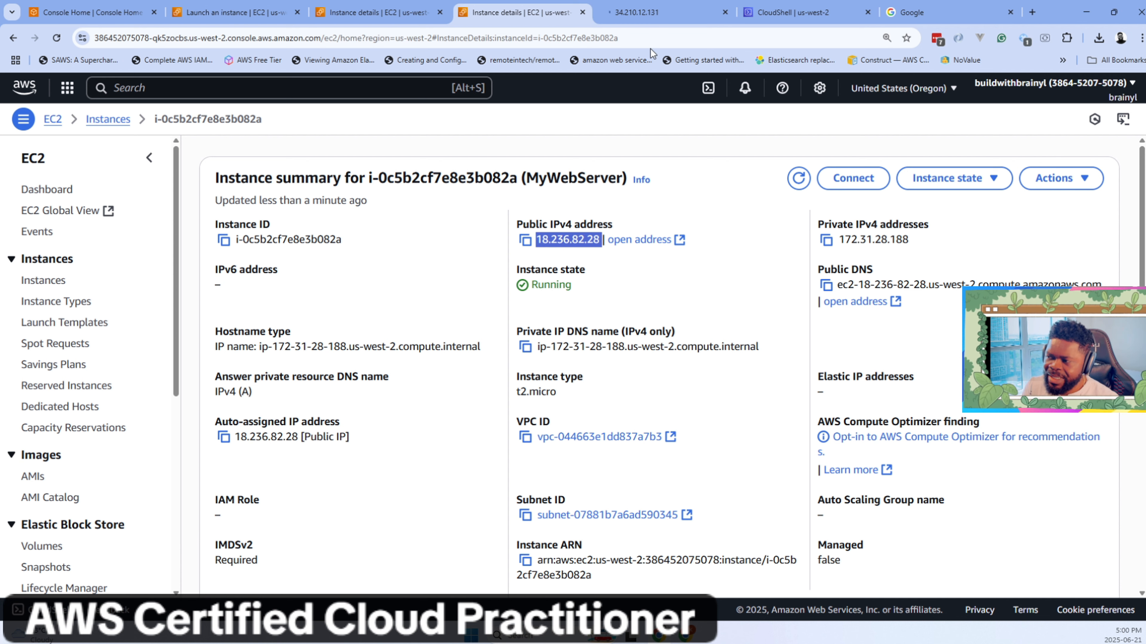
Compare the browser page's address with the MyWebServer summary and copy the instance's public IPv4 address.
{"action": "left_click", "coordinate": [653, 12]}
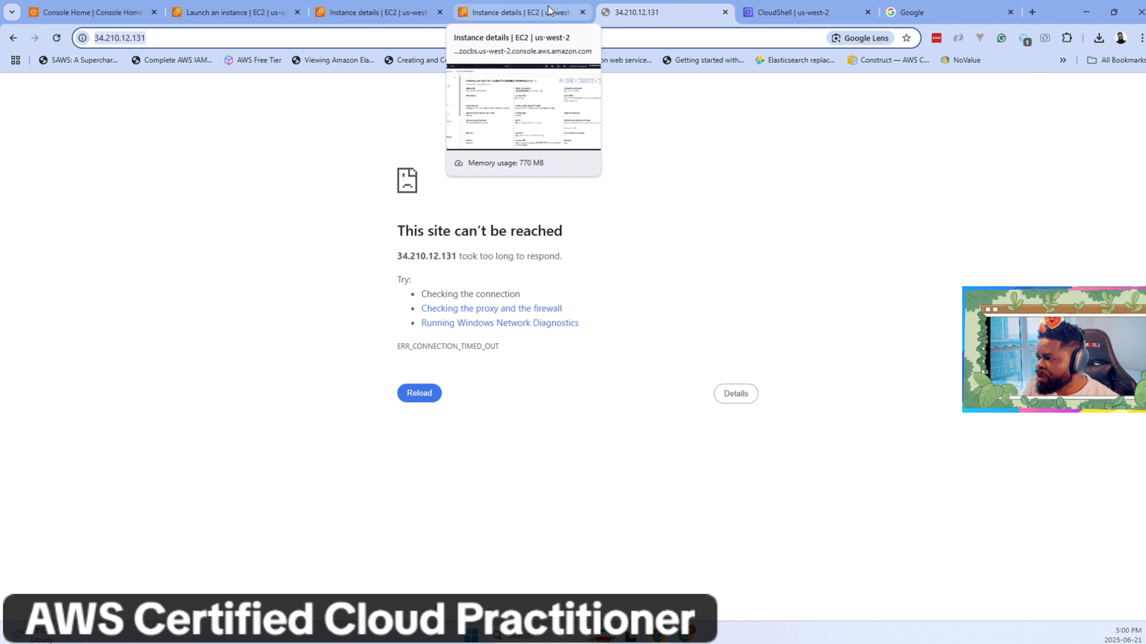
{"action": "left_click", "coordinate": [547, 18]}
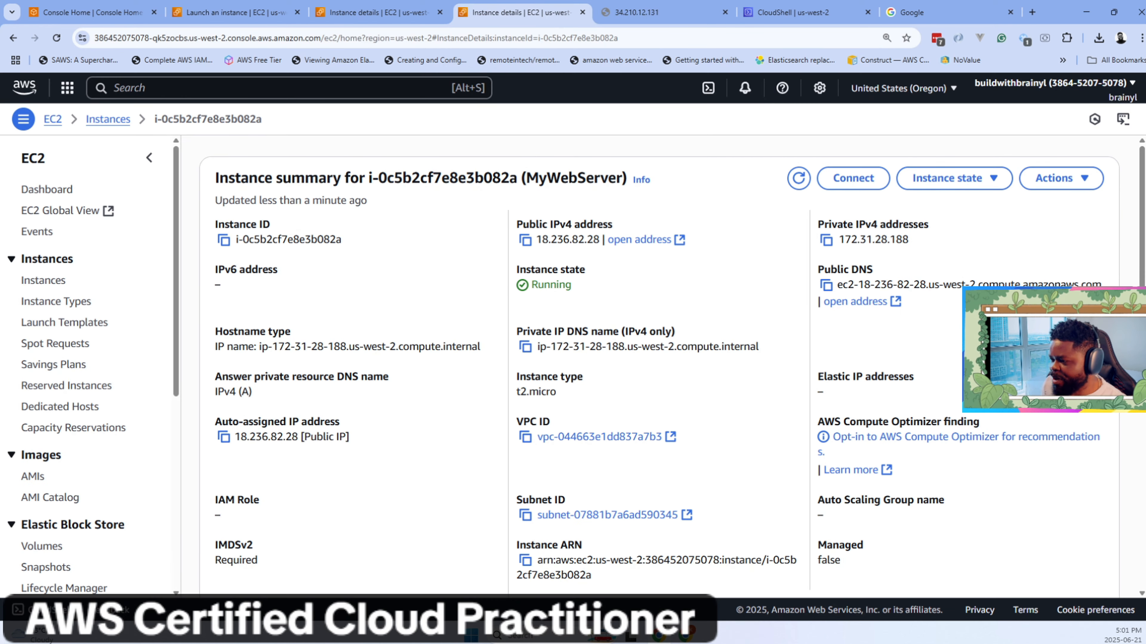
{"action": "left_click_drag", "start_coordinate": [600, 240], "coordinate": [535, 240]}
{"action": "key", "text": "ctrl+c"}
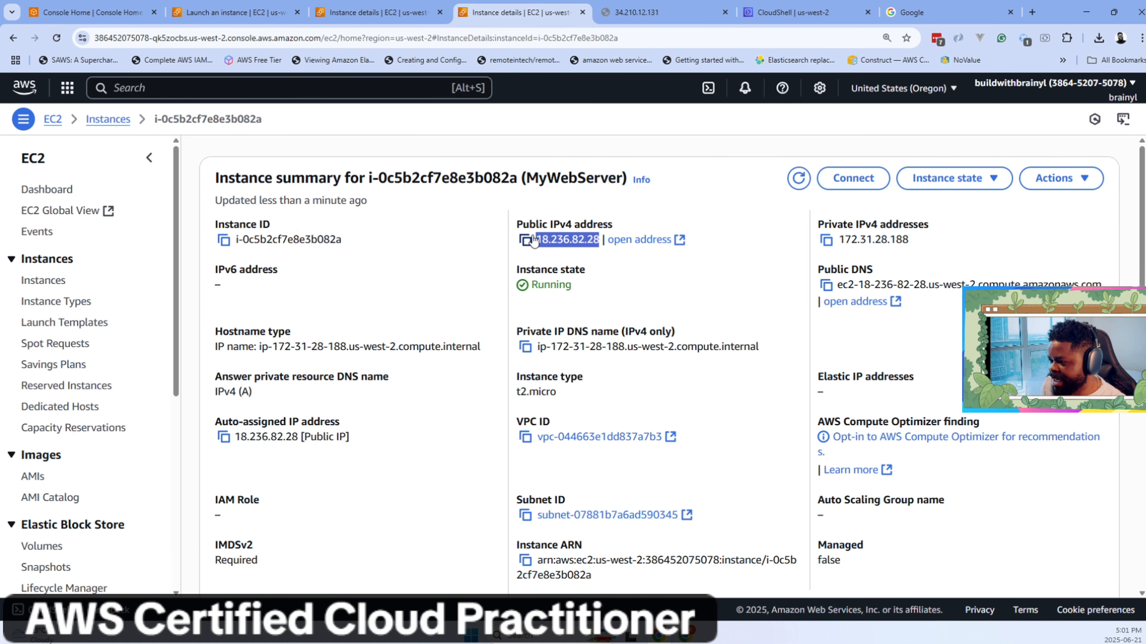
Replace 34.210.12.131 in the web page's address with the copied IP 18.236.82.28 and load it.
{"action": "left_click", "coordinate": [685, 12]}
{"action": "key", "text": "ctrl+a"}
{"action": "type", "text": "34.210.12.131"}
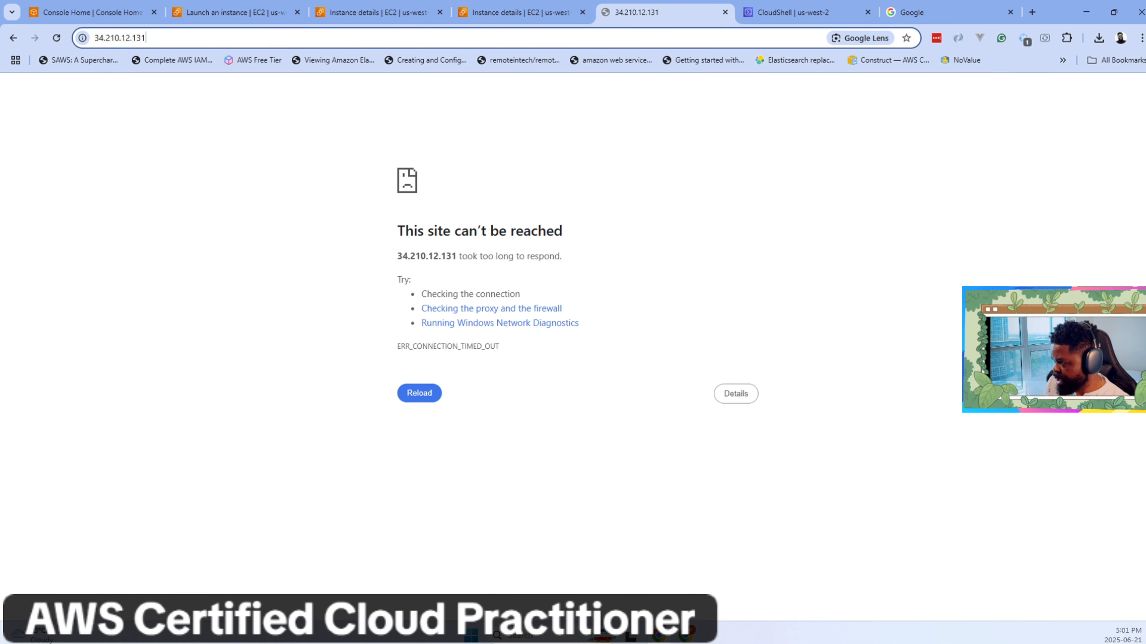
{"action": "key", "text": "BackSpace"}
{"action": "key", "text": "BackSpace"}
{"action": "key", "text": "BackSpace"}
{"action": "key", "text": "BackSpace"}
{"action": "key", "text": "BackSpace"}
{"action": "key", "text": "BackSpace"}
{"action": "key", "text": "BackSpace"}
{"action": "key", "text": "BackSpace"}
{"action": "key", "text": "BackSpace"}
{"action": "key", "text": "BackSpace"}
{"action": "key", "text": "BackSpace"}
{"action": "key", "text": "BackSpace"}
{"action": "key", "text": "BackSpace"}
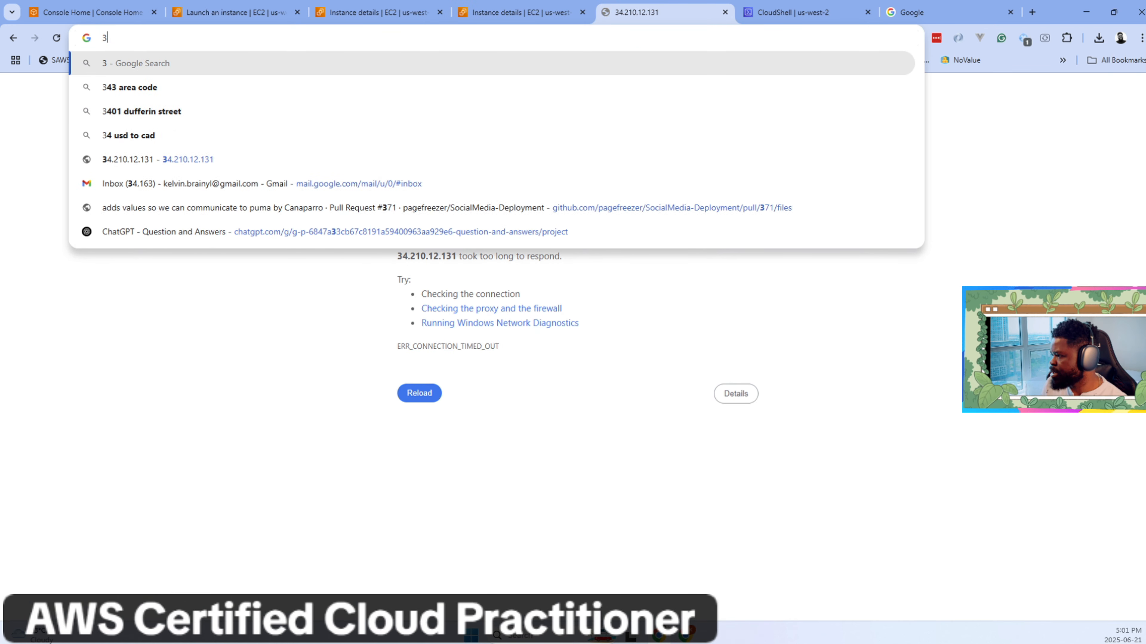
{"action": "key", "text": "ctrl+v"}
{"action": "key", "text": "Return"}
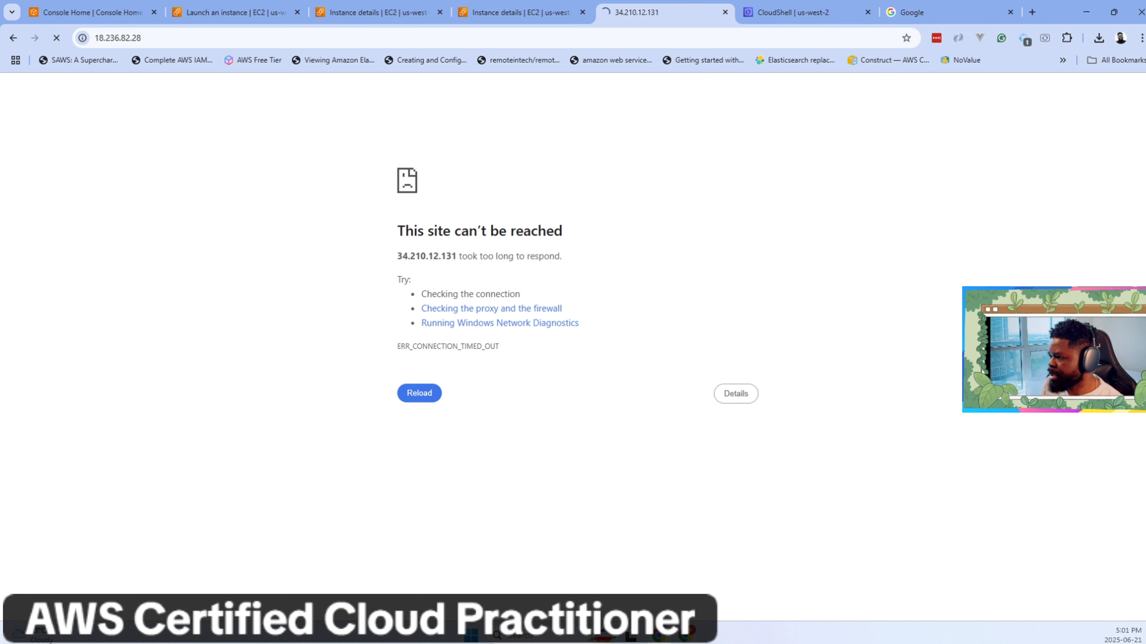
{"action": "left_click", "coordinate": [118, 38]}
{"action": "key", "text": "ctrl+x"}
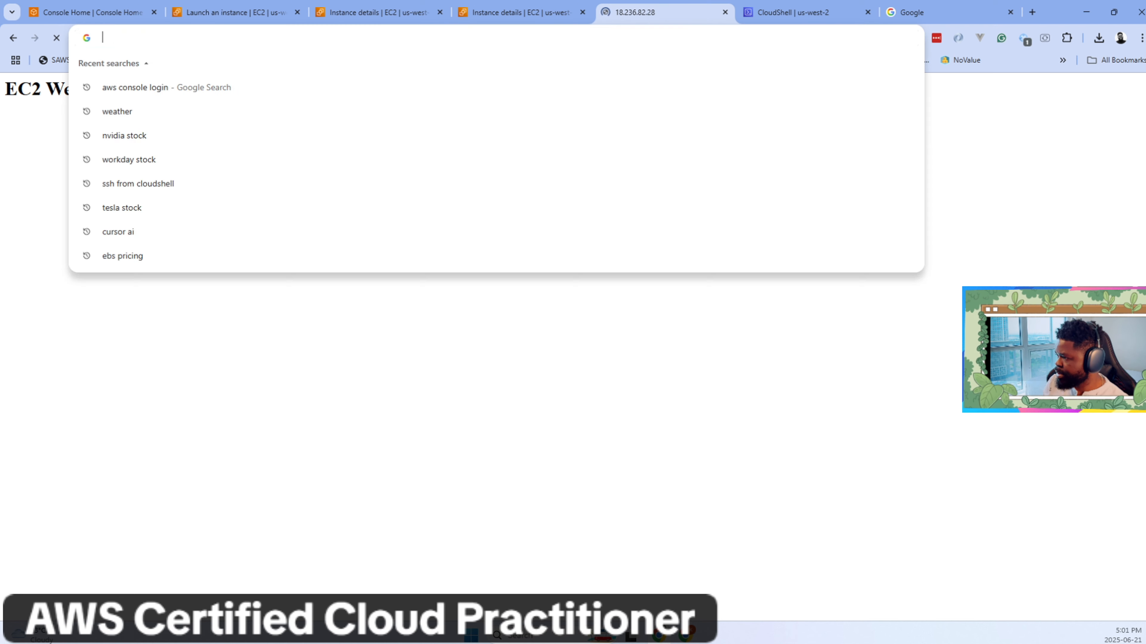
{"action": "key", "text": "ctrl+v"}
{"action": "key", "text": "Return"}
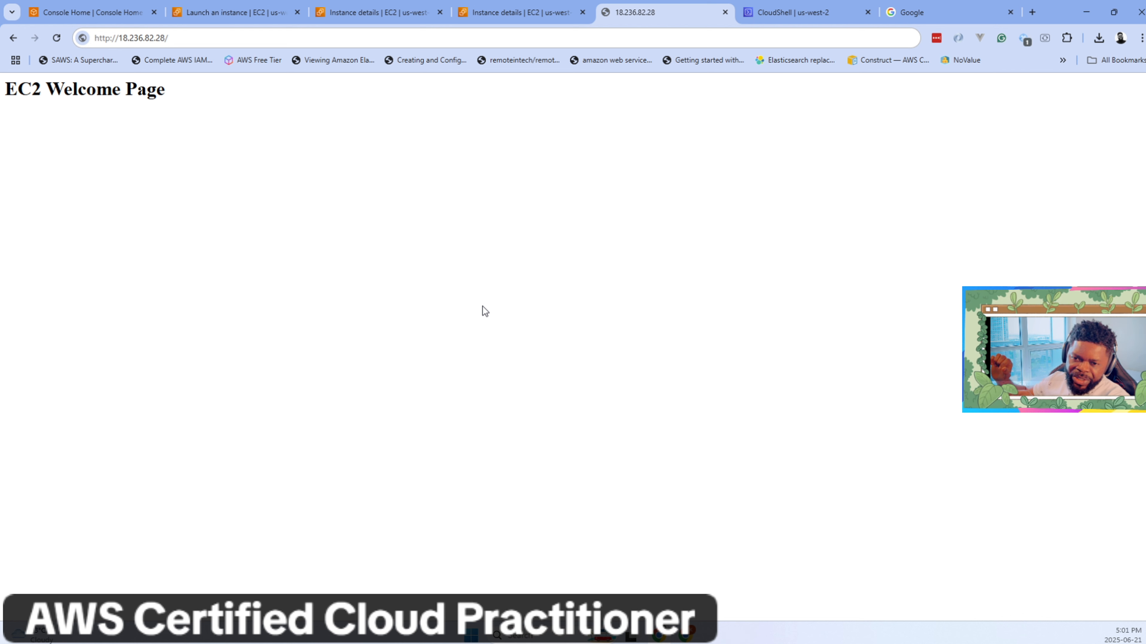
Return to the MyWebServer summary and examine the available instance state actions, including terminating the instance.
{"action": "left_click", "coordinate": [530, 13]}
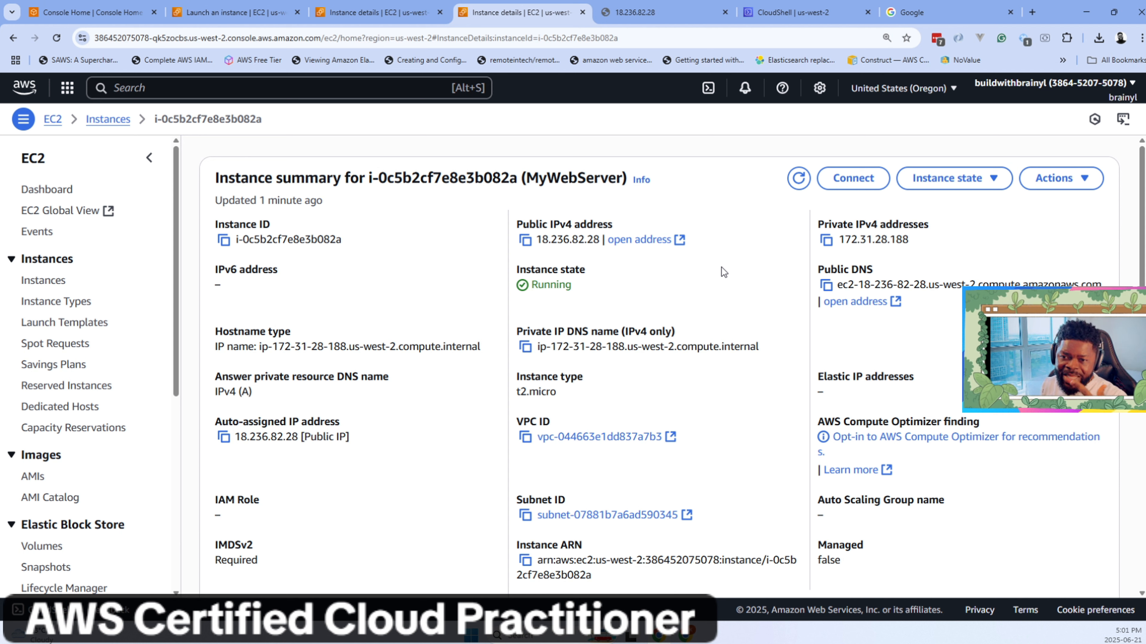
{"action": "left_click", "coordinate": [993, 178]}
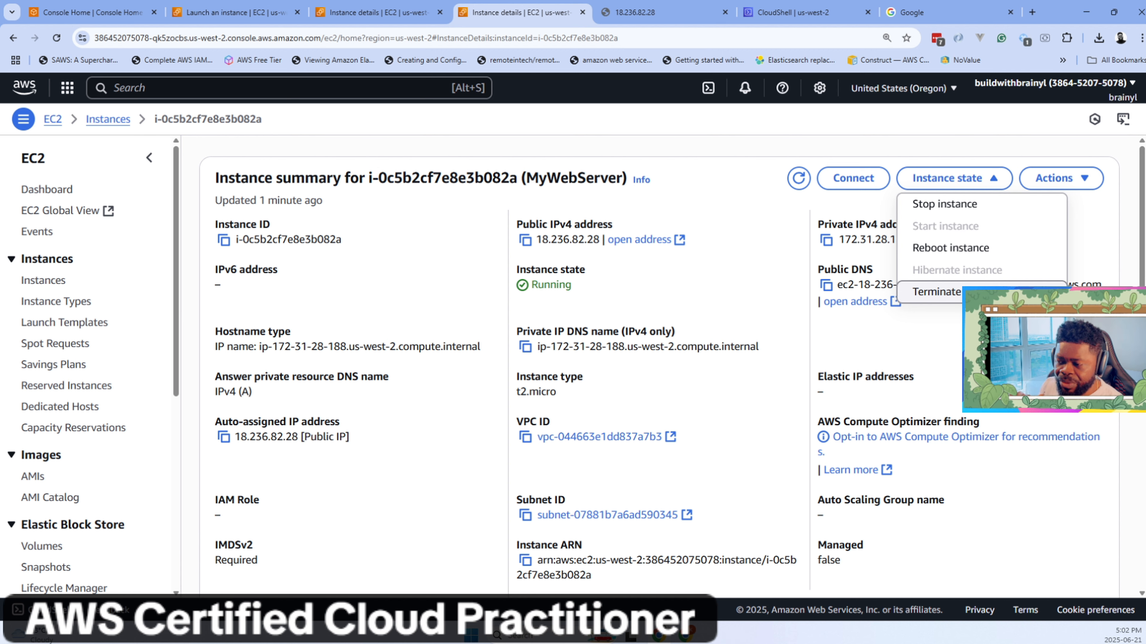
{"action": "scroll", "coordinate": [768, 351], "scroll_direction": "down", "scroll_amount": 1}
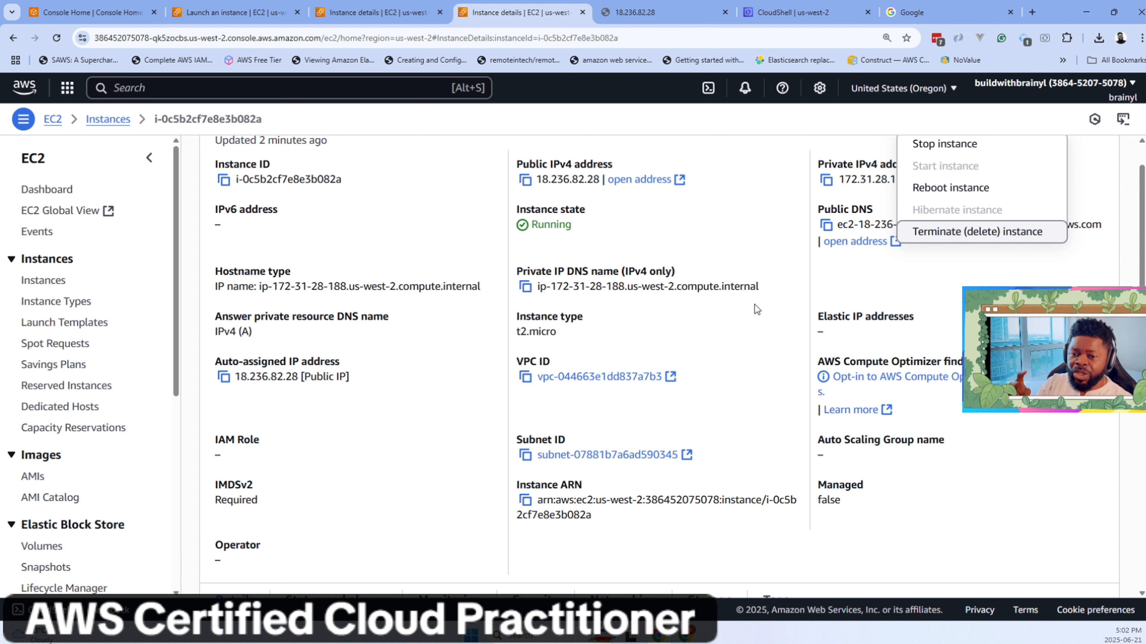
{"action": "scroll", "coordinate": [755, 305], "scroll_direction": "up", "scroll_amount": 2}
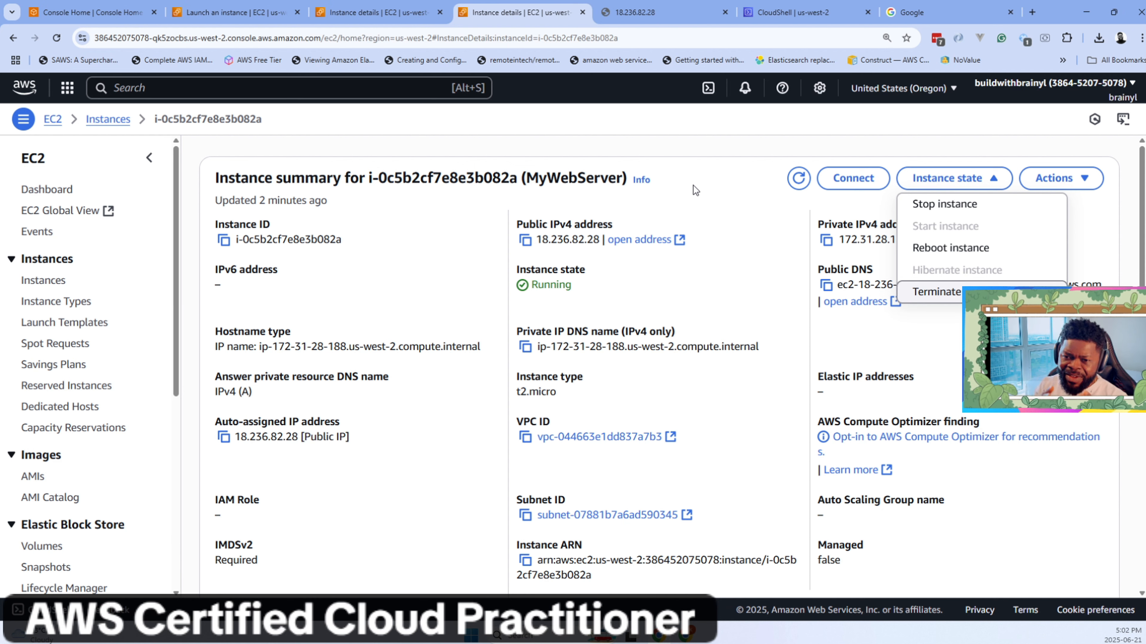
Revisit the web server page, then switch to ec2.pptx in Google Slides and present the "Component 4: SSH Key Pair" slide.
{"action": "left_click", "coordinate": [649, 13]}
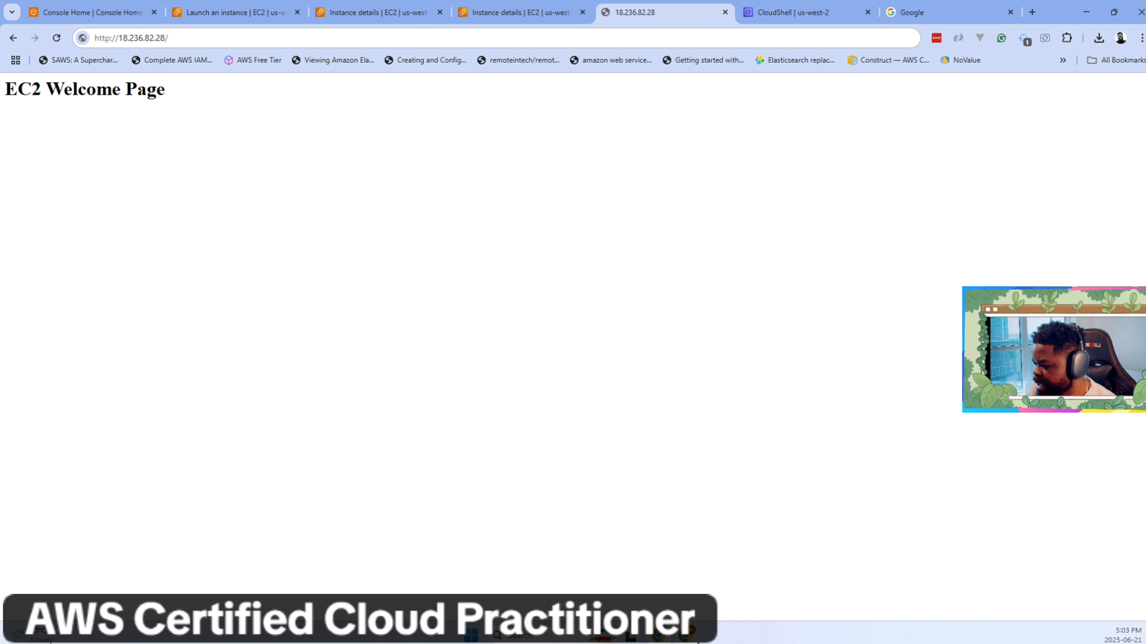
{"action": "left_click", "coordinate": [686, 636]}
{"action": "left_click", "coordinate": [71, 93]}
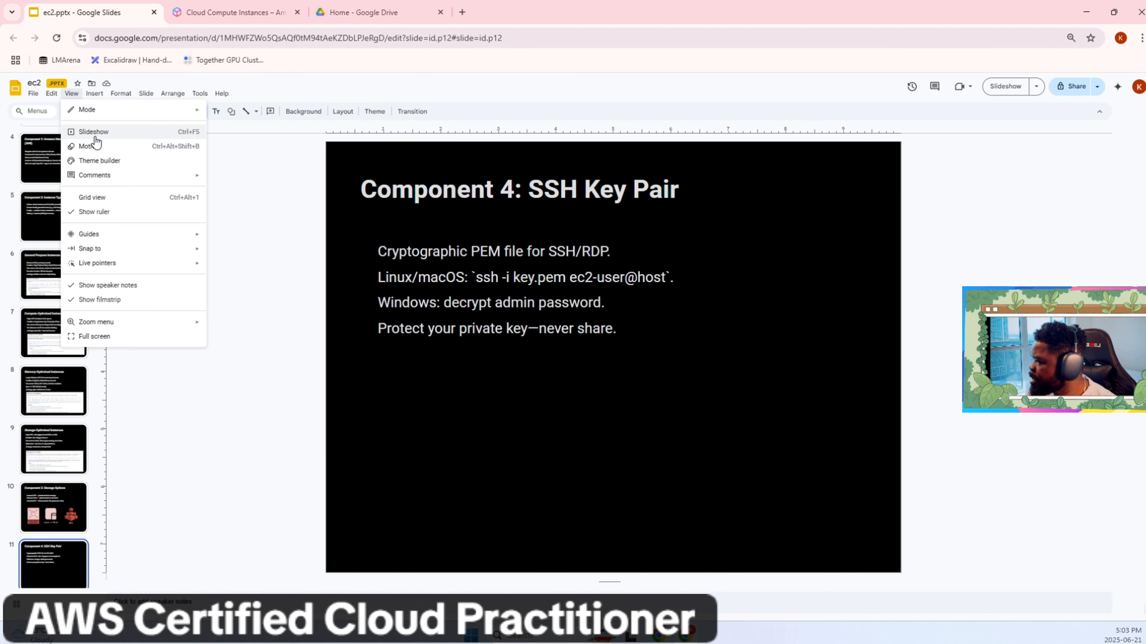
{"action": "left_click", "coordinate": [93, 135]}
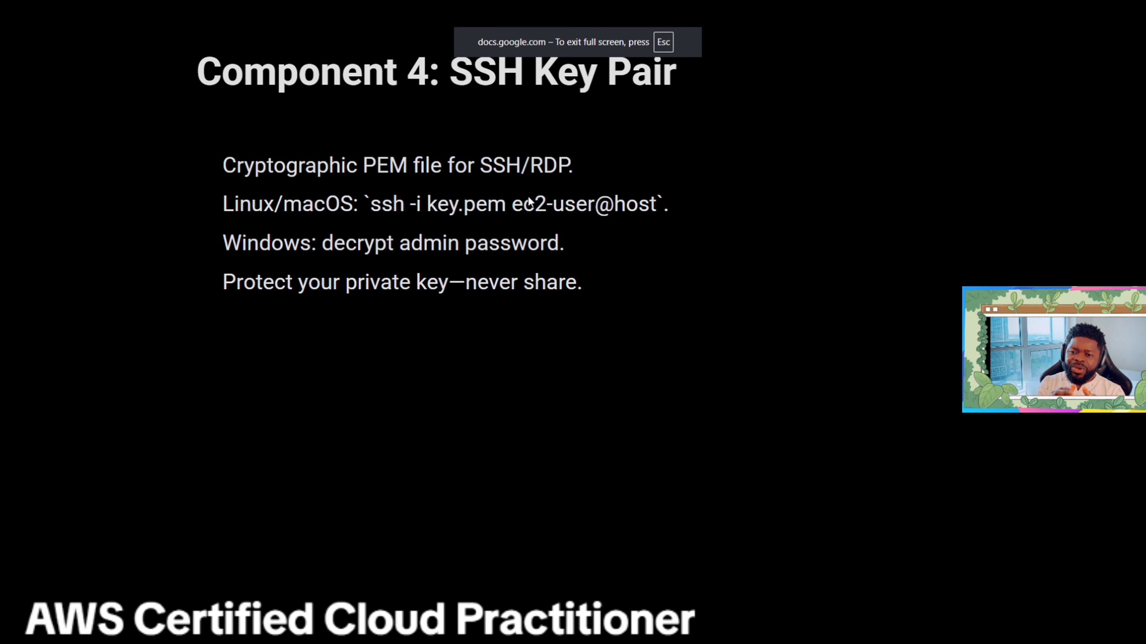
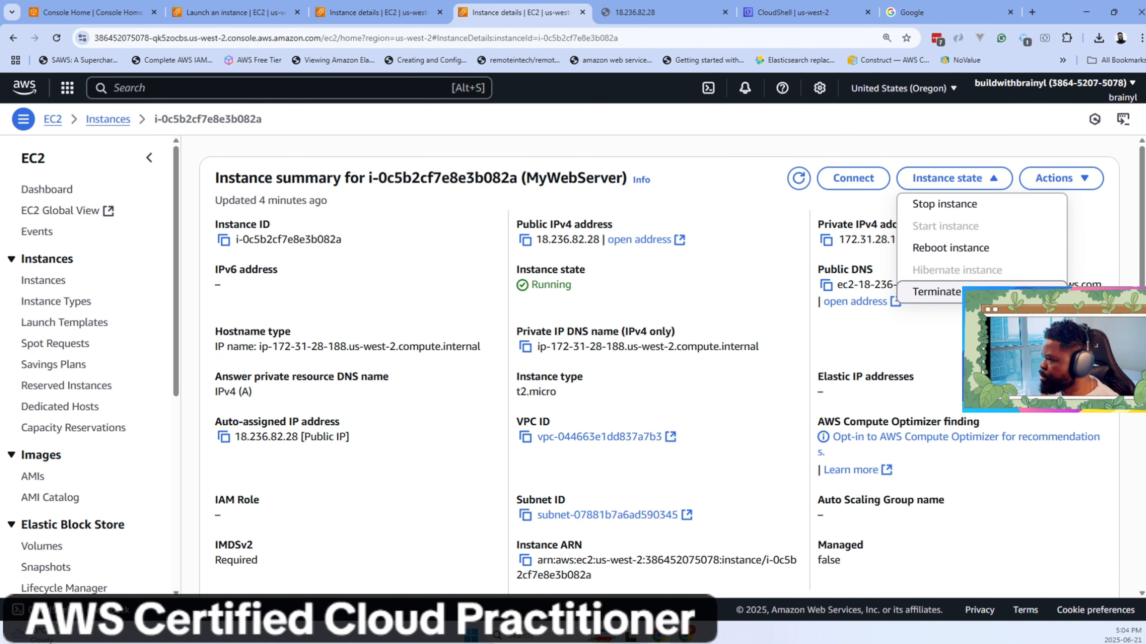
Switch to CloudShell and reconnect its us-west-2 terminal session.
{"action": "left_click", "coordinate": [761, 15]}
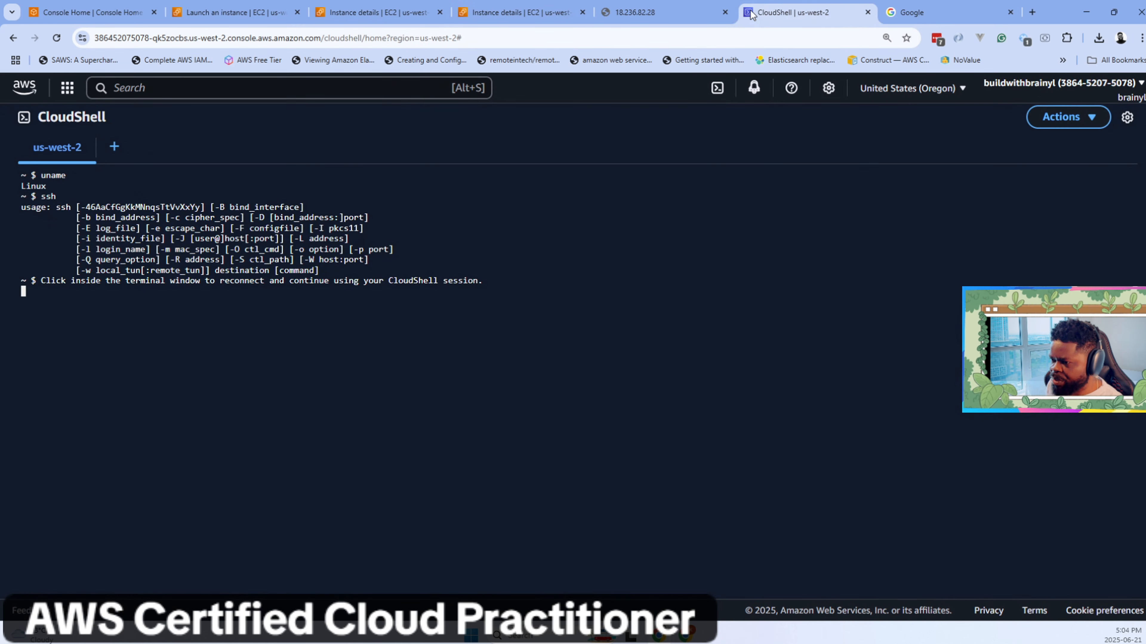
{"action": "left_click", "coordinate": [521, 12]}
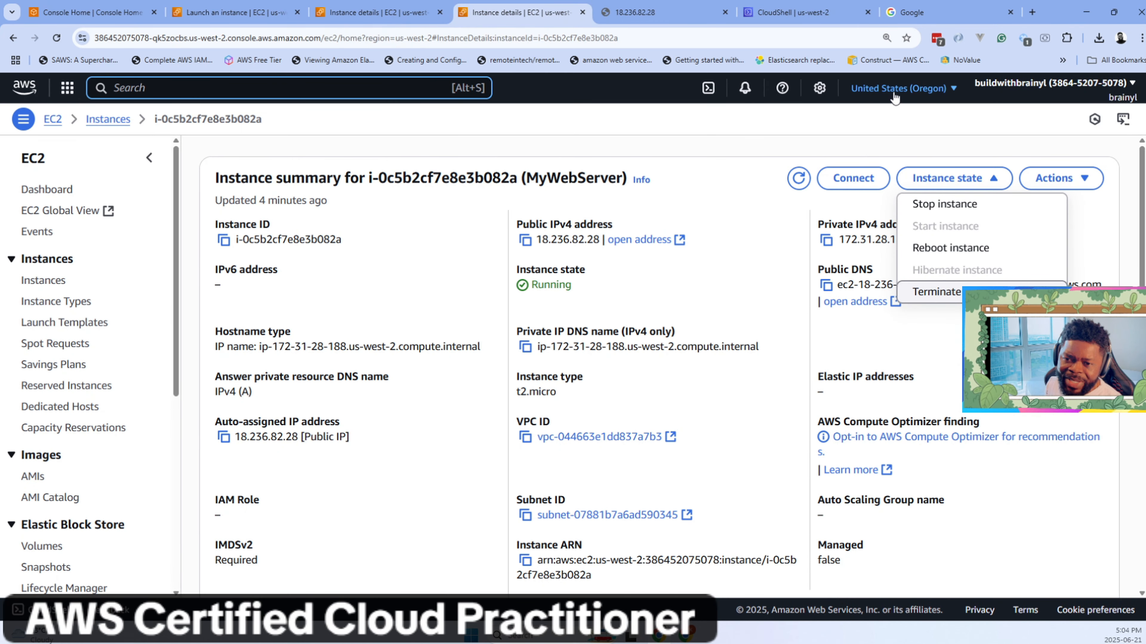
{"action": "left_click", "coordinate": [794, 12]}
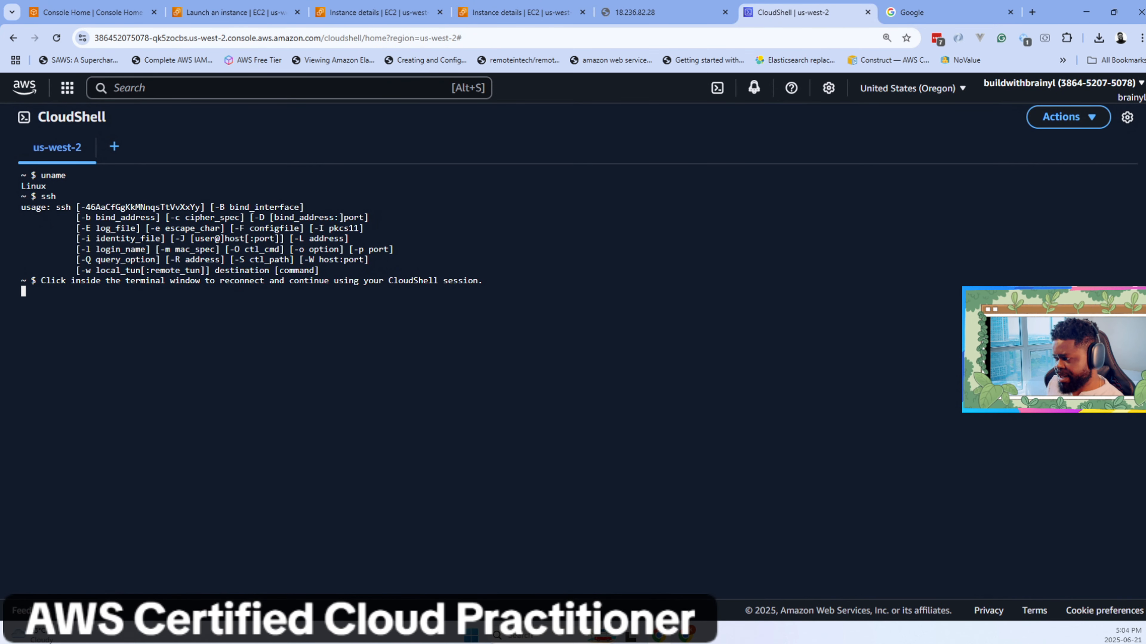
{"action": "left_click", "coordinate": [469, 289]}
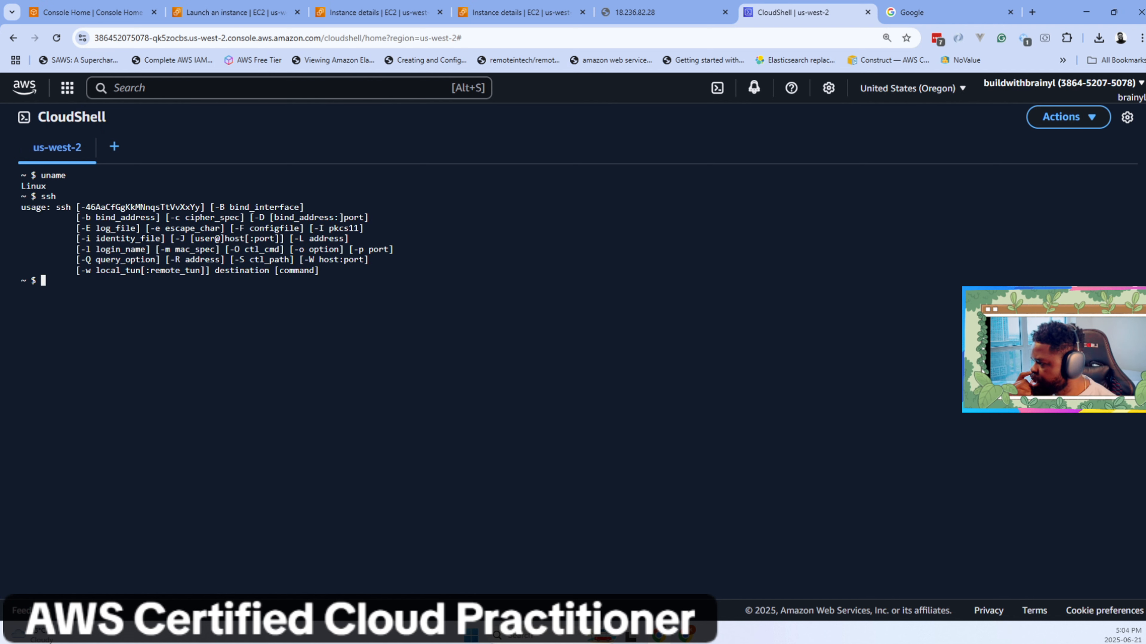
Clear the terminal and run uname to check the shell's operating system.
{"action": "type", "text": "clear"}
{"action": "key", "text": "Return"}
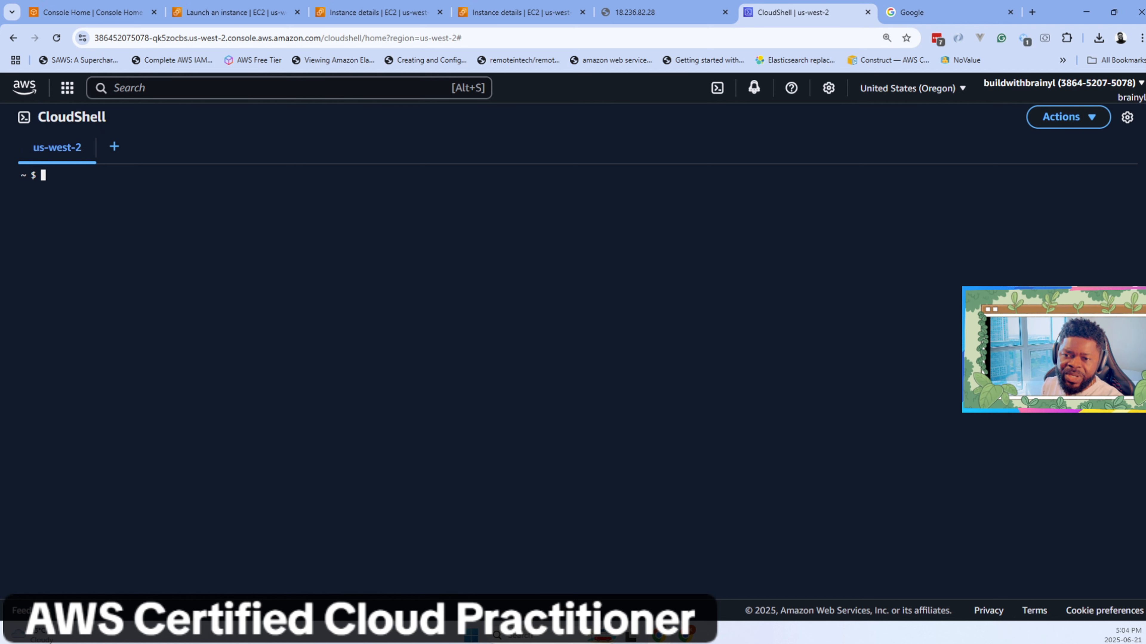
{"action": "type", "text": "uname"}
{"action": "key", "text": "Return"}
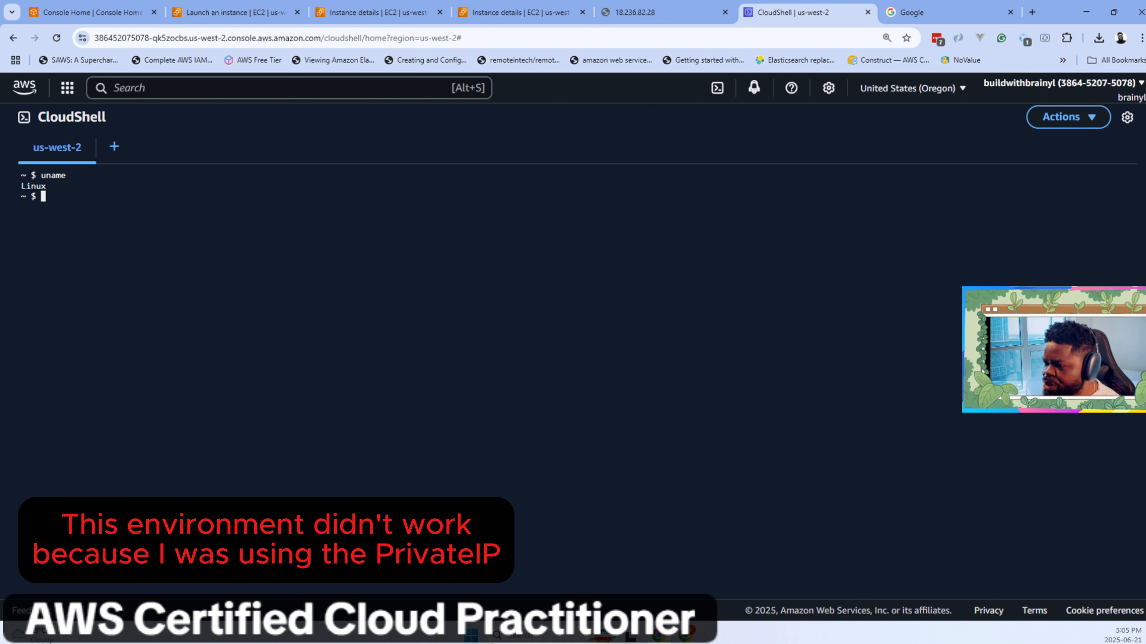
Copy the private IPv4 address from the MyWebServer instance summary.
{"action": "left_click", "coordinate": [633, 13]}
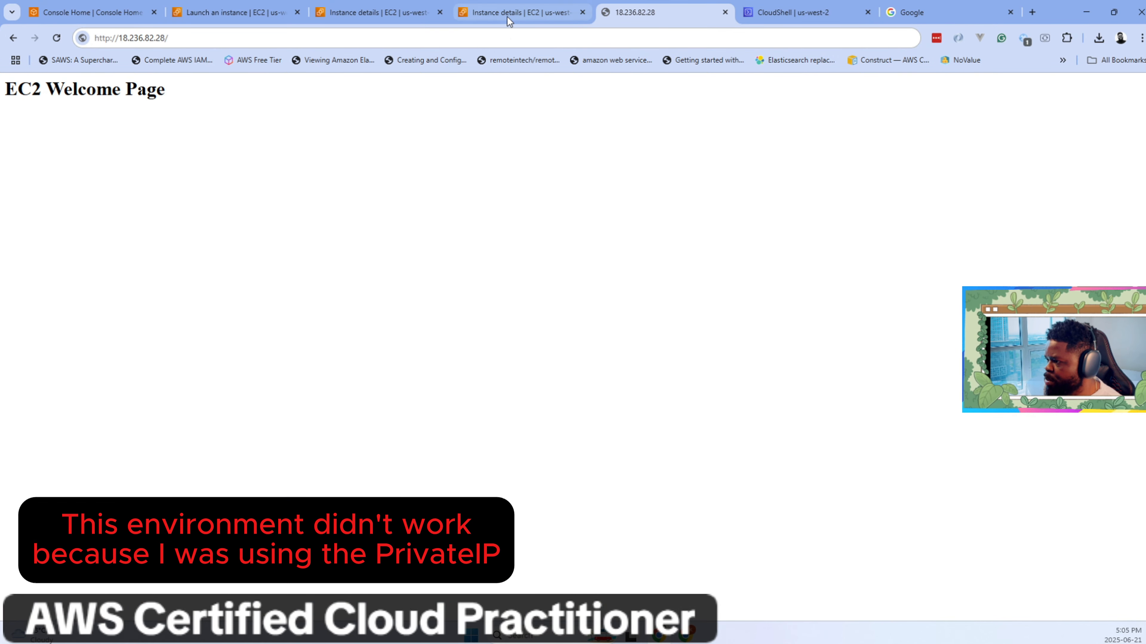
{"action": "left_click", "coordinate": [506, 12]}
{"action": "left_click", "coordinate": [826, 287]}
{"action": "left_click", "coordinate": [826, 240]}
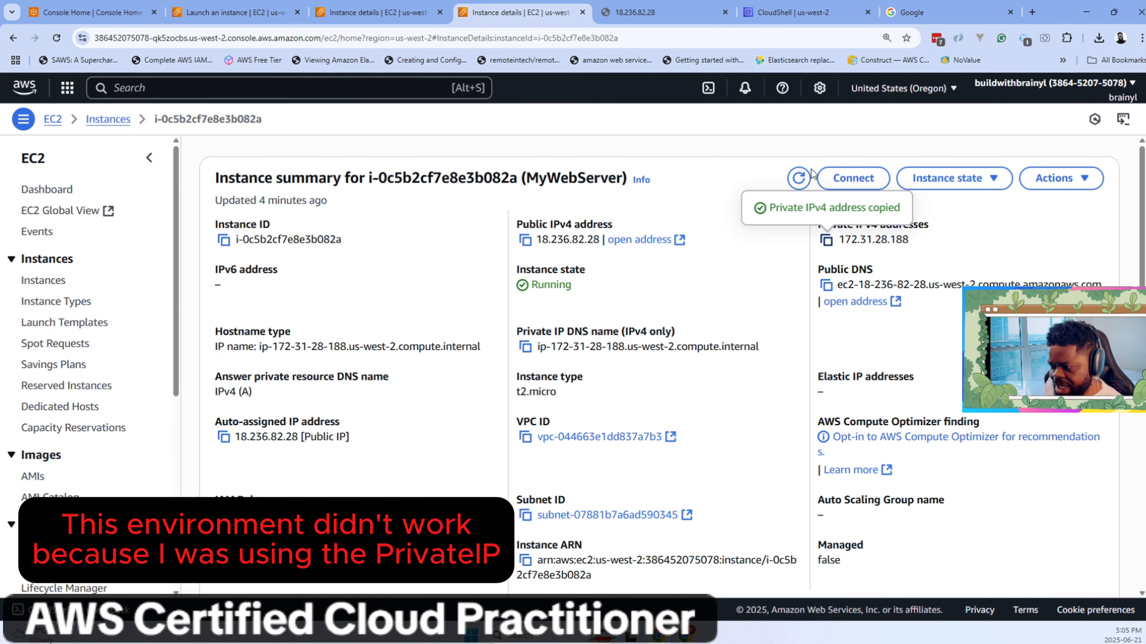
{"action": "left_click", "coordinate": [801, 14]}
{"action": "type", "text": "ssh"}
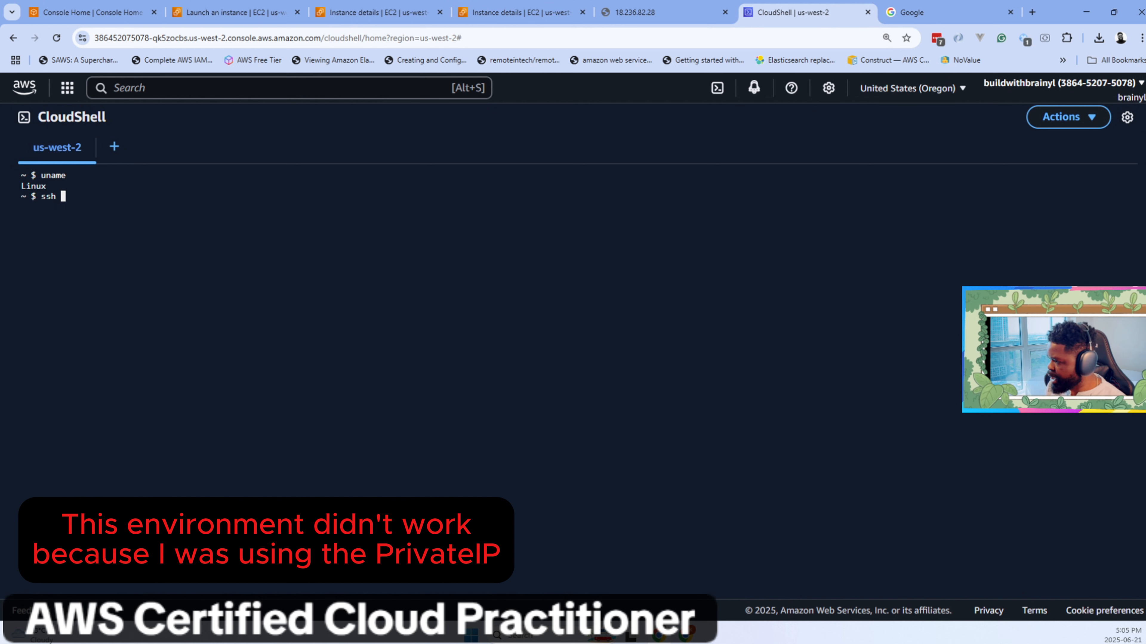
{"action": "type", "text": " ec"}
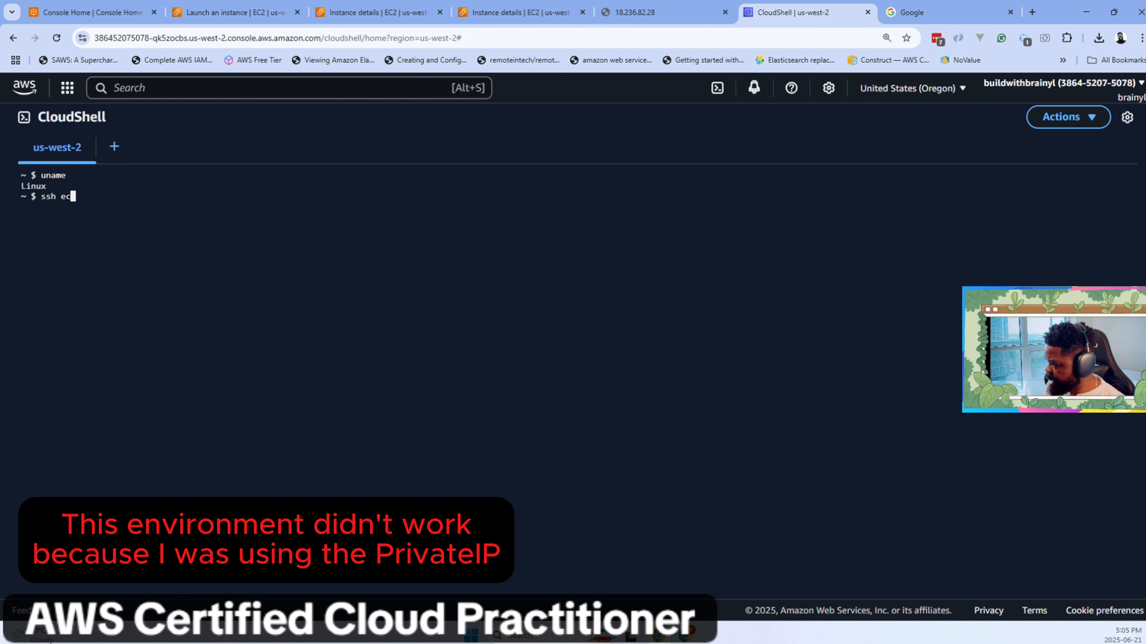
{"action": "type", "text": "2-user@"}
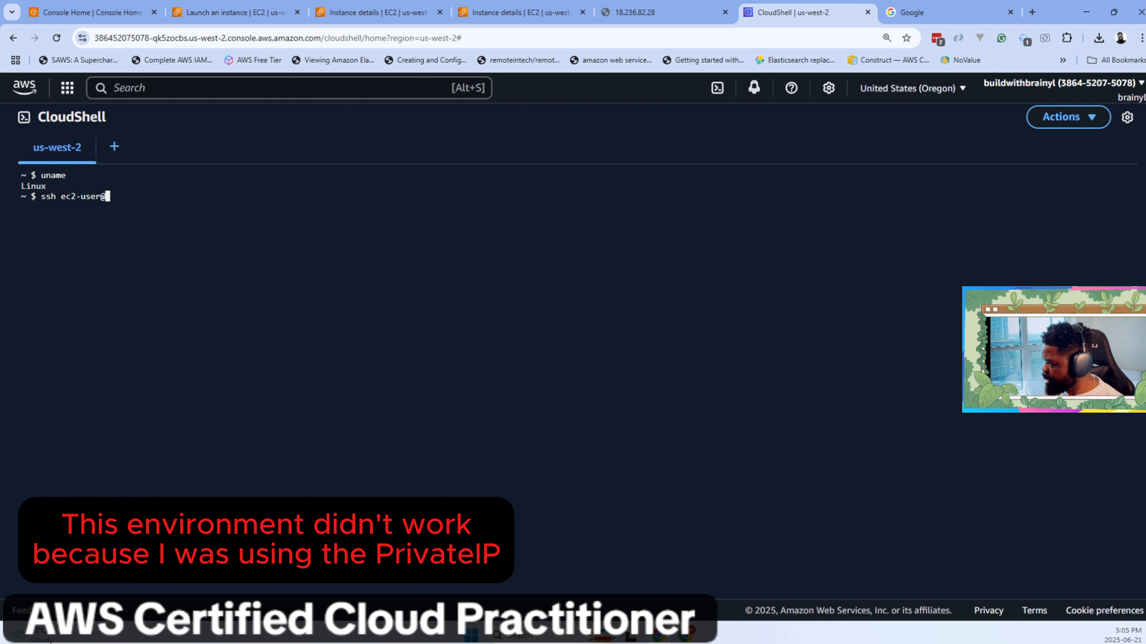
{"action": "key", "text": "ctrl+v"}
{"action": "key", "text": "Return"}
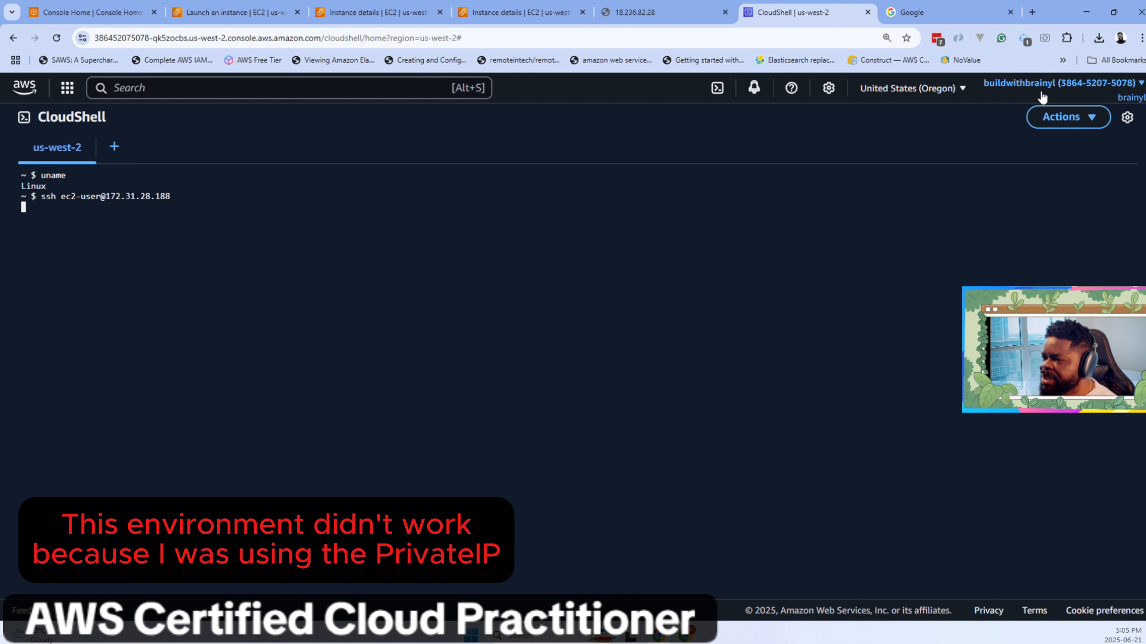
{"action": "left_click", "coordinate": [893, 93]}
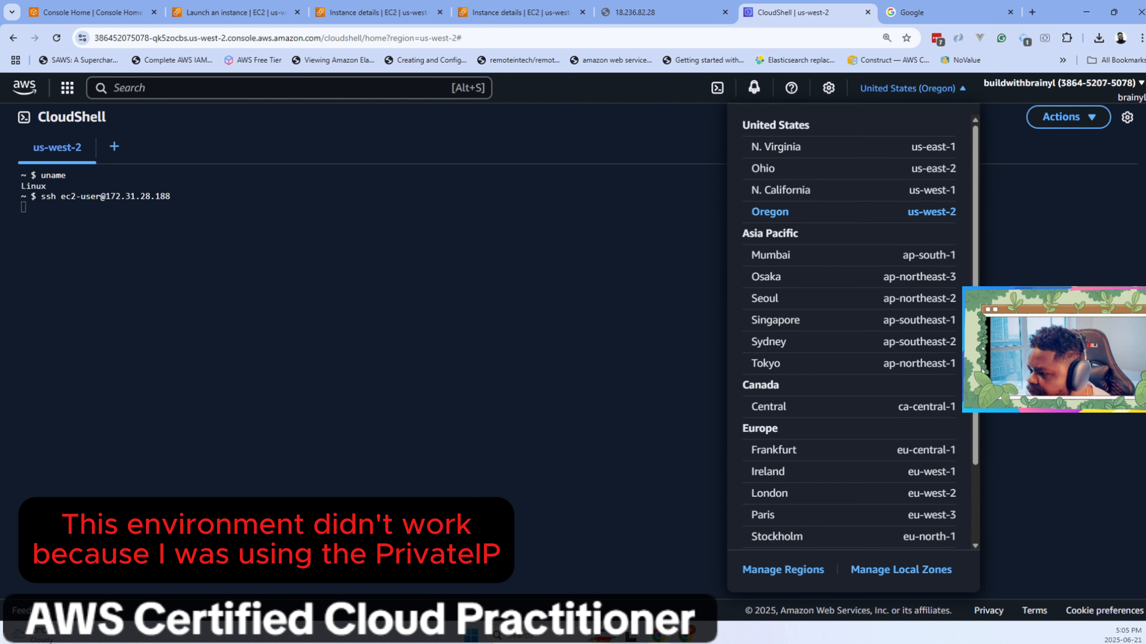
{"action": "left_click", "coordinate": [586, 271]}
{"action": "key", "text": "ctrl+c"}
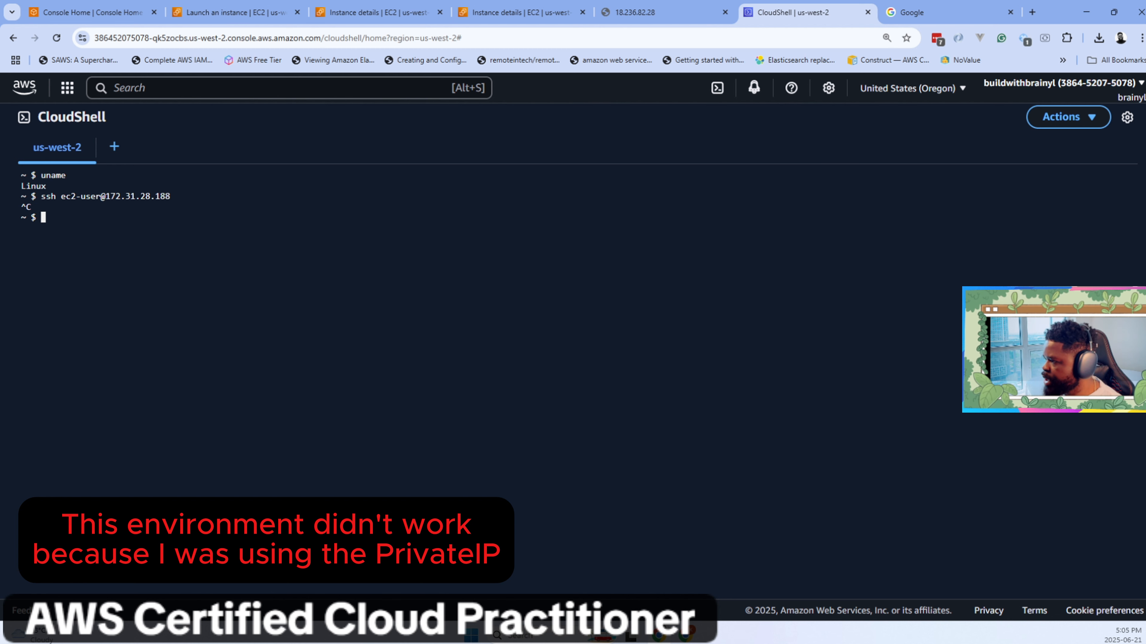
Upload MyWebServer.pem from the Downloads folder to the CloudShell environment.
{"action": "right_click", "coordinate": [373, 312]}
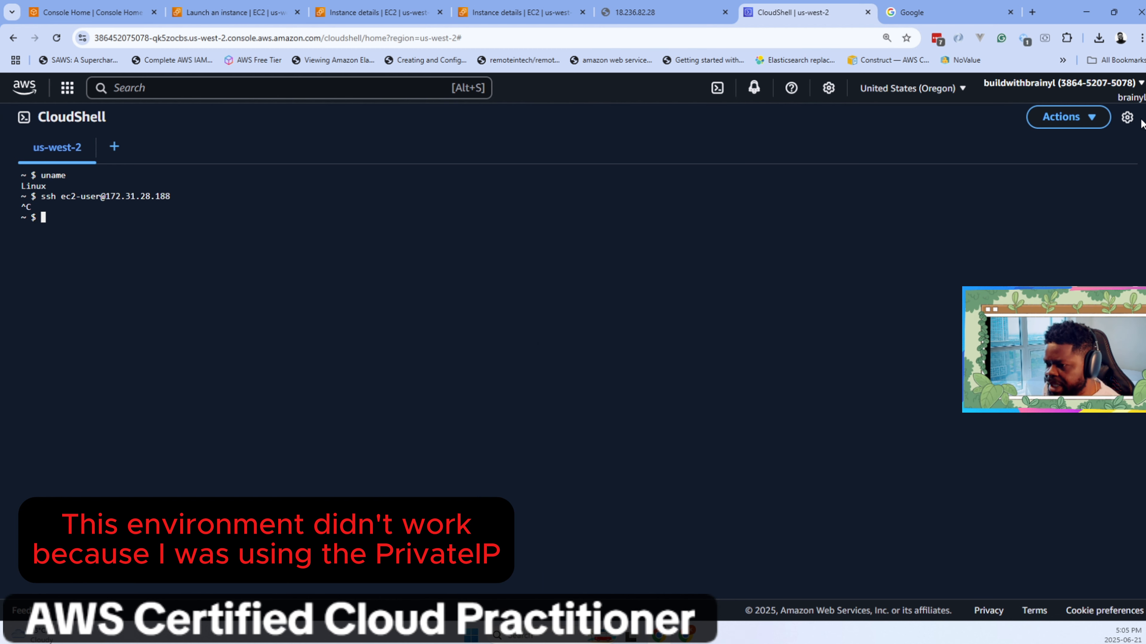
{"action": "left_click", "coordinate": [1127, 118]}
{"action": "left_click", "coordinate": [862, 206]}
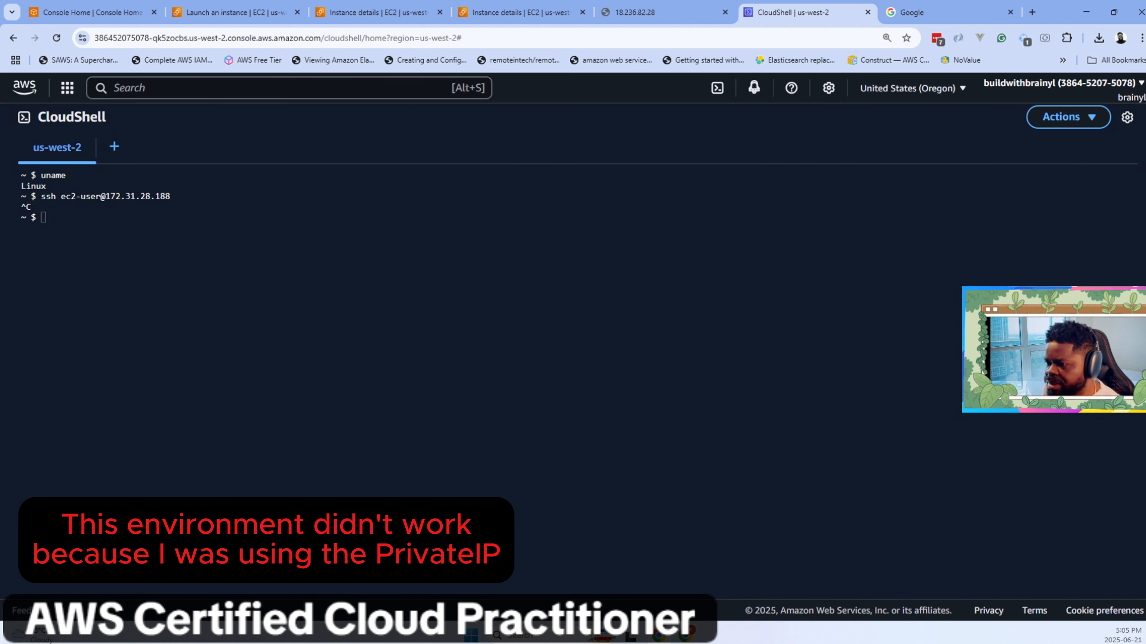
{"action": "left_click", "coordinate": [1066, 117]}
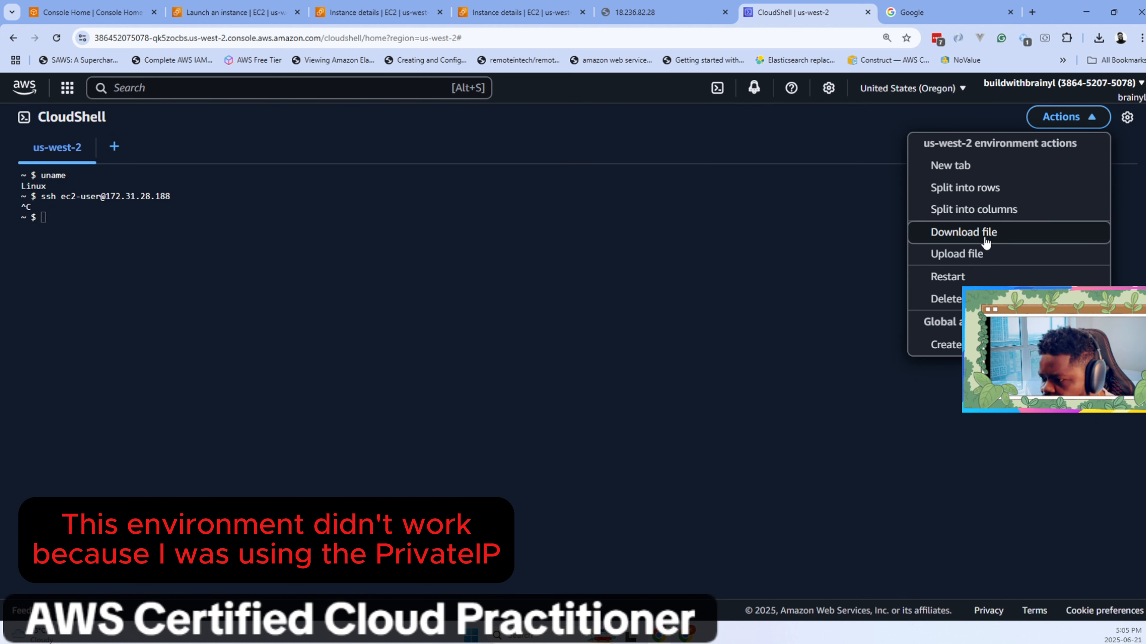
{"action": "left_click", "coordinate": [984, 251]}
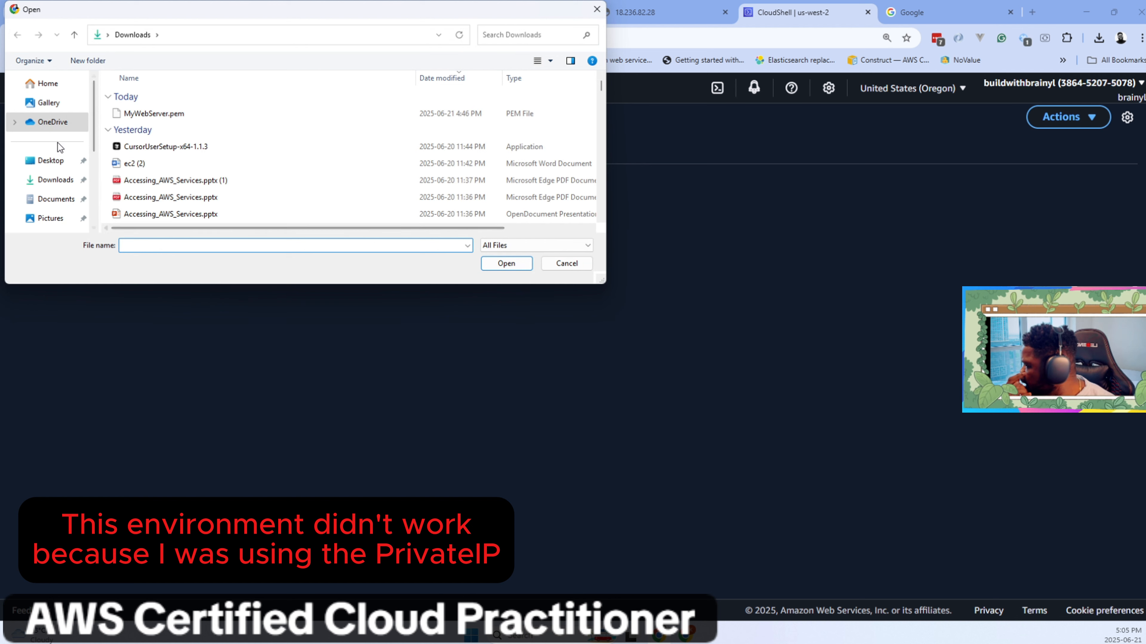
{"action": "left_click", "coordinate": [127, 114]}
{"action": "left_click", "coordinate": [518, 265]}
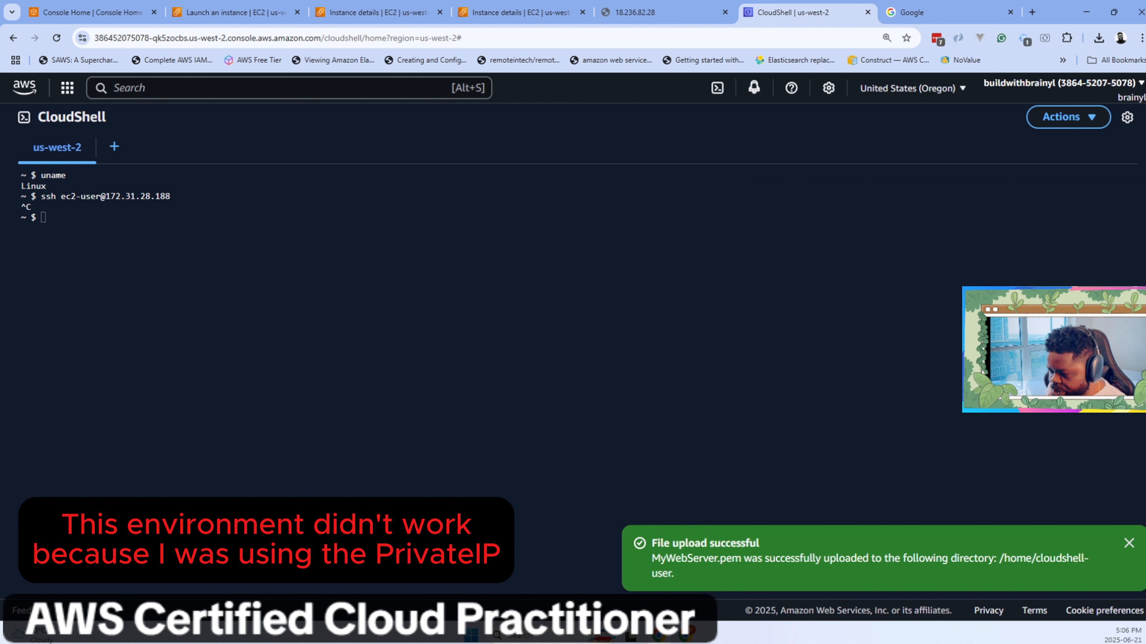
List the contents of /home/cloudshell-user to check for the uploaded key file.
{"action": "left_click", "coordinate": [44, 218]}
{"action": "type", "text": "sudo"}
{"action": "key", "text": "BackSpace"}
{"action": "key", "text": "BackSpace"}
{"action": "key", "text": "BackSpace"}
{"action": "key", "text": "BackSpace"}
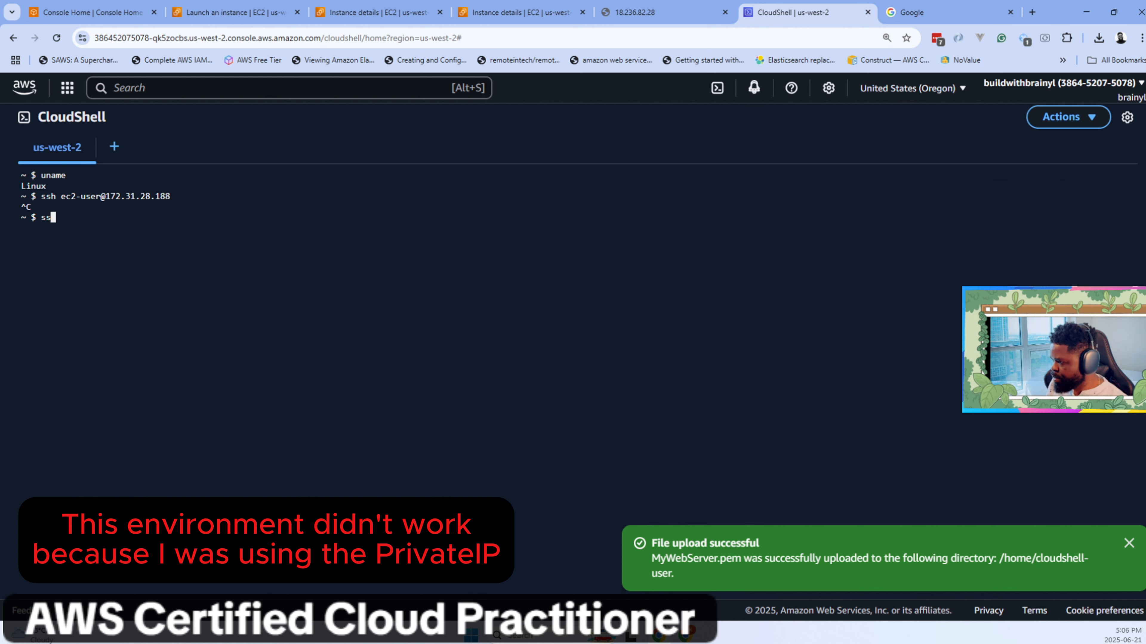
{"action": "type", "text": "ls /h"}
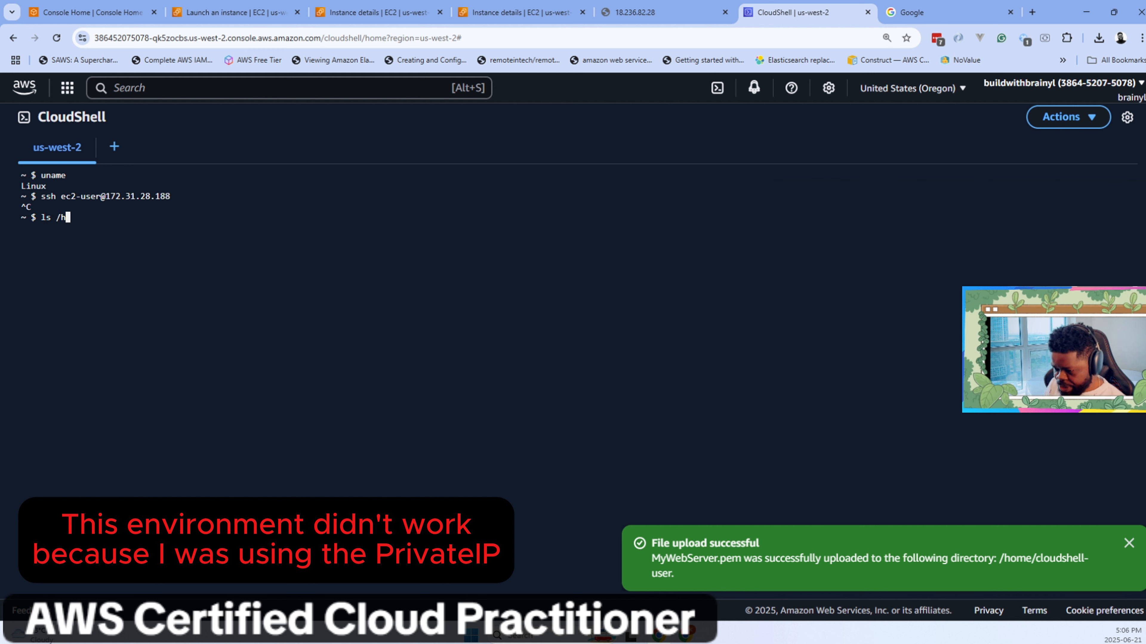
{"action": "type", "text": "ome/cloud"}
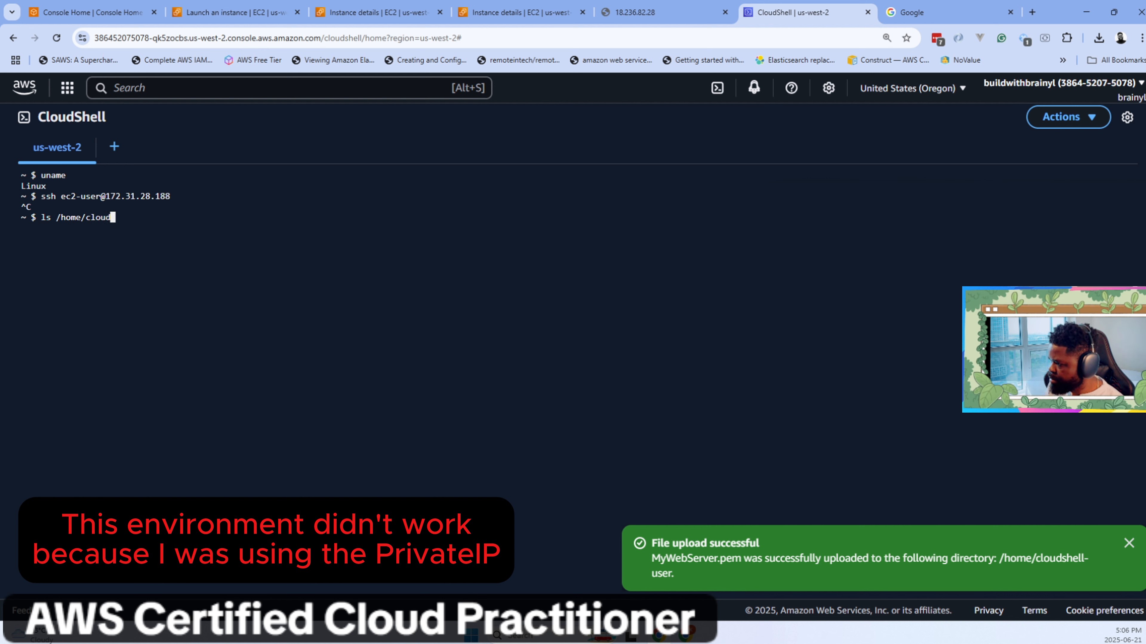
{"action": "type", "text": "shell-u"}
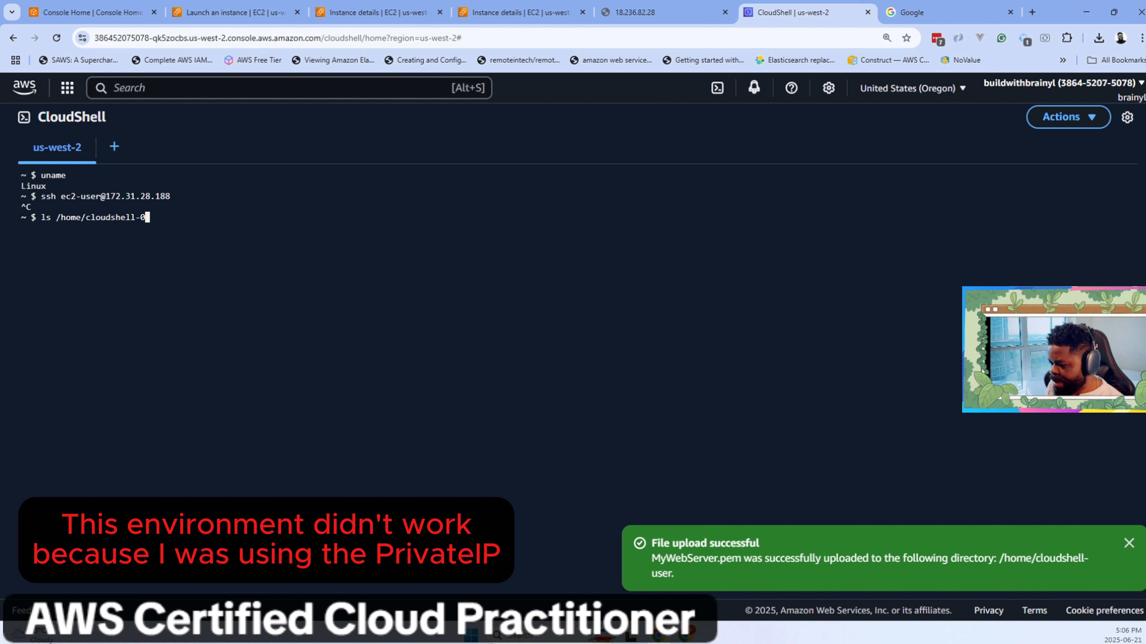
{"action": "key", "text": "BackSpace"}
{"action": "type", "text": "user"}
{"action": "key", "text": "Return"}
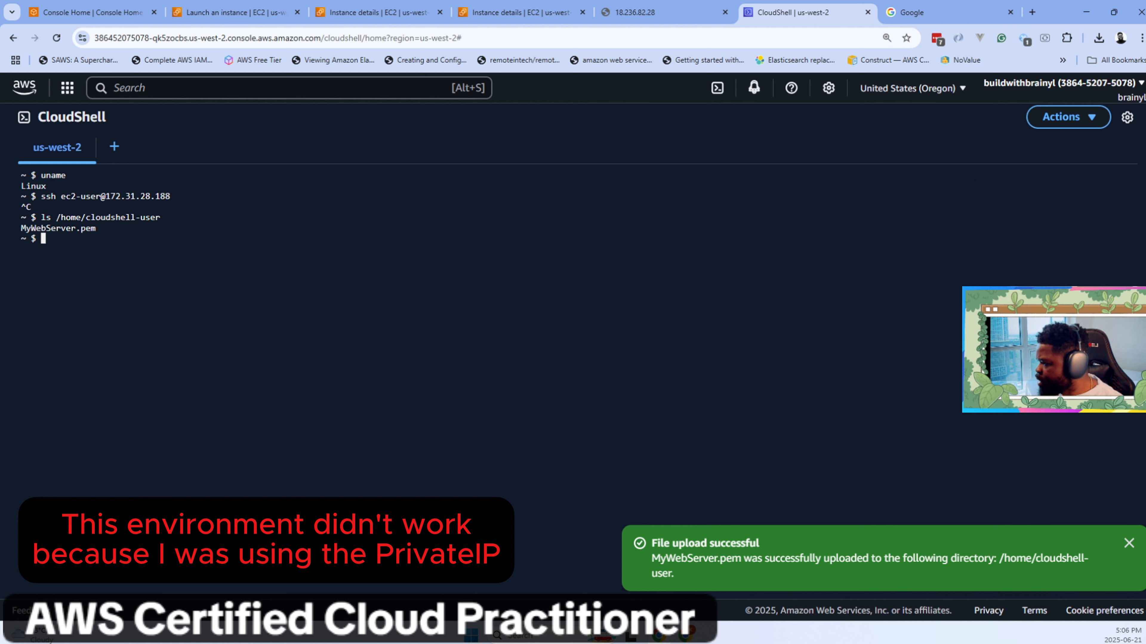
{"action": "type", "text": "ssh"}
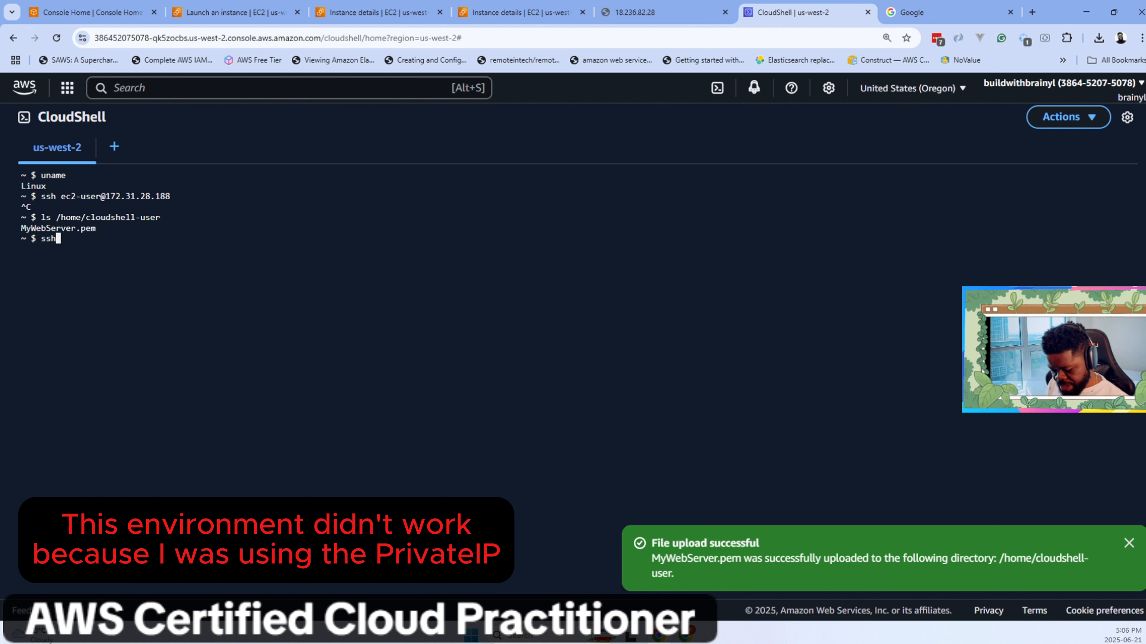
{"action": "type", "text": " -i"}
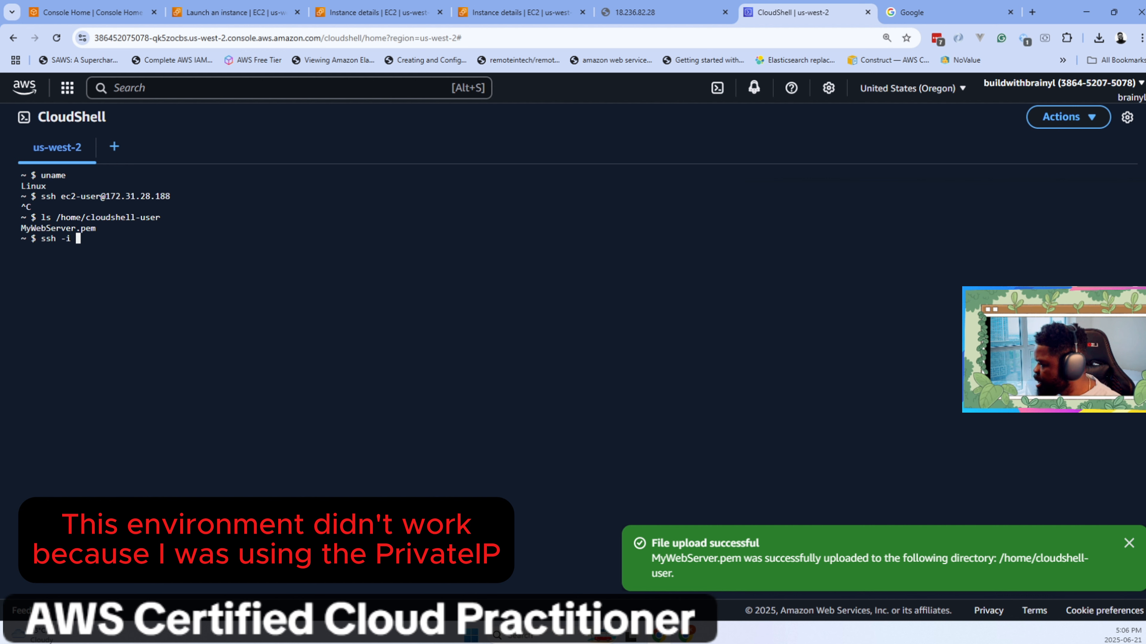
{"action": "left_click_drag", "start_coordinate": [56, 217], "coordinate": [160, 218]}
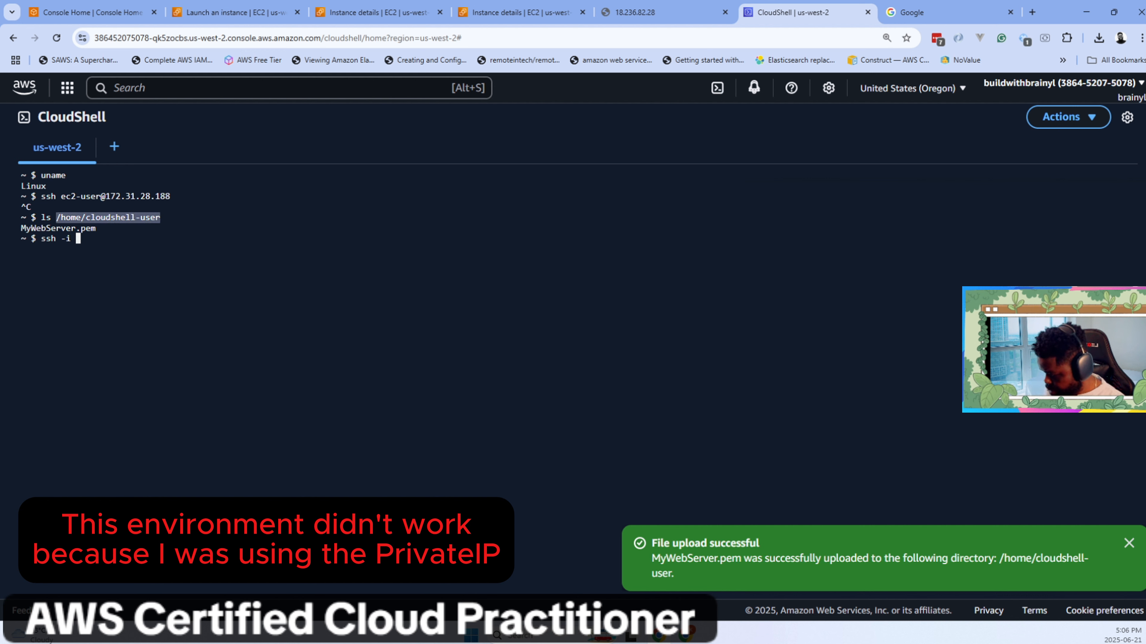
{"action": "key", "text": "ctrl+v"}
{"action": "type", "text": "/"}
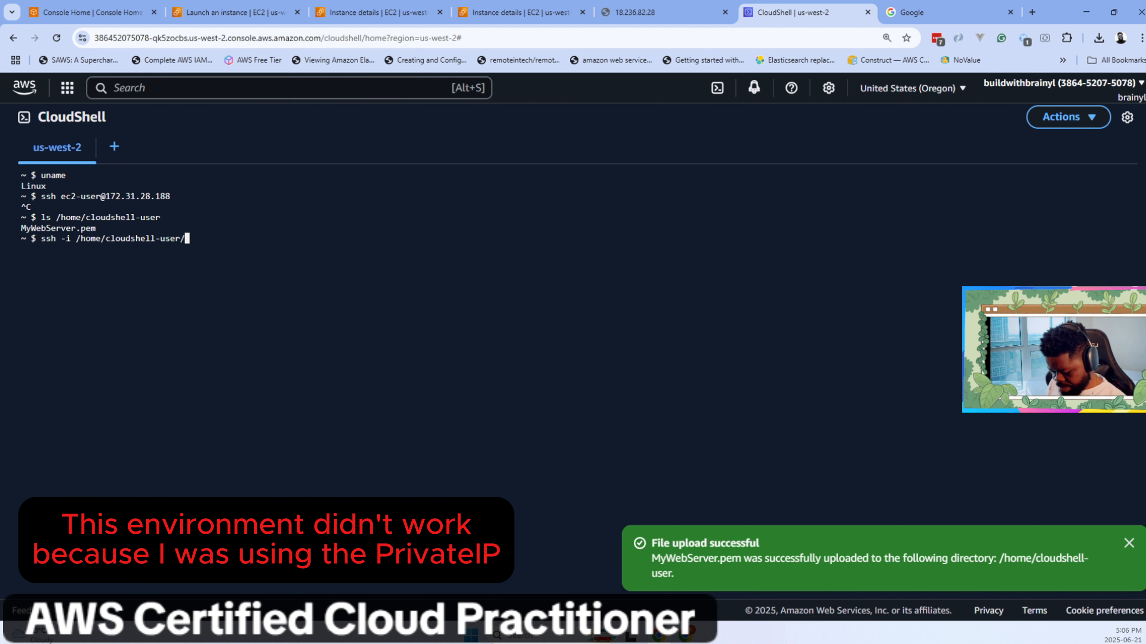
{"action": "type", "text": "My"}
{"action": "key", "text": "Tab"}
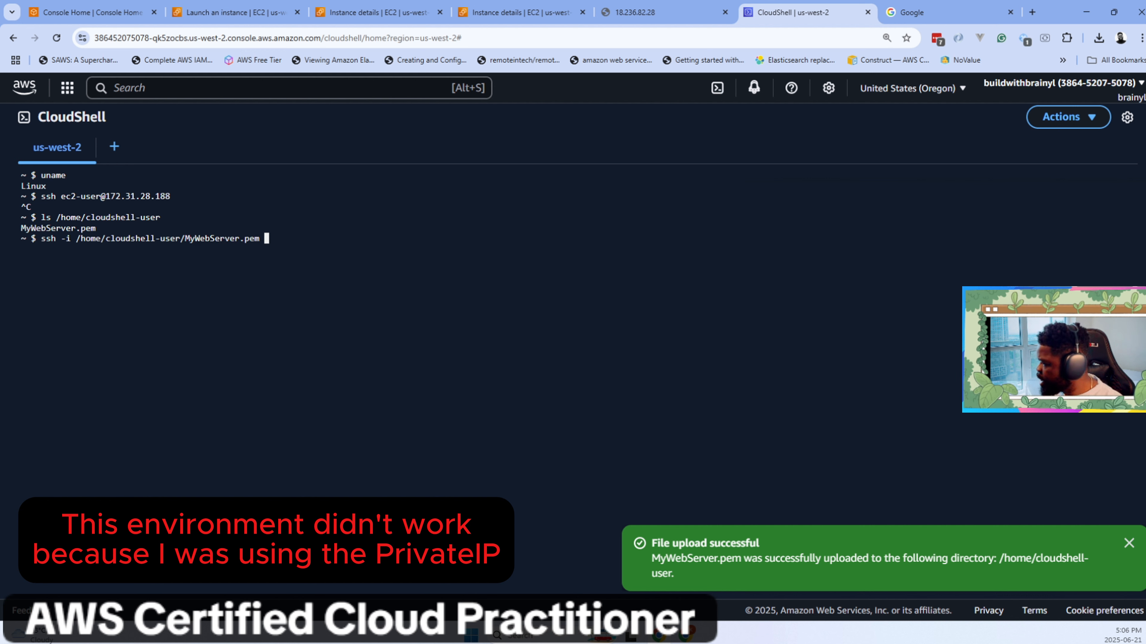
{"action": "left_click_drag", "start_coordinate": [61, 197], "coordinate": [170, 196]}
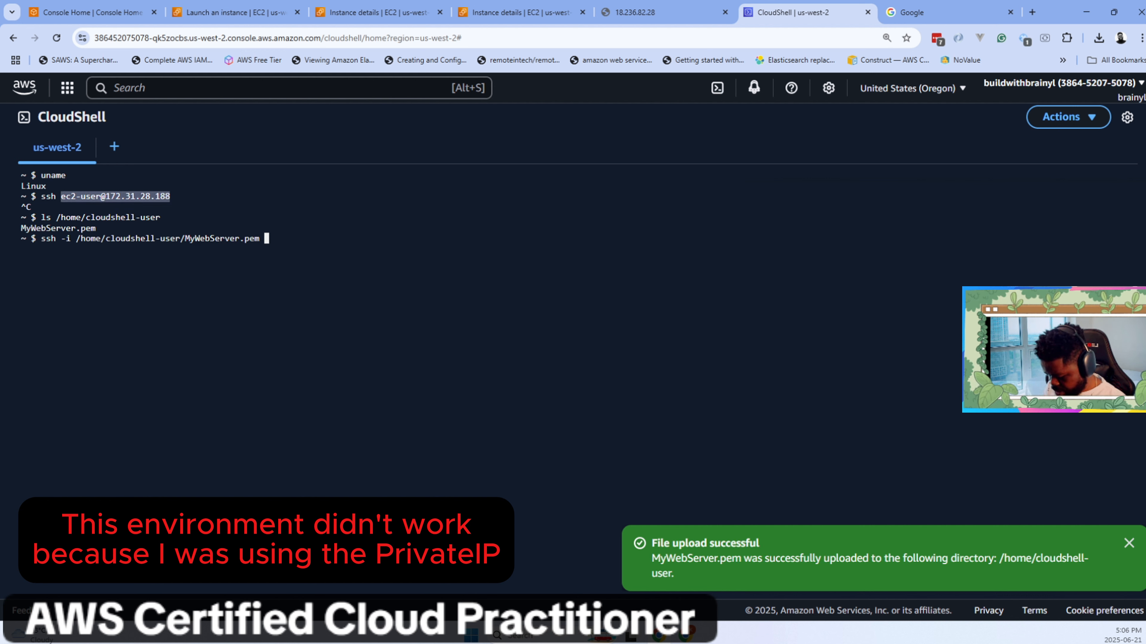
{"action": "key", "text": "ctrl+v"}
{"action": "key", "text": "Return"}
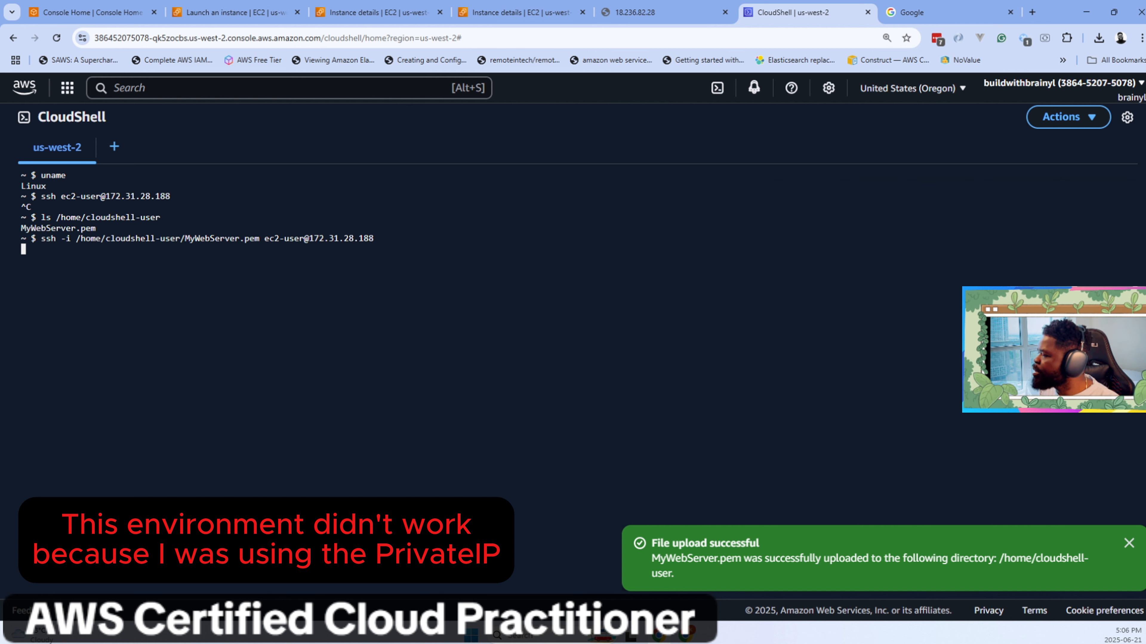
{"action": "left_click_drag", "start_coordinate": [36, 238], "coordinate": [375, 238]}
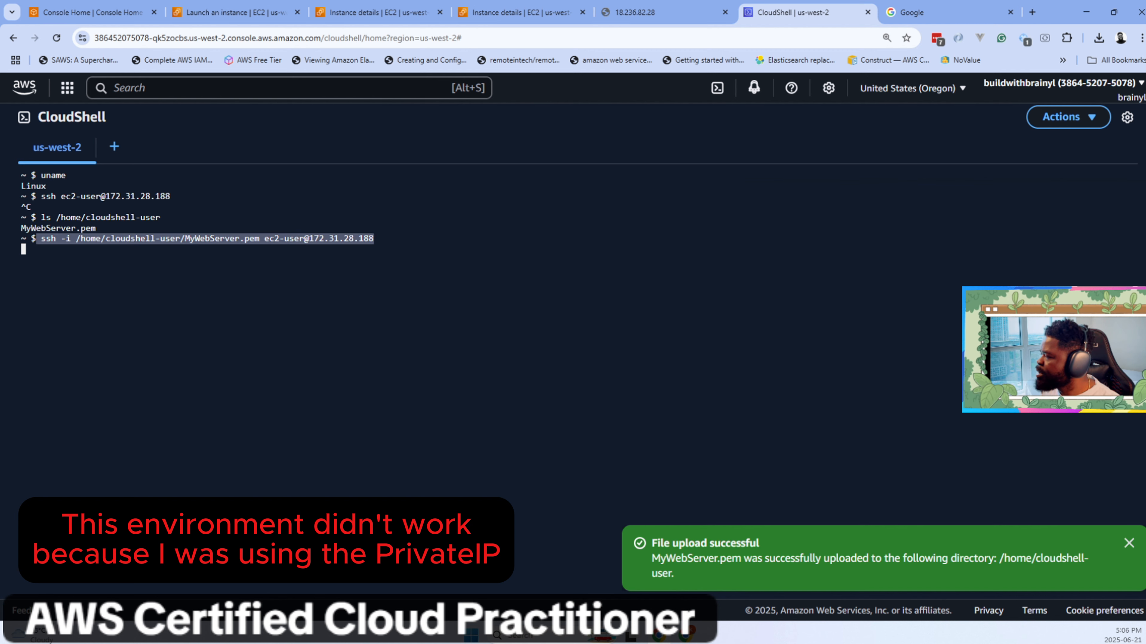
{"action": "key", "text": "ctrl+c"}
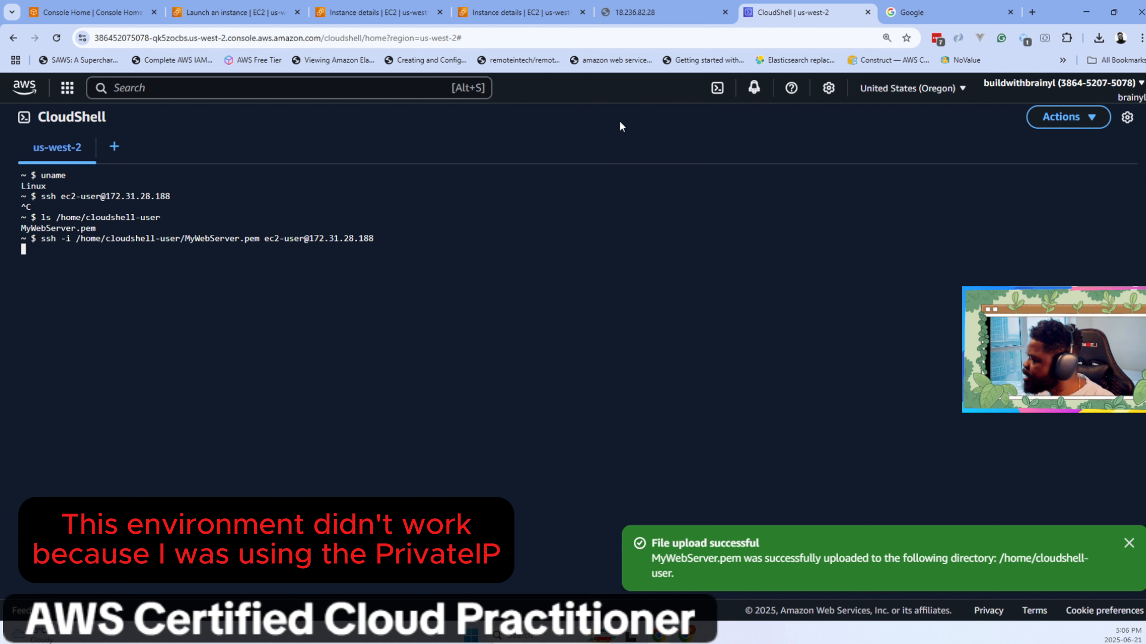
{"action": "left_click", "coordinate": [1127, 118]}
{"action": "left_click", "coordinate": [222, 253]}
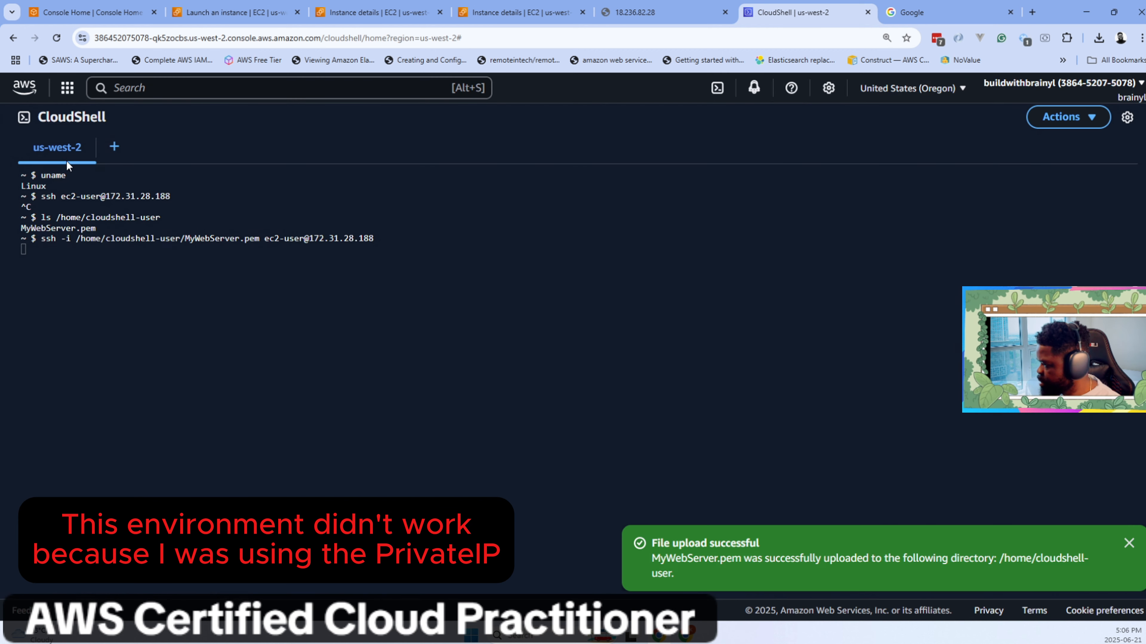
{"action": "left_click", "coordinate": [1036, 118]}
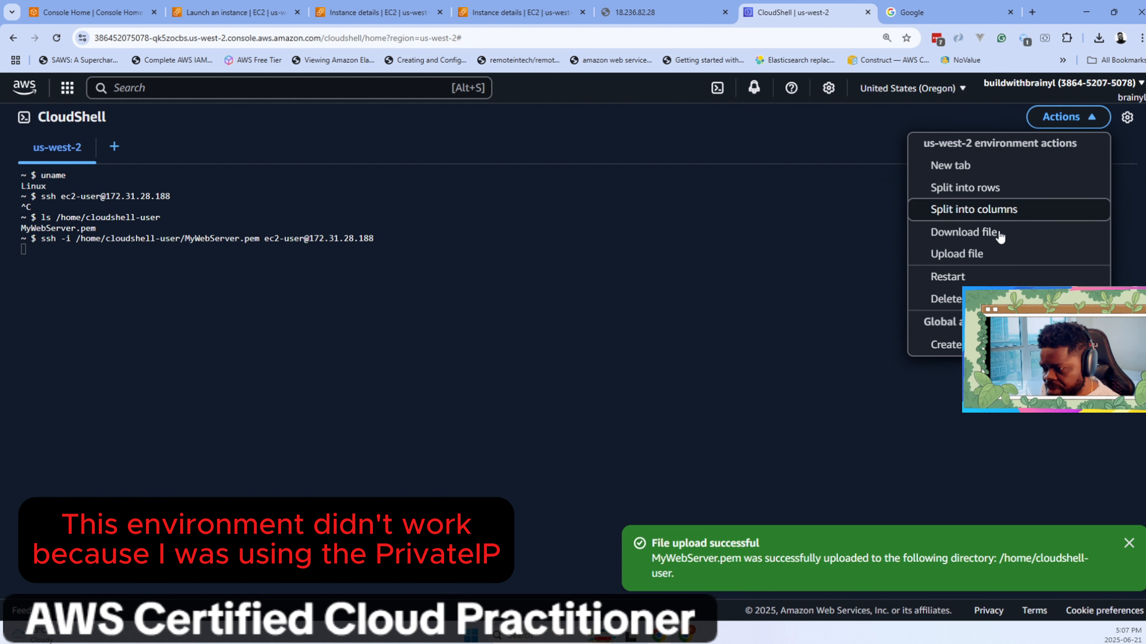
{"action": "left_click", "coordinate": [945, 344]}
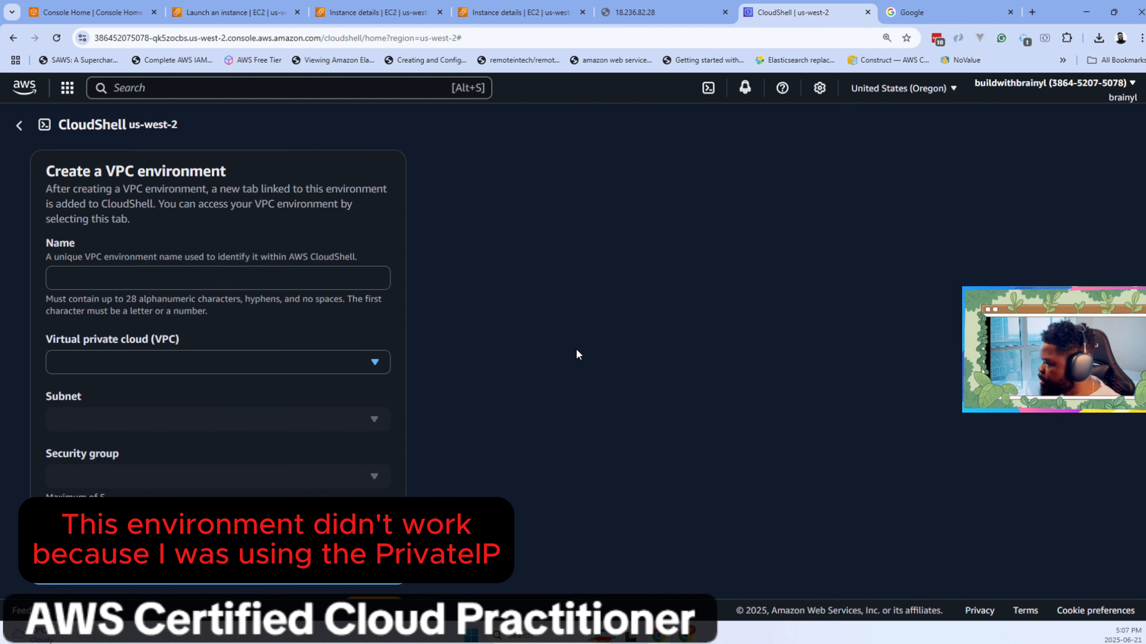
{"action": "left_click", "coordinate": [172, 363]}
{"action": "left_click", "coordinate": [637, 249]}
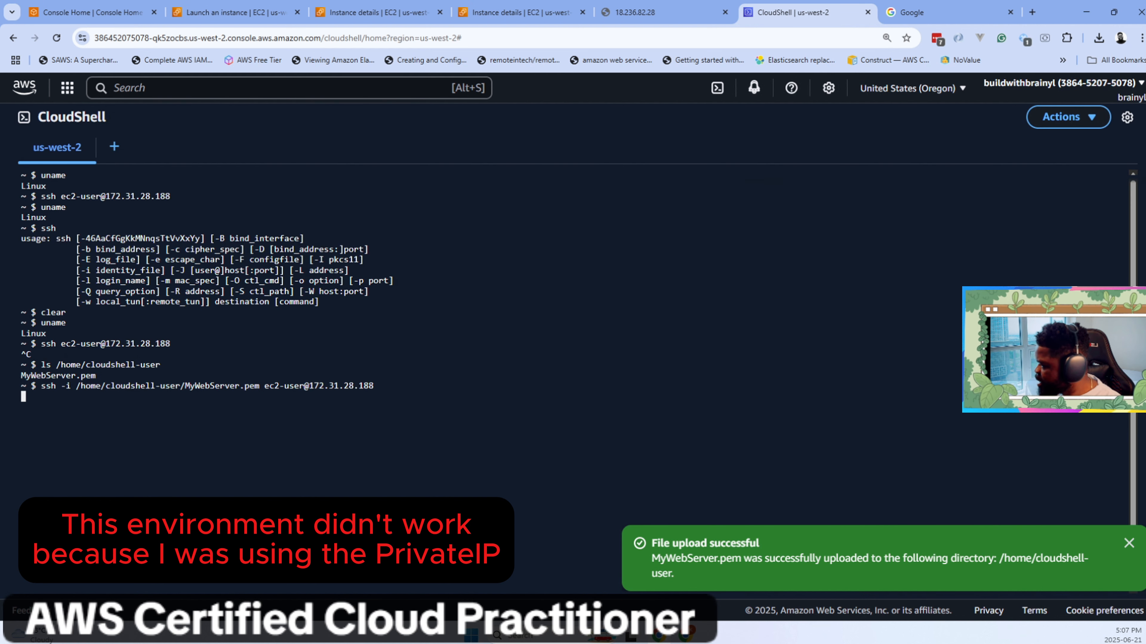
{"action": "left_click", "coordinate": [661, 17]}
{"action": "left_click", "coordinate": [794, 21]}
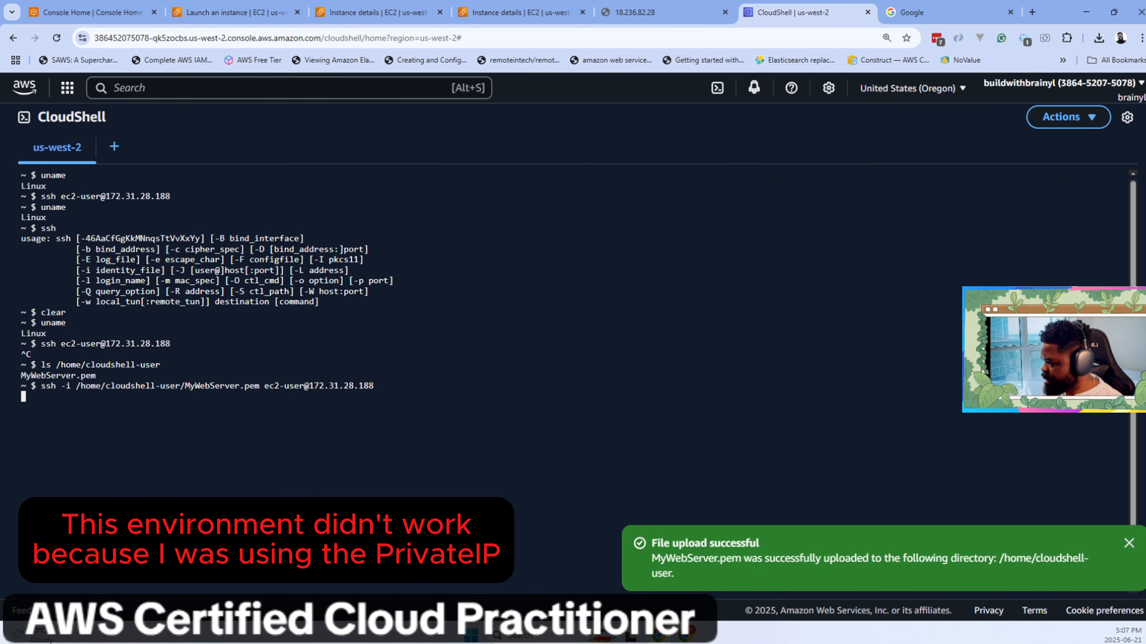
{"action": "key", "text": "ctrl+c"}
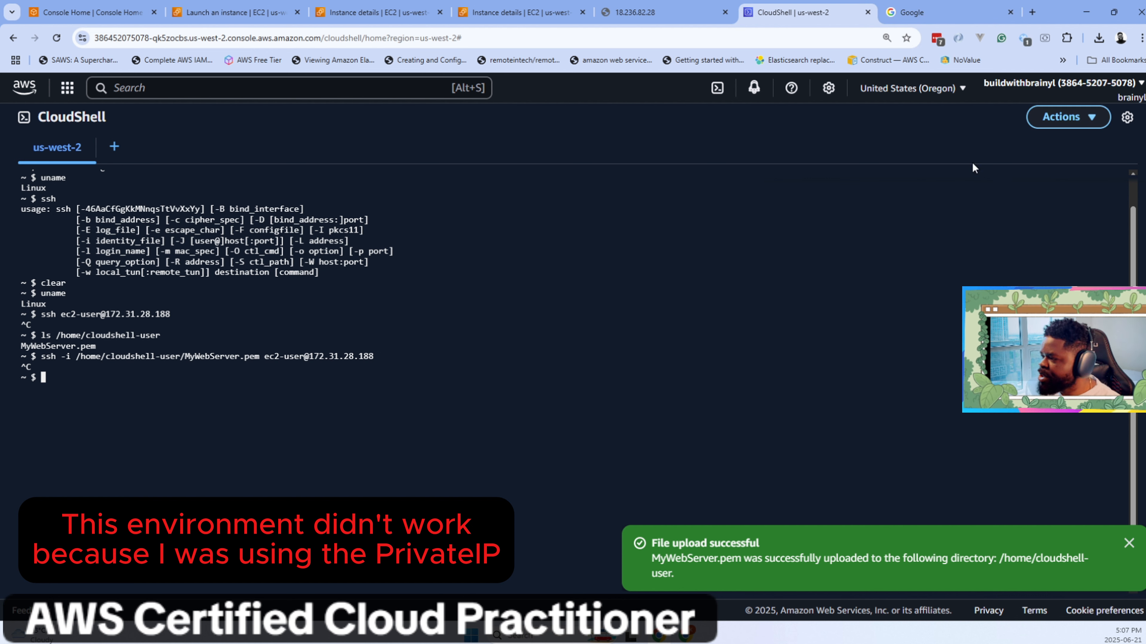
{"action": "key", "text": "Up"}
{"action": "key", "text": "Return"}
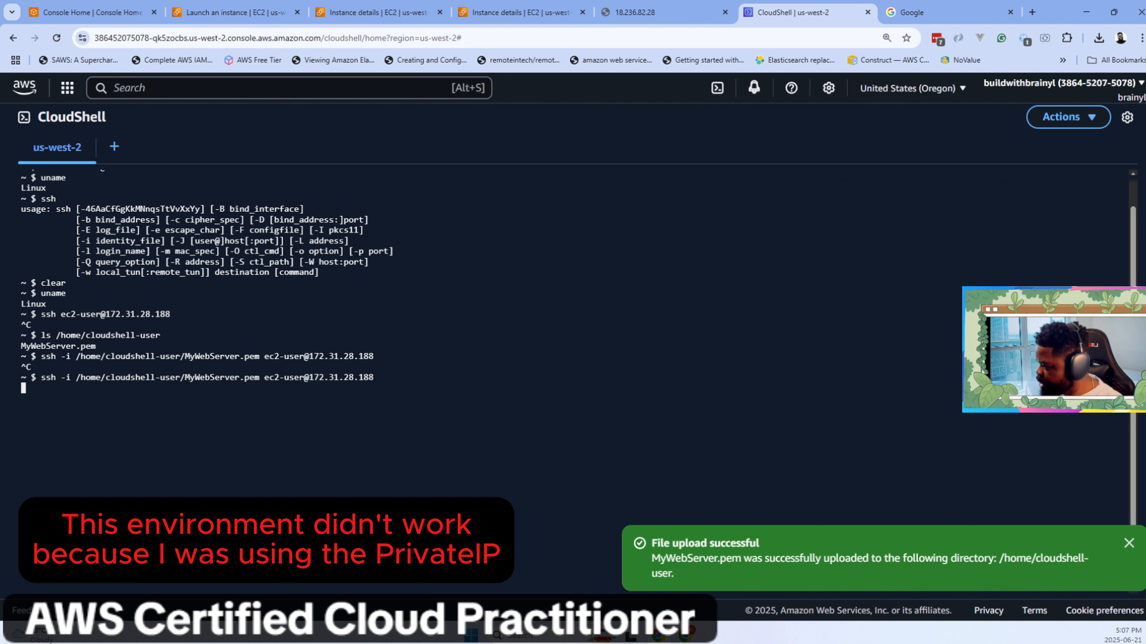
Compare MyWebServer's private IPv4 address in its instance details with the SSH target in CloudShell, and check its welcome page.
{"action": "left_click", "coordinate": [519, 12]}
{"action": "left_click", "coordinate": [826, 240]}
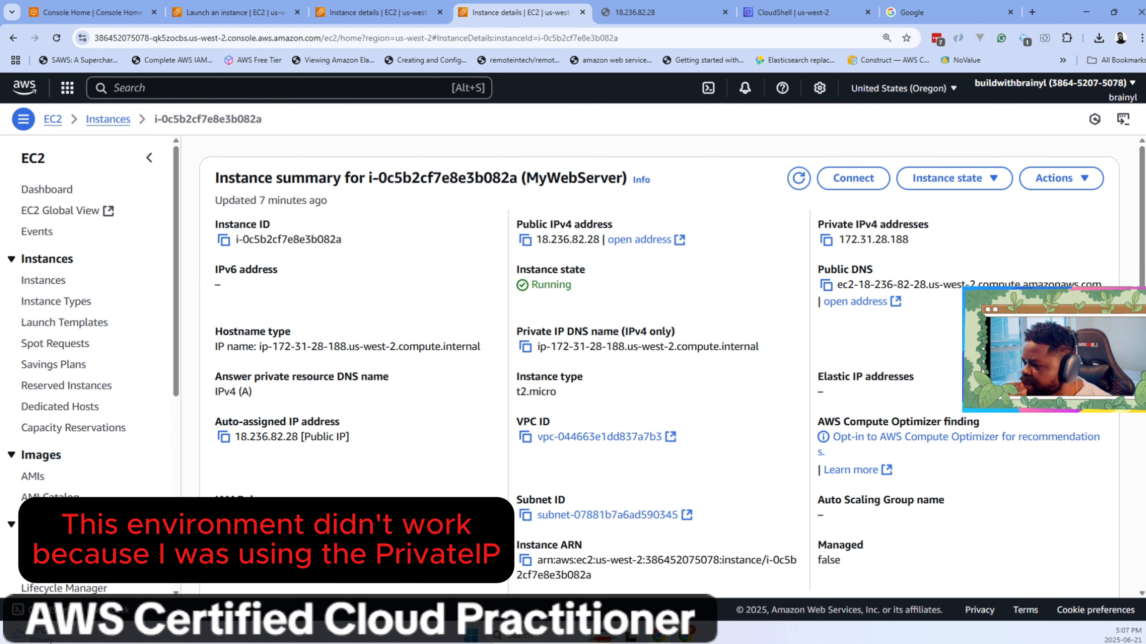
{"action": "left_click", "coordinate": [654, 13]}
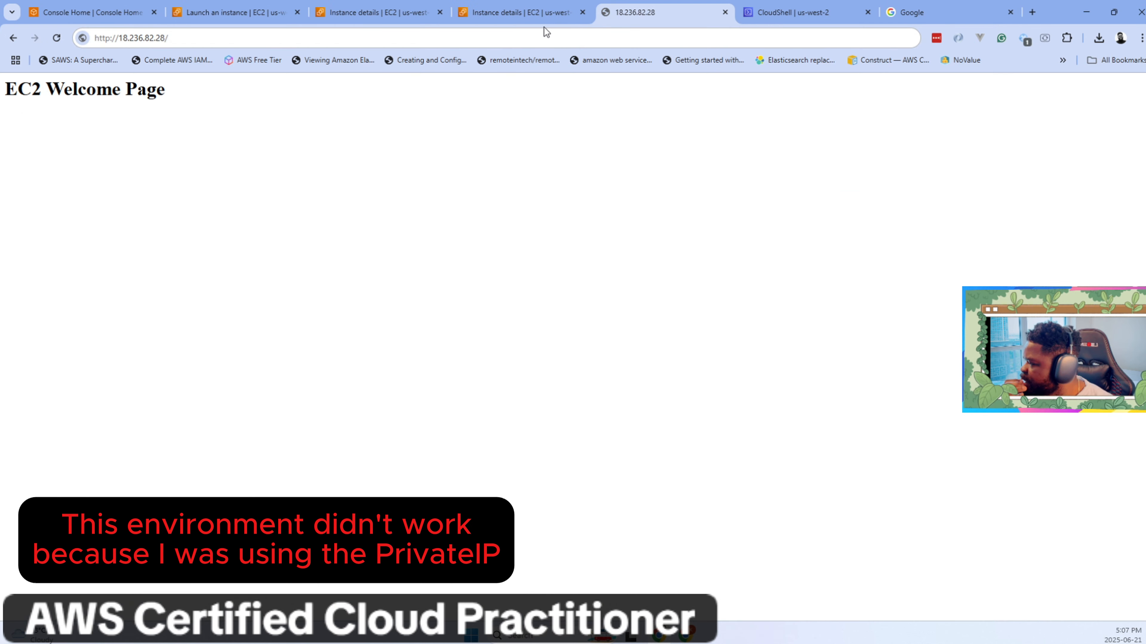
{"action": "left_click", "coordinate": [801, 10]}
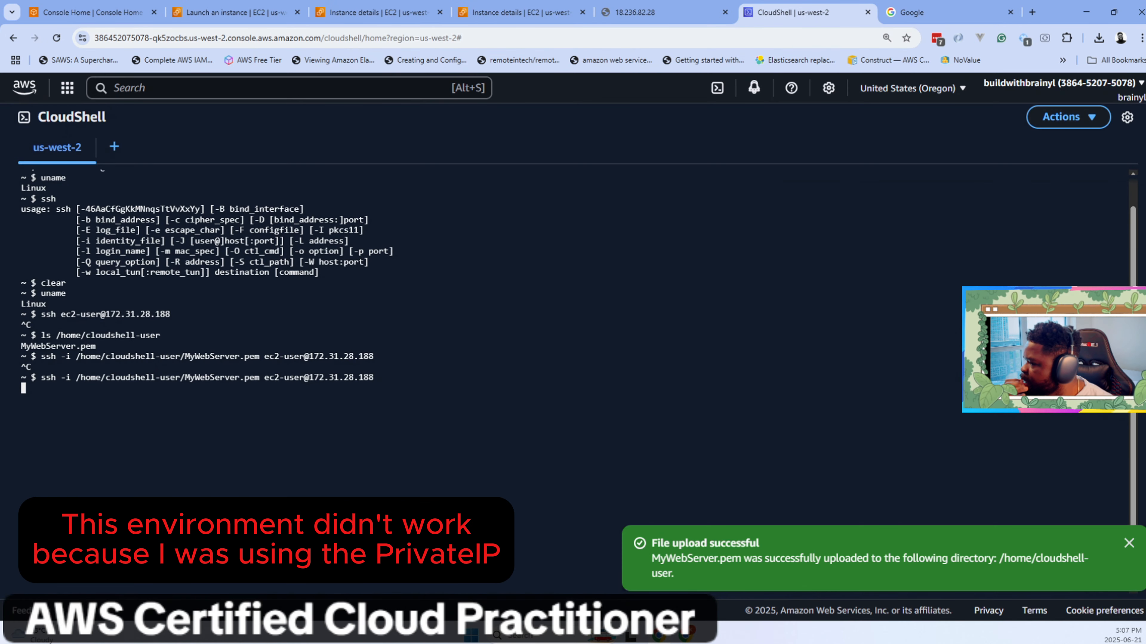
{"action": "left_click", "coordinate": [648, 18]}
{"action": "left_click", "coordinate": [518, 14]}
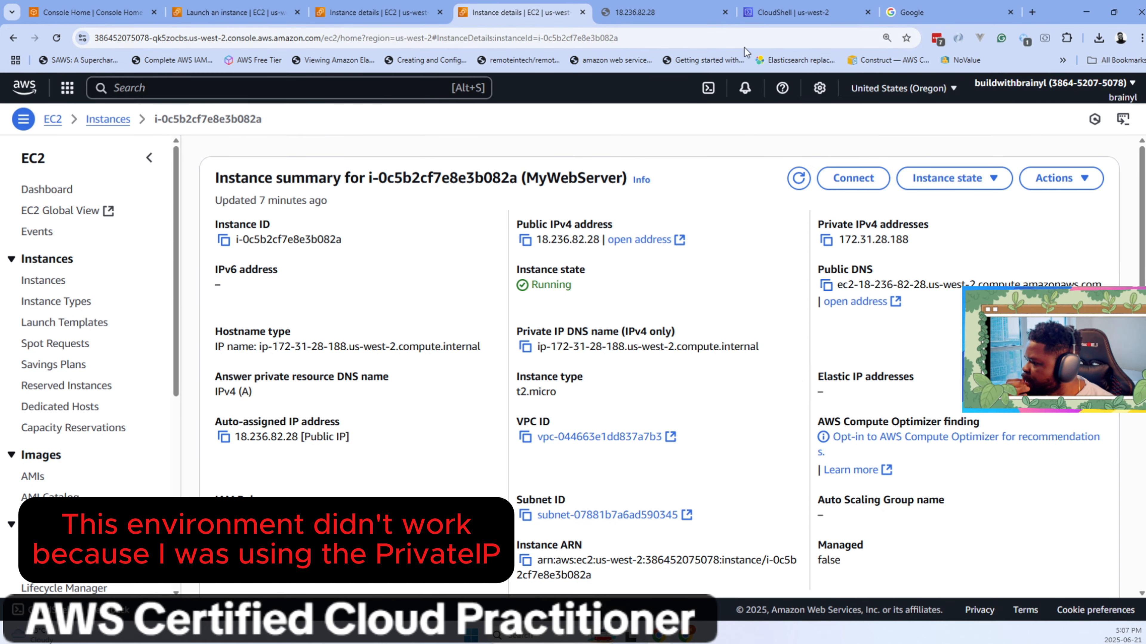
Examine the inbound and outbound rules of MyWebServer's security group, including the allowed source for port 22.
{"action": "scroll", "coordinate": [801, 374], "scroll_direction": "down", "scroll_amount": 5}
{"action": "scroll", "coordinate": [801, 374], "scroll_direction": "down", "scroll_amount": 3}
{"action": "scroll", "coordinate": [801, 374], "scroll_direction": "up", "scroll_amount": 3}
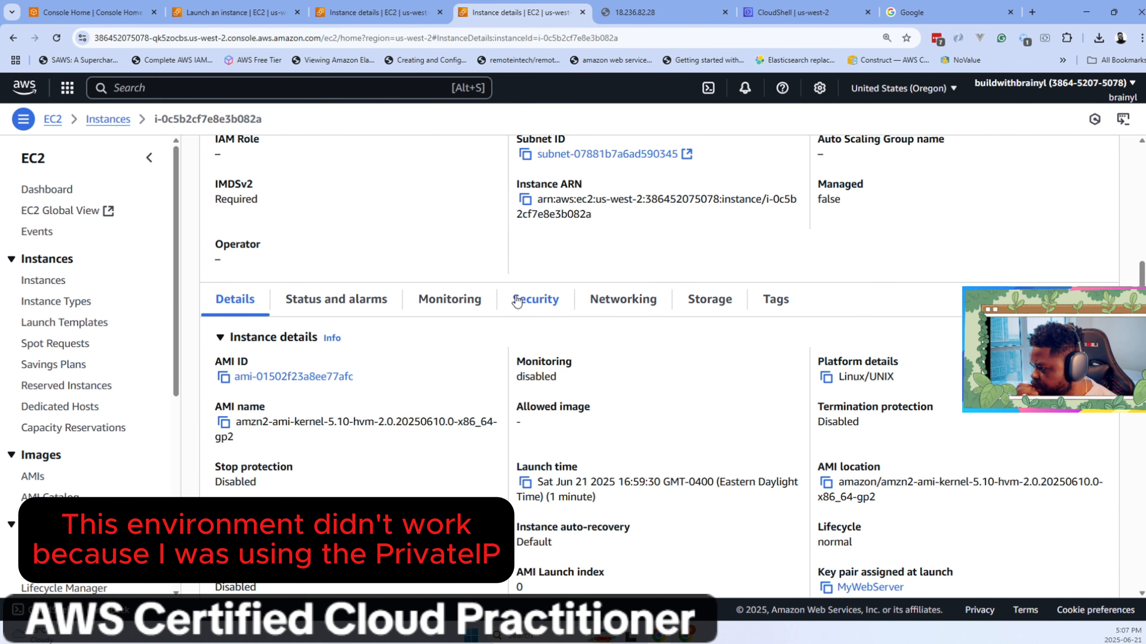
{"action": "left_click", "coordinate": [525, 299]}
{"action": "scroll", "coordinate": [604, 416], "scroll_direction": "down", "scroll_amount": 3}
{"action": "scroll", "coordinate": [607, 414], "scroll_direction": "up", "scroll_amount": 2}
{"action": "scroll", "coordinate": [614, 409], "scroll_direction": "down", "scroll_amount": 1}
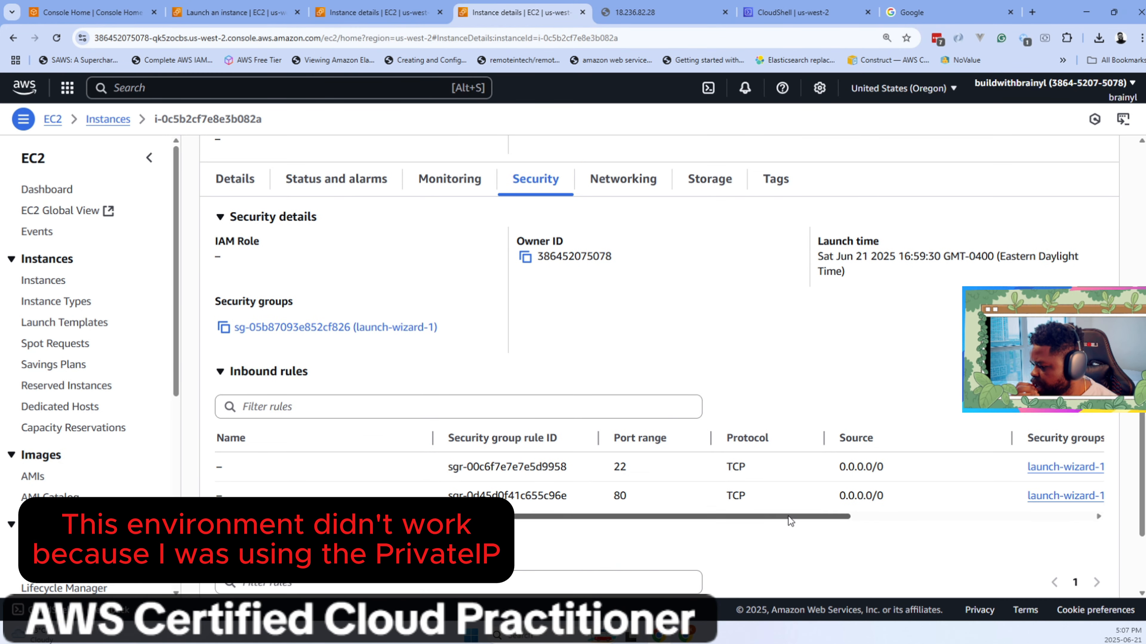
{"action": "left_click_drag", "start_coordinate": [839, 467], "coordinate": [877, 468]}
{"action": "left_click_drag", "start_coordinate": [832, 515], "coordinate": [677, 521]}
{"action": "scroll", "coordinate": [632, 496], "scroll_direction": "down", "scroll_amount": 2}
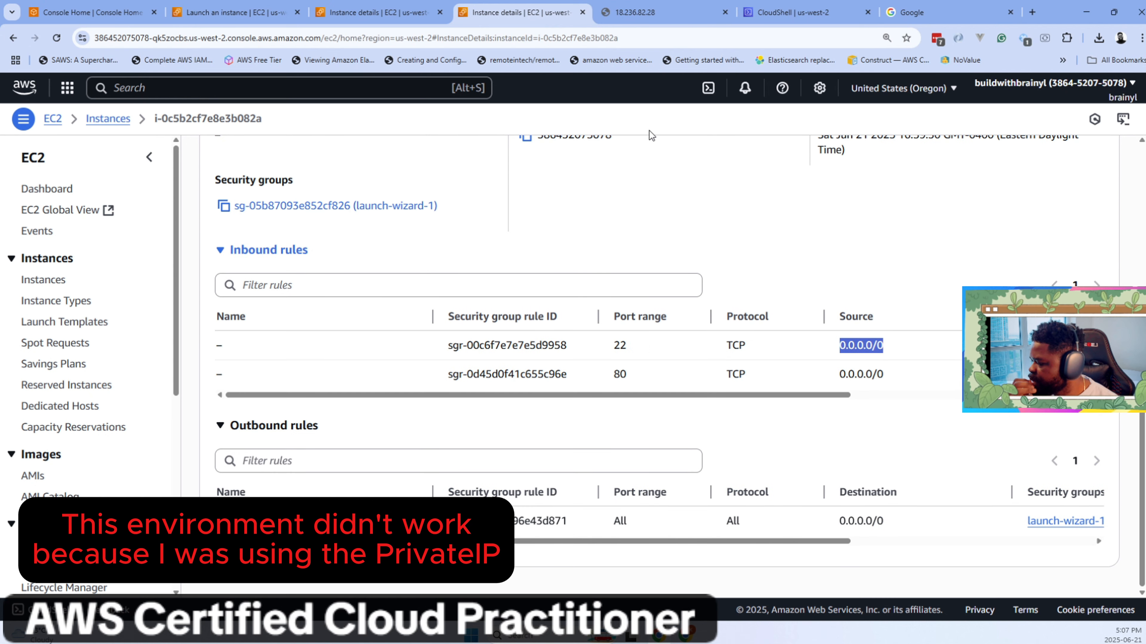
{"action": "scroll", "coordinate": [807, 158], "scroll_direction": "up", "scroll_amount": 5}
{"action": "scroll", "coordinate": [807, 162], "scroll_direction": "up", "scroll_amount": 5}
Return to CloudShell and interrupt the pending SSH attempt.
{"action": "left_click", "coordinate": [656, 12]}
{"action": "left_click", "coordinate": [519, 12]}
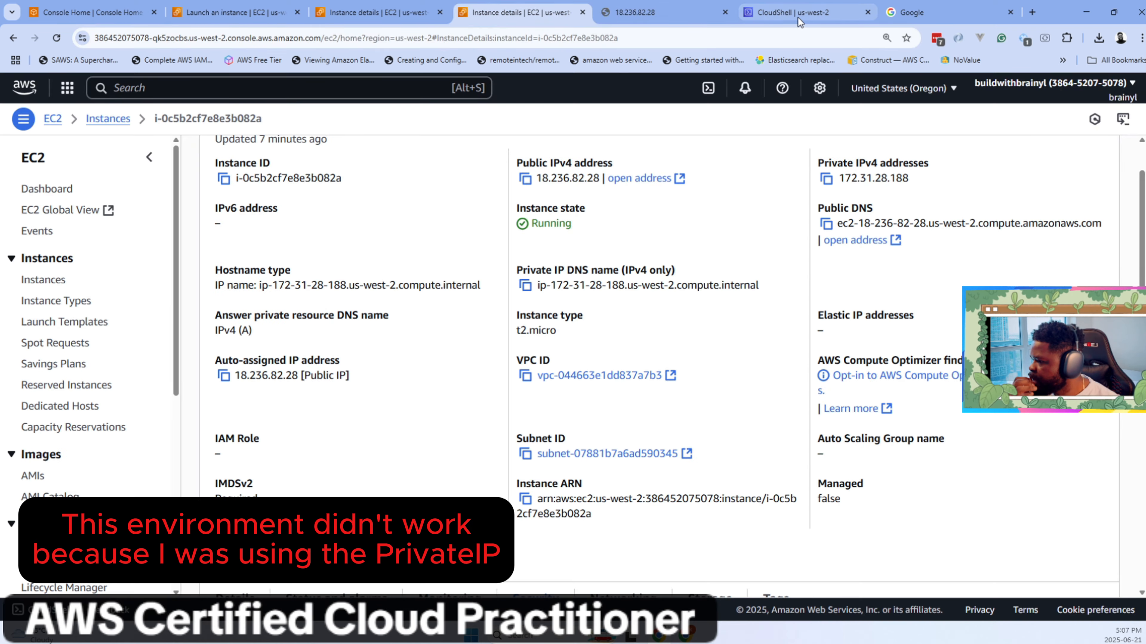
{"action": "left_click", "coordinate": [793, 12]}
{"action": "key", "text": "ctrl+c"}
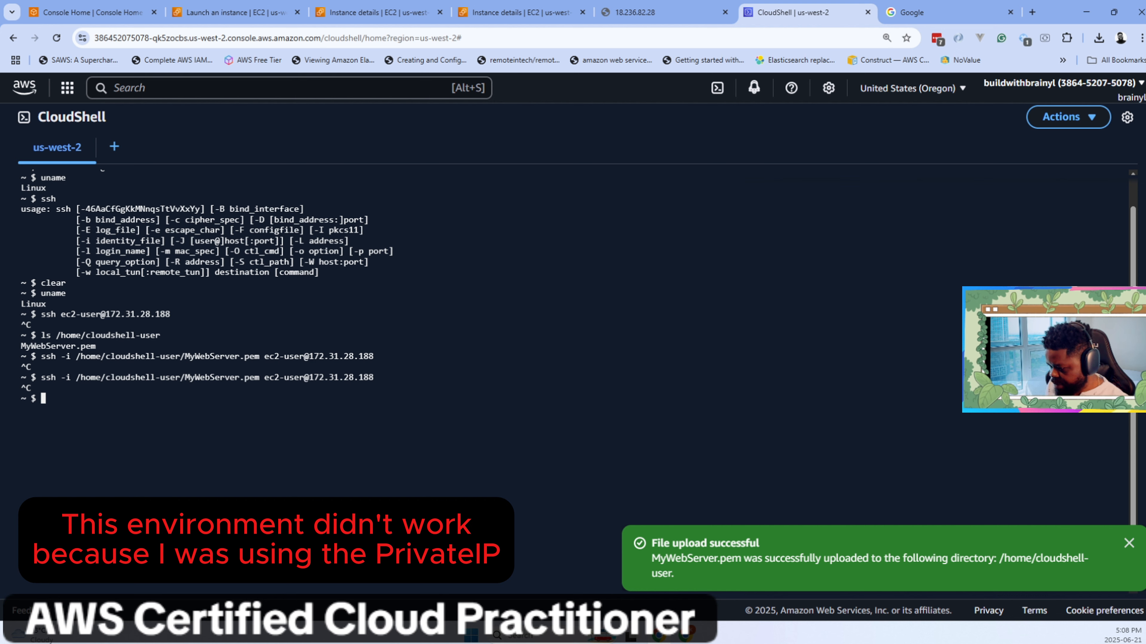
{"action": "key", "text": "super"}
{"action": "type", "text": "powe"}
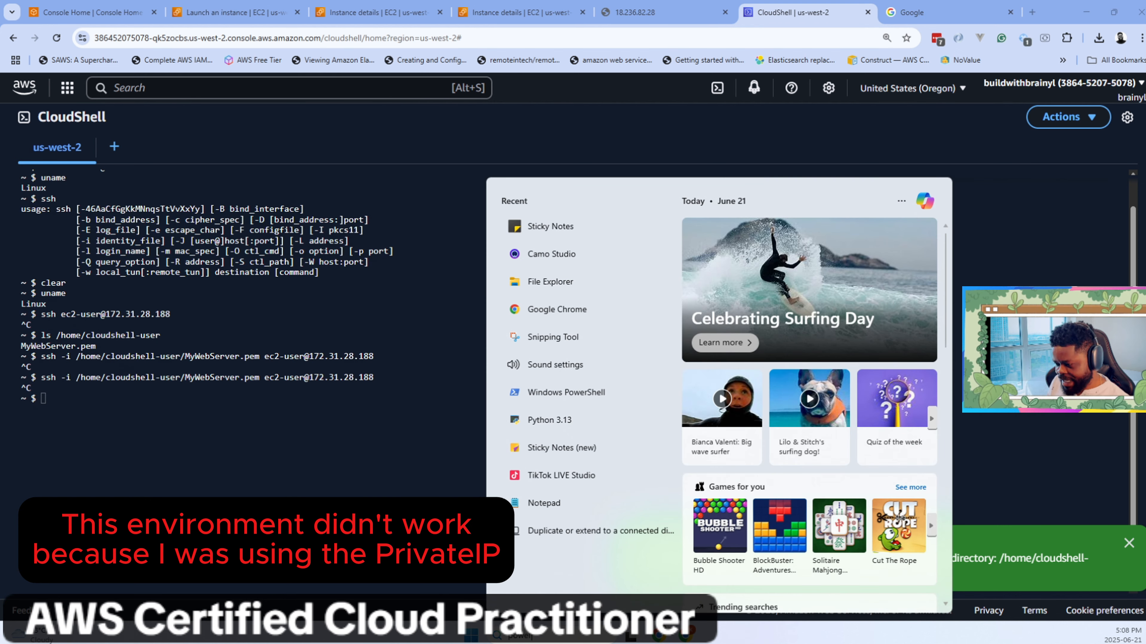
{"action": "type", "text": "r"}
{"action": "left_click", "coordinate": [579, 253]}
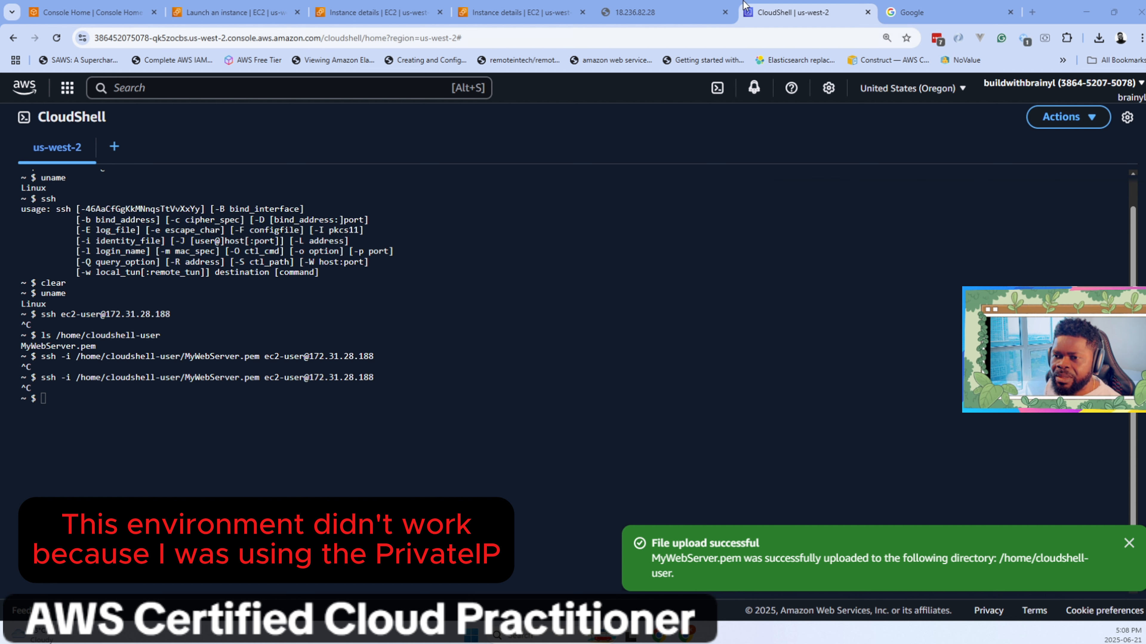
{"action": "left_click_drag", "start_coordinate": [1, 92], "coordinate": [546, 111]}
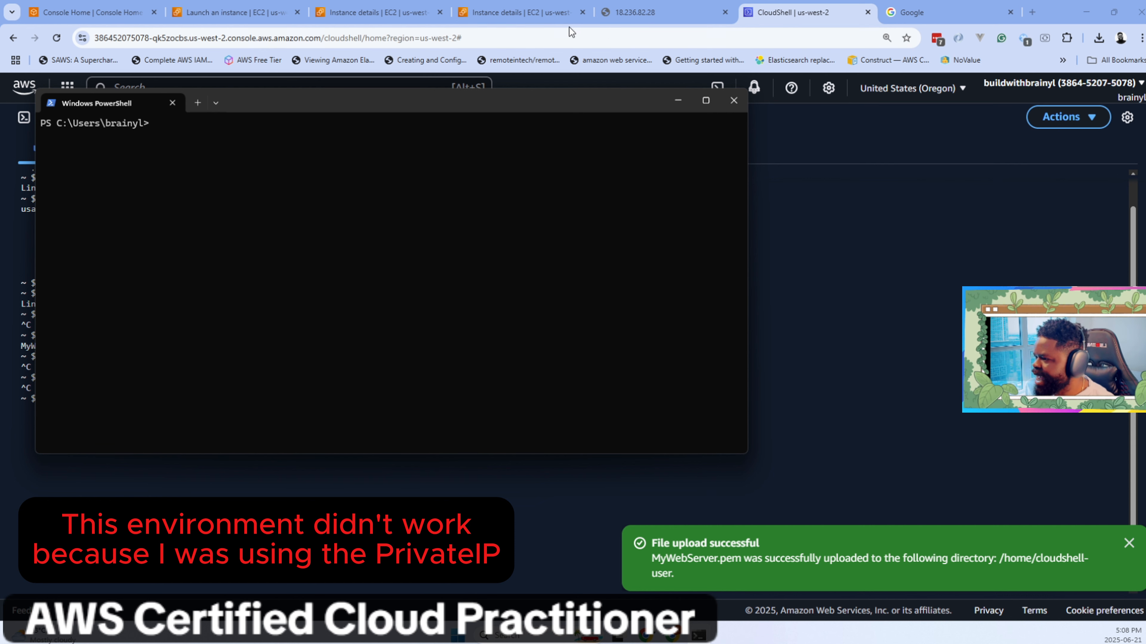
{"action": "left_click", "coordinate": [868, 194]}
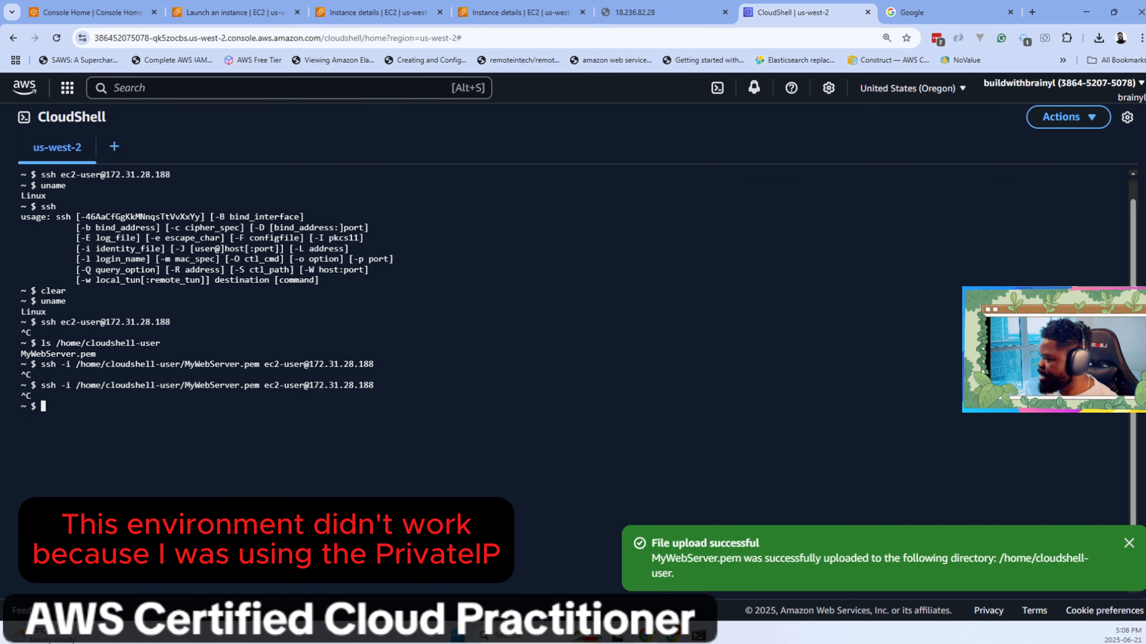
{"action": "left_click_drag", "start_coordinate": [170, 323], "coordinate": [101, 322]}
{"action": "key", "text": "ctrl+c"}
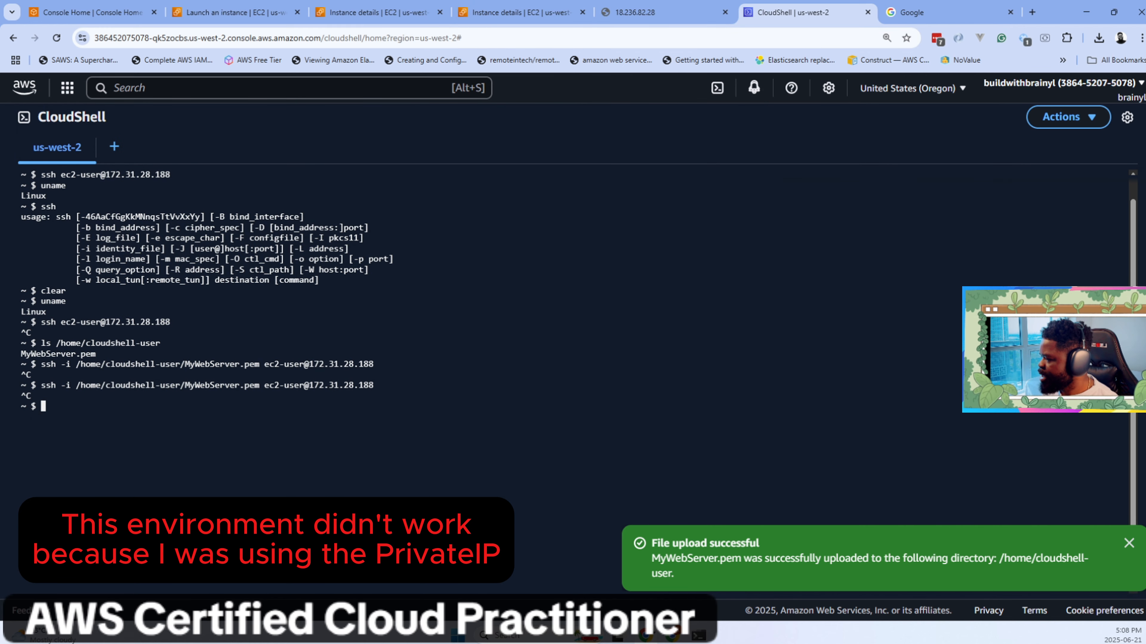
{"action": "left_click_drag", "start_coordinate": [170, 323], "coordinate": [106, 322]}
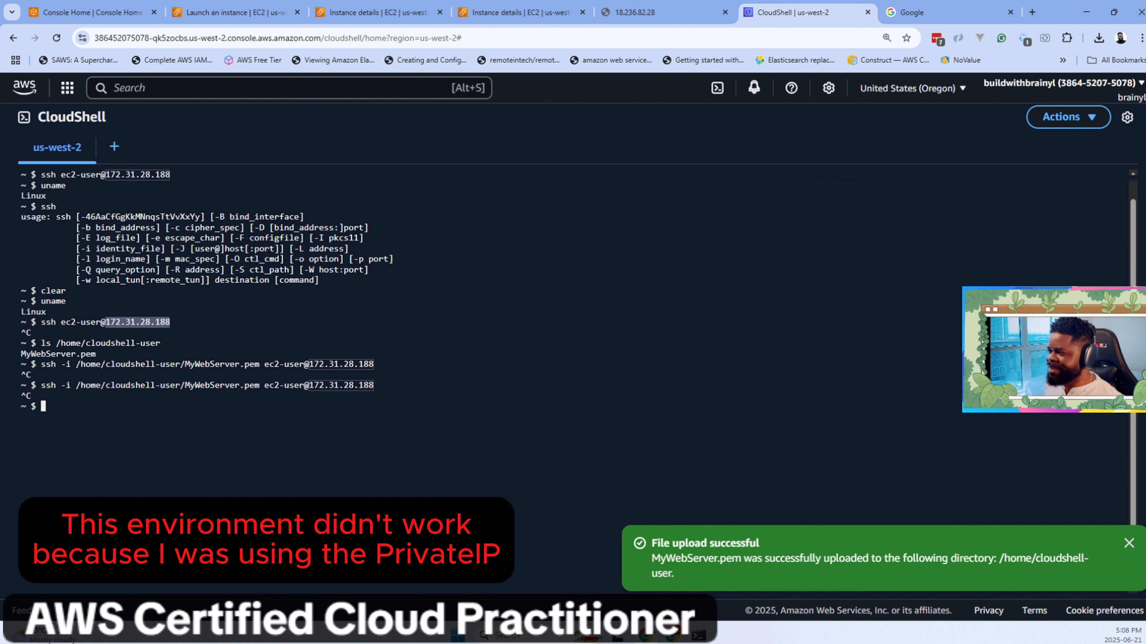
Start creating a CloudShell VPC environment and select vpc-044663e1dd837a7b3 as its virtual private cloud.
{"action": "left_click", "coordinate": [1107, 121]}
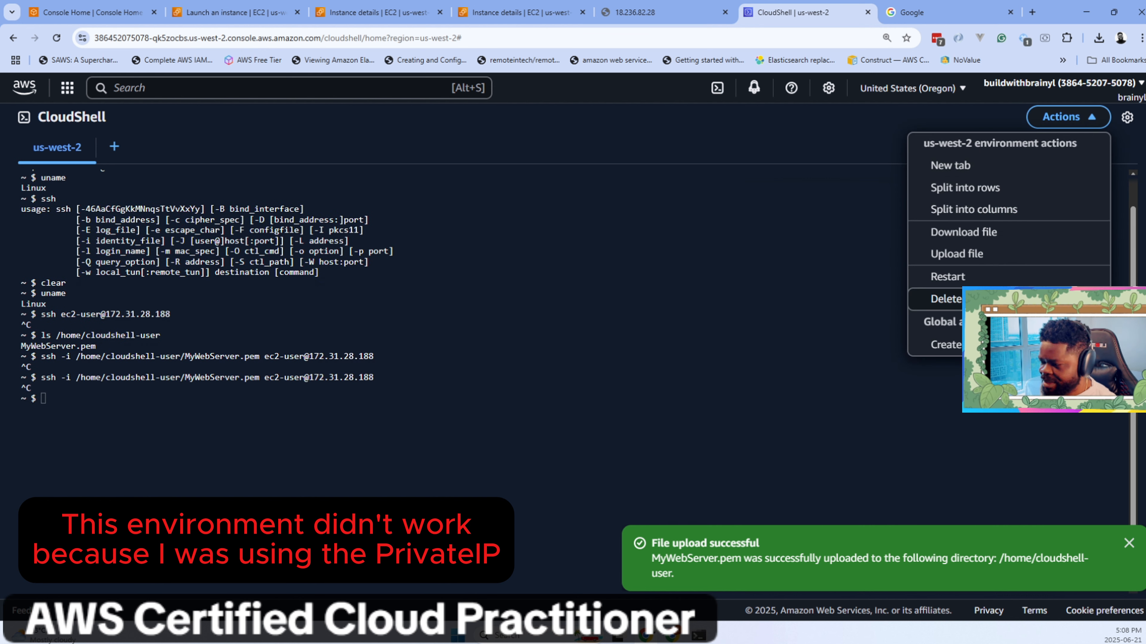
{"action": "left_click", "coordinate": [1051, 117]}
{"action": "left_click", "coordinate": [1049, 117]}
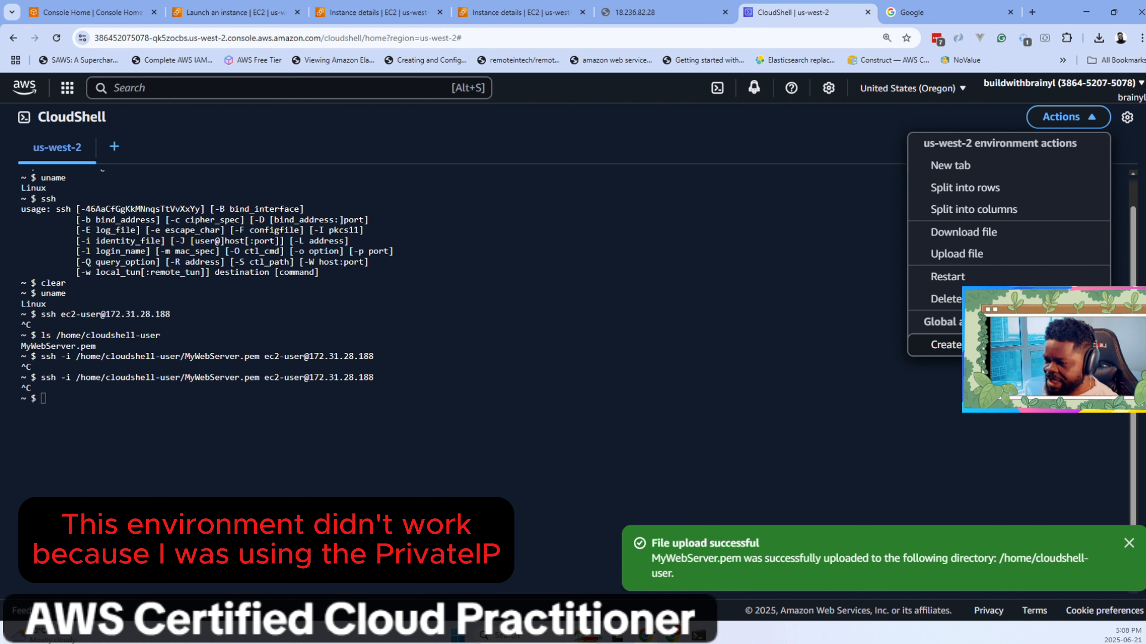
{"action": "left_click", "coordinate": [945, 344]}
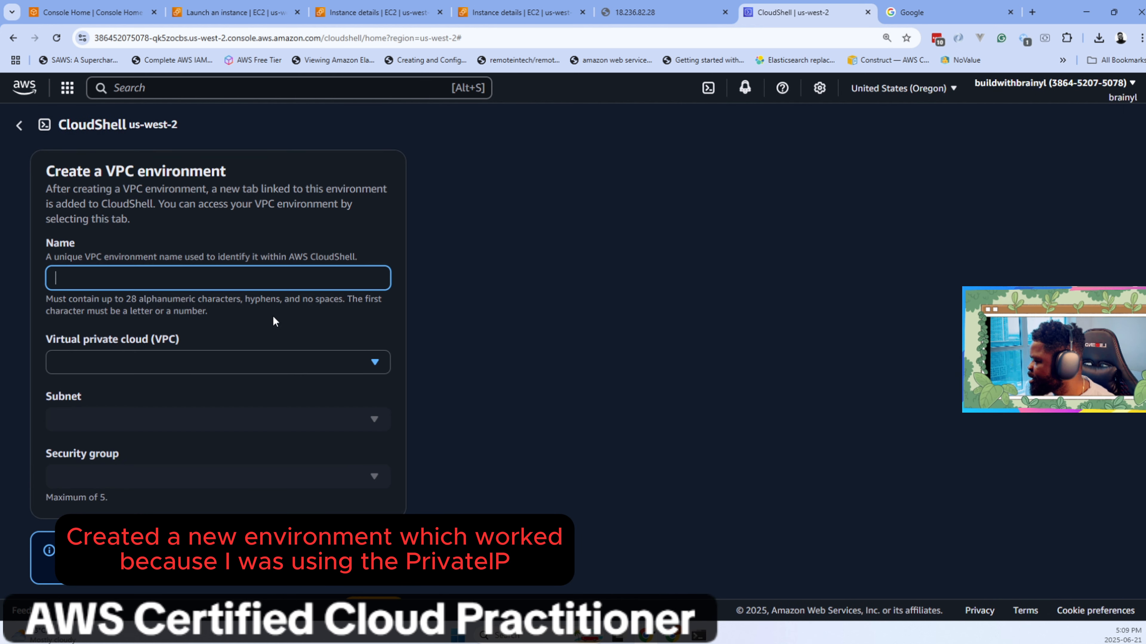
{"action": "left_click", "coordinate": [276, 364]}
{"action": "left_click", "coordinate": [281, 419]}
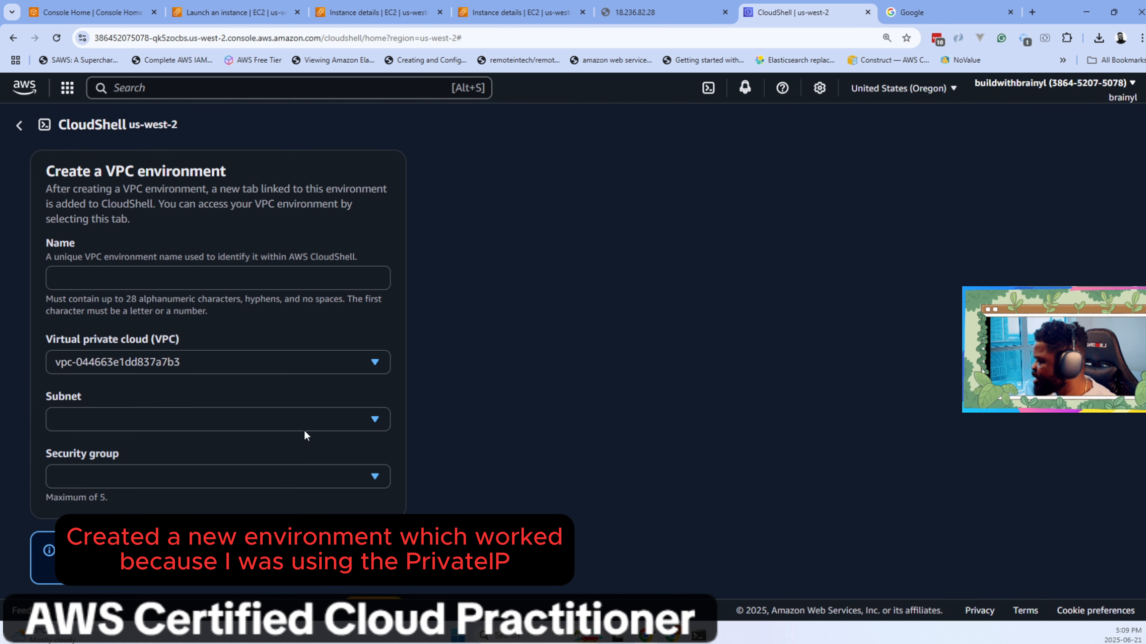
Select subnet-07881b7a6ad590345 and security group sg-05b87093e852cf826 (launch-wizard-1) for the new VPC environment.
{"action": "left_click", "coordinate": [322, 411]}
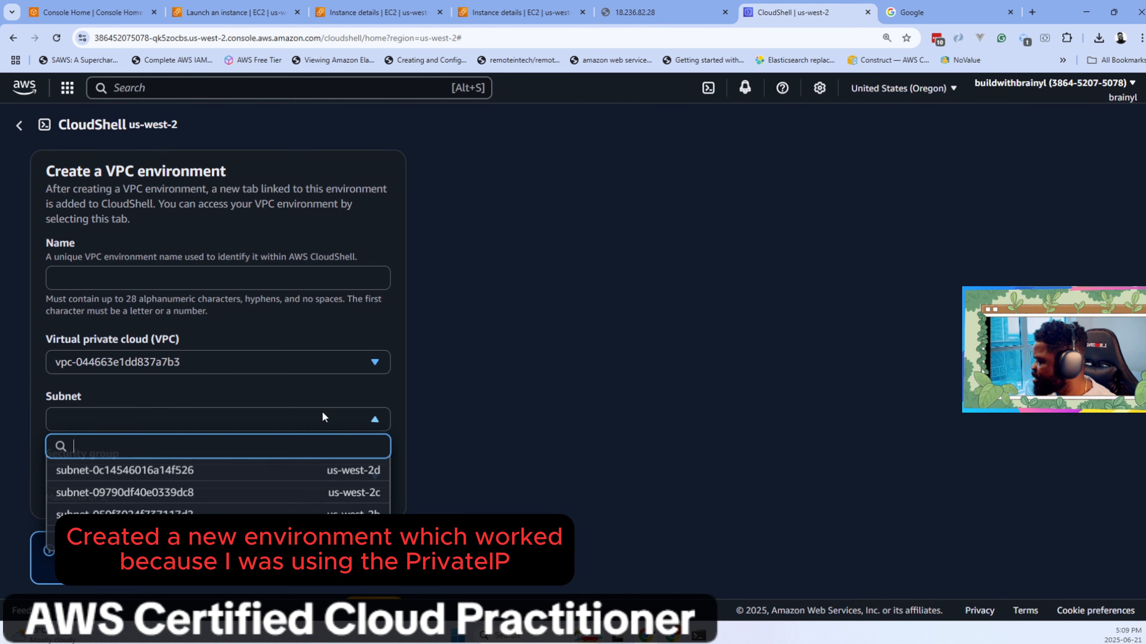
{"action": "left_click", "coordinate": [326, 513]}
{"action": "left_click", "coordinate": [327, 474]}
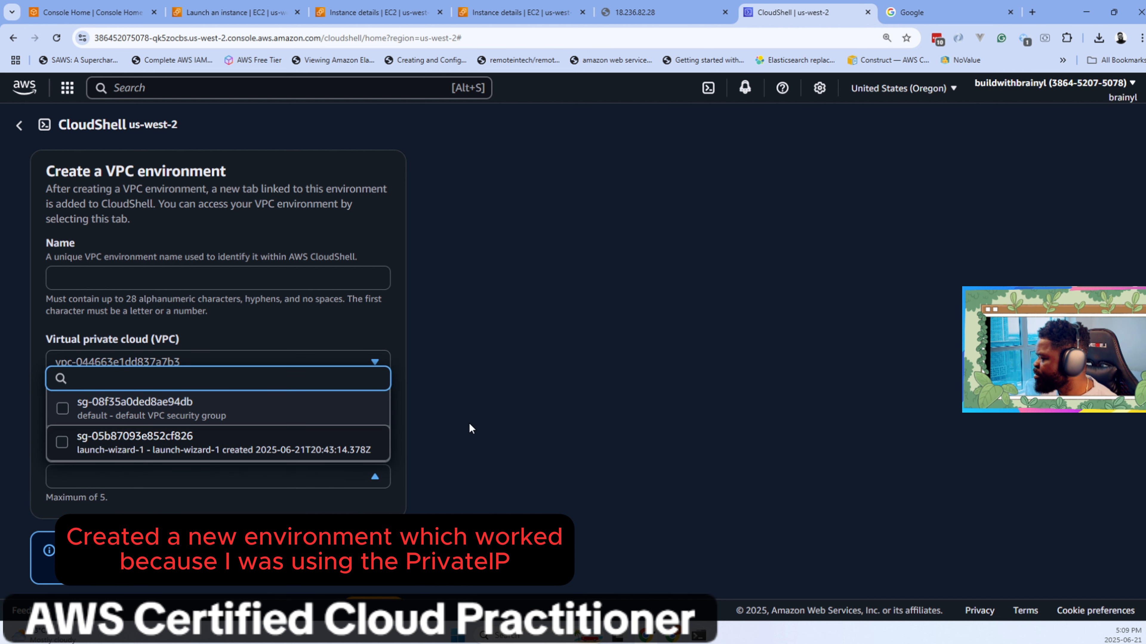
{"action": "left_click", "coordinate": [298, 411]}
{"action": "left_click", "coordinate": [297, 414]}
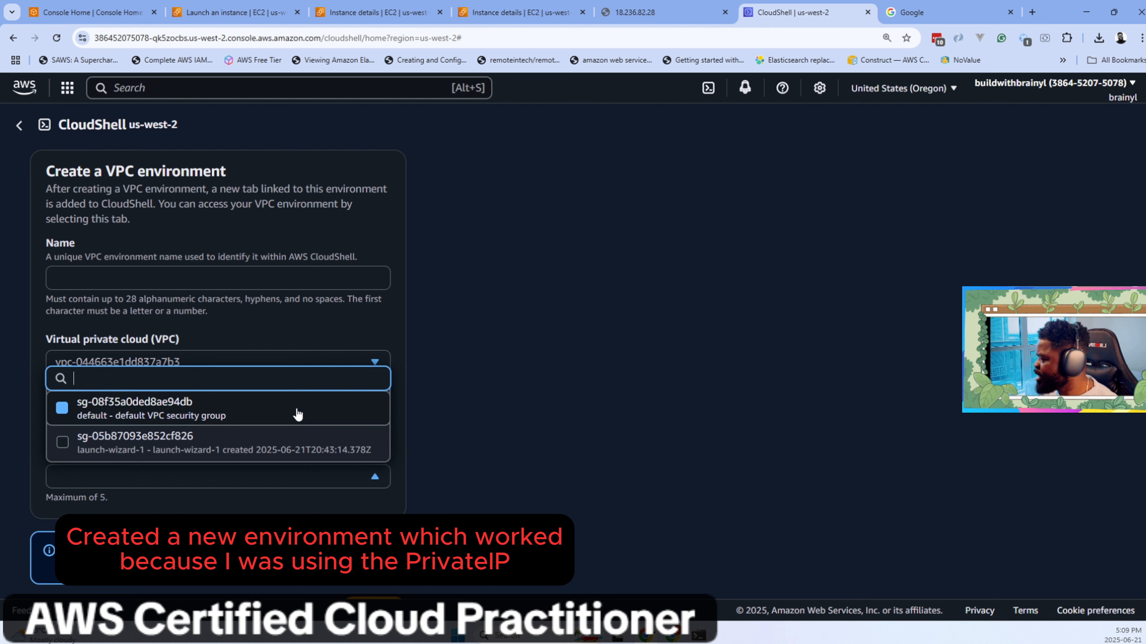
{"action": "left_click", "coordinate": [321, 452]}
{"action": "left_click", "coordinate": [617, 374]}
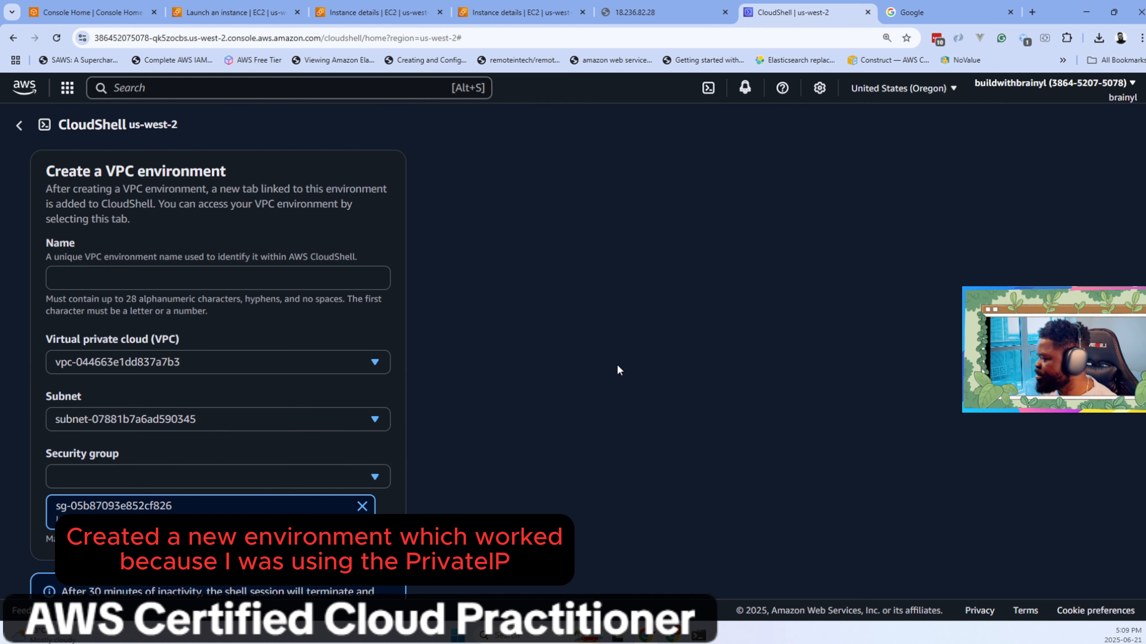
Name the new VPC environment TestEnvironment.
{"action": "scroll", "coordinate": [380, 449], "scroll_direction": "down", "scroll_amount": 2}
{"action": "left_click", "coordinate": [388, 570]}
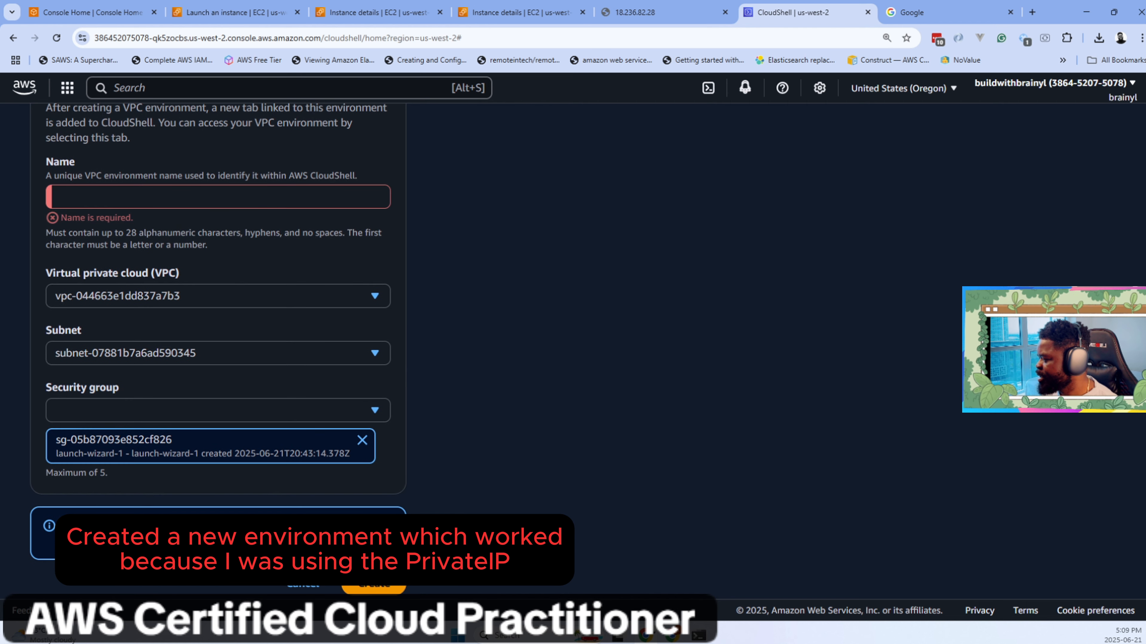
{"action": "type", "text": "Te"}
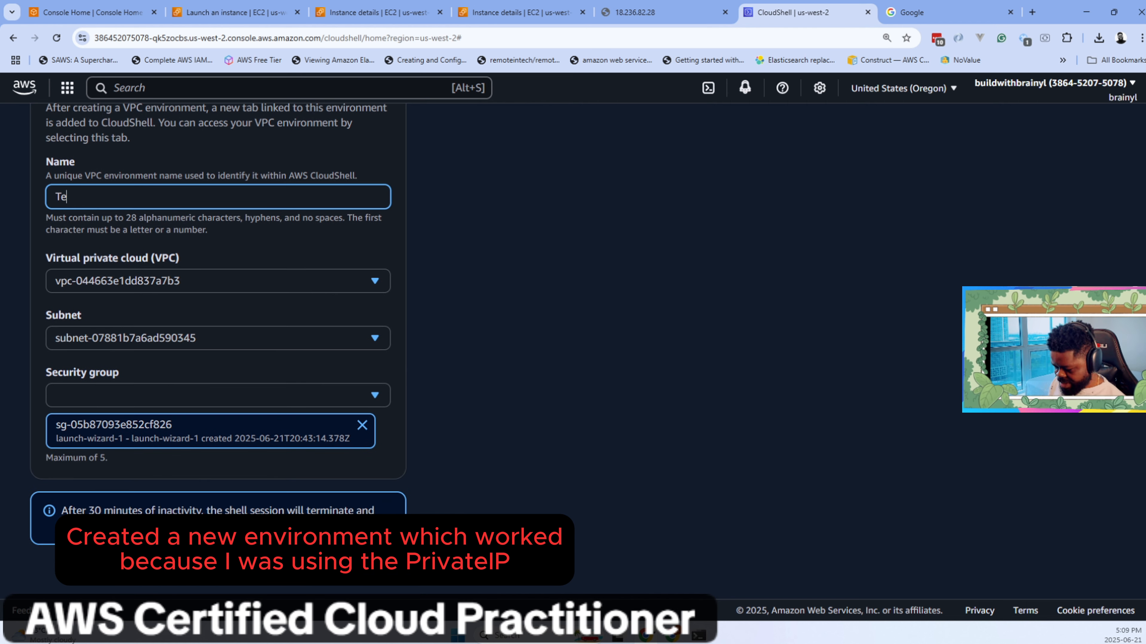
{"action": "type", "text": "stEnvo"}
{"action": "key", "text": "BackSpace"}
{"action": "key", "text": "BackSpace"}
{"action": "key", "text": "BackSpace"}
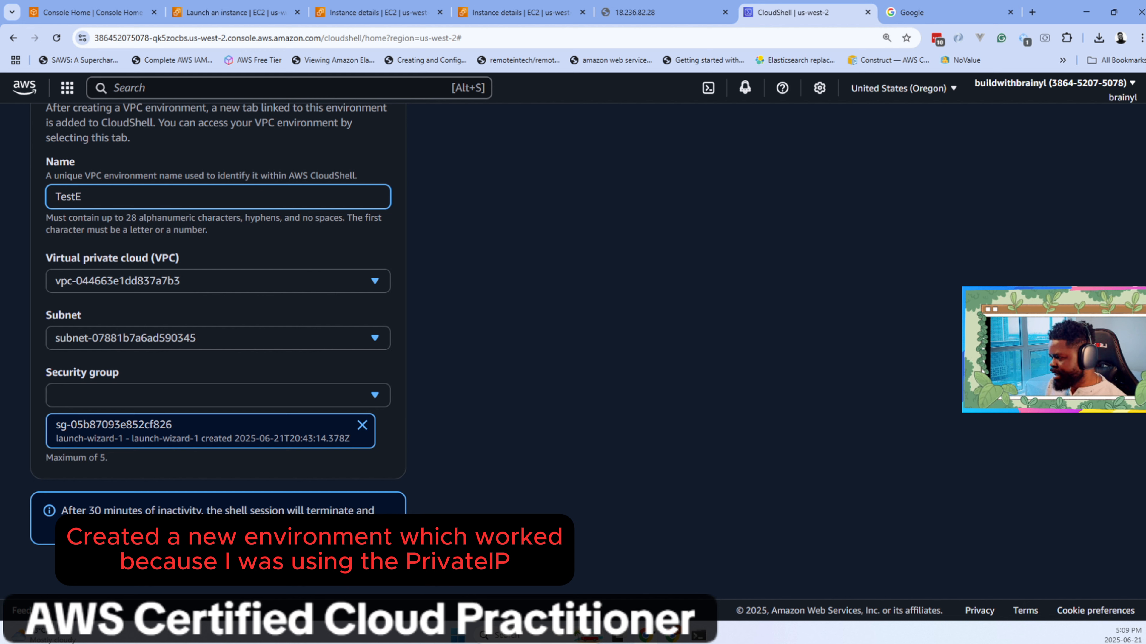
{"action": "type", "text": "nvirobemt"}
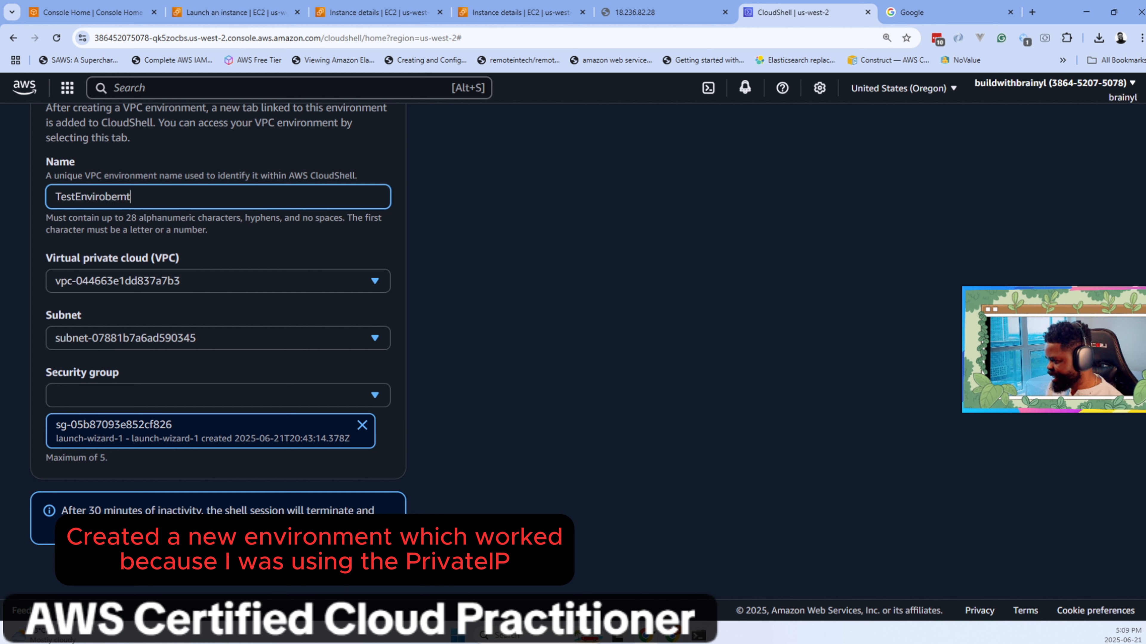
{"action": "key", "text": "BackSpace"}
{"action": "key", "text": "BackSpace"}
{"action": "key", "text": "BackSpace"}
{"action": "key", "text": "BackSpace"}
{"action": "type", "text": "bem"}
{"action": "key", "text": "BackSpace"}
{"action": "key", "text": "BackSpace"}
{"action": "key", "text": "BackSpace"}
{"action": "key", "text": "BackSpace"}
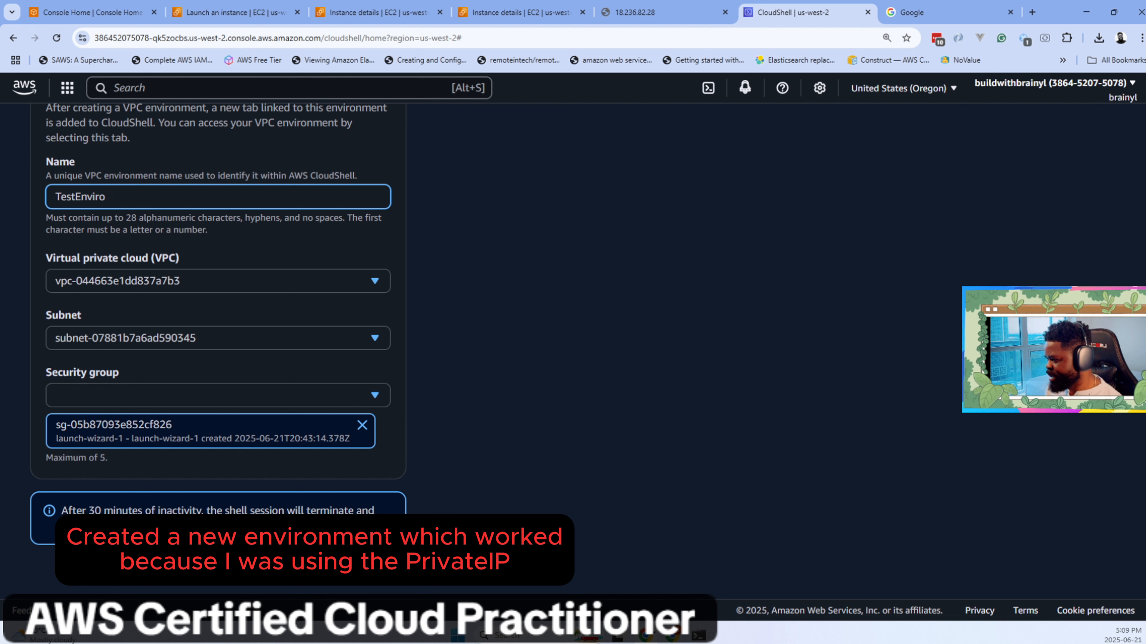
{"action": "type", "text": "onemt"}
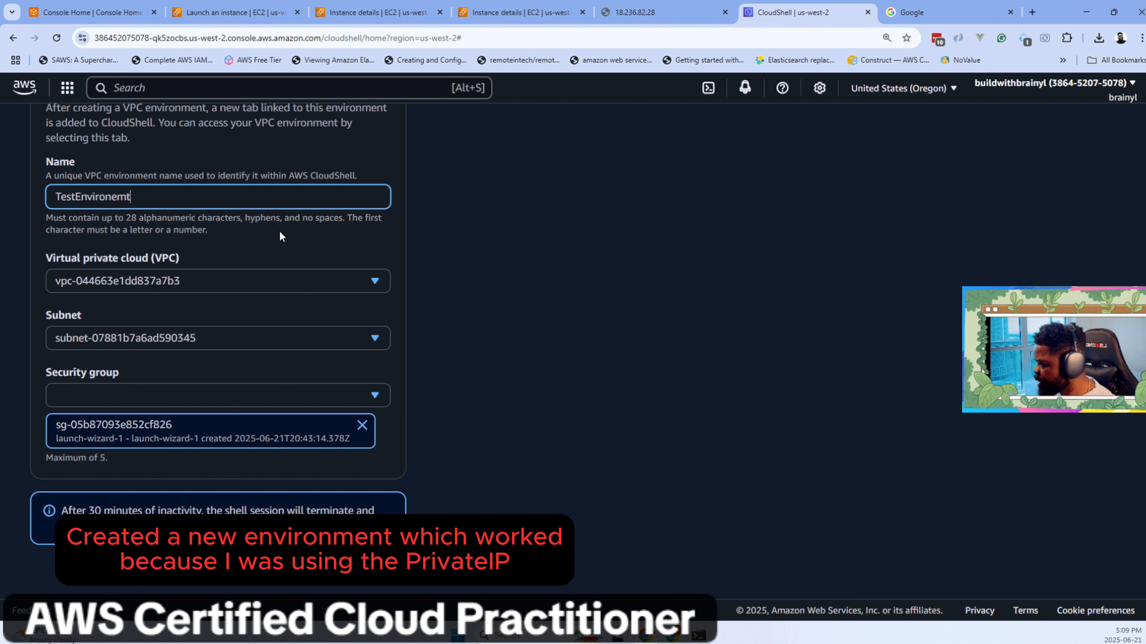
{"action": "key", "text": "BackSpace"}
{"action": "key", "text": "BackSpace"}
{"action": "key", "text": "BackSpace"}
{"action": "type", "text": "ke"}
{"action": "key", "text": "BackSpace"}
{"action": "key", "text": "BackSpace"}
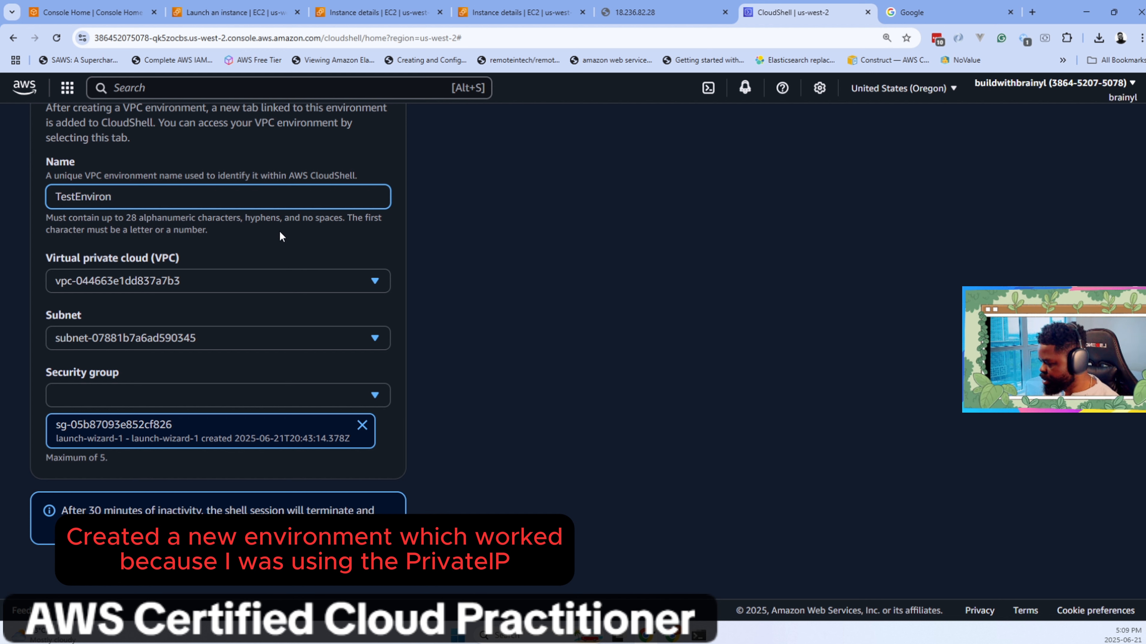
{"action": "type", "text": "m"}
{"action": "key", "text": "BackSpace"}
{"action": "type", "text": "ment"}
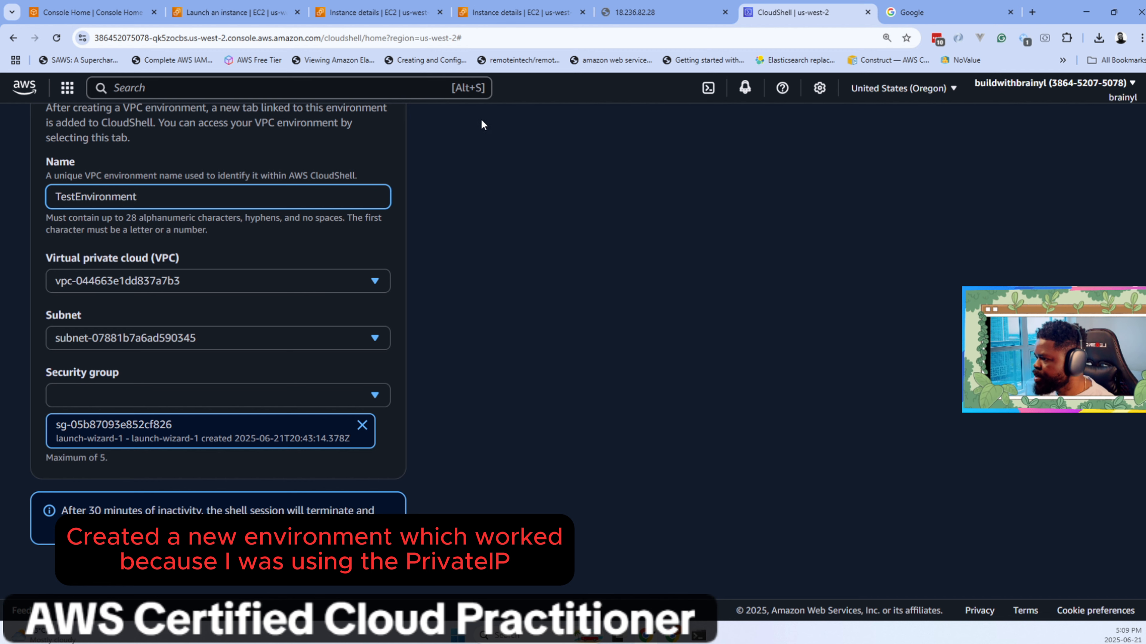
Check the chosen security group against the instance's security details, then create the TestEnvironment VPC environment.
{"action": "left_click", "coordinate": [519, 12]}
{"action": "scroll", "coordinate": [646, 440], "scroll_direction": "down", "scroll_amount": 4}
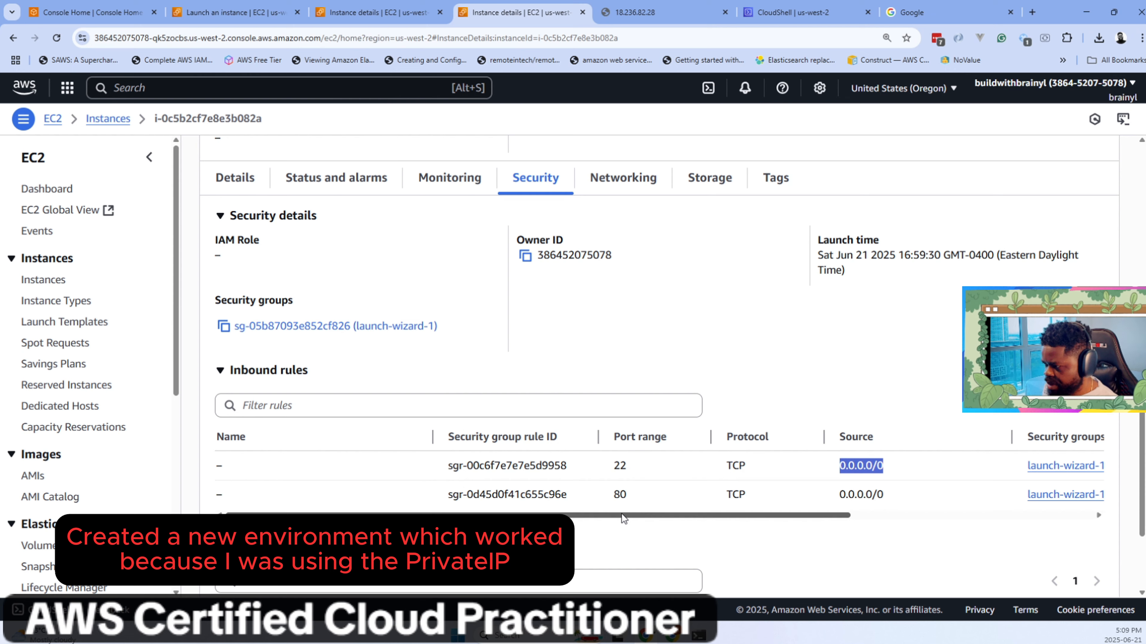
{"action": "scroll", "coordinate": [616, 515], "scroll_direction": "down", "scroll_amount": 2}
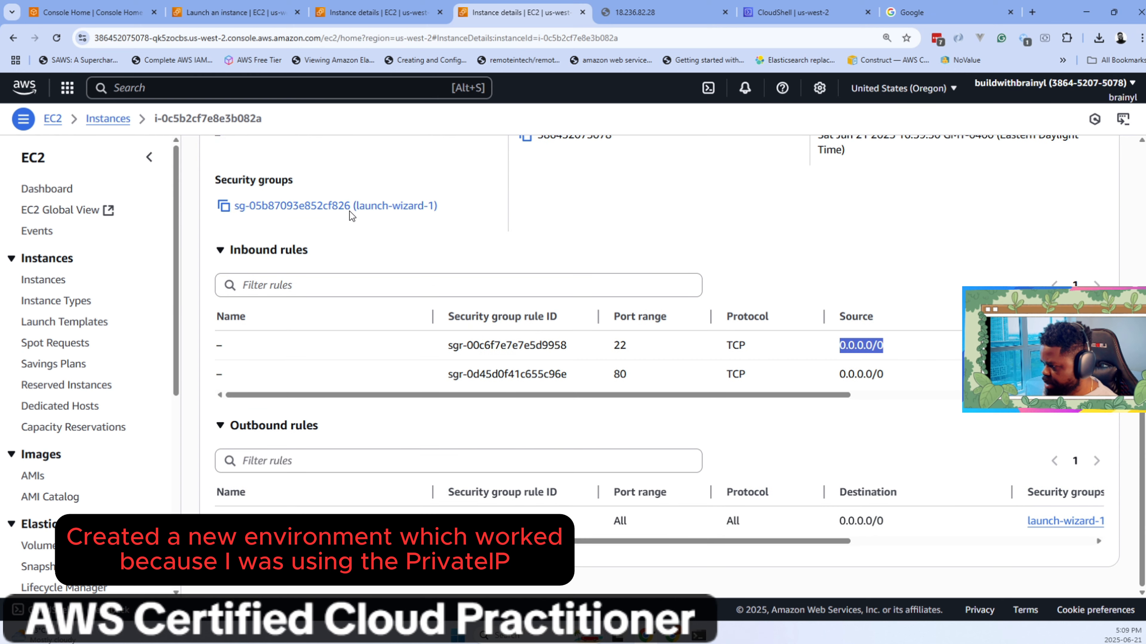
{"action": "left_click", "coordinate": [794, 12]}
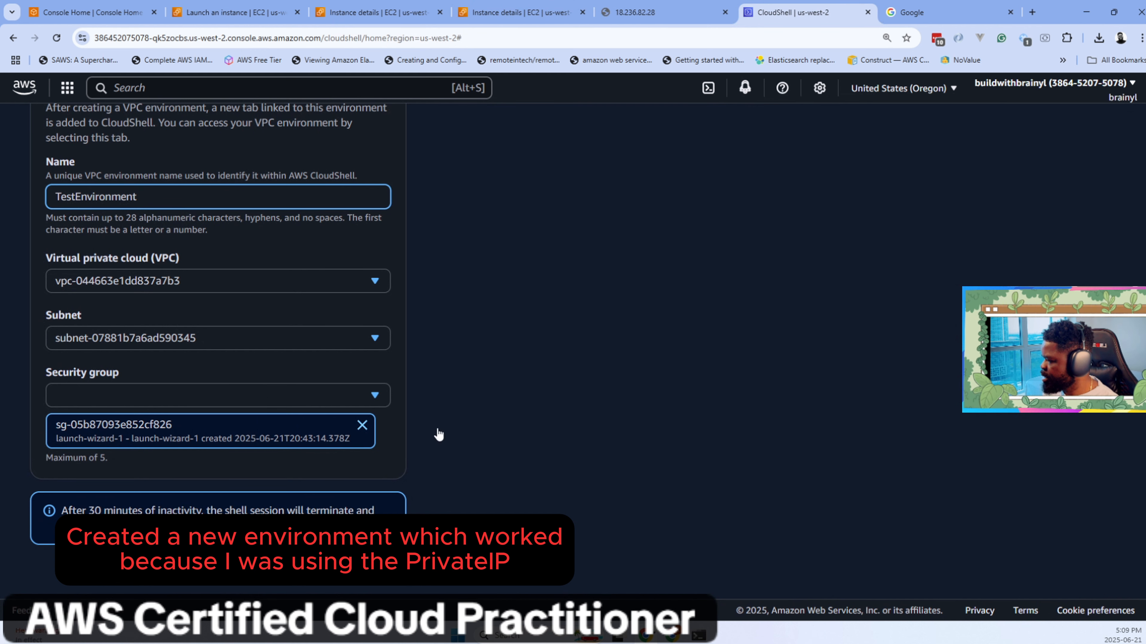
{"action": "left_click", "coordinate": [386, 566]}
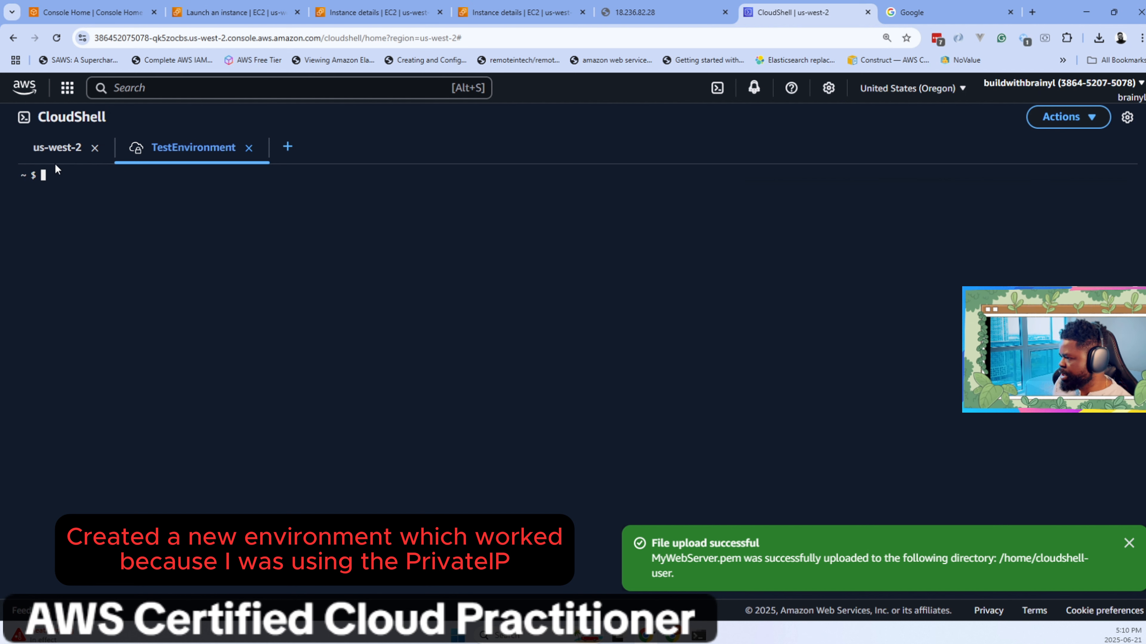
{"action": "left_click", "coordinate": [57, 150]}
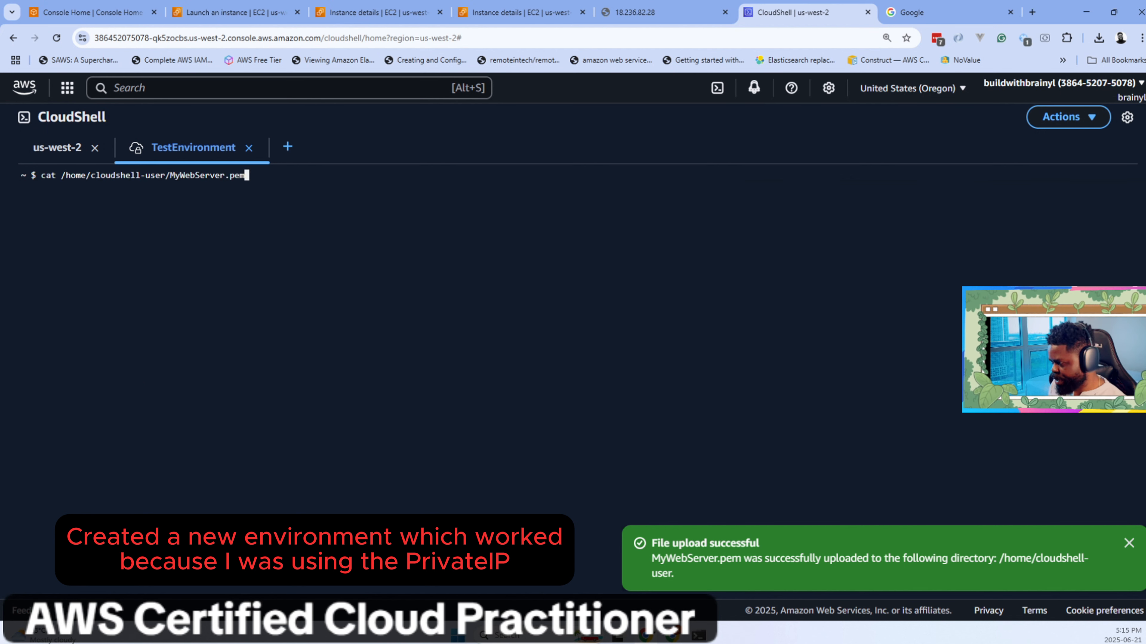
{"action": "type", "text": "vi"}
{"action": "key", "text": "Up"}
{"action": "key", "text": "Up"}
{"action": "key", "text": "Up"}
{"action": "key", "text": "Up"}
{"action": "key", "text": "Up"}
{"action": "key", "text": "Up"}
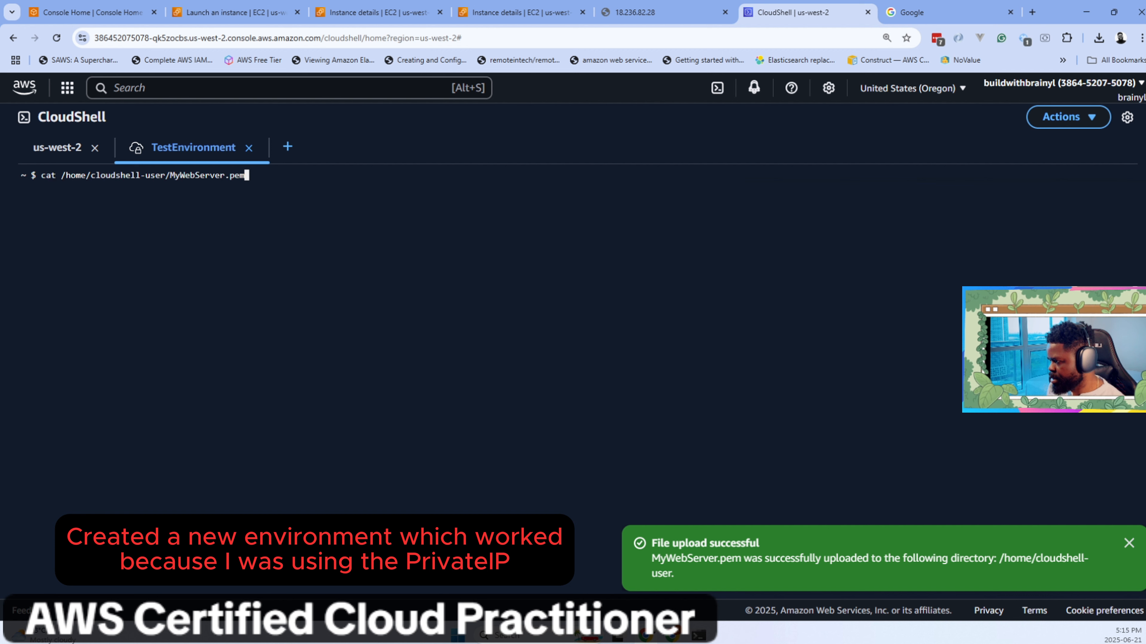
{"action": "key", "text": "Up"}
{"action": "key", "text": "Up"}
{"action": "key", "text": "Up"}
{"action": "key", "text": "Up"}
{"action": "key", "text": "Up"}
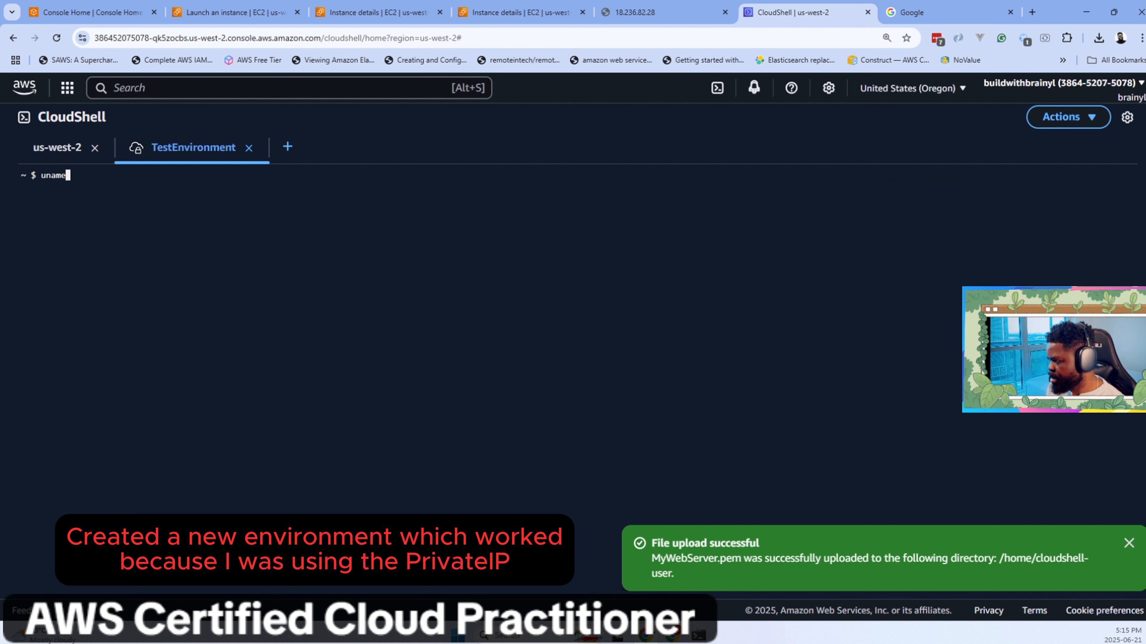
{"action": "key", "text": "Up"}
{"action": "key", "text": "Down"}
{"action": "key", "text": "Down"}
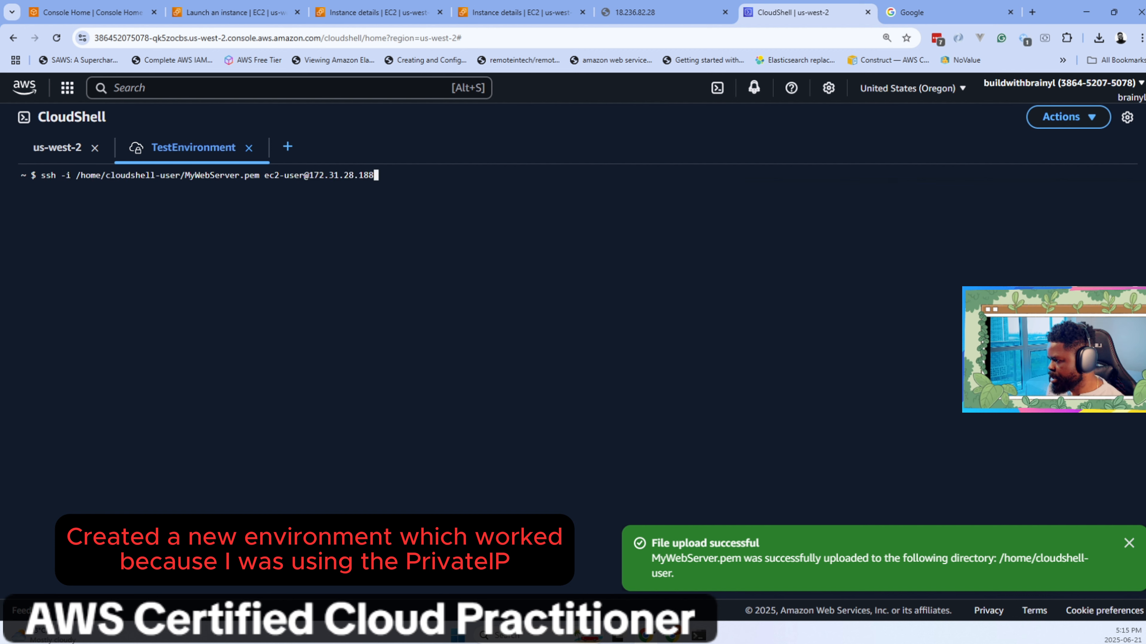
{"action": "key", "text": "Return"}
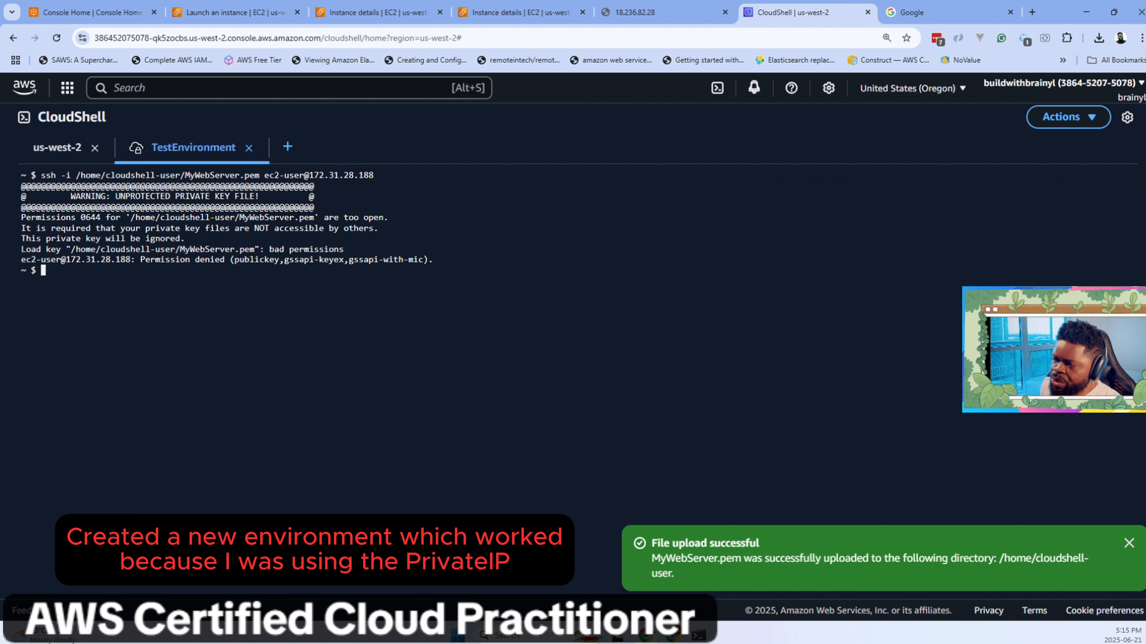
Examine the user and private IP in the SSH command, then consult the EC2 instance details and return to CloudShell.
{"action": "left_click_drag", "start_coordinate": [265, 175], "coordinate": [373, 175]}
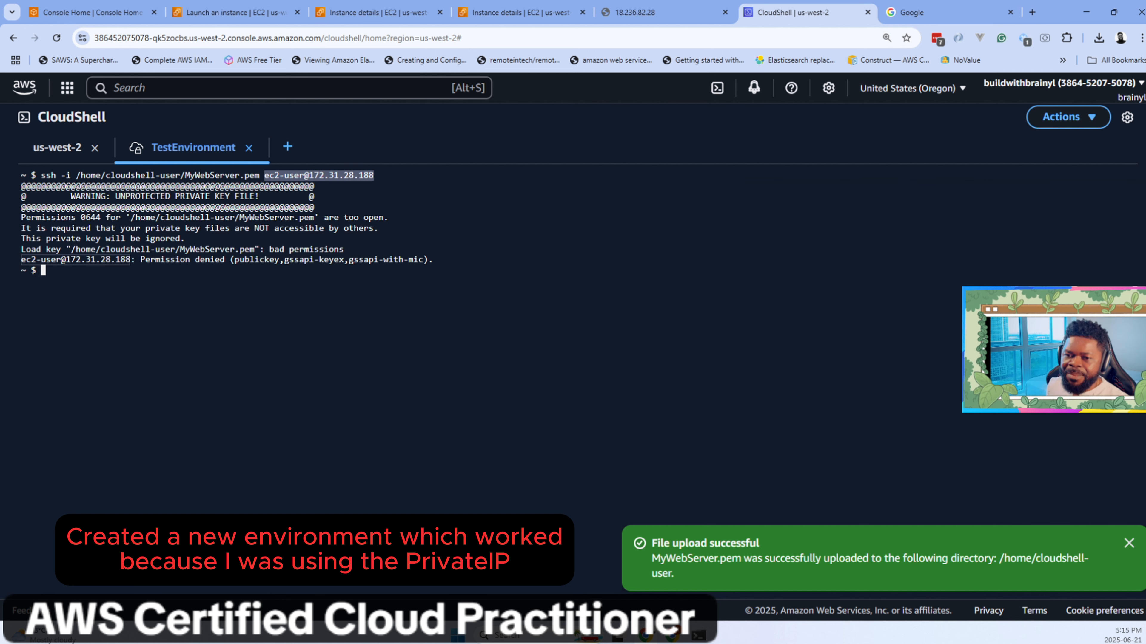
{"action": "left_click", "coordinate": [316, 182]}
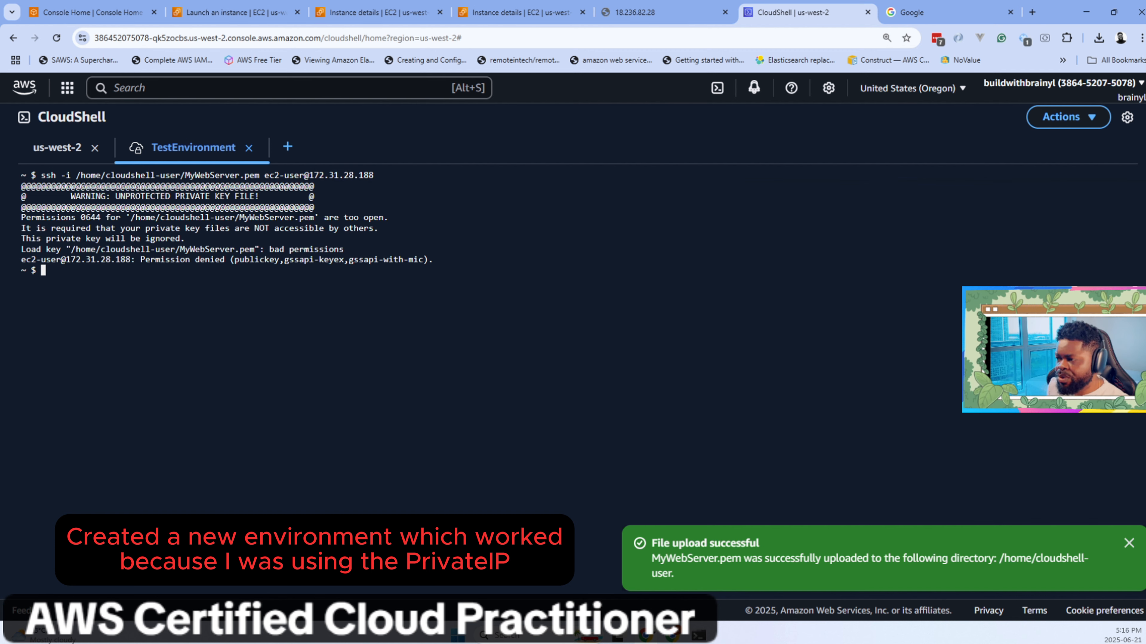
{"action": "left_click", "coordinate": [547, 16]}
{"action": "scroll", "coordinate": [582, 361], "scroll_direction": "up", "scroll_amount": 6}
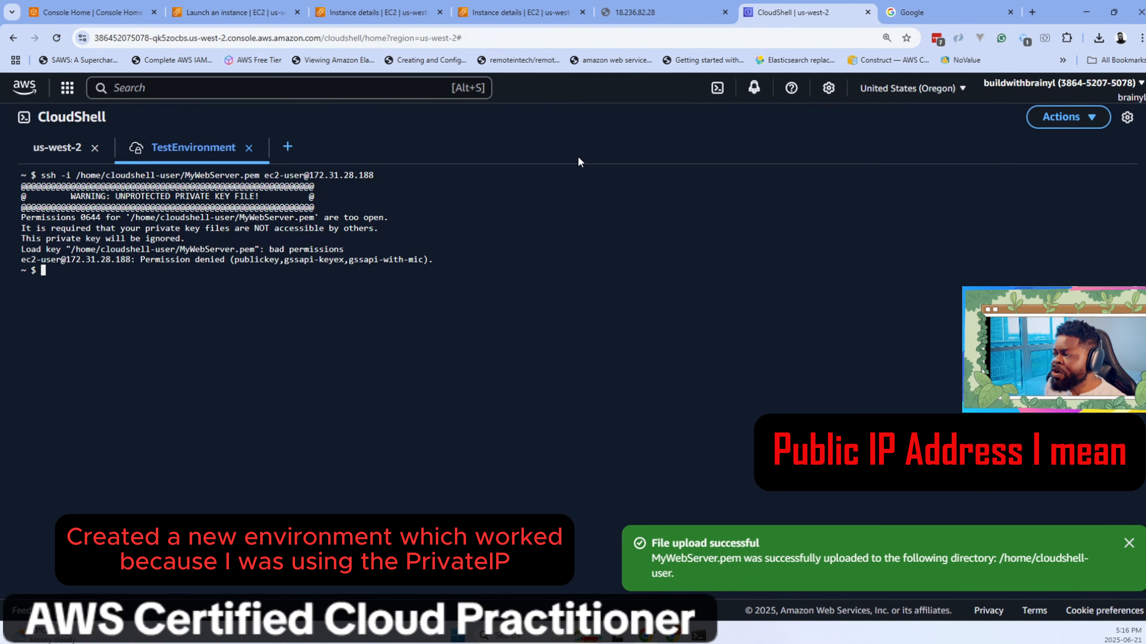
{"action": "left_click", "coordinate": [767, 13]}
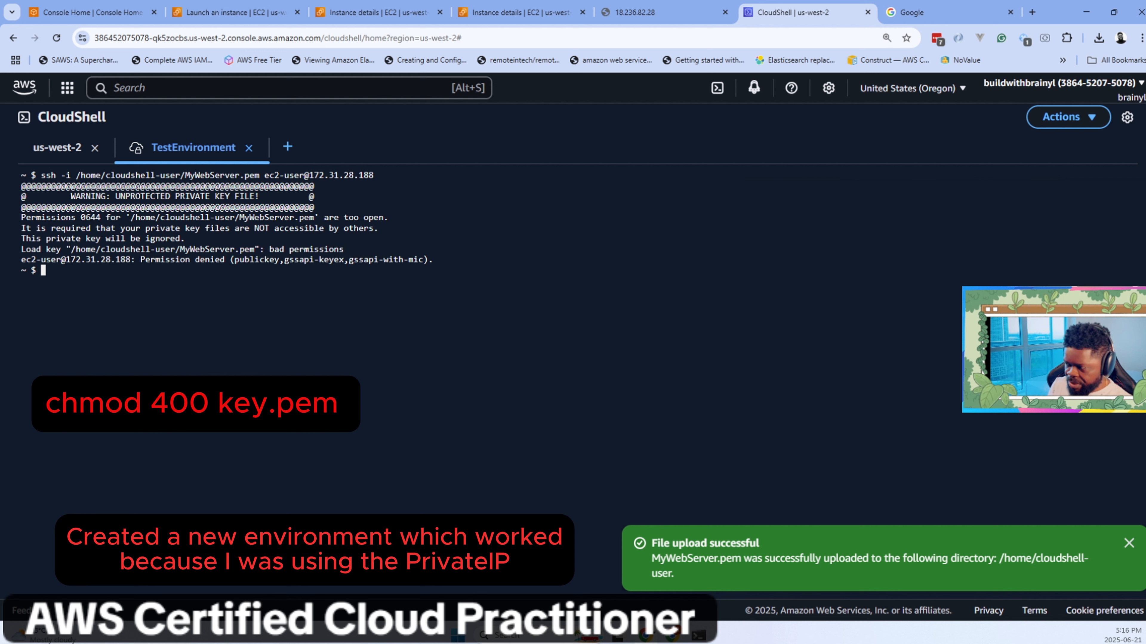
Restrict the key file's permissions with chmod 400 /home/cloudshell-user/MyWebServer.pem and clear the terminal.
{"action": "type", "text": "chmod"}
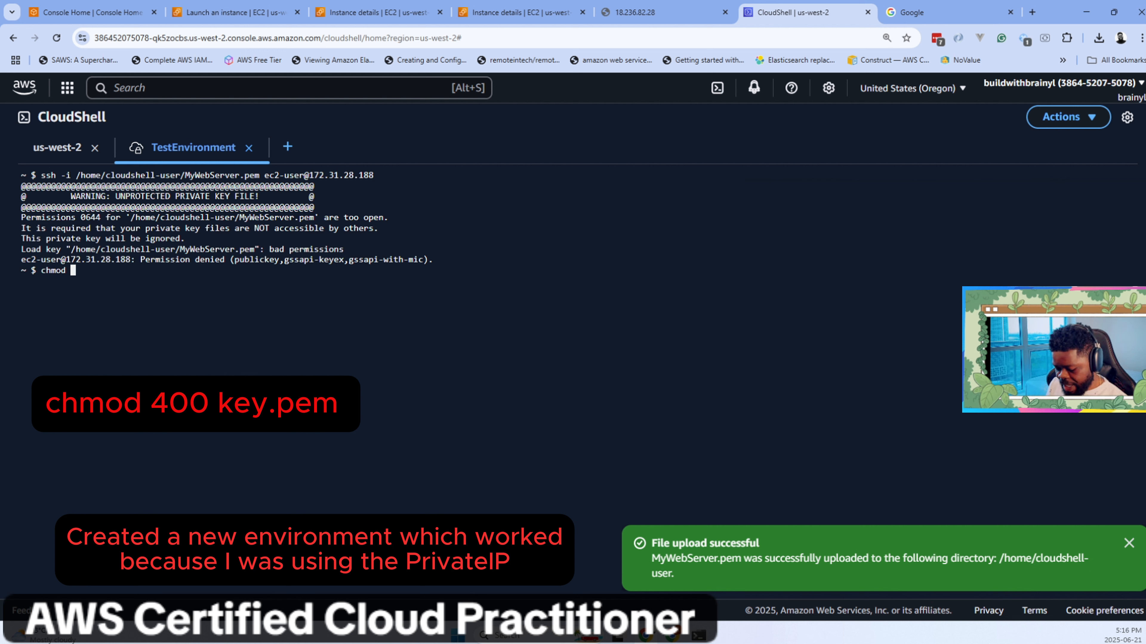
{"action": "key", "text": "Up"}
{"action": "key", "text": "Up"}
{"action": "key", "text": "Up"}
{"action": "key", "text": "Up"}
{"action": "key", "text": "Up"}
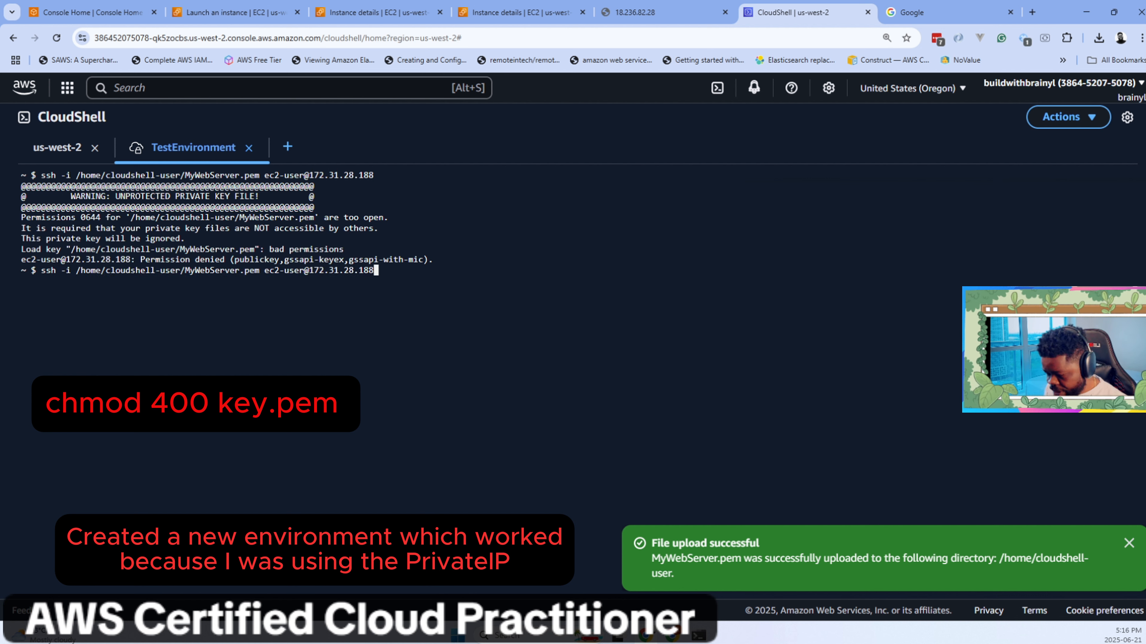
{"action": "key", "text": "Up"}
{"action": "key", "text": "Up"}
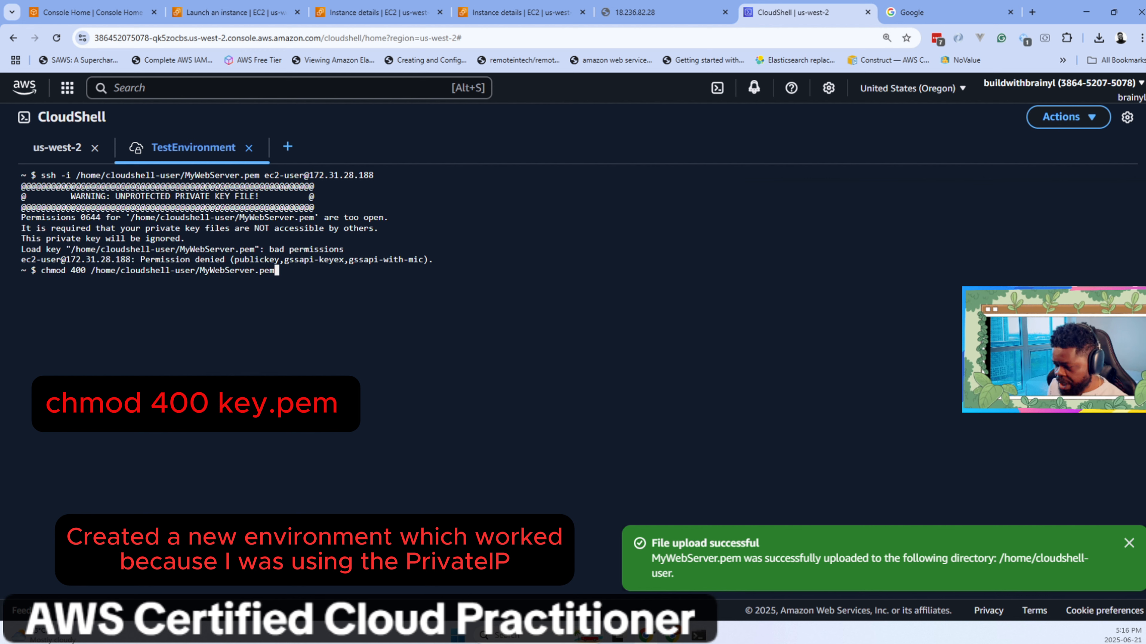
{"action": "key", "text": "Return"}
{"action": "type", "text": "clear"}
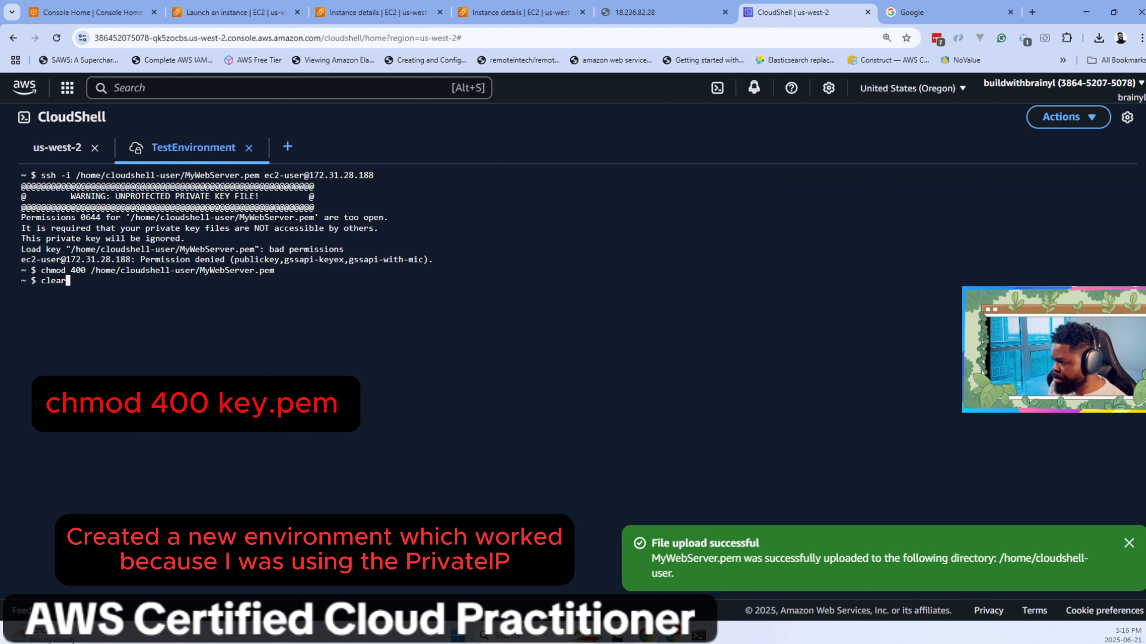
{"action": "key", "text": "Return"}
{"action": "key", "text": "Up"}
{"action": "key", "text": "Up"}
{"action": "key", "text": "Up"}
{"action": "key", "text": "Up"}
{"action": "key", "text": "Down"}
{"action": "key", "text": "Return"}
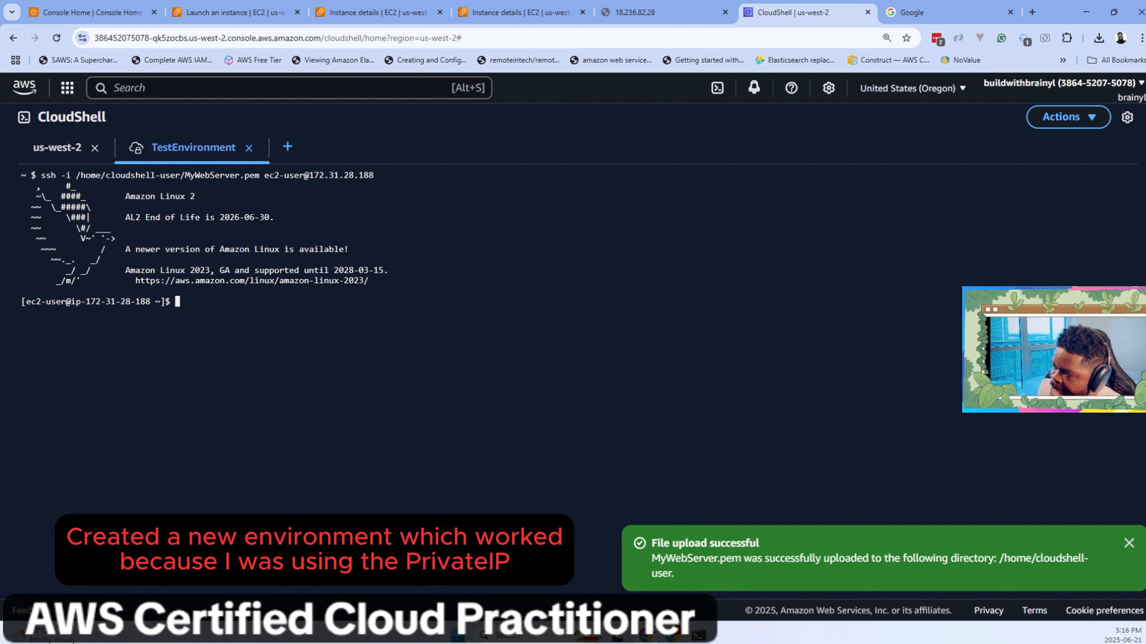
{"action": "left_click_drag", "start_coordinate": [37, 175], "coordinate": [16, 175]}
{"action": "left_click", "coordinate": [216, 302]}
{"action": "double_click", "coordinate": [217, 301]}
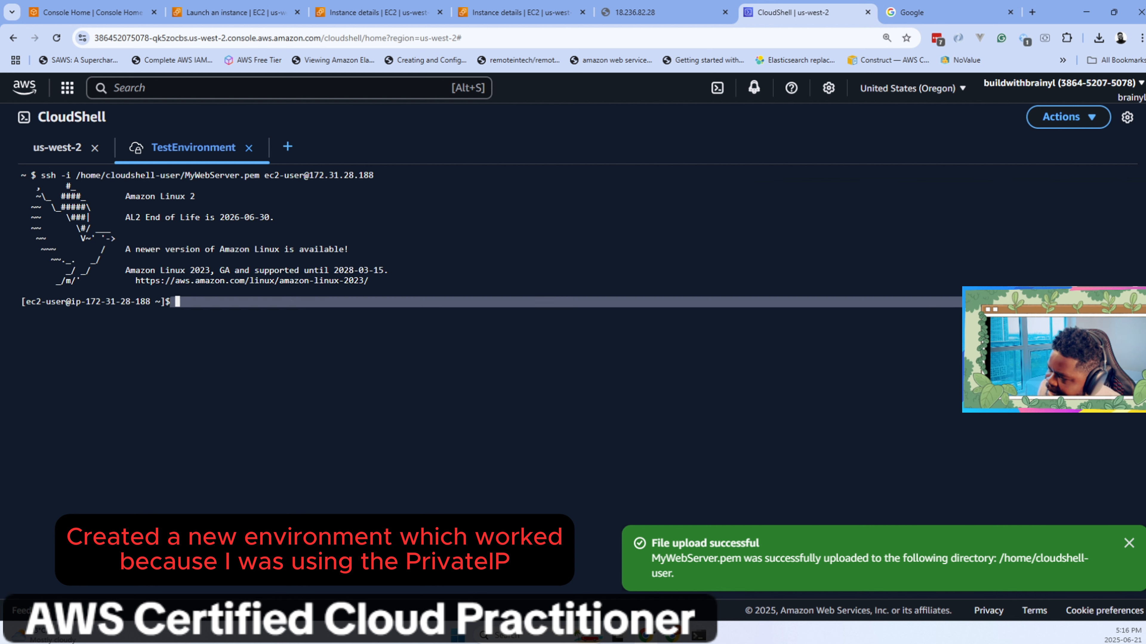
{"action": "left_click_drag", "start_coordinate": [171, 302], "coordinate": [21, 303]}
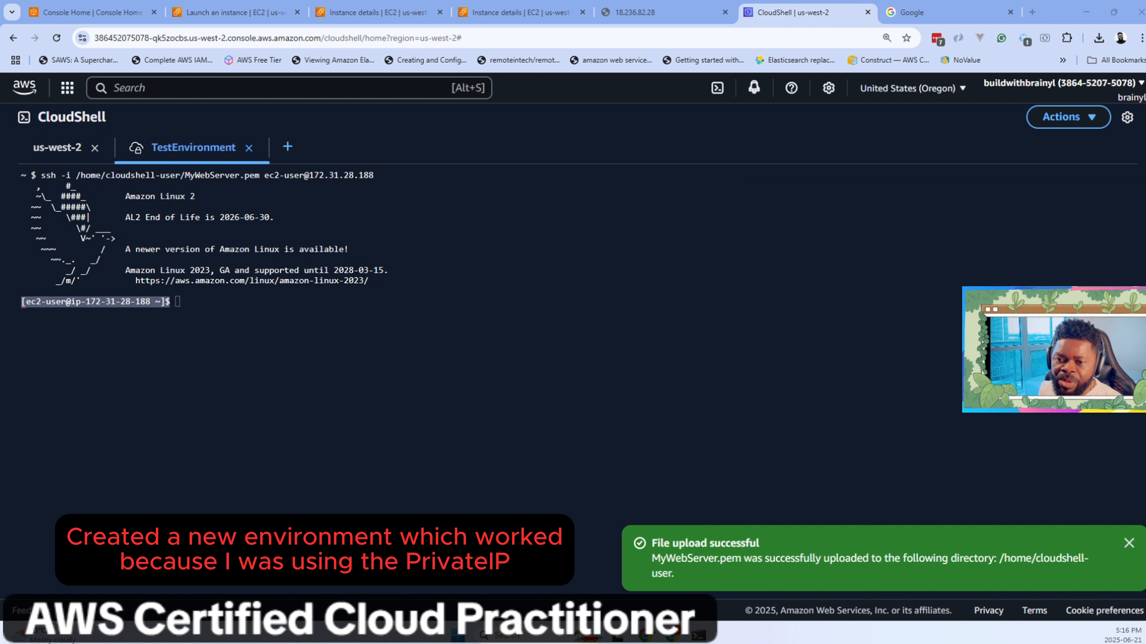
{"action": "left_click", "coordinate": [767, 388]}
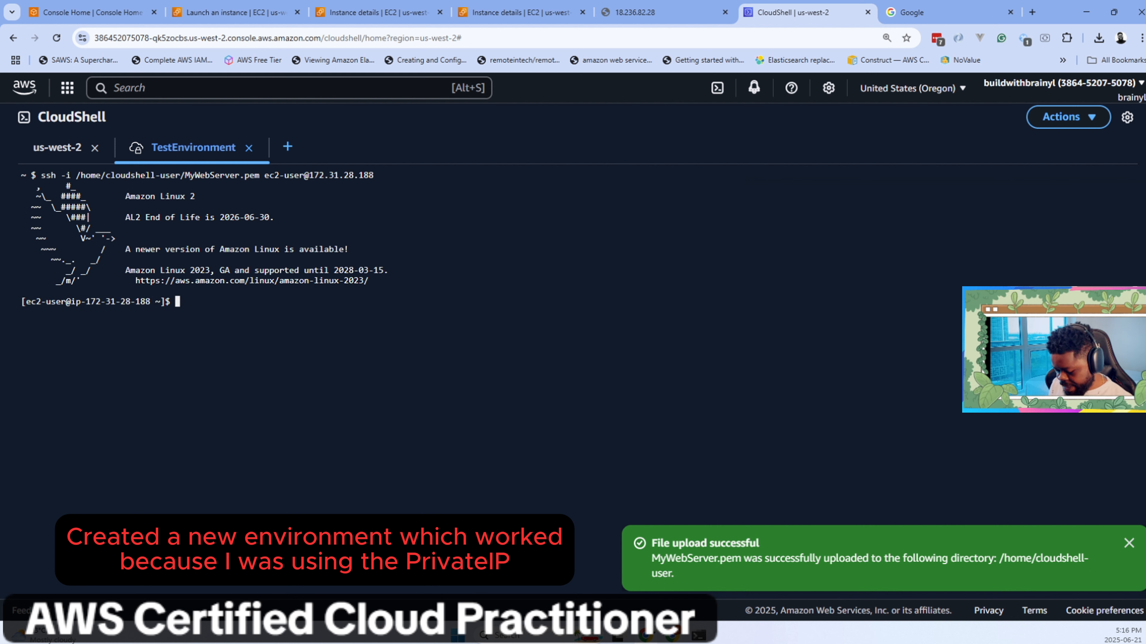
Print the web page file on the instance with cat /var/www/html/index.html.
{"action": "type", "text": "cat /var/www/html/index.htm"}
{"action": "key", "text": "Return"}
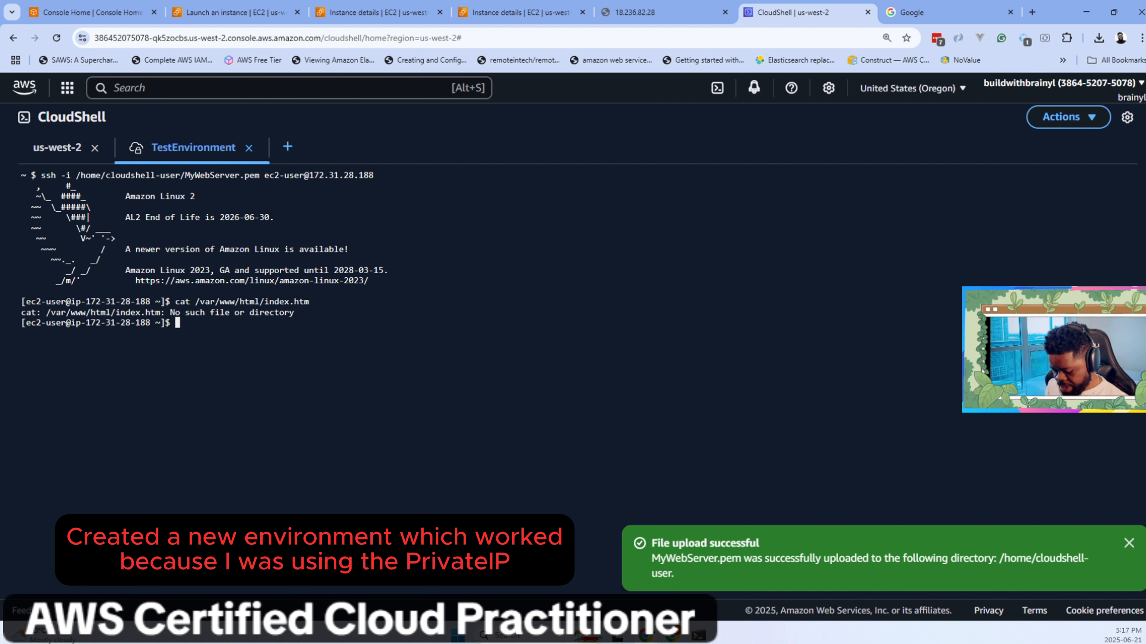
{"action": "key", "text": "Up"}
{"action": "type", "text": "l"}
{"action": "key", "text": "Return"}
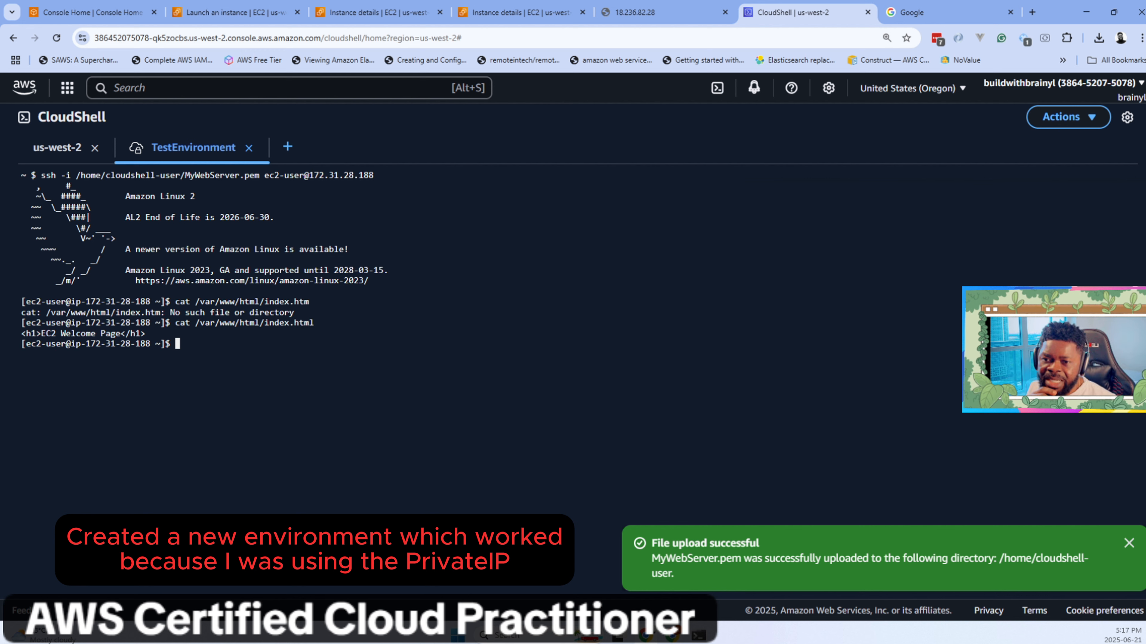
Dismiss the file upload notification in CloudShell.
{"action": "key", "text": "alt+Tab"}
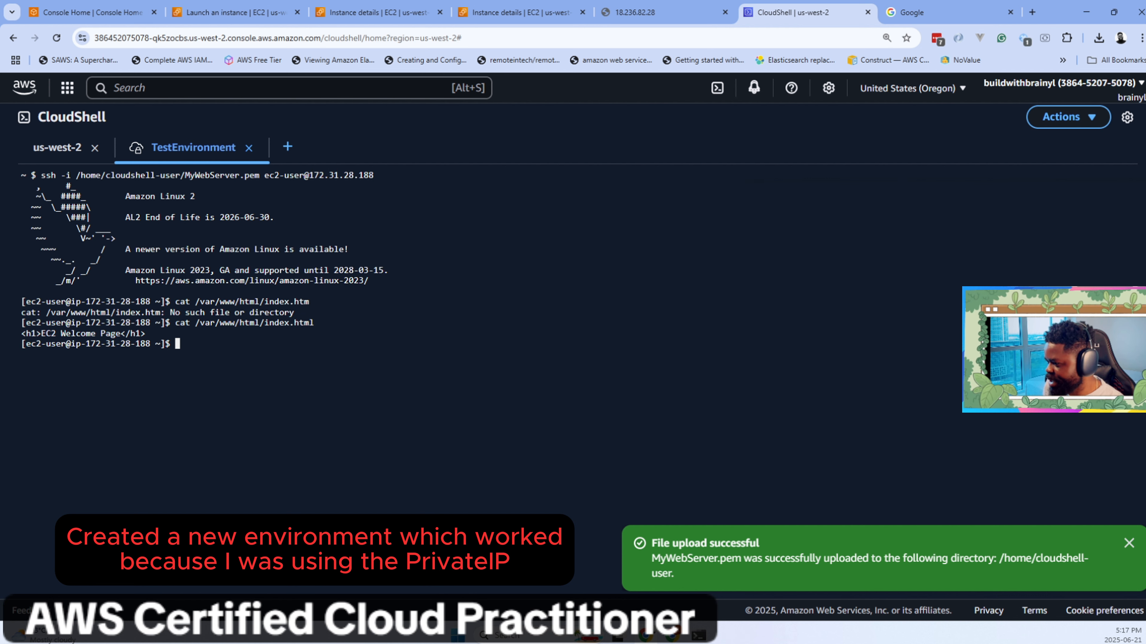
{"action": "left_click", "coordinate": [1129, 543]}
{"action": "key", "text": "ctrl+plus"}
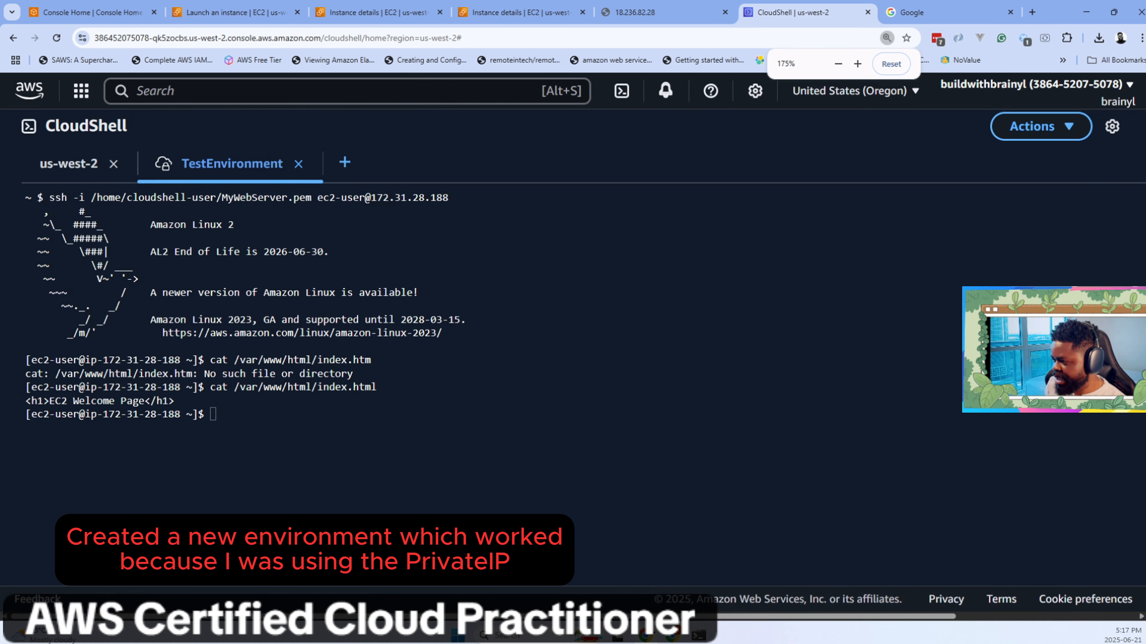
{"action": "key", "text": "ctrl+minus"}
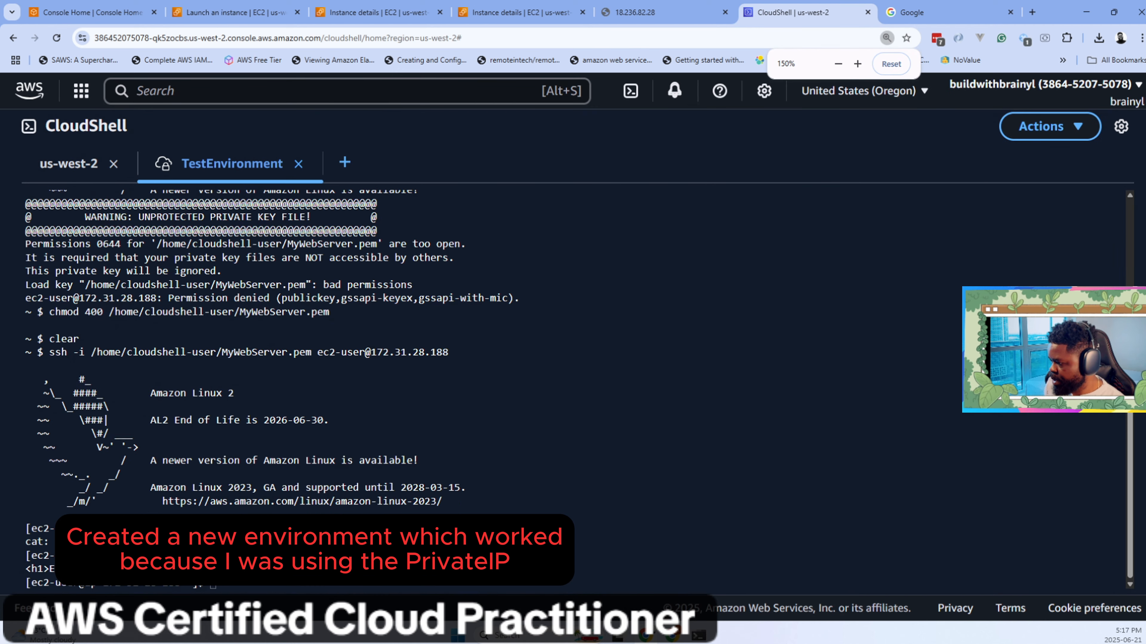
{"action": "key", "text": "ctrl+minus"}
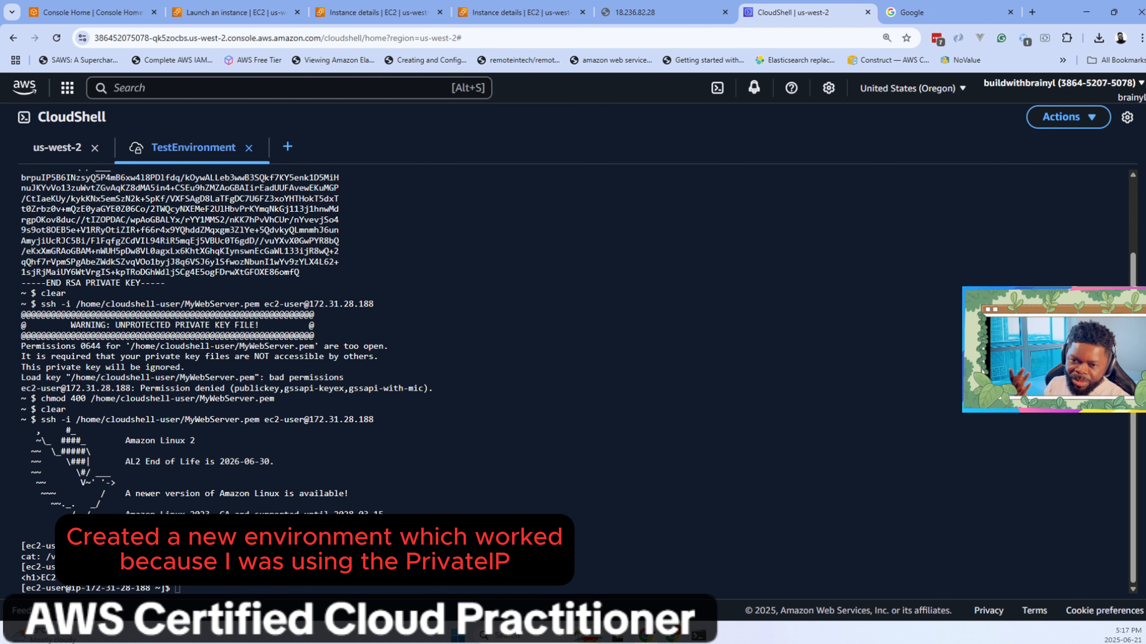
Clear the terminal and print the web page file again with cat /var/www/html/index.html.
{"action": "scroll", "coordinate": [572, 381], "scroll_direction": "up", "scroll_amount": 2}
{"action": "scroll", "coordinate": [573, 381], "scroll_direction": "down", "scroll_amount": 2}
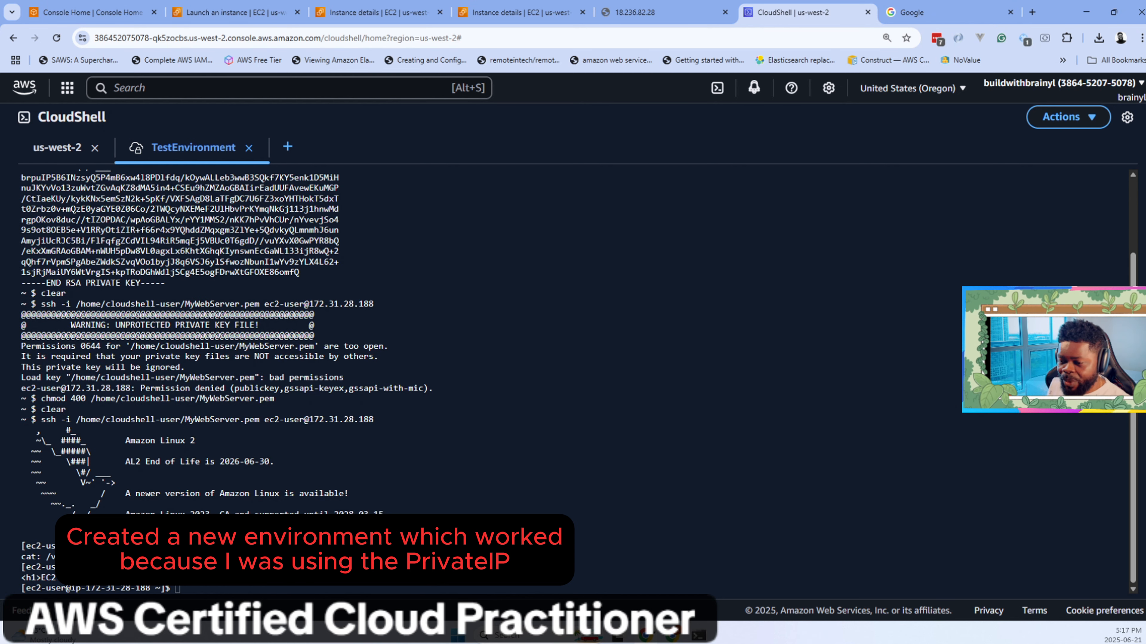
{"action": "key", "text": "ctrl+minus"}
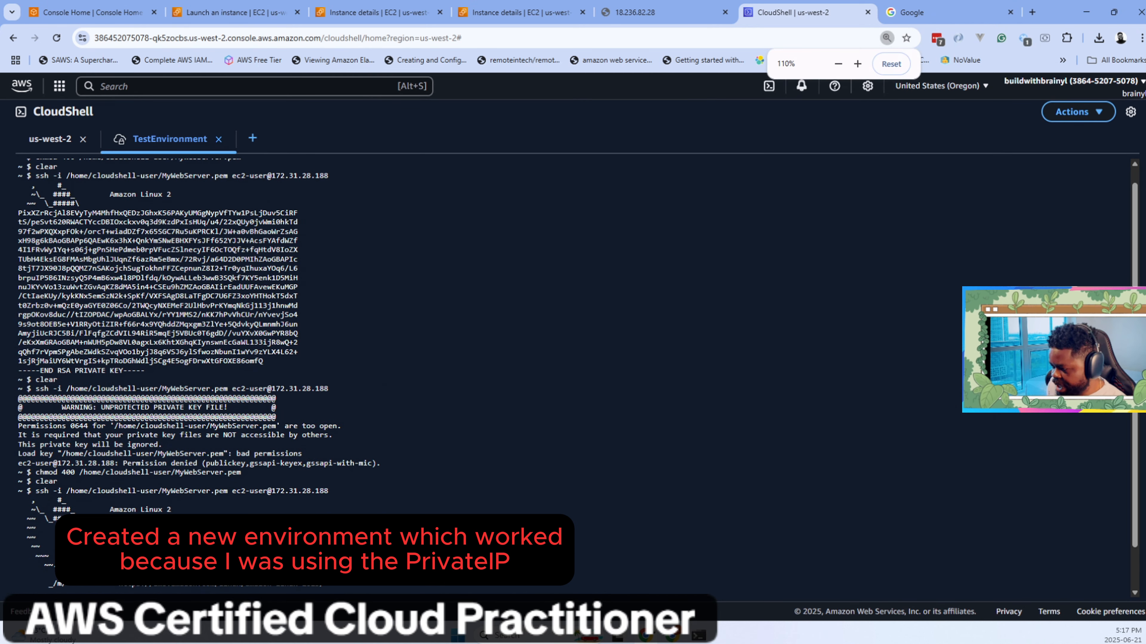
{"action": "key", "text": "ctrl+minus"}
{"action": "key", "text": "ctrl+minus"}
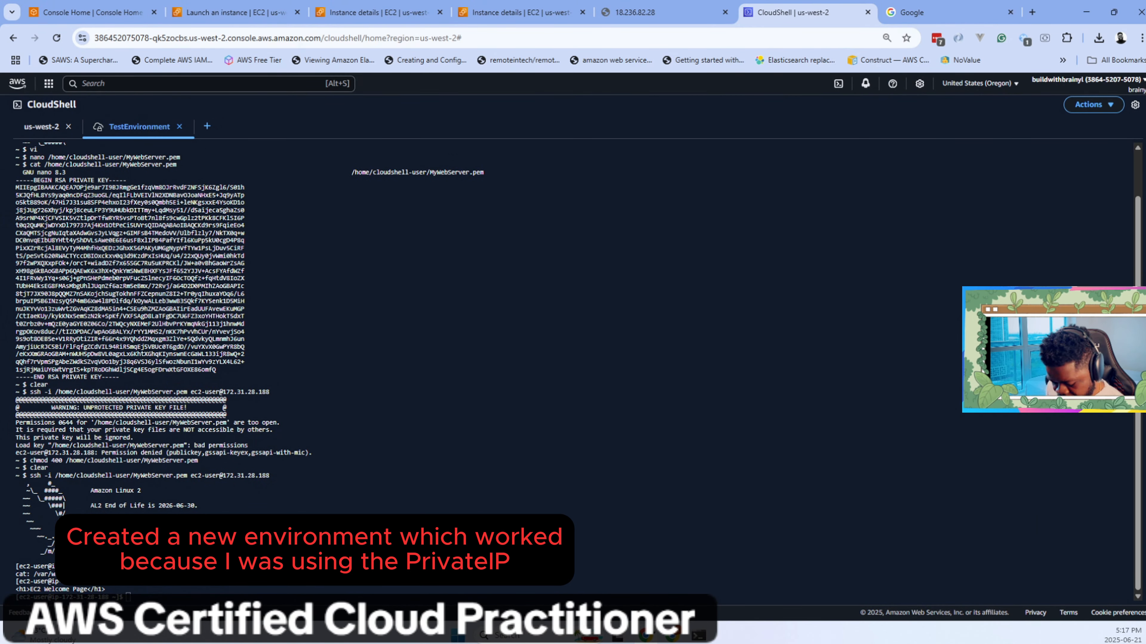
{"action": "key", "text": "ctrl+plus"}
{"action": "key", "text": "ctrl+plus"}
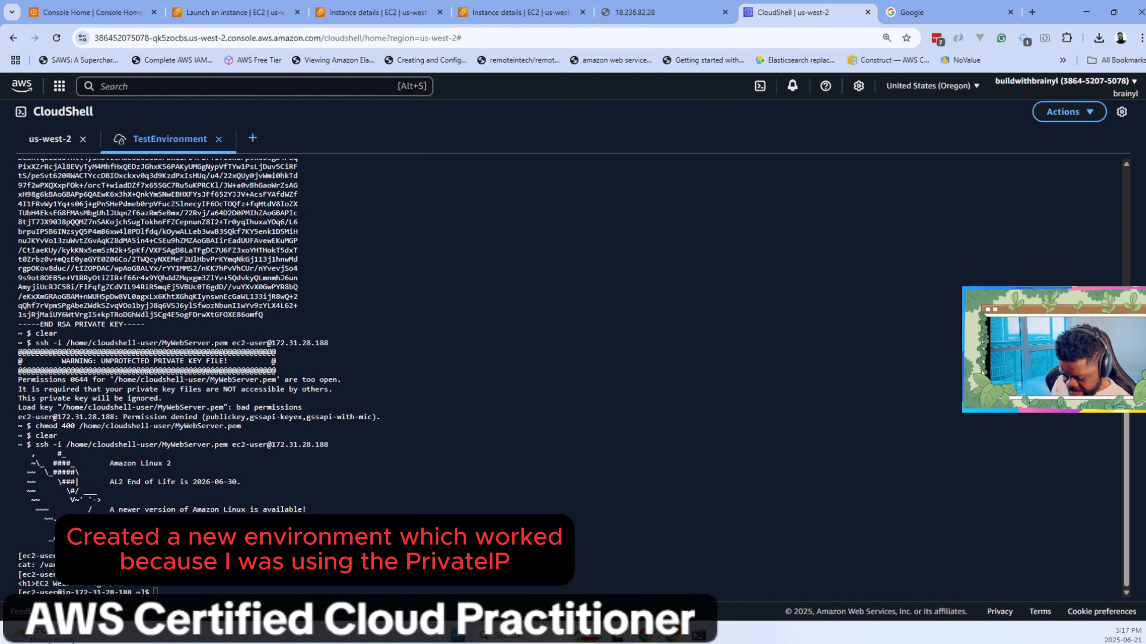
{"action": "type", "text": "clear"}
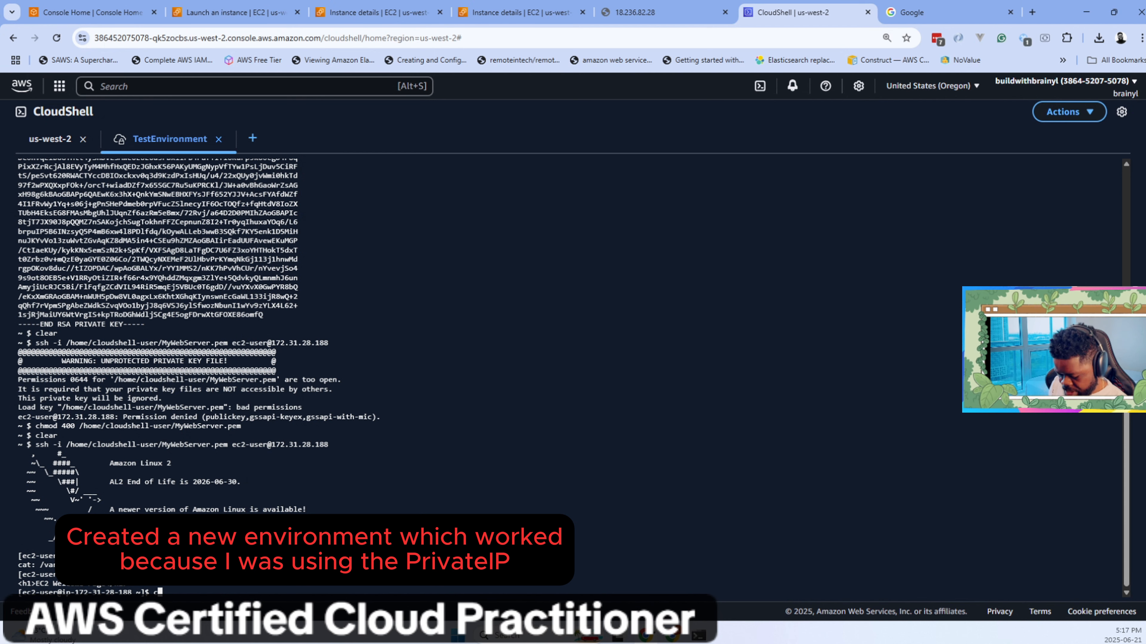
{"action": "key", "text": "Return"}
{"action": "key", "text": "Up"}
{"action": "key", "text": "Up"}
{"action": "key", "text": "Return"}
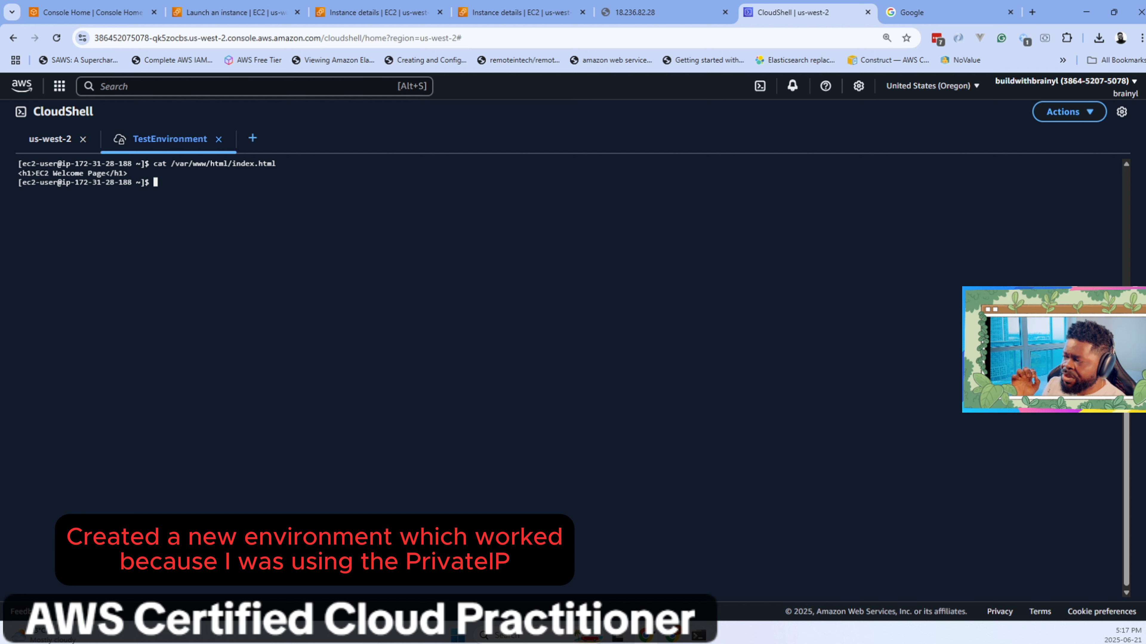
Reload the web page at 18.236.82.28, and end the SSH session in CloudShell's TestEnvironment with exit.
{"action": "left_click", "coordinate": [677, 12]}
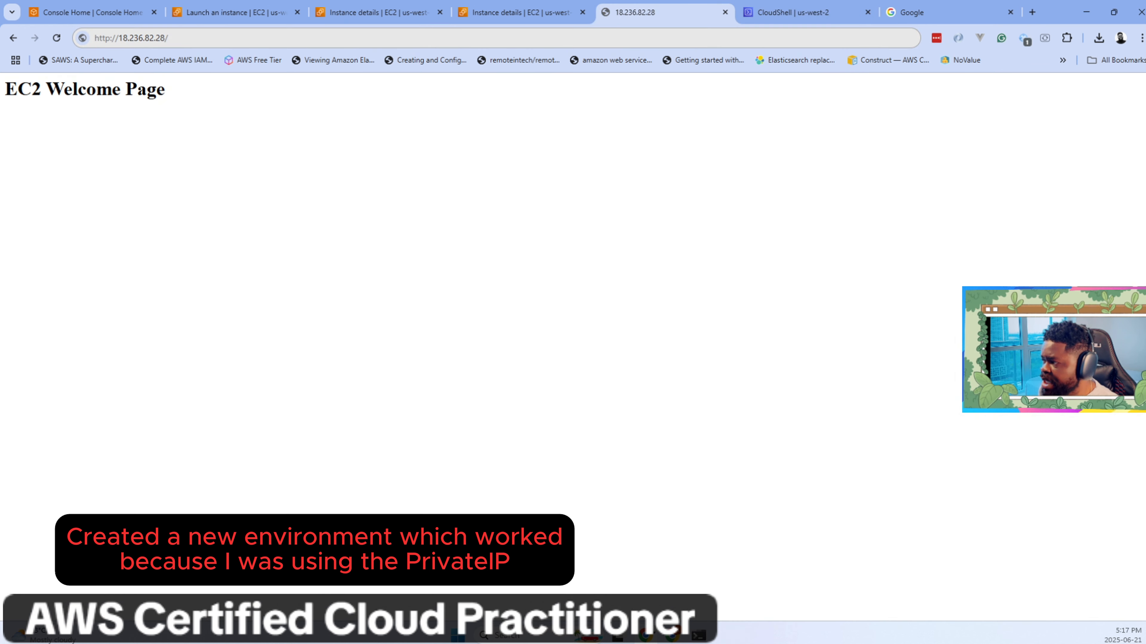
{"action": "left_click", "coordinate": [56, 38]}
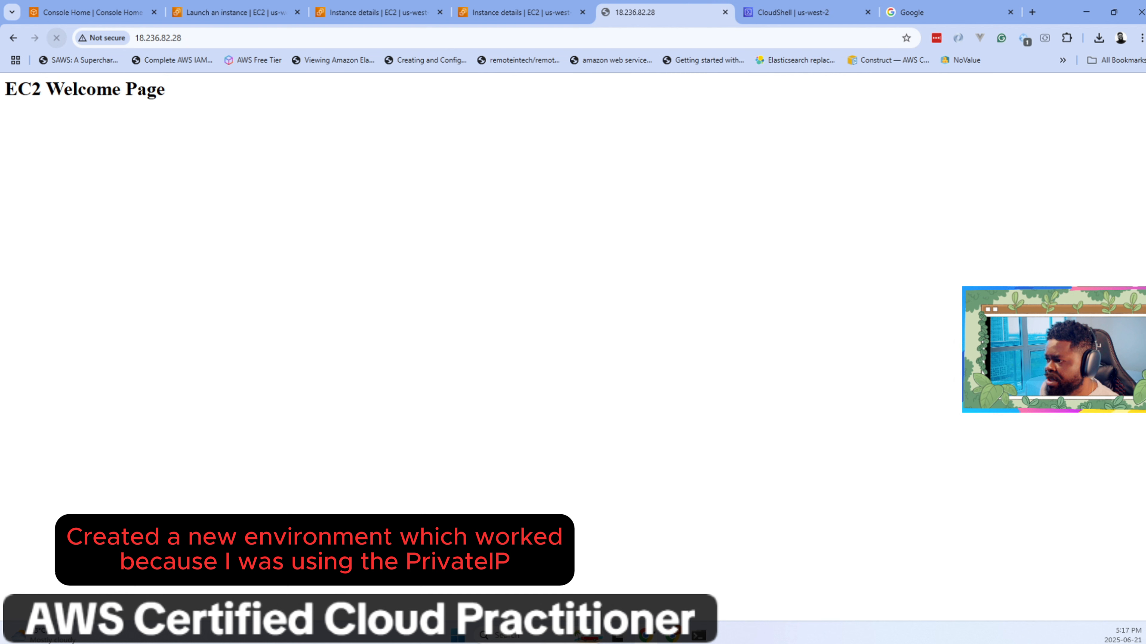
{"action": "left_click", "coordinate": [792, 12]}
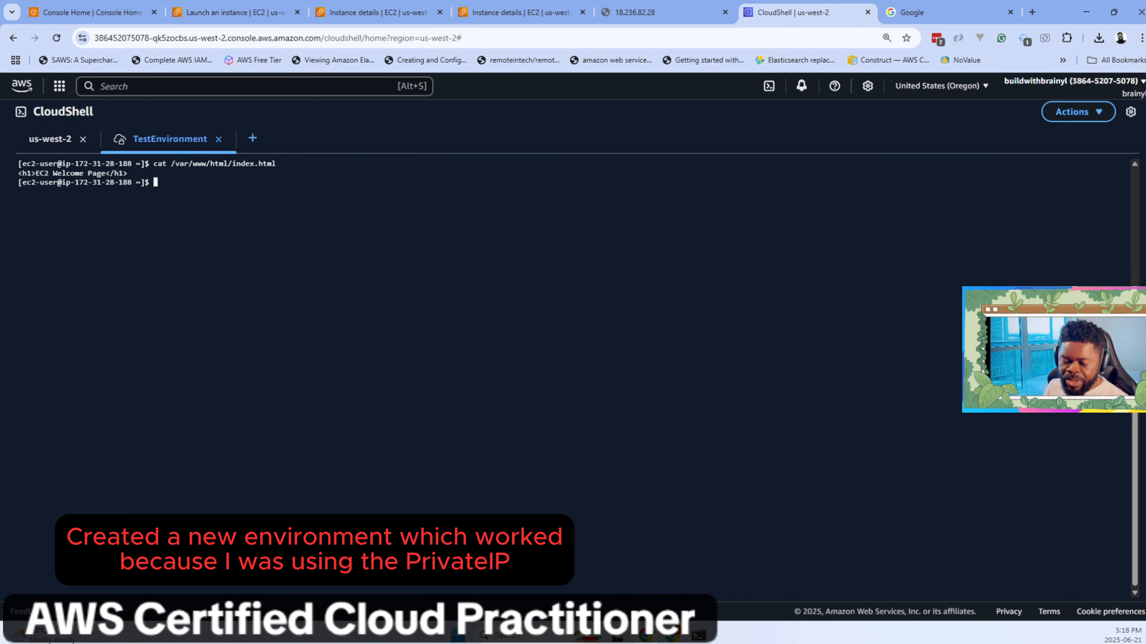
{"action": "type", "text": "exit"}
{"action": "key", "text": "Return"}
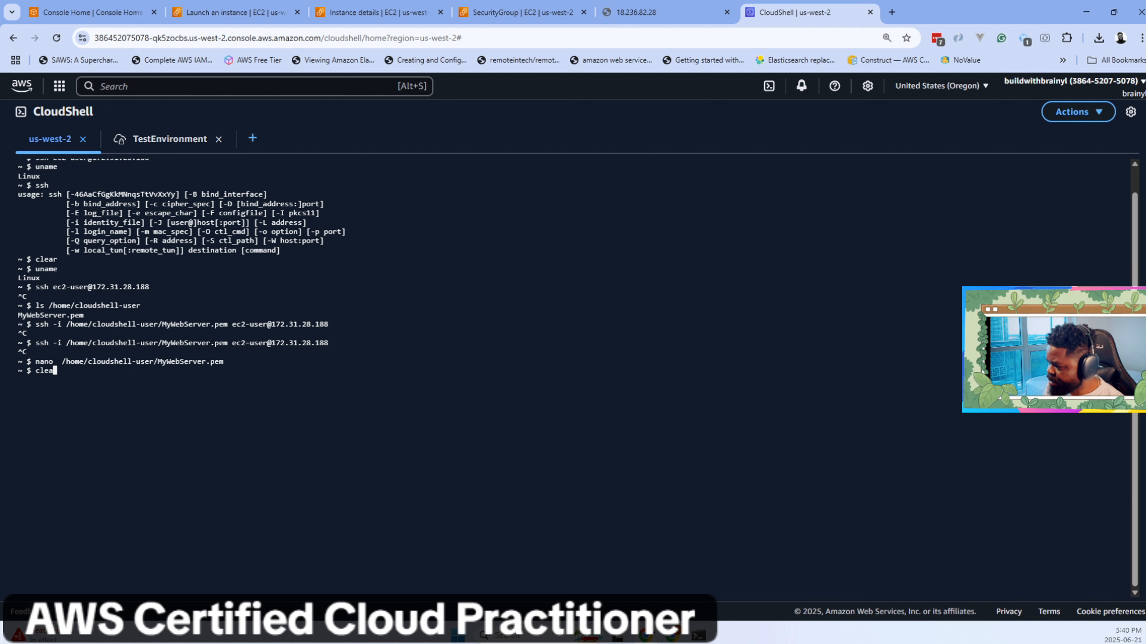
{"action": "key", "text": "ctrl+l"}
{"action": "key", "text": "Up"}
{"action": "key", "text": "Up"}
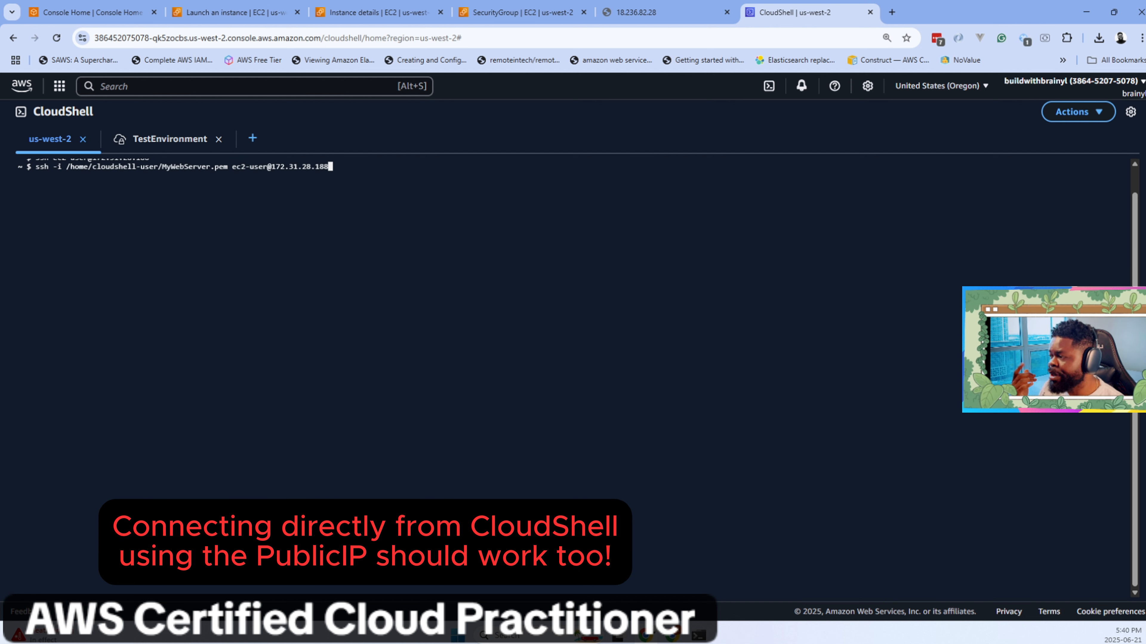
{"action": "key", "text": "Right"}
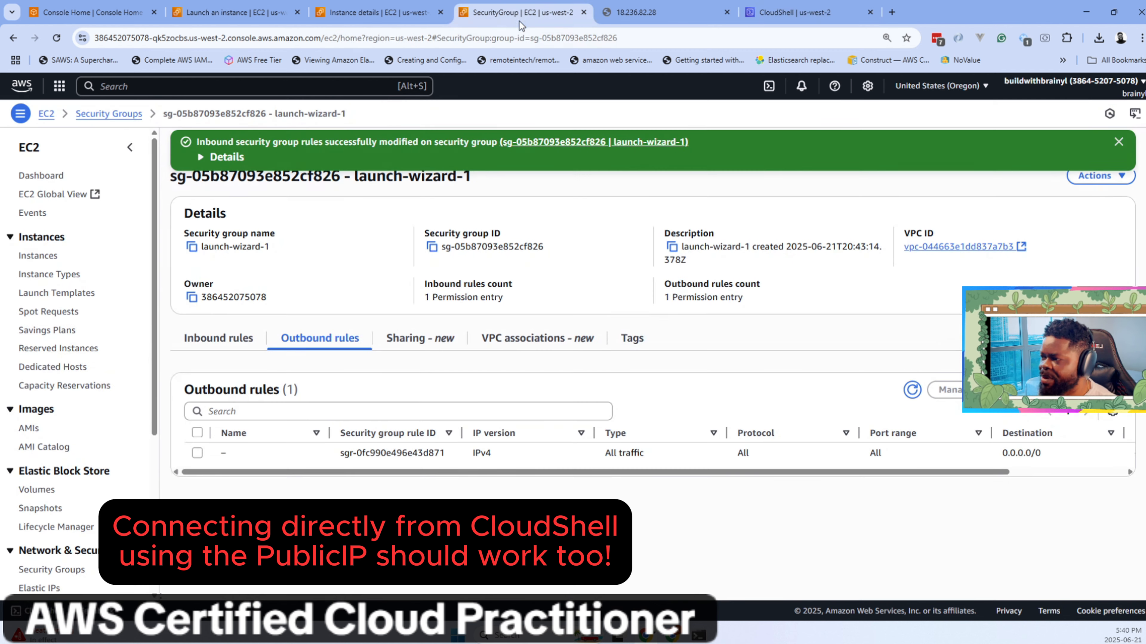
Check the inbound rules of security group launch-wizard-1 and copy the public IPv4 address of instance MyWebServer.
{"action": "left_click", "coordinate": [523, 12]}
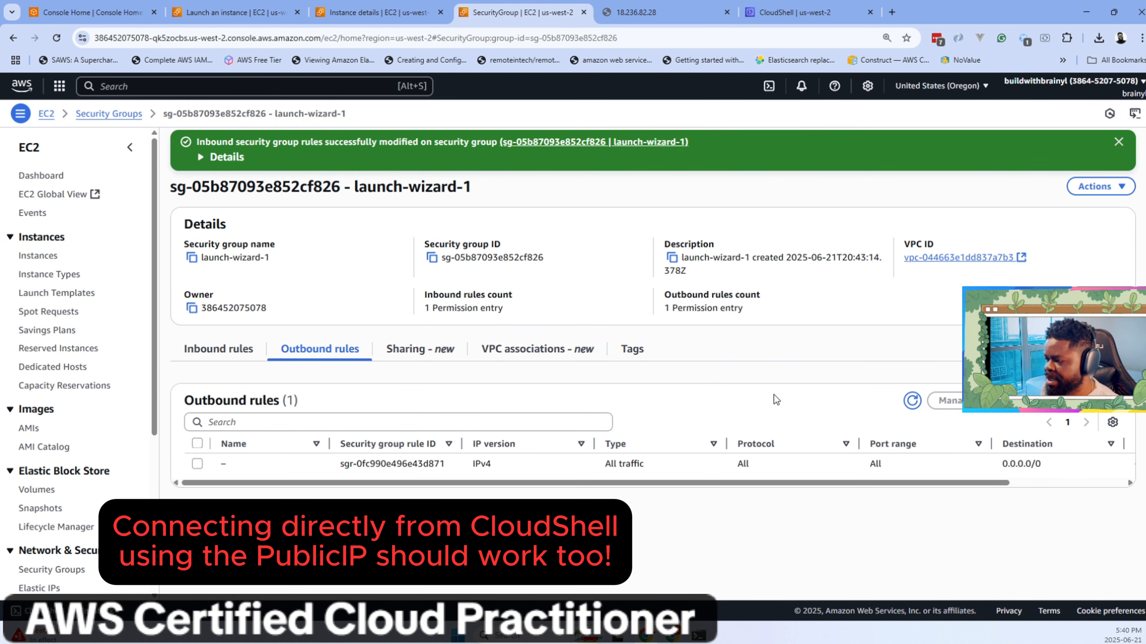
{"action": "left_click", "coordinate": [223, 349]}
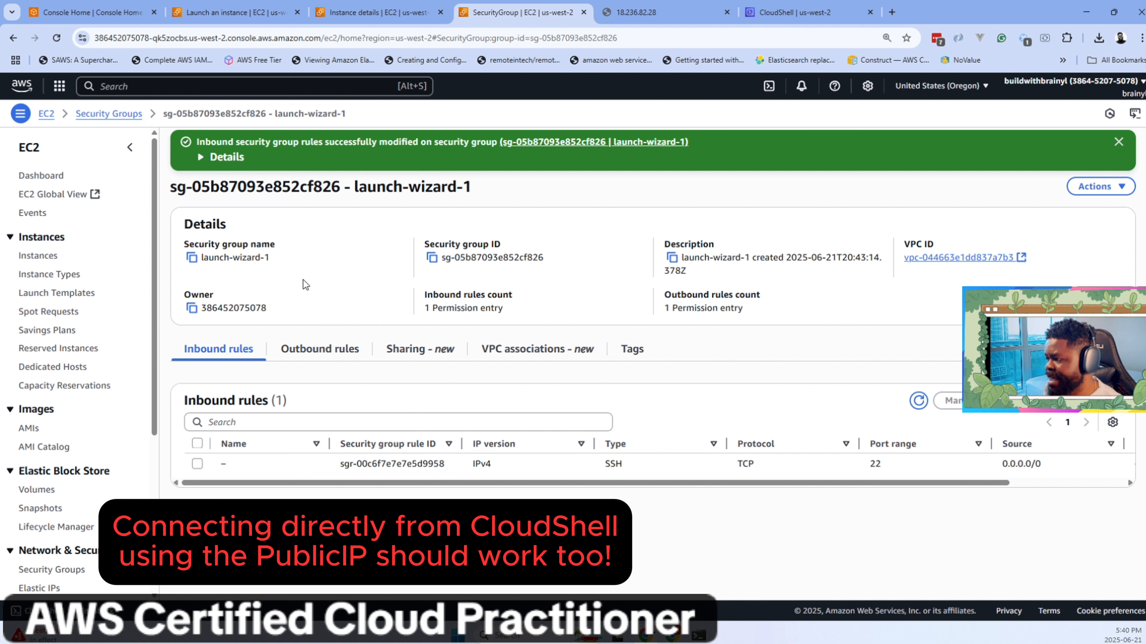
{"action": "left_click", "coordinate": [39, 256]}
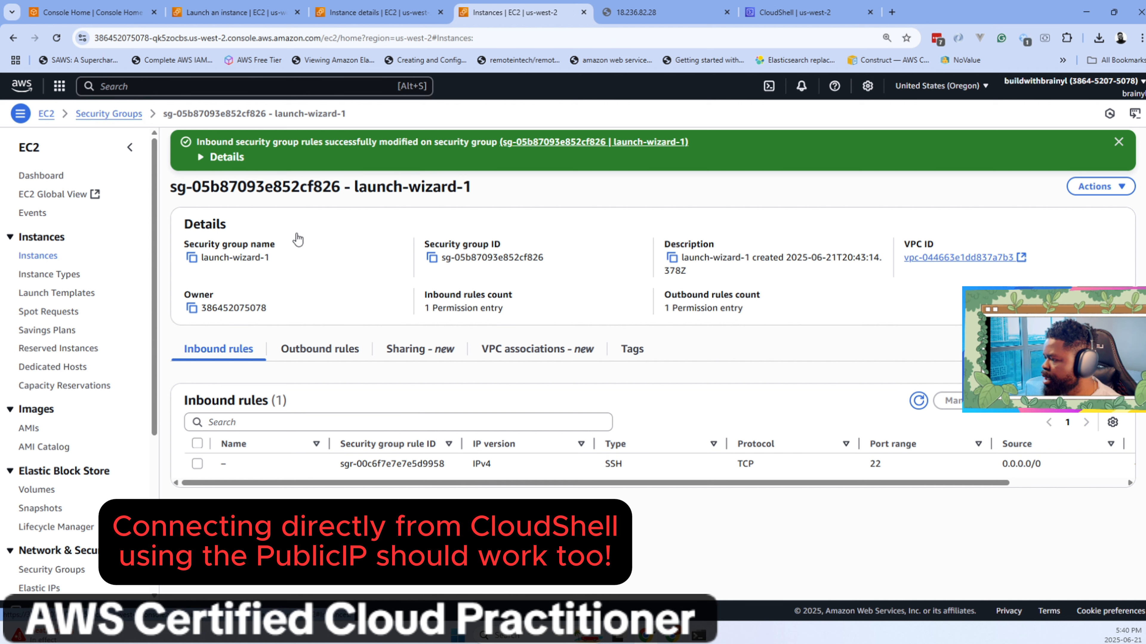
{"action": "left_click", "coordinate": [363, 223]}
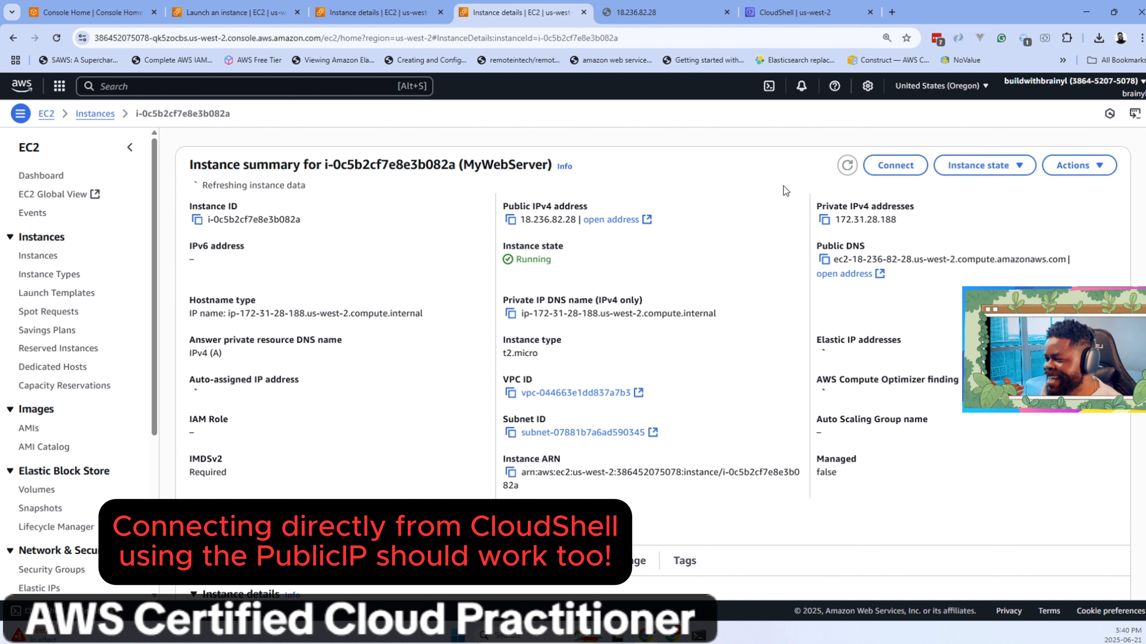
{"action": "left_click", "coordinate": [510, 220]}
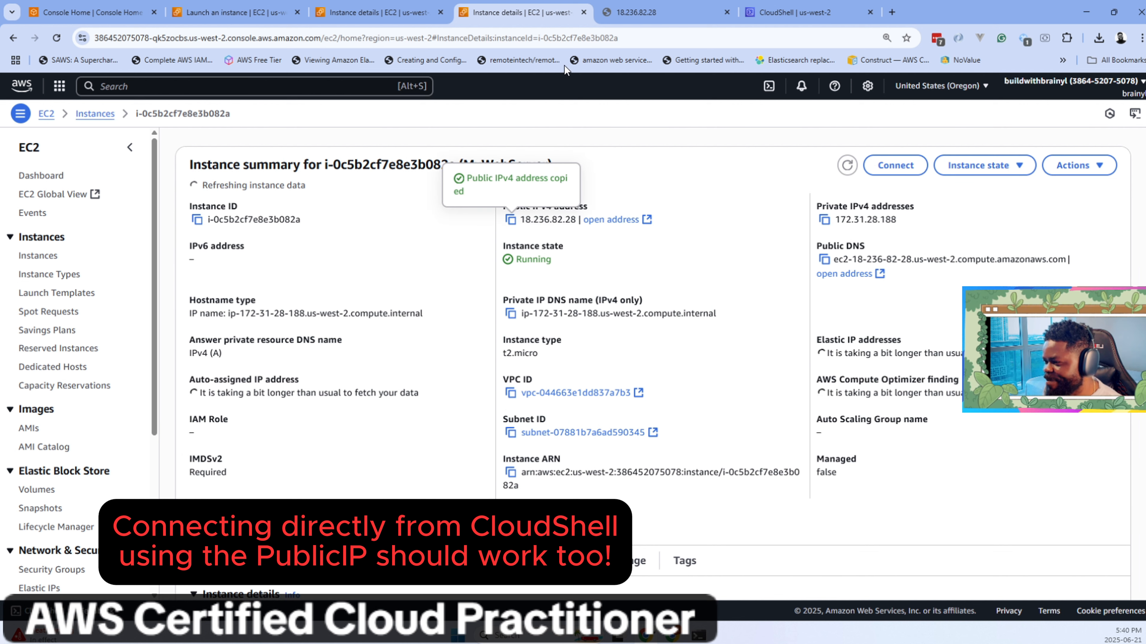
Replace the private IP in the recalled ssh command with 18.236.82.28, run it, and accept the host key with yes.
{"action": "left_click", "coordinate": [783, 13]}
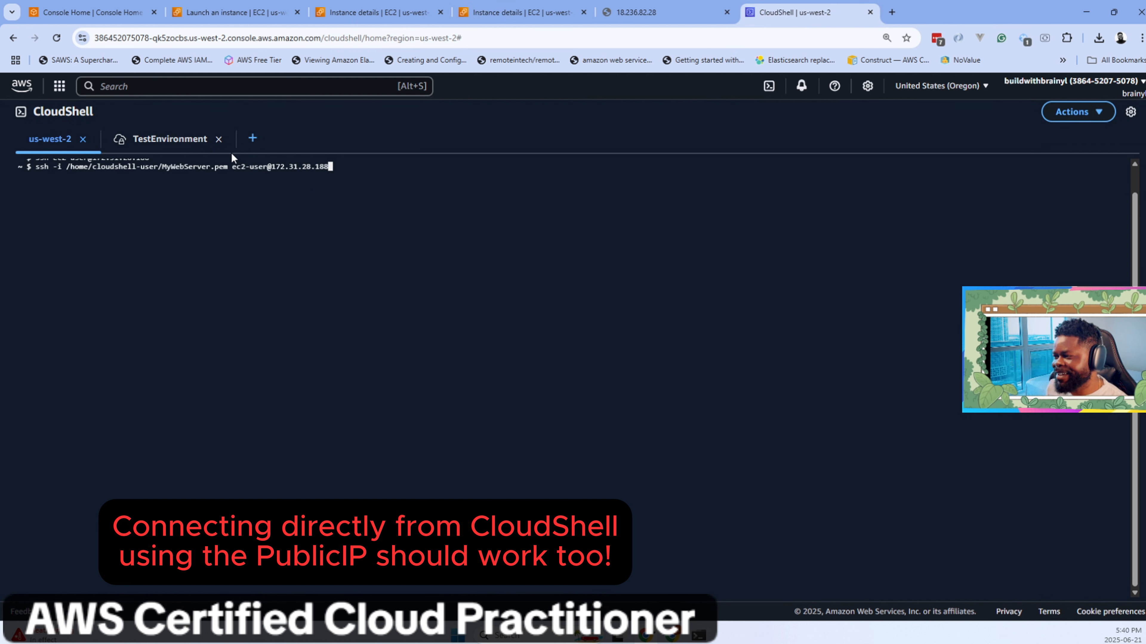
{"action": "key", "text": "BackSpace"}
{"action": "key", "text": "BackSpace"}
{"action": "key", "text": "BackSpace"}
{"action": "key", "text": "BackSpace"}
{"action": "key", "text": "BackSpace"}
{"action": "key", "text": "BackSpace"}
{"action": "key", "text": "BackSpace"}
{"action": "key", "text": "BackSpace"}
{"action": "key", "text": "BackSpace"}
{"action": "key", "text": "BackSpace"}
{"action": "key", "text": "BackSpace"}
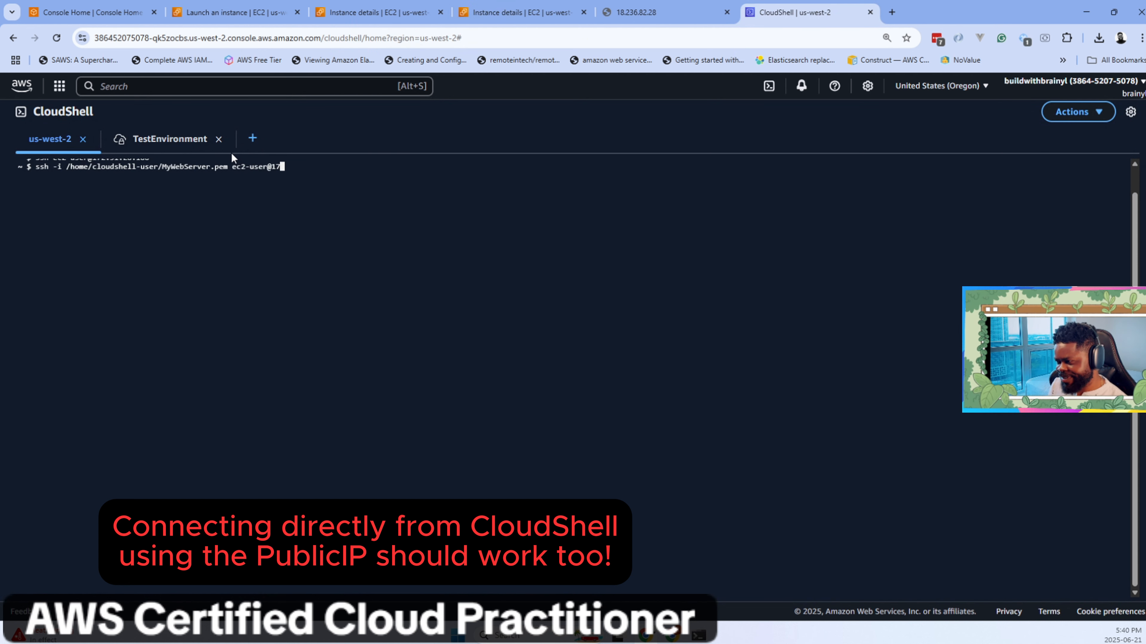
{"action": "key", "text": "BackSpace"}
{"action": "key", "text": "BackSpace"}
{"action": "key", "text": "ctrl+v"}
{"action": "key", "text": "Return"}
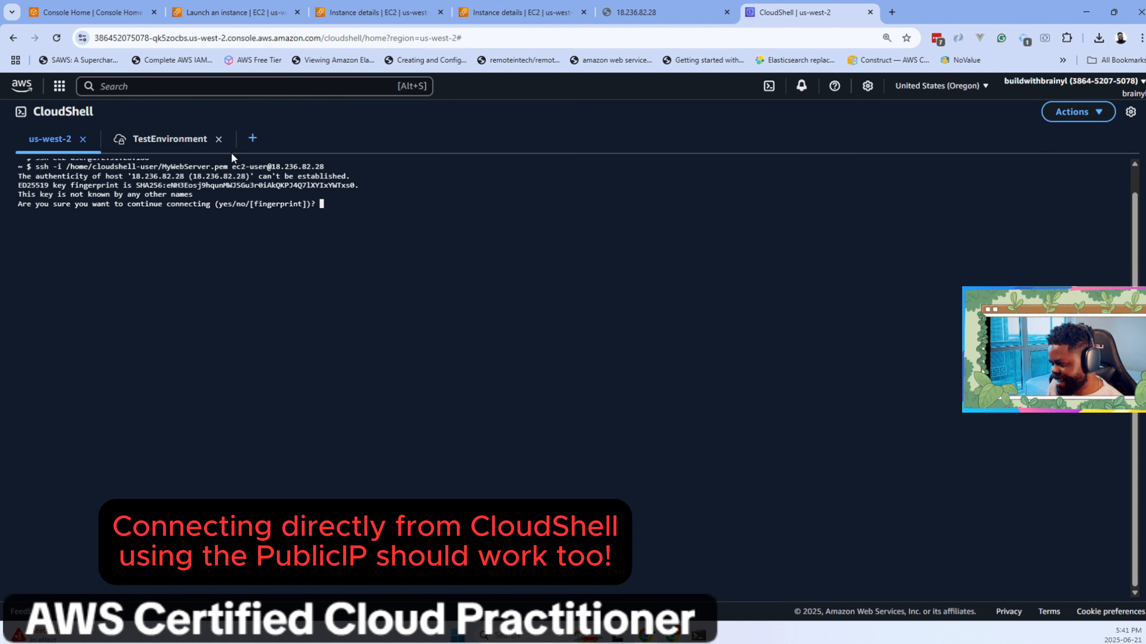
{"action": "type", "text": "yes"}
{"action": "key", "text": "Return"}
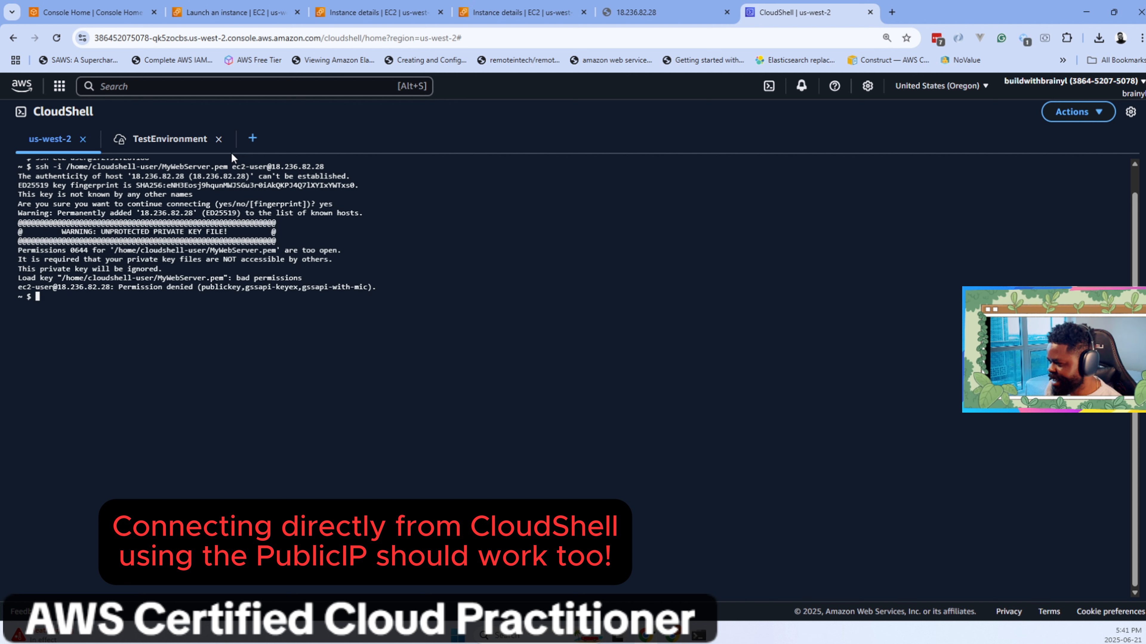
Restrict the key file's permissions in the us-west-2 environment with chmod 400 /home/cloudshell-user/MyWebServer.pem.
{"action": "type", "text": "chmp"}
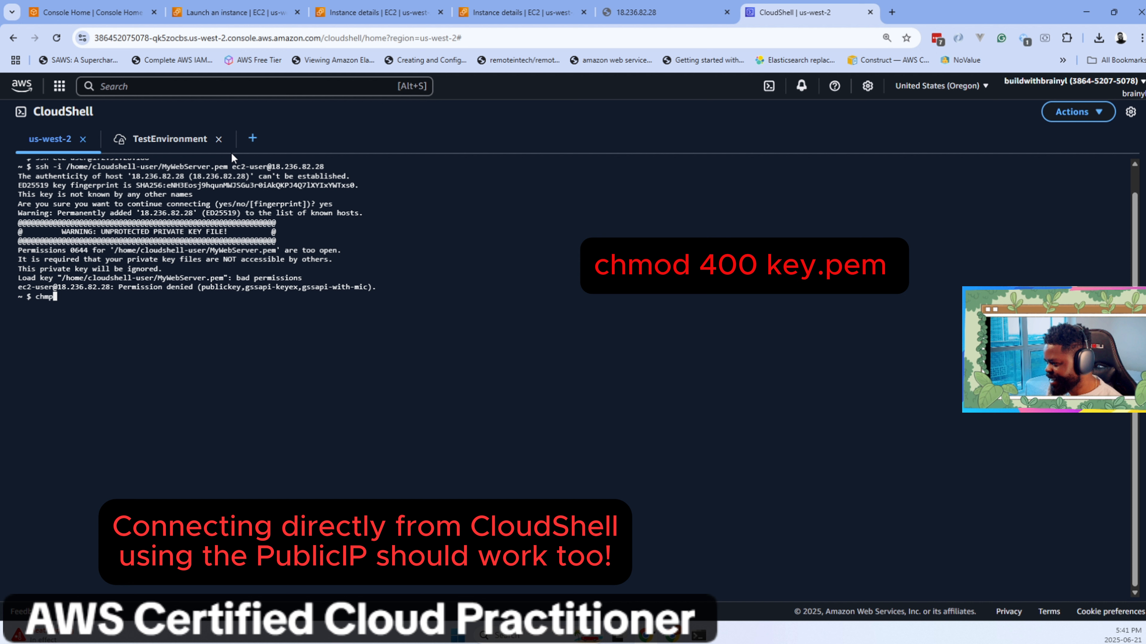
{"action": "key", "text": "BackSpace"}
{"action": "type", "text": "od"}
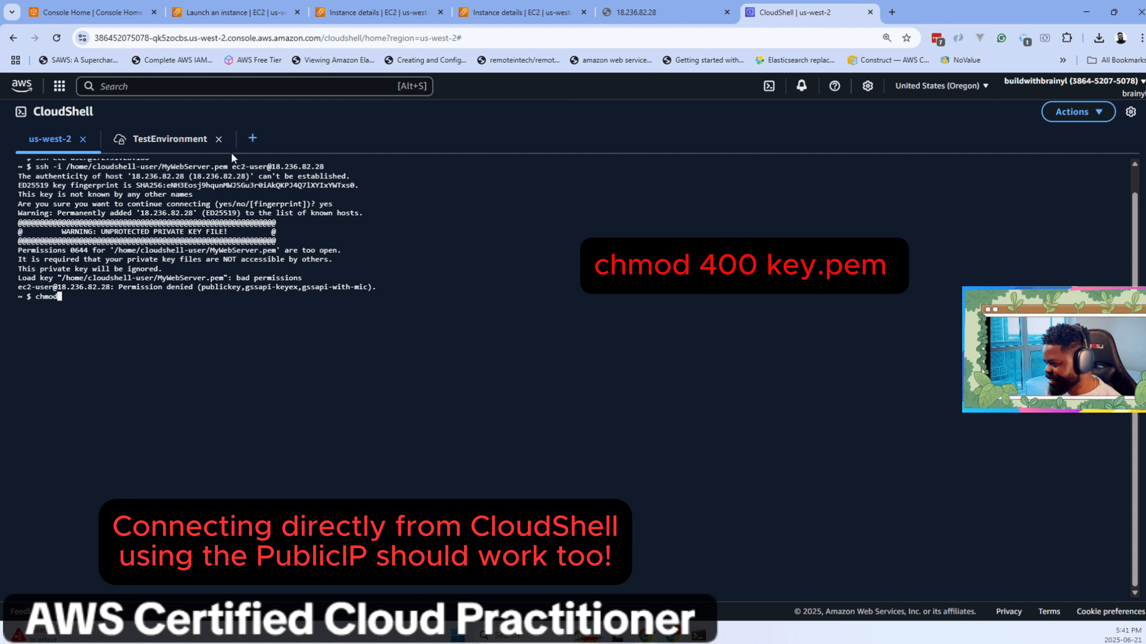
{"action": "type", "text": " 400"}
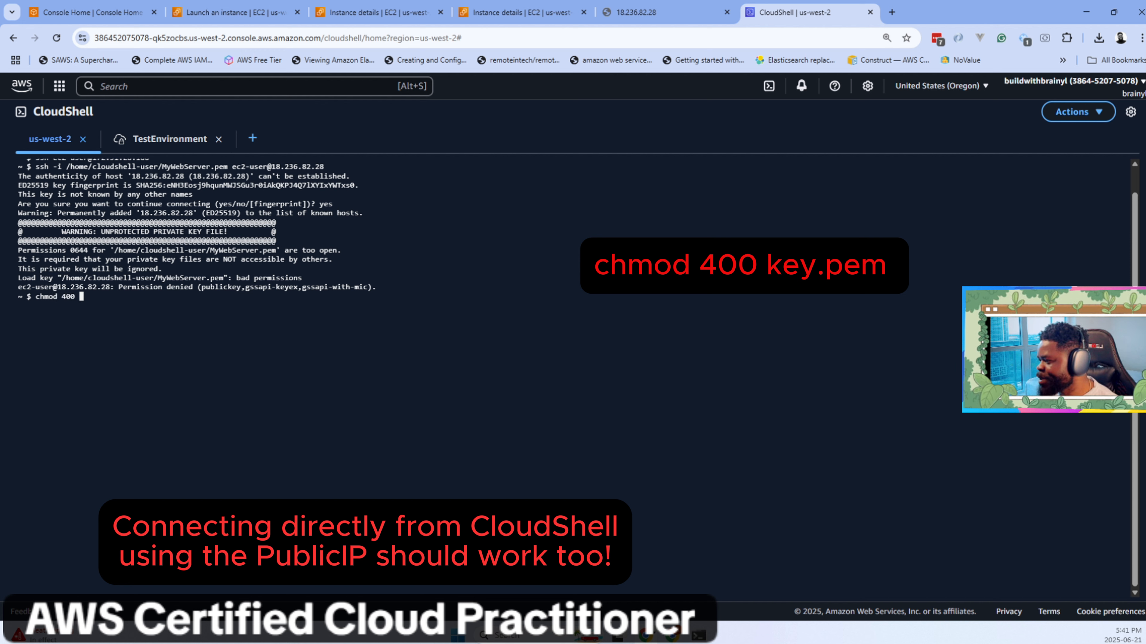
{"action": "left_click_drag", "start_coordinate": [63, 278], "coordinate": [224, 279]}
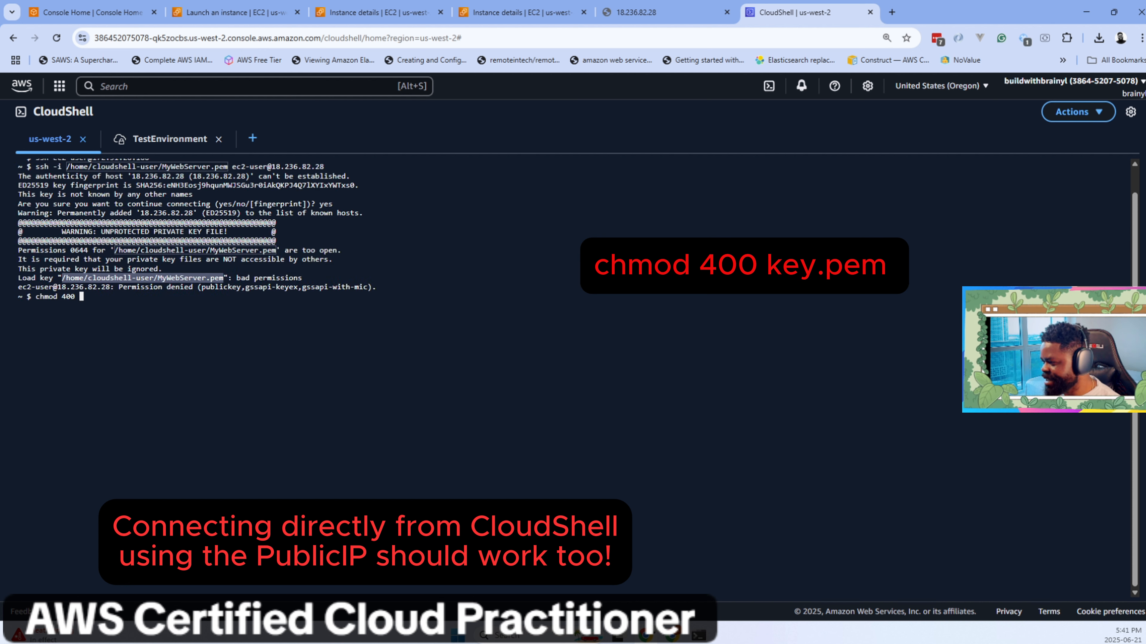
{"action": "key", "text": "ctrl+v"}
{"action": "key", "text": "Return"}
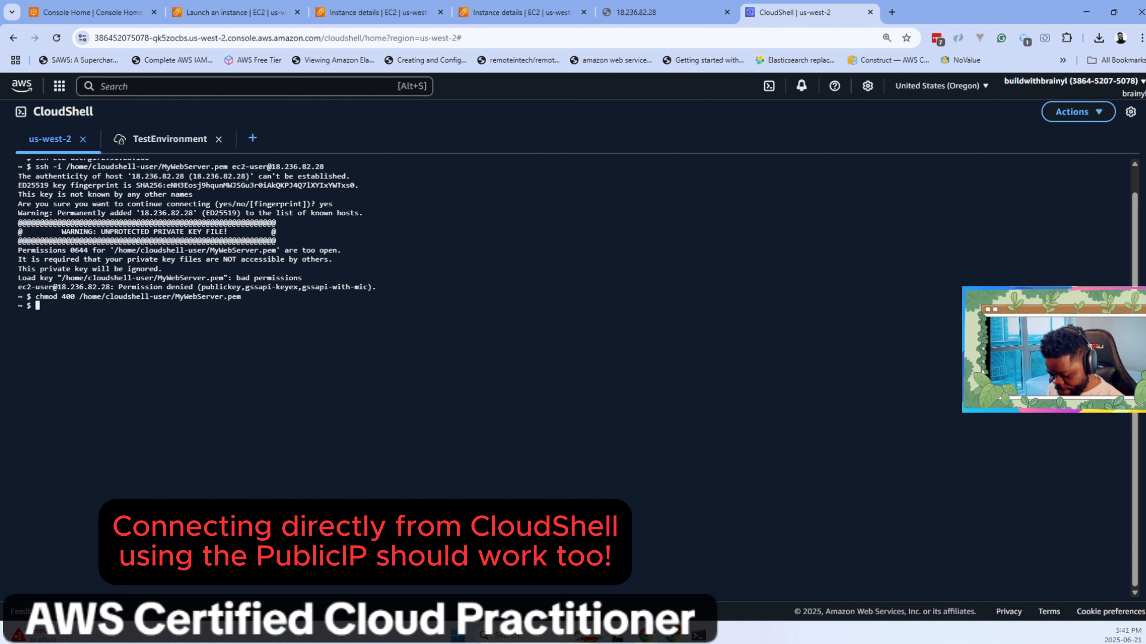
{"action": "key", "text": "Up"}
{"action": "key", "text": "Up"}
{"action": "key", "text": "Return"}
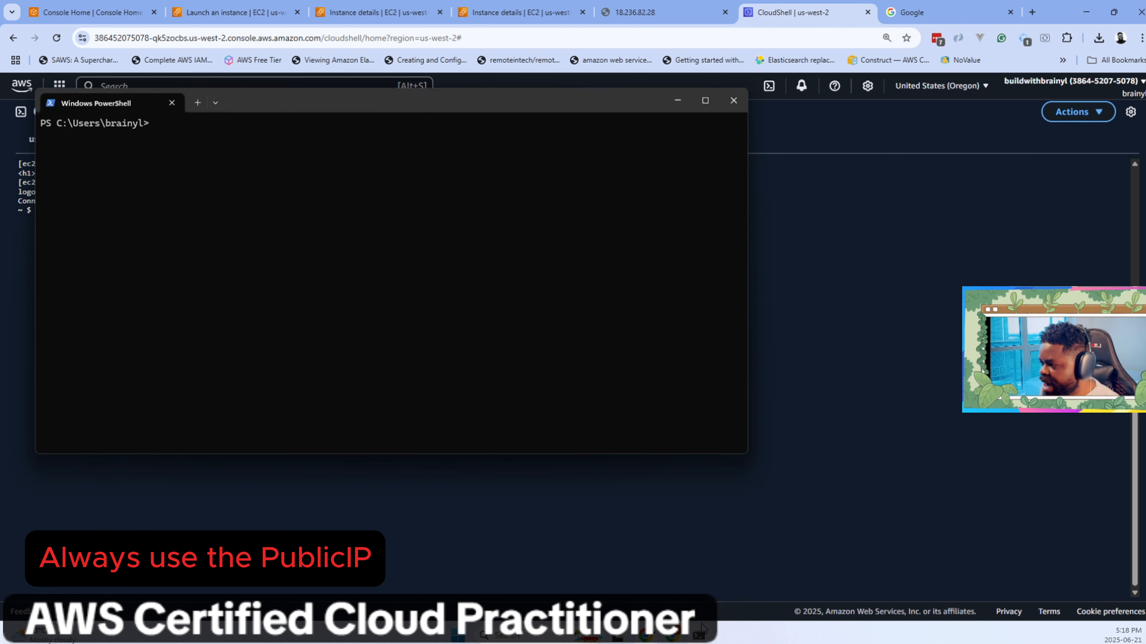
Switch to Windows PowerShell and print the current directory with pwd.
{"action": "left_click_drag", "start_coordinate": [522, 110], "coordinate": [654, 157]}
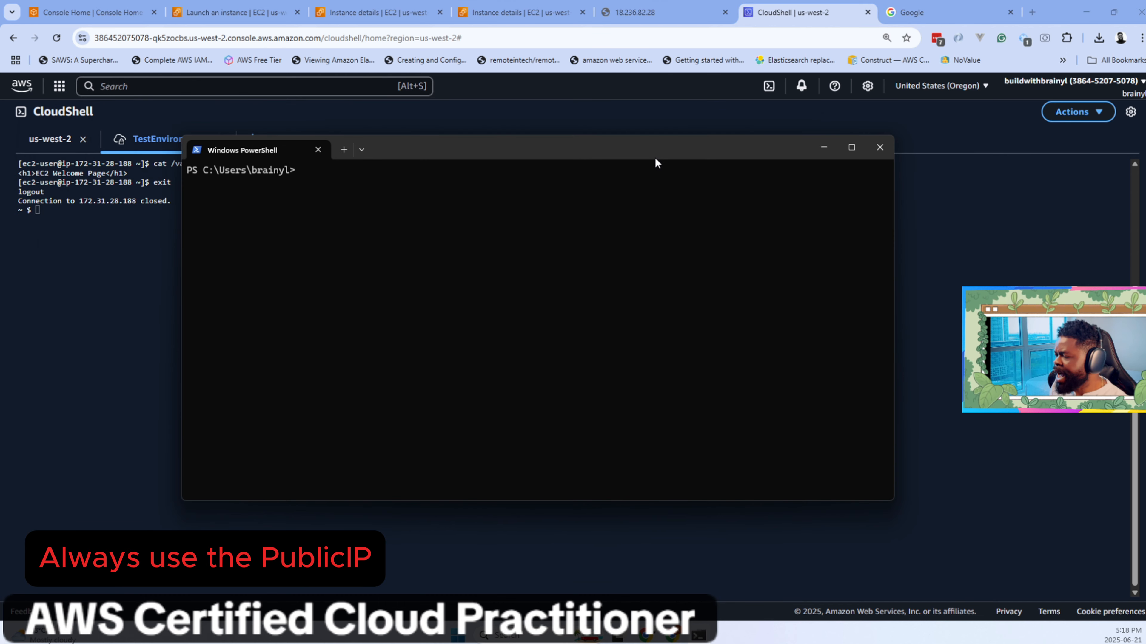
{"action": "key", "text": "alt+Tab"}
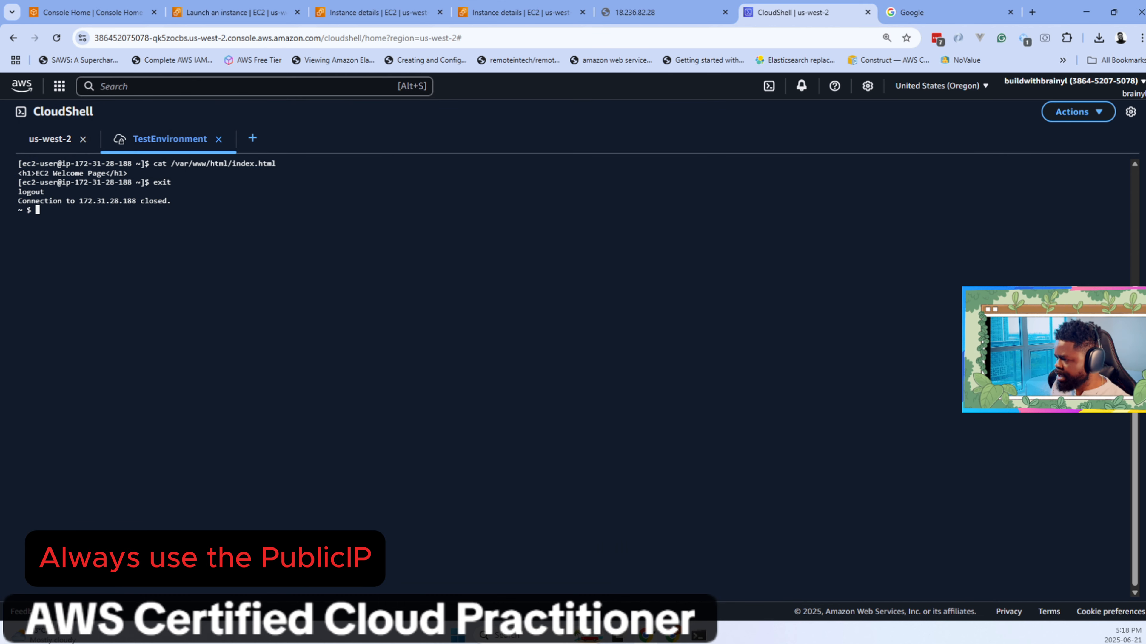
{"action": "scroll", "coordinate": [158, 203], "scroll_direction": "up", "scroll_amount": 1}
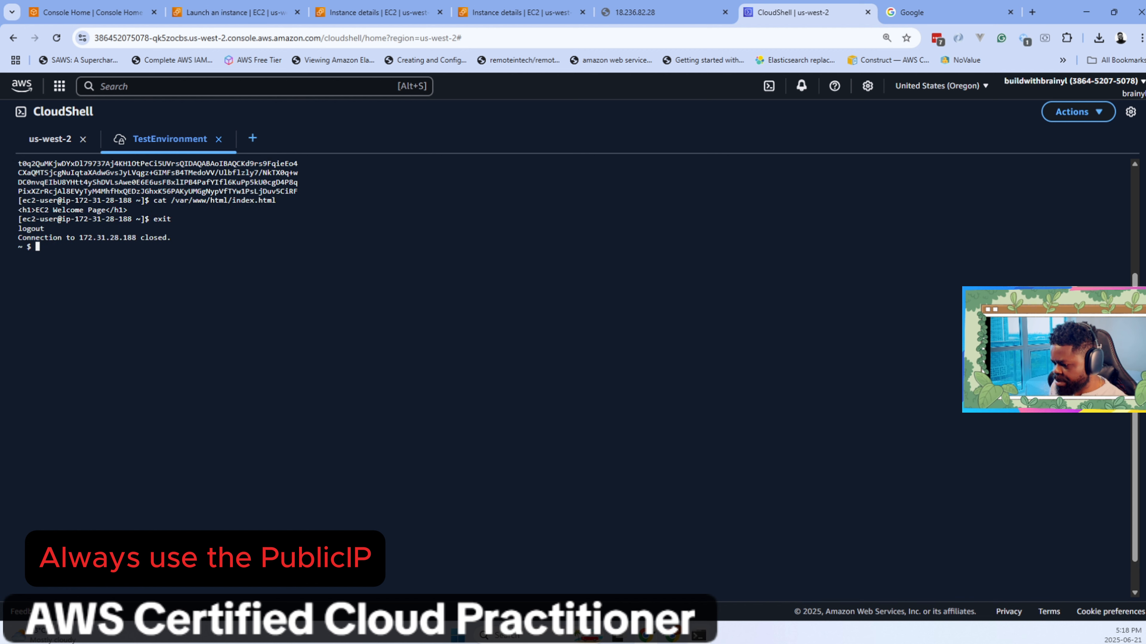
{"action": "key", "text": "alt+Tab"}
{"action": "type", "text": "pw"}
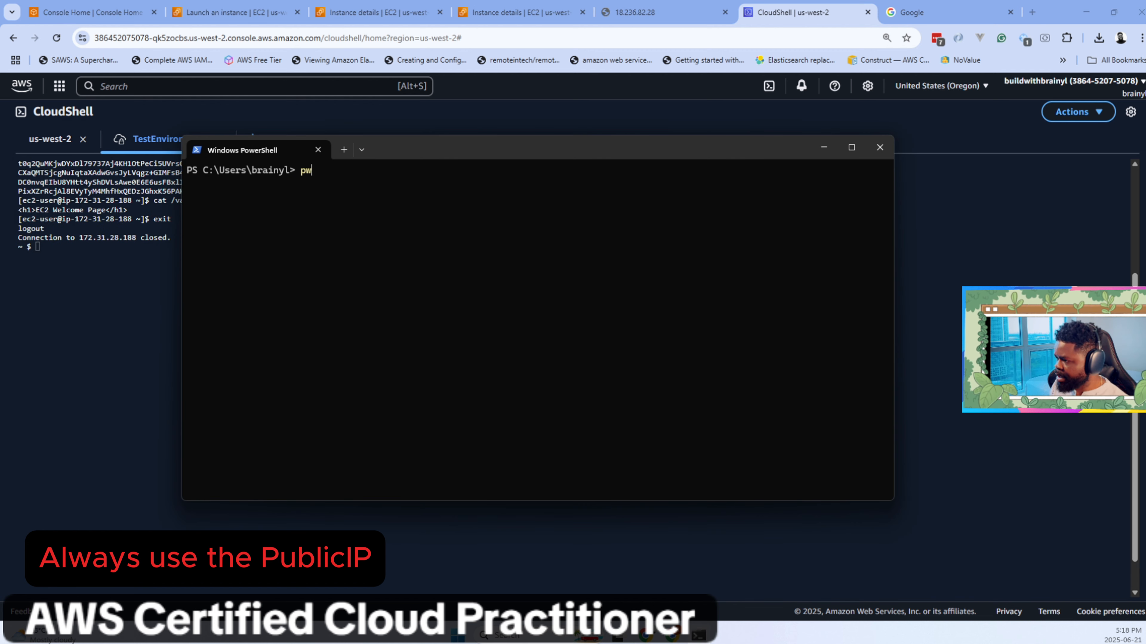
{"action": "type", "text": "d"}
{"action": "key", "text": "Return"}
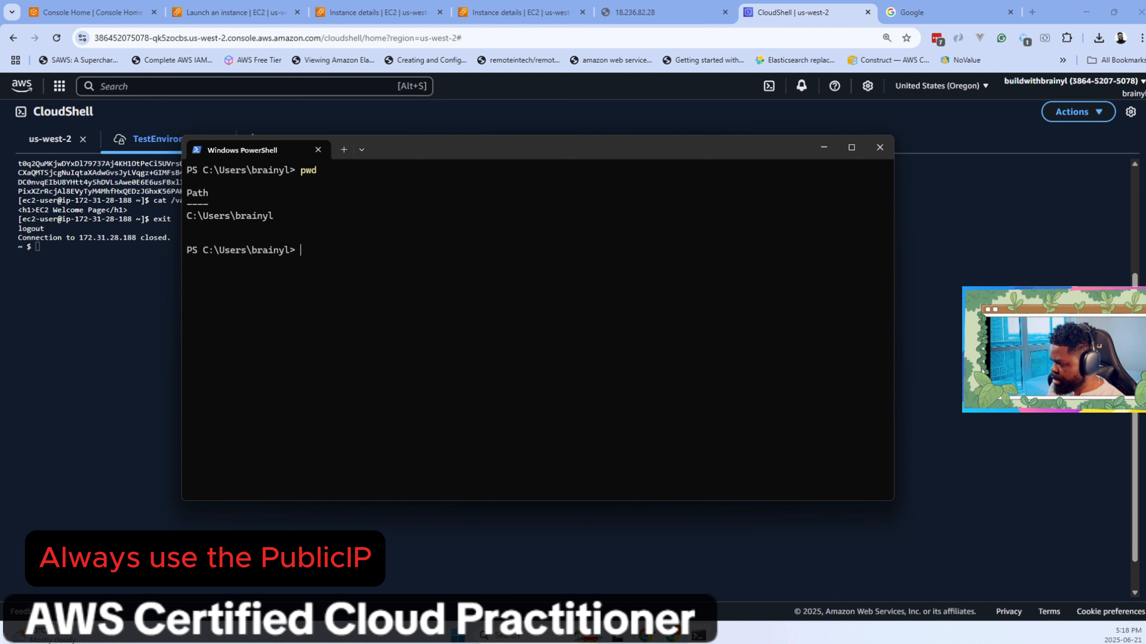
Copy the printed user folder path and enter it after cd at the PowerShell prompt.
{"action": "left_click_drag", "start_coordinate": [284, 206], "coordinate": [147, 219]}
{"action": "left_click", "coordinate": [268, 219]}
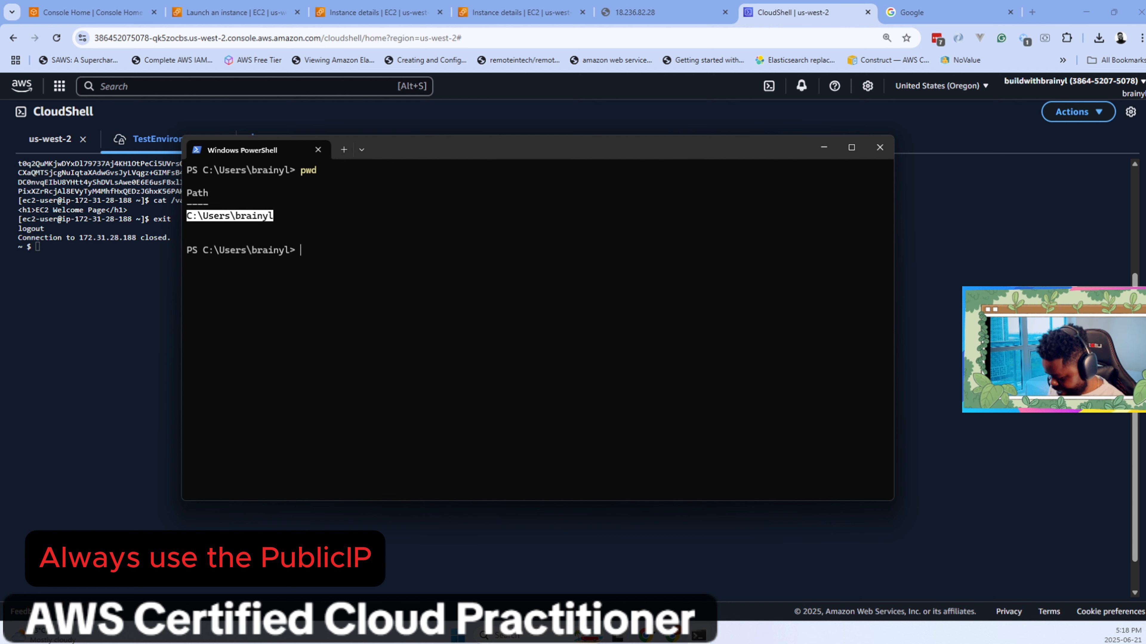
{"action": "type", "text": "cd"}
{"action": "key", "text": "ctrl+v"}
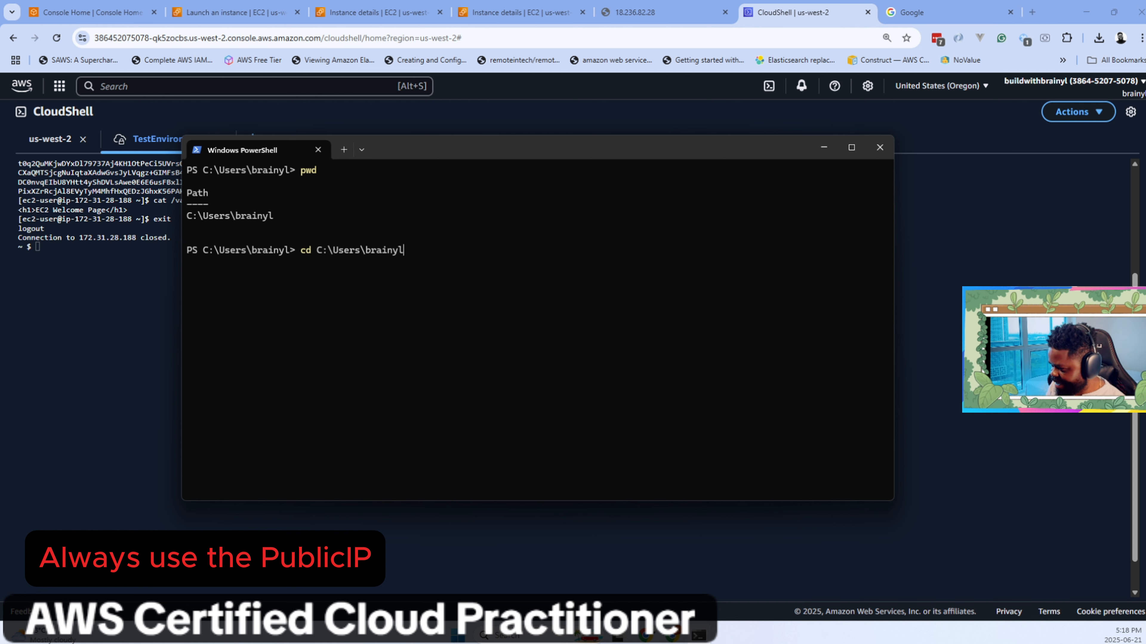
Extend the cd command's path to the Desktop folder inside the user folder.
{"action": "type", "text": "\\.aws\\"}
{"action": "key", "text": "BackSpace"}
{"action": "key", "text": "BackSpace"}
{"action": "key", "text": "BackSpace"}
{"action": "key", "text": "BackSpace"}
{"action": "key", "text": "BackSpace"}
{"action": "key", "text": "BackSpace"}
{"action": "key", "text": "BackSpace"}
{"action": "key", "text": "BackSpace"}
{"action": "key", "text": "BackSpace"}
{"action": "key", "text": "BackSpace"}
{"action": "key", "text": "BackSpace"}
{"action": "key", "text": "BackSpace"}
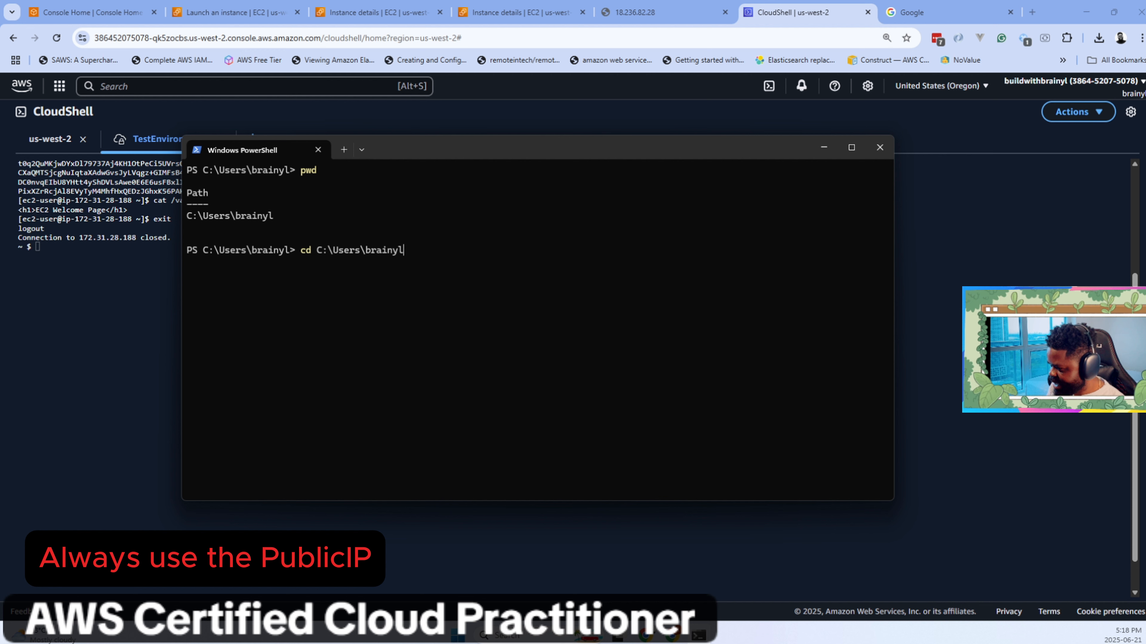
{"action": "key", "text": "BackSpace"}
{"action": "type", "text": "br"}
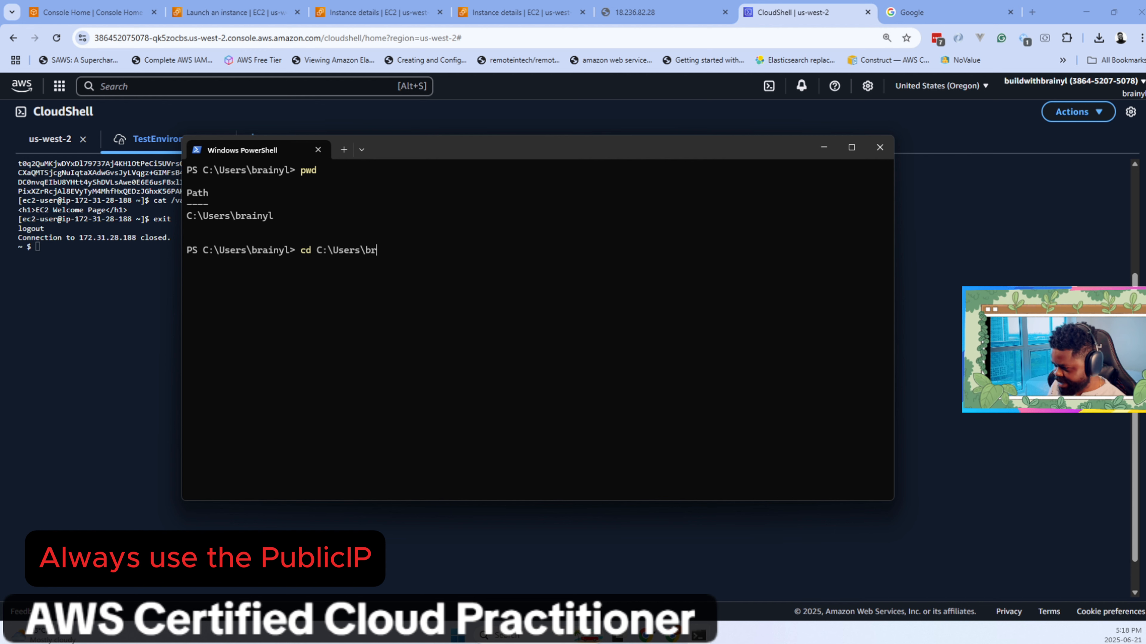
{"action": "key", "text": "Tab"}
{"action": "type", "text": "Desk"}
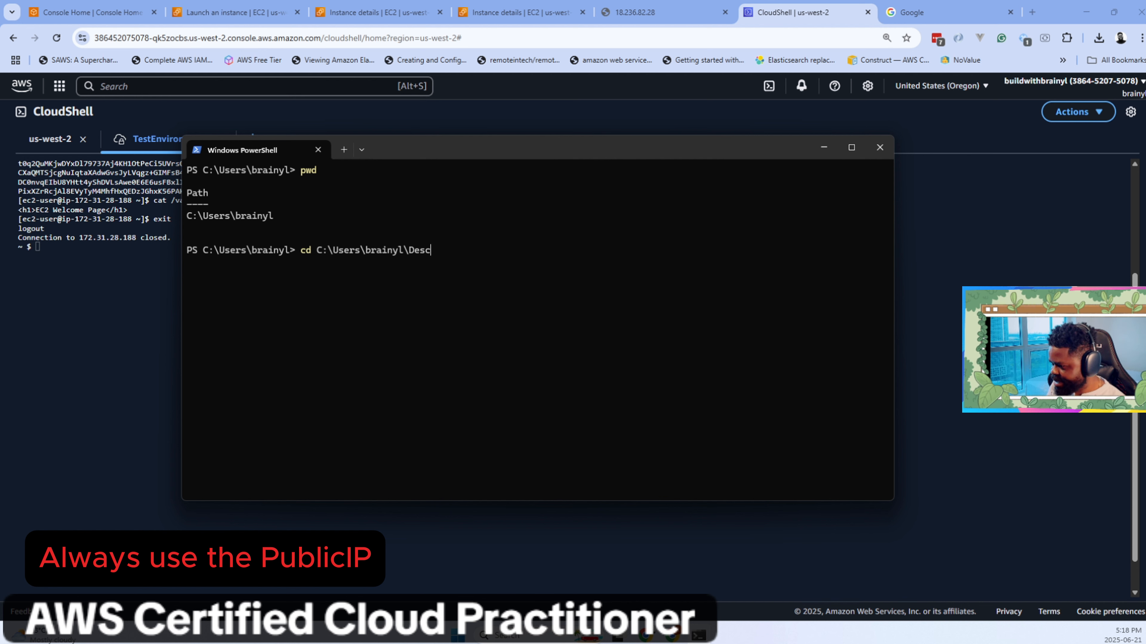
{"action": "key", "text": "Tab"}
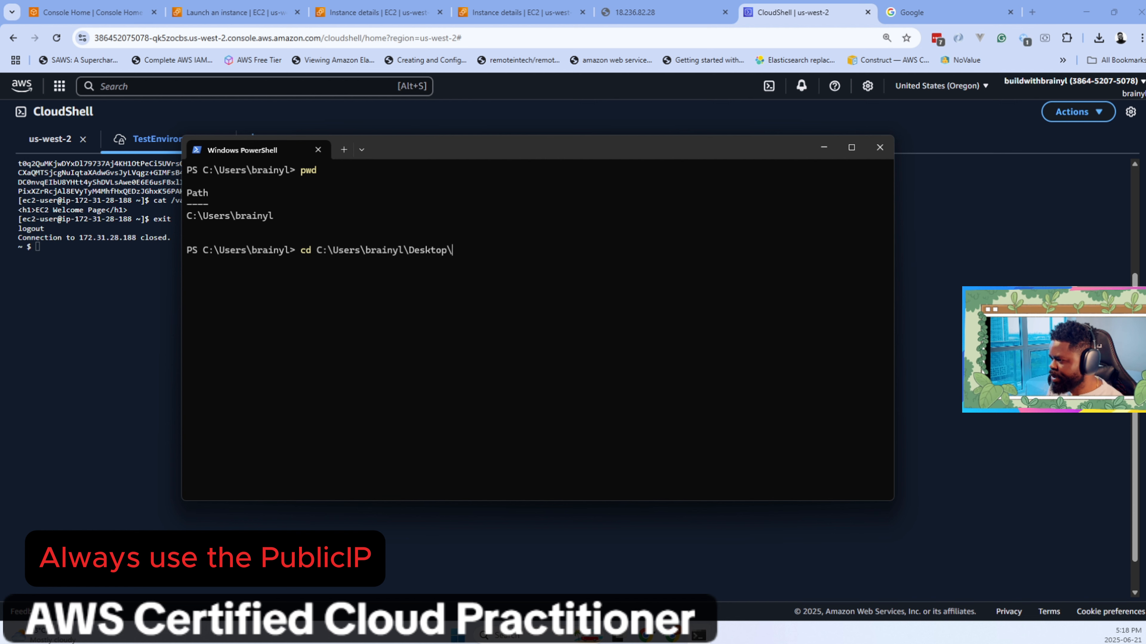
Append the key file name MyWebServer.pem, taken from the CloudShell output, to the Desktop path and cancel the cd command.
{"action": "left_click", "coordinate": [135, 217]}
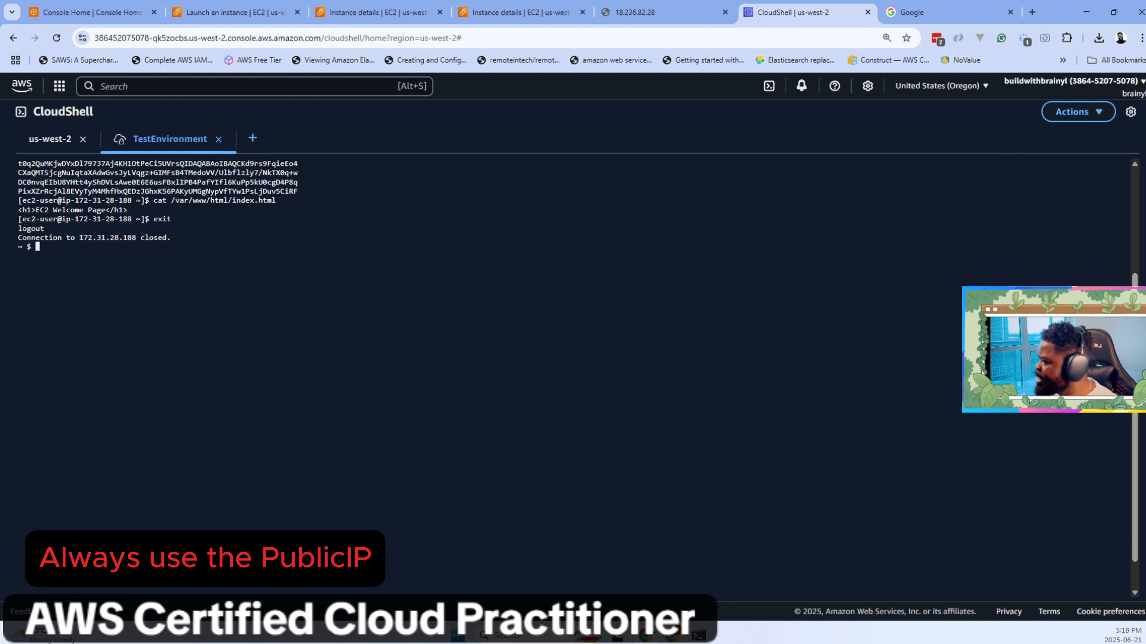
{"action": "scroll", "coordinate": [158, 234], "scroll_direction": "up", "scroll_amount": 4}
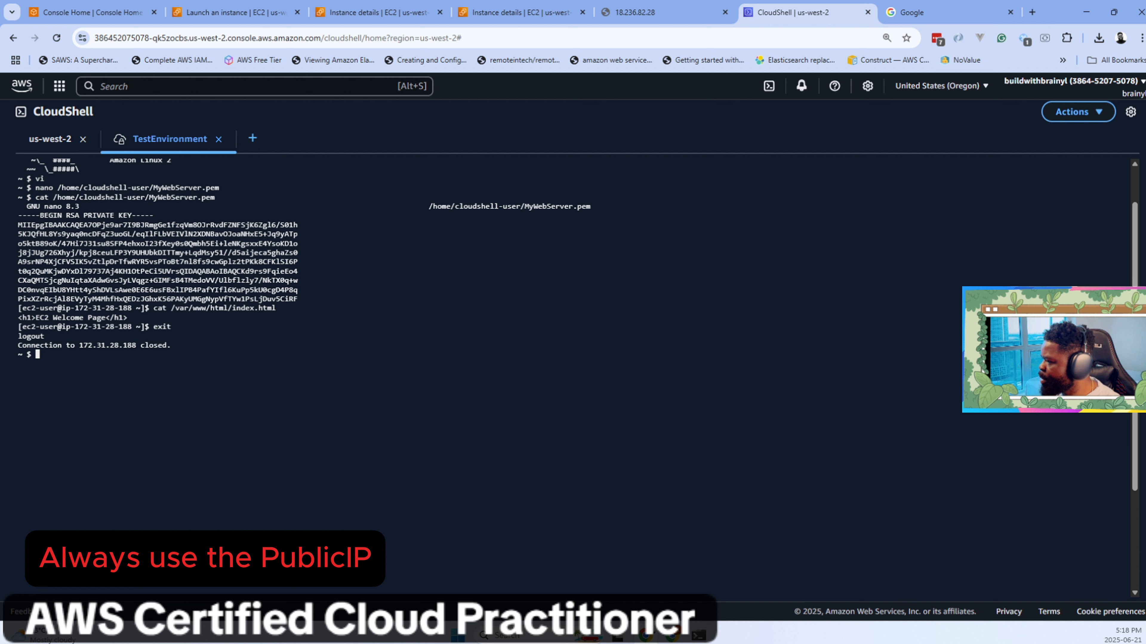
{"action": "double_click", "coordinate": [177, 188]}
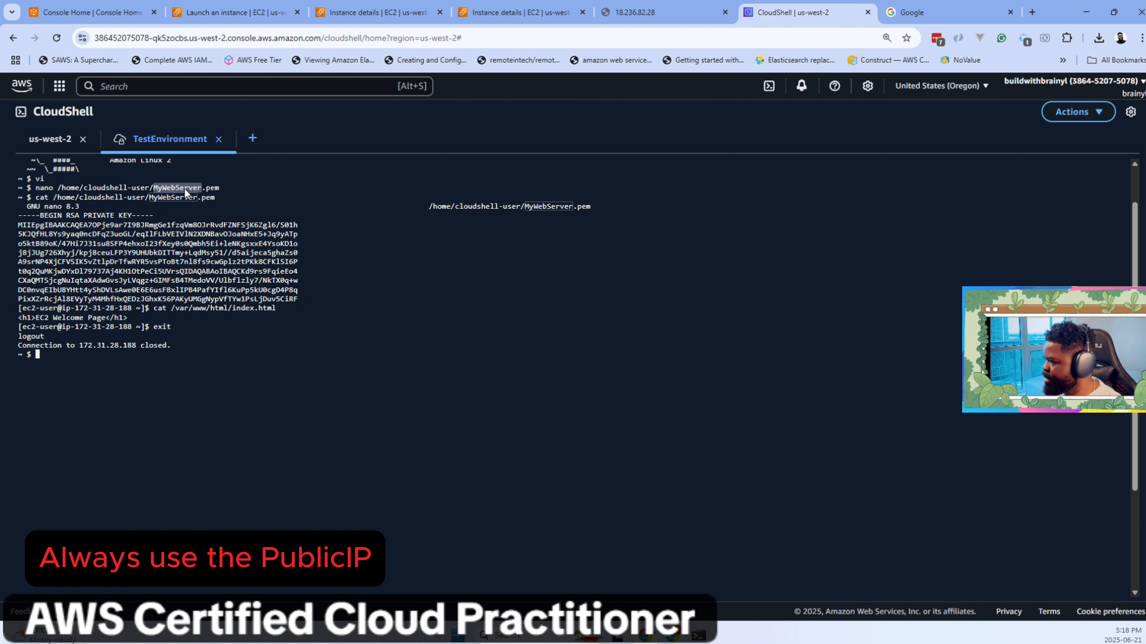
{"action": "left_click", "coordinate": [704, 636]}
{"action": "type", "text": "MyWebServer"}
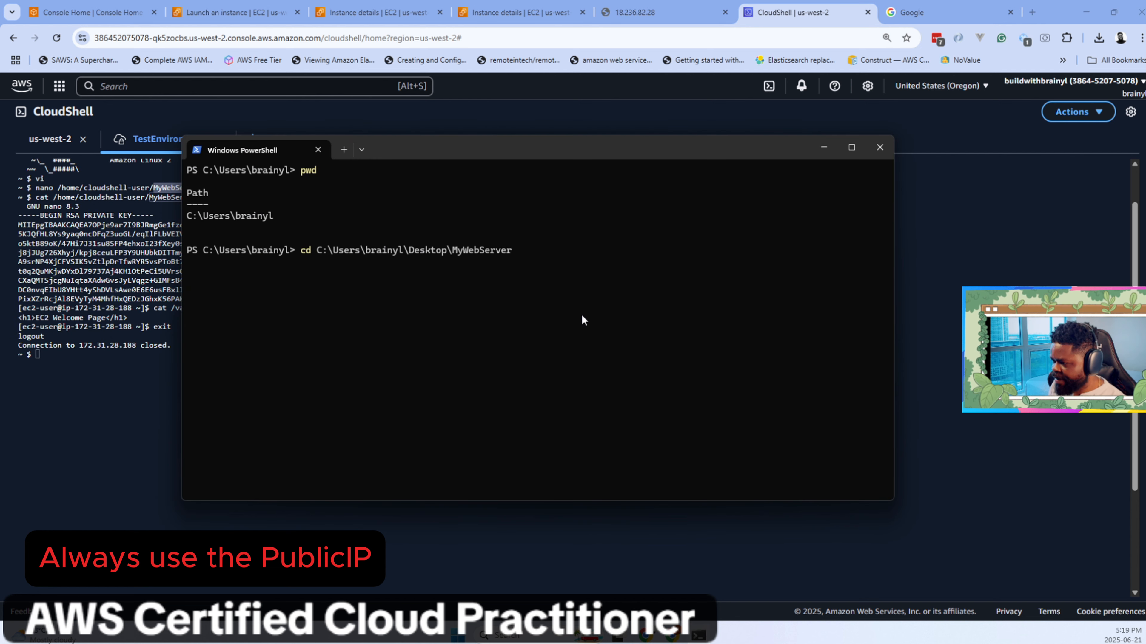
{"action": "type", "text": ".pem"}
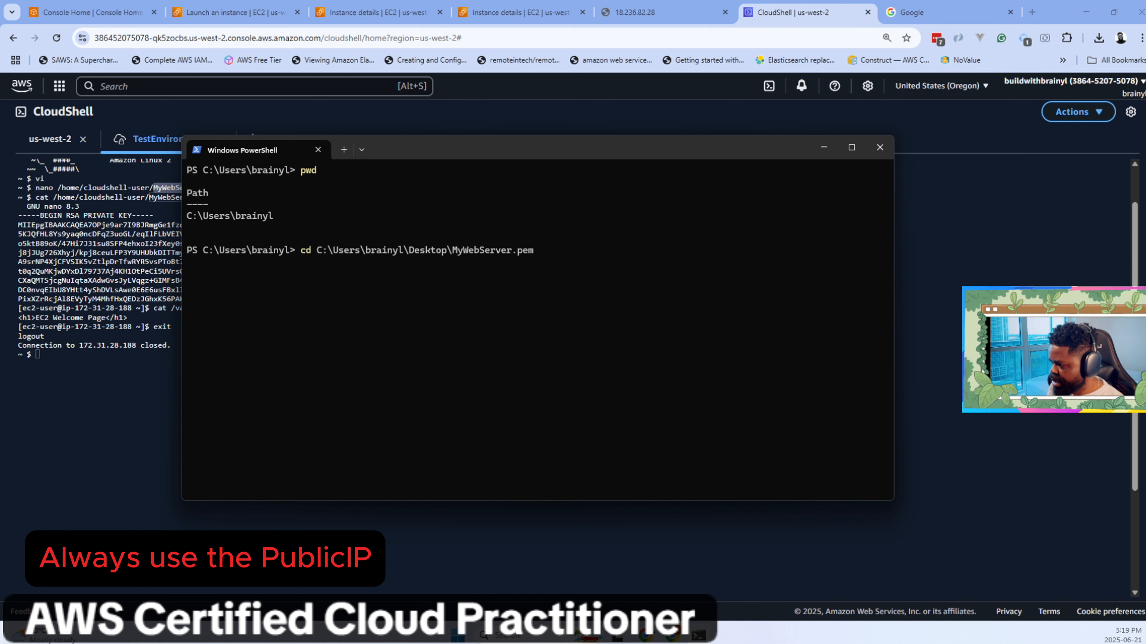
{"action": "key", "text": "ctrl+c"}
{"action": "left_click", "coordinate": [140, 375]}
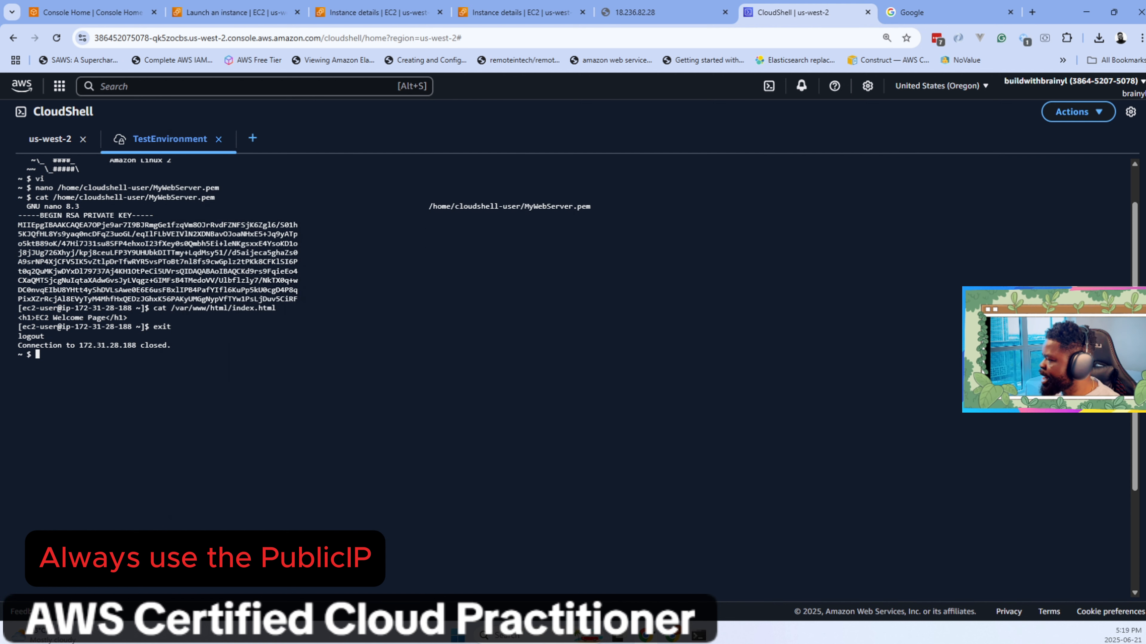
{"action": "scroll", "coordinate": [577, 336], "scroll_direction": "up", "scroll_amount": 2}
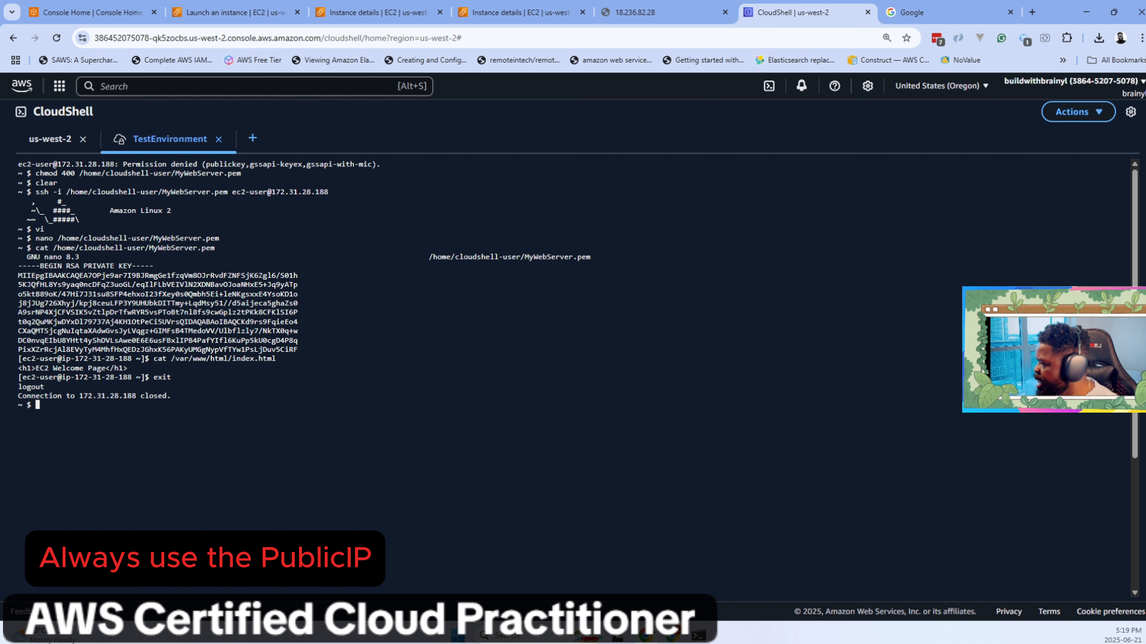
{"action": "left_click_drag", "start_coordinate": [30, 192], "coordinate": [329, 192]}
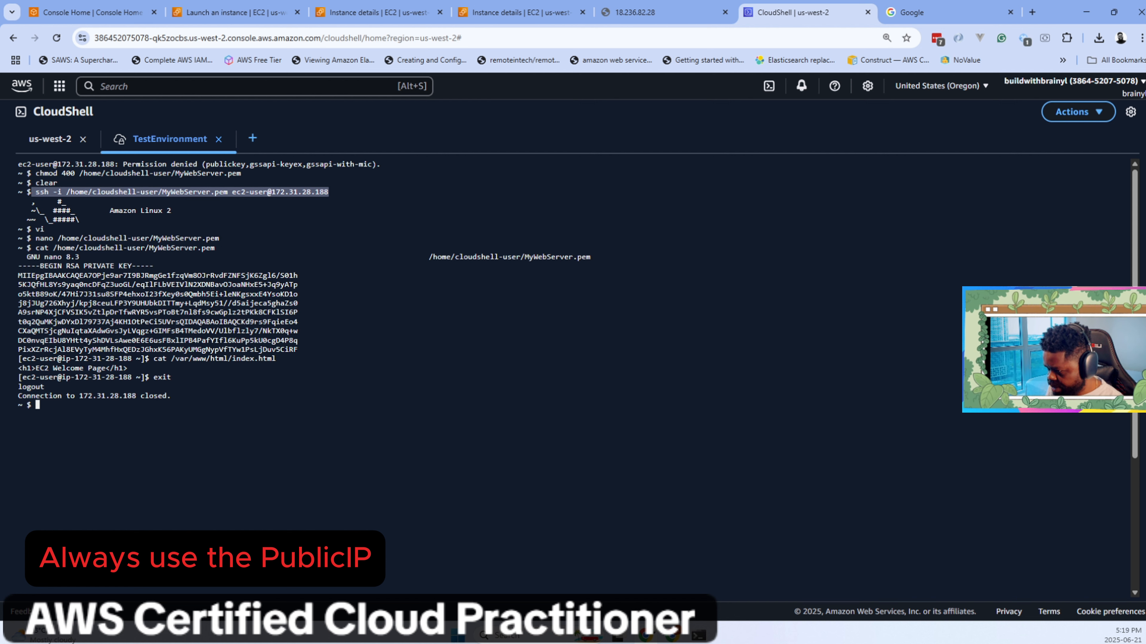
{"action": "key", "text": "alt+Tab"}
{"action": "key", "text": "ctrl+v"}
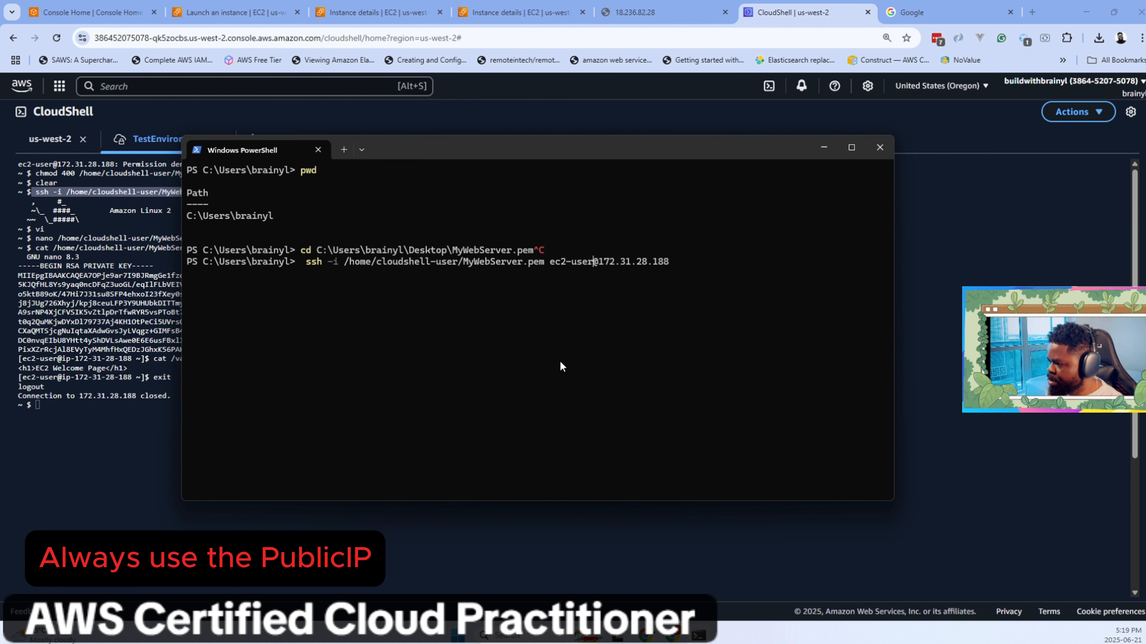
{"action": "left_click_drag", "start_coordinate": [316, 251], "coordinate": [465, 260]}
{"action": "left_click", "coordinate": [307, 239]}
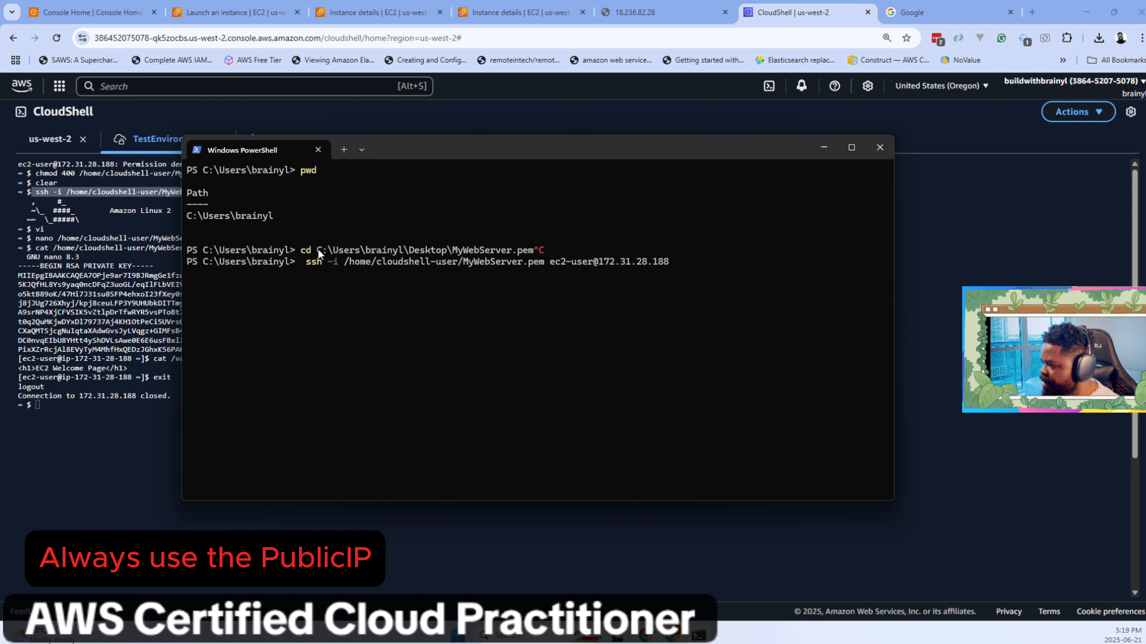
{"action": "triple_click", "coordinate": [316, 250]}
{"action": "left_click", "coordinate": [315, 250]}
{"action": "left_click_drag", "start_coordinate": [314, 249], "coordinate": [530, 249]}
{"action": "left_click", "coordinate": [530, 257]}
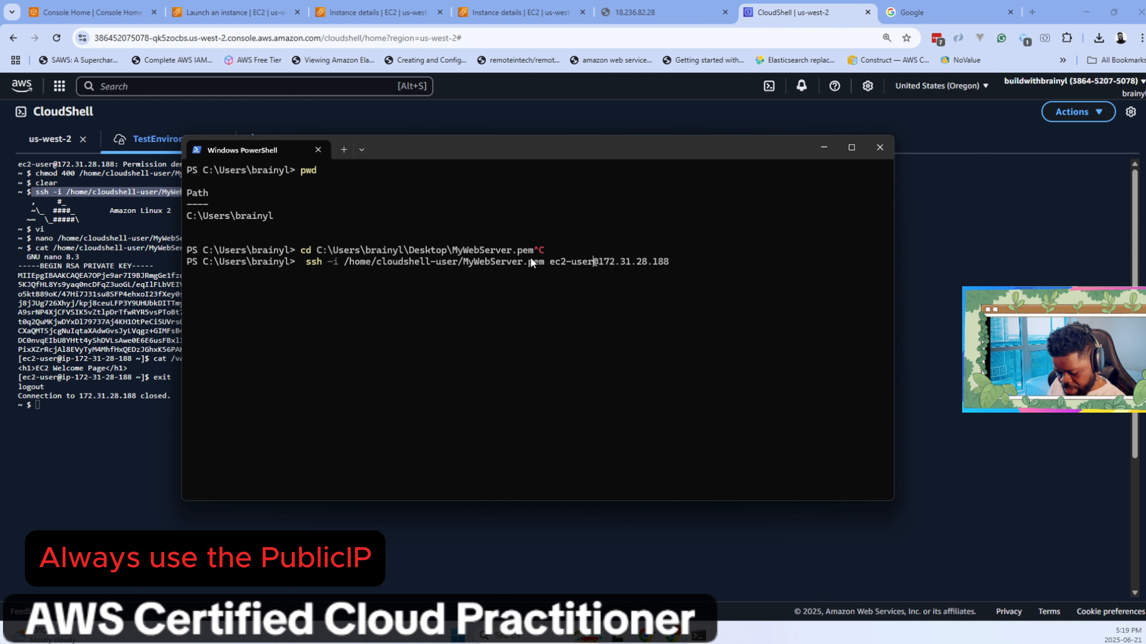
{"action": "key", "text": "BackSpace"}
{"action": "key", "text": "BackSpace"}
{"action": "key", "text": "BackSpace"}
{"action": "key", "text": "BackSpace"}
{"action": "key", "text": "BackSpace"}
{"action": "key", "text": "BackSpace"}
{"action": "key", "text": "BackSpace"}
{"action": "key", "text": "BackSpace"}
{"action": "key", "text": "BackSpace"}
{"action": "key", "text": "BackSpace"}
{"action": "key", "text": "BackSpace"}
{"action": "key", "text": "BackSpace"}
{"action": "key", "text": "BackSpace"}
{"action": "key", "text": "BackSpace"}
{"action": "key", "text": "BackSpace"}
{"action": "key", "text": "BackSpace"}
{"action": "key", "text": "BackSpace"}
{"action": "key", "text": "BackSpace"}
{"action": "key", "text": "BackSpace"}
{"action": "key", "text": "BackSpace"}
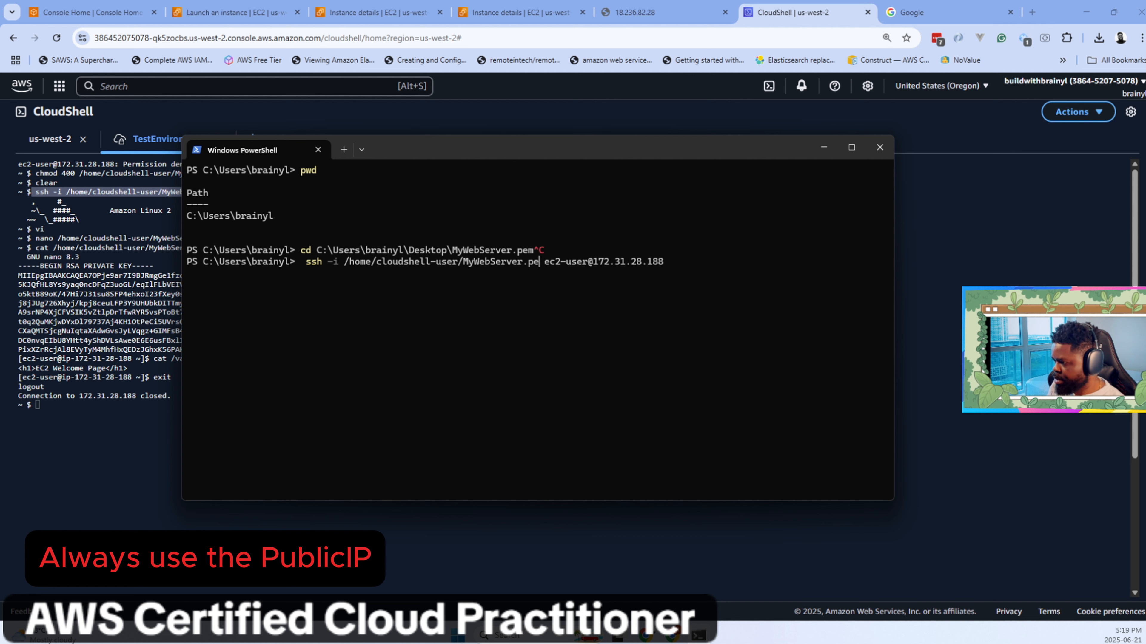
{"action": "key", "text": "BackSpace"}
{"action": "key", "text": "BackSpace"}
{"action": "key", "text": "BackSpace"}
{"action": "key", "text": "BackSpace"}
{"action": "key", "text": "BackSpace"}
{"action": "key", "text": "BackSpace"}
{"action": "key", "text": "ctrl+v"}
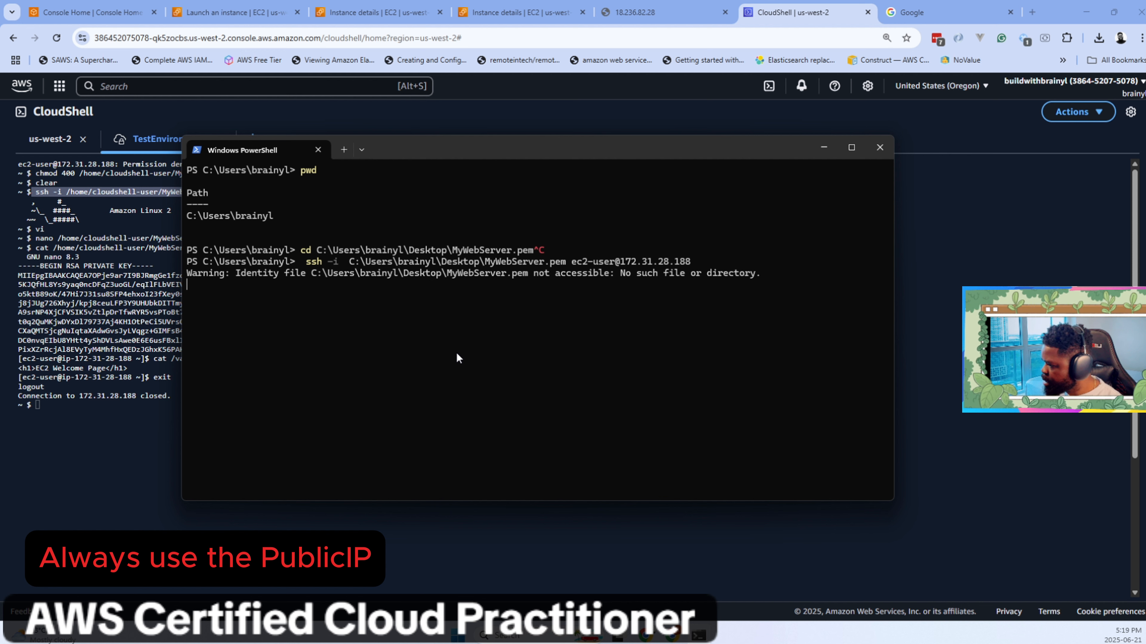
{"action": "key", "text": "Up"}
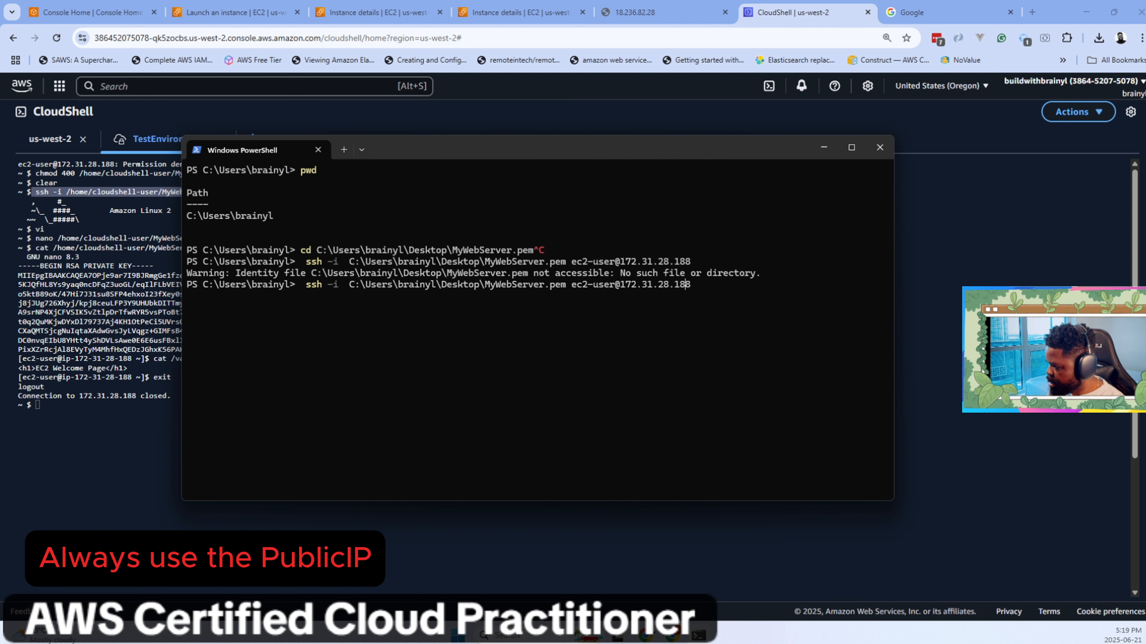
{"action": "key", "text": "Left"}
{"action": "key", "text": "Left"}
{"action": "key", "text": "Left"}
{"action": "key", "text": "Left"}
{"action": "key", "text": "Left"}
{"action": "key", "text": "Left"}
{"action": "key", "text": "Left"}
{"action": "key", "text": "Left"}
{"action": "key", "text": "Left"}
{"action": "key", "text": "Left"}
{"action": "key", "text": "Left"}
{"action": "key", "text": "Left"}
{"action": "key", "text": "Left"}
{"action": "key", "text": "Left"}
{"action": "key", "text": "Left"}
{"action": "key", "text": "Left"}
{"action": "key", "text": "Left"}
{"action": "key", "text": "Left"}
{"action": "key", "text": "Left"}
{"action": "key", "text": "Left"}
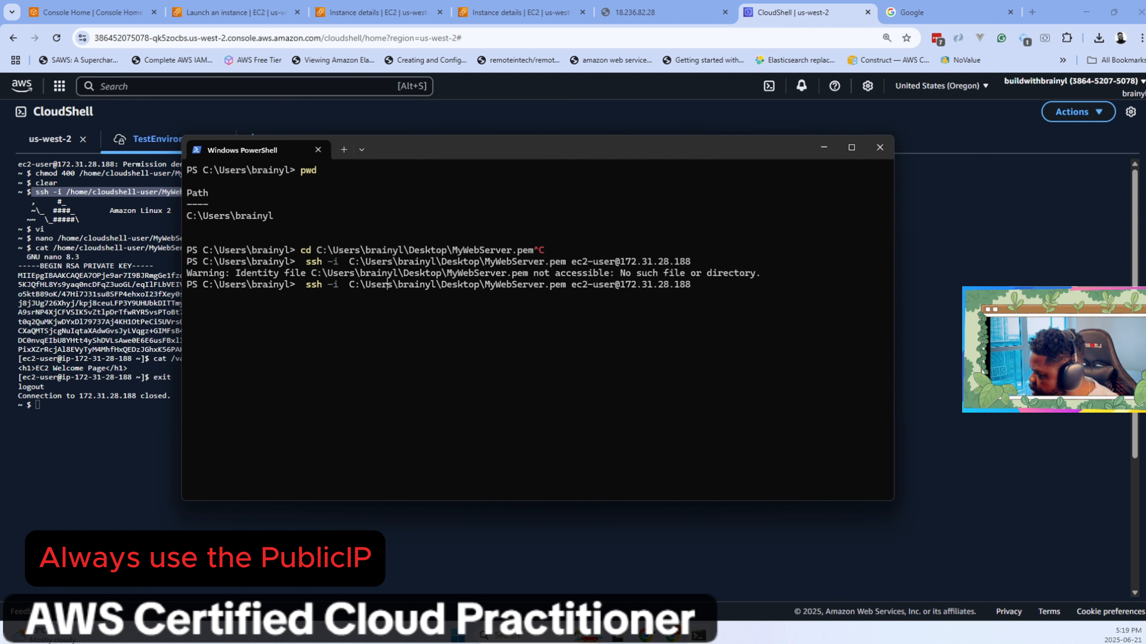
{"action": "key", "text": "ctrl+c"}
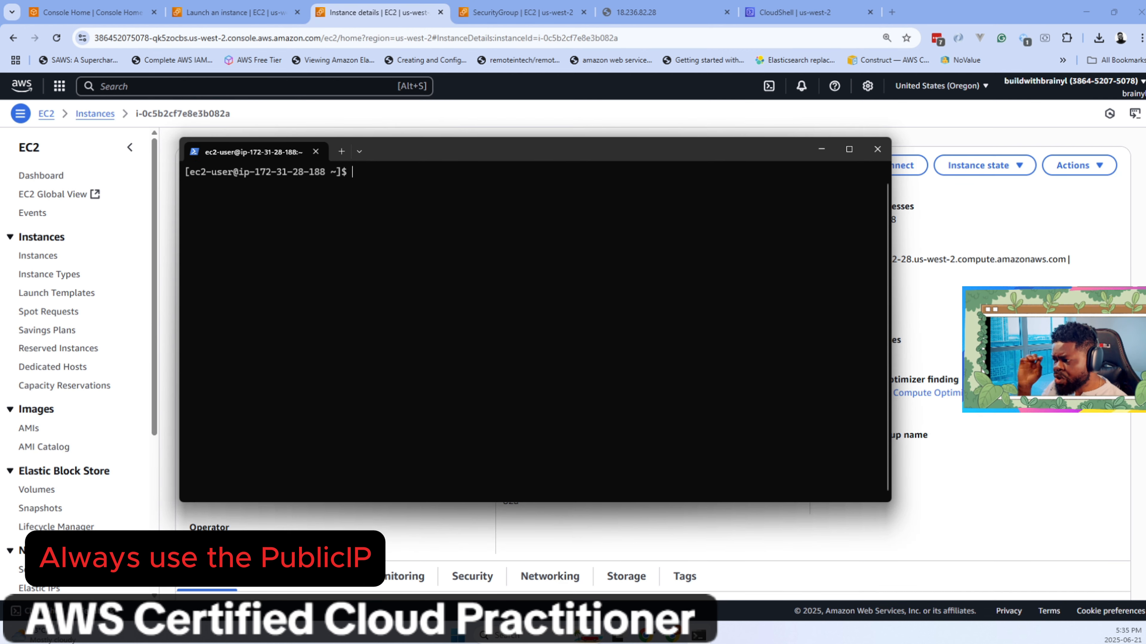
Exit the SSH session on the instance and clear the PowerShell screen.
{"action": "type", "text": "exit"}
{"action": "key", "text": "Return"}
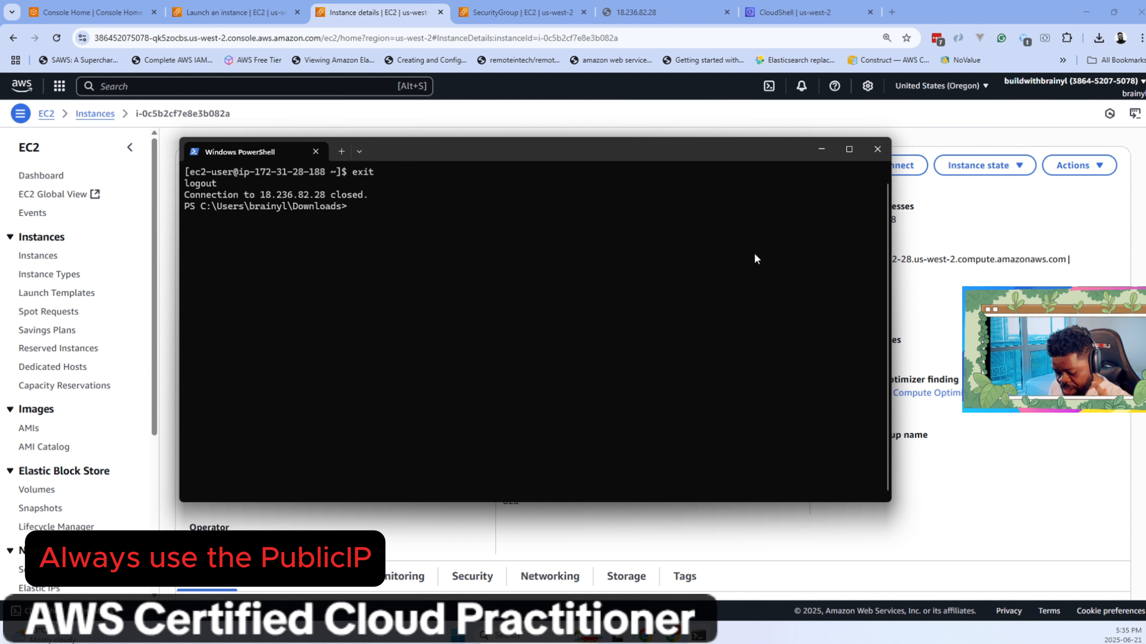
{"action": "type", "text": "clear"}
{"action": "key", "text": "Return"}
{"action": "key", "text": "Up"}
{"action": "key", "text": "Up"}
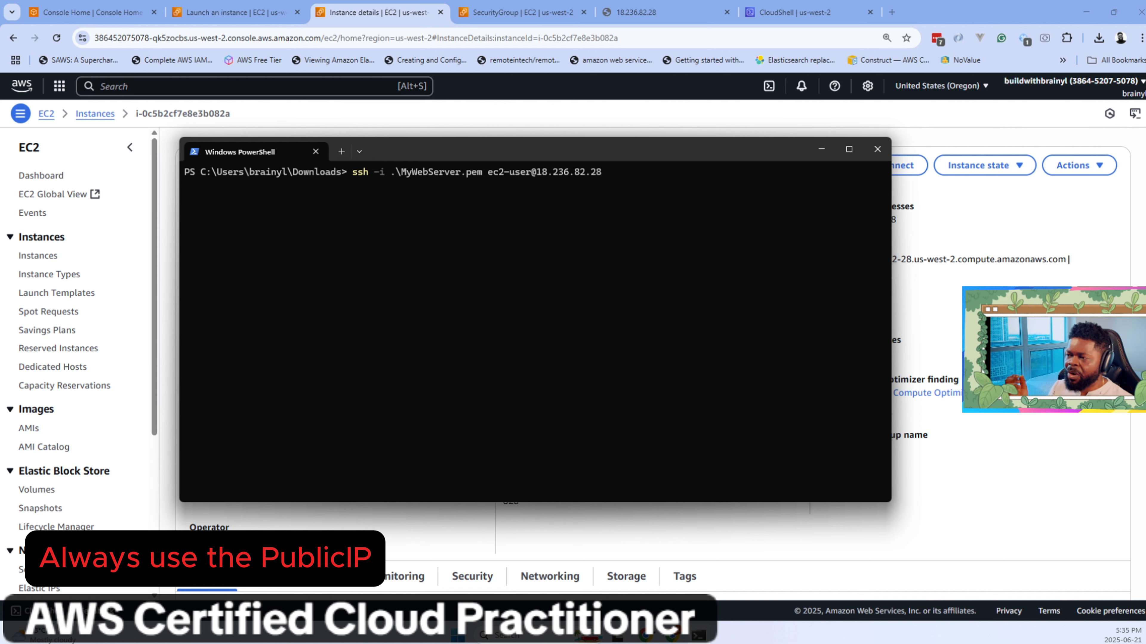
{"action": "left_click", "coordinate": [506, 13]}
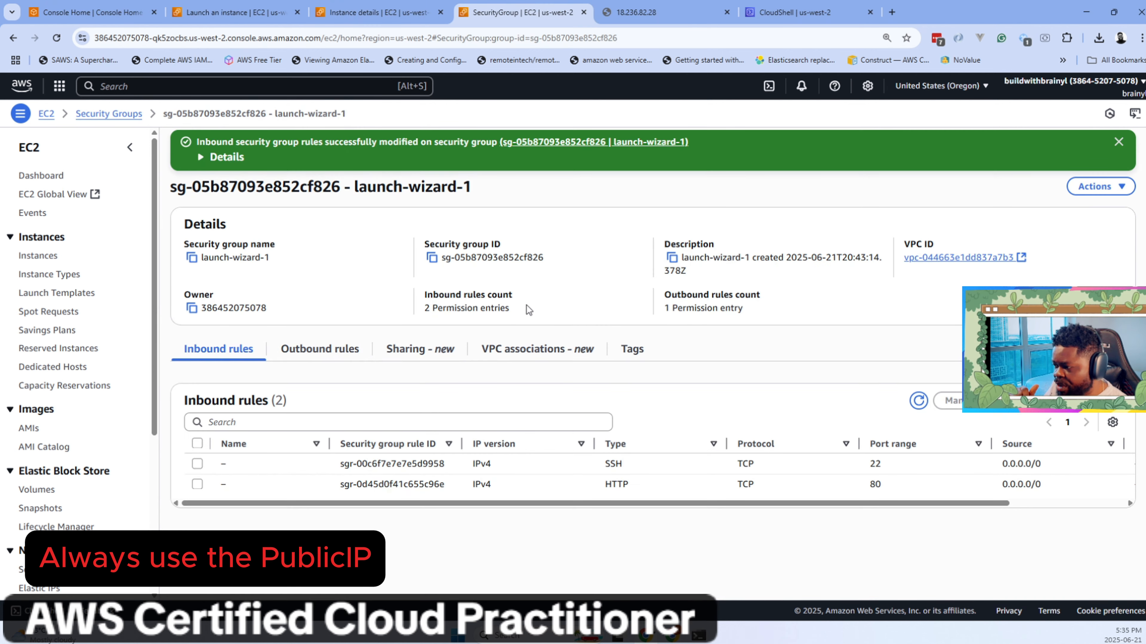
{"action": "left_click", "coordinate": [390, 17]}
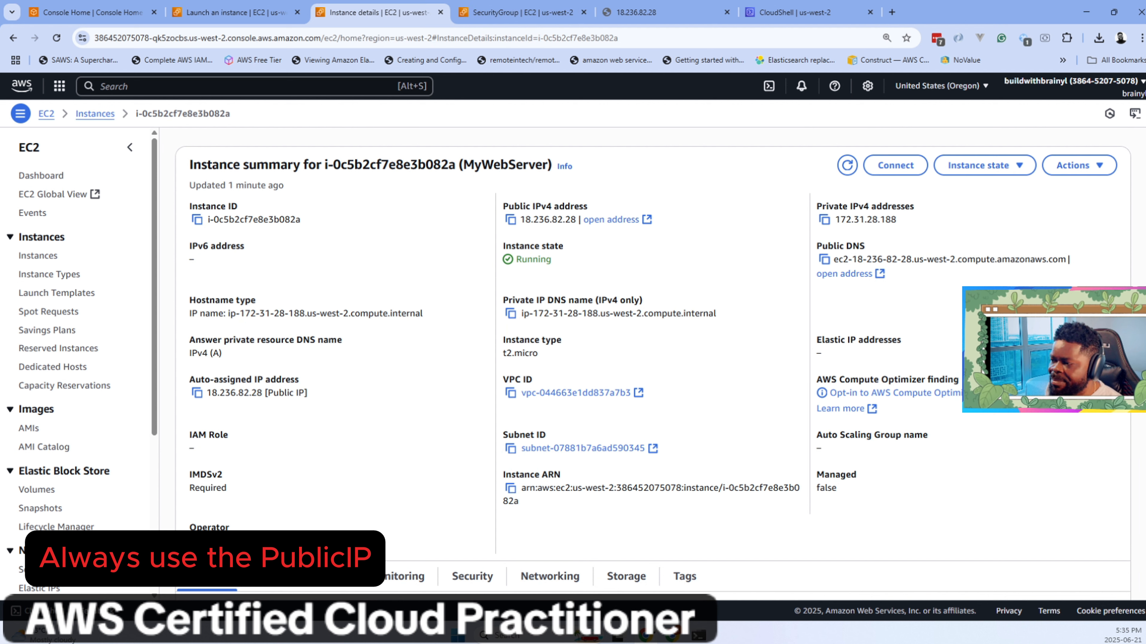
{"action": "left_click_drag", "start_coordinate": [520, 220], "coordinate": [575, 219]}
{"action": "key", "text": "alt+Tab"}
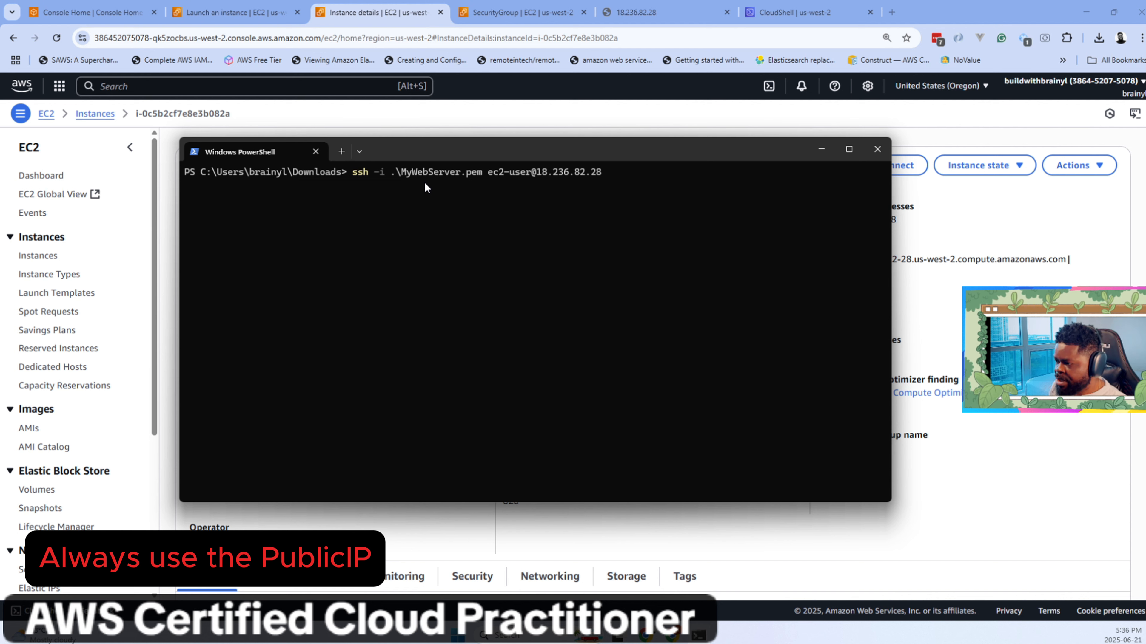
{"action": "key", "text": "Return"}
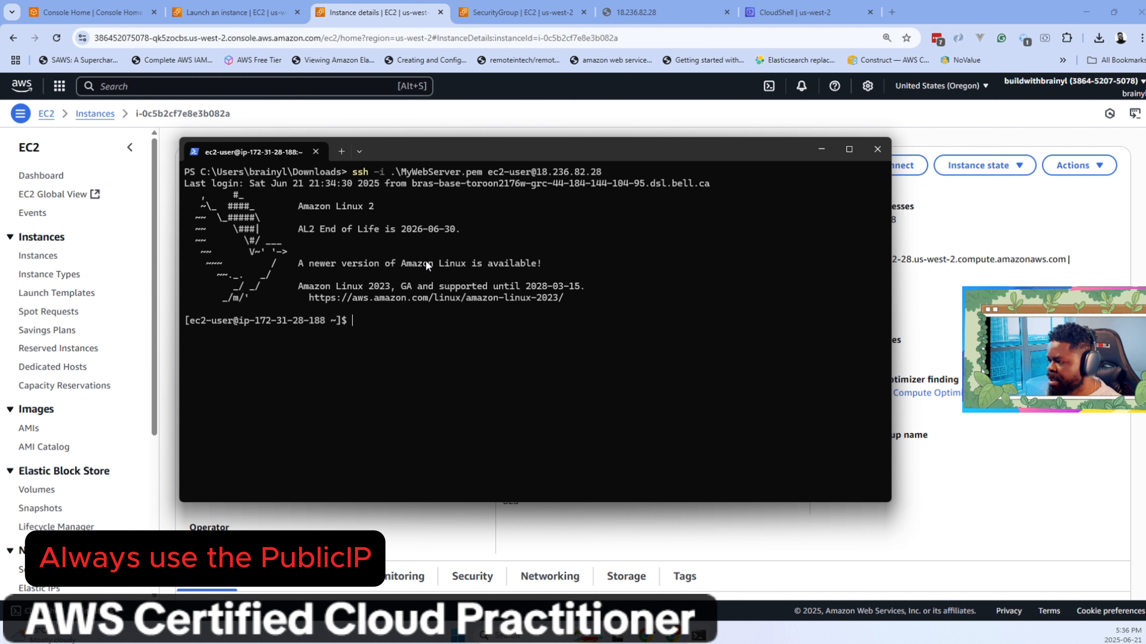
Copy cat /var/www/html/index.html from the CloudShell session and run it in the PowerShell SSH session.
{"action": "type", "text": "cat "}
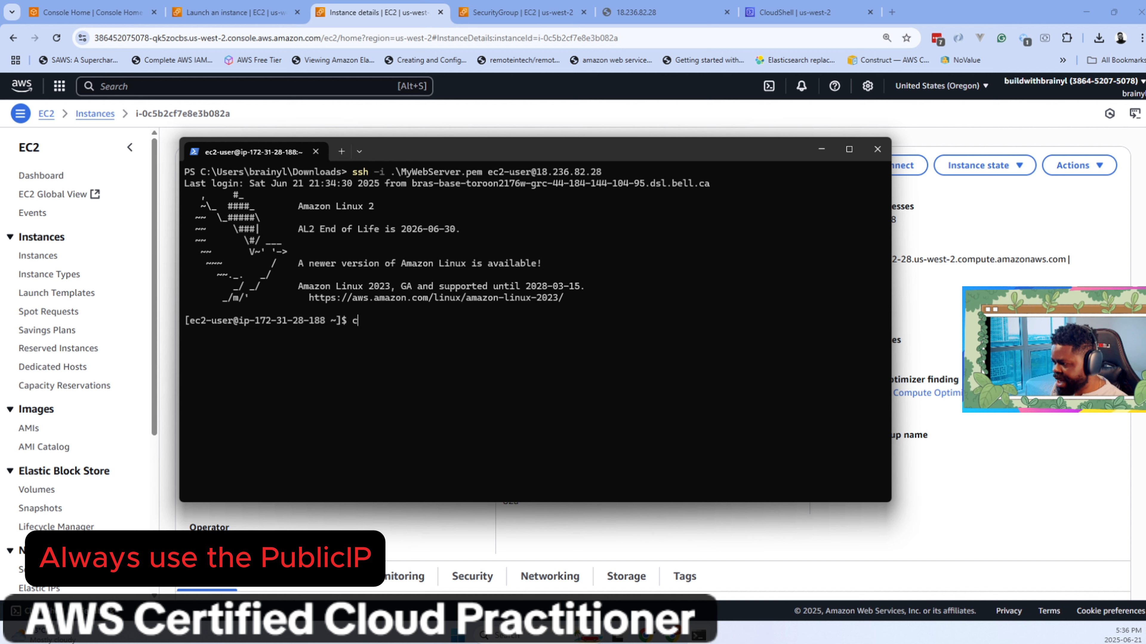
{"action": "type", "text": "/"}
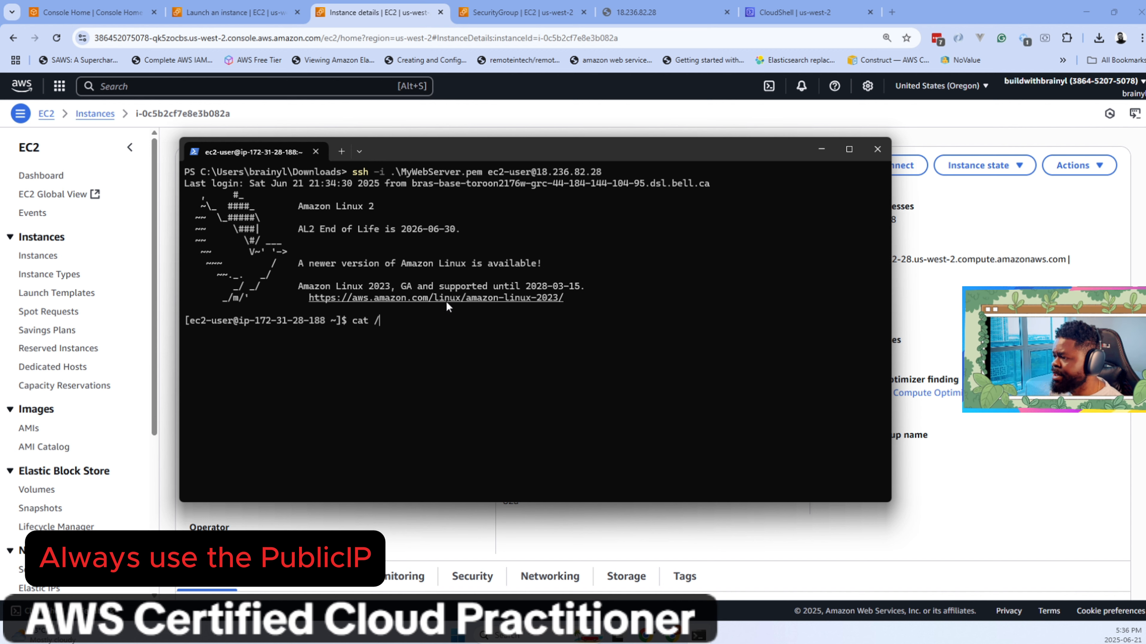
{"action": "left_click", "coordinate": [769, 19]}
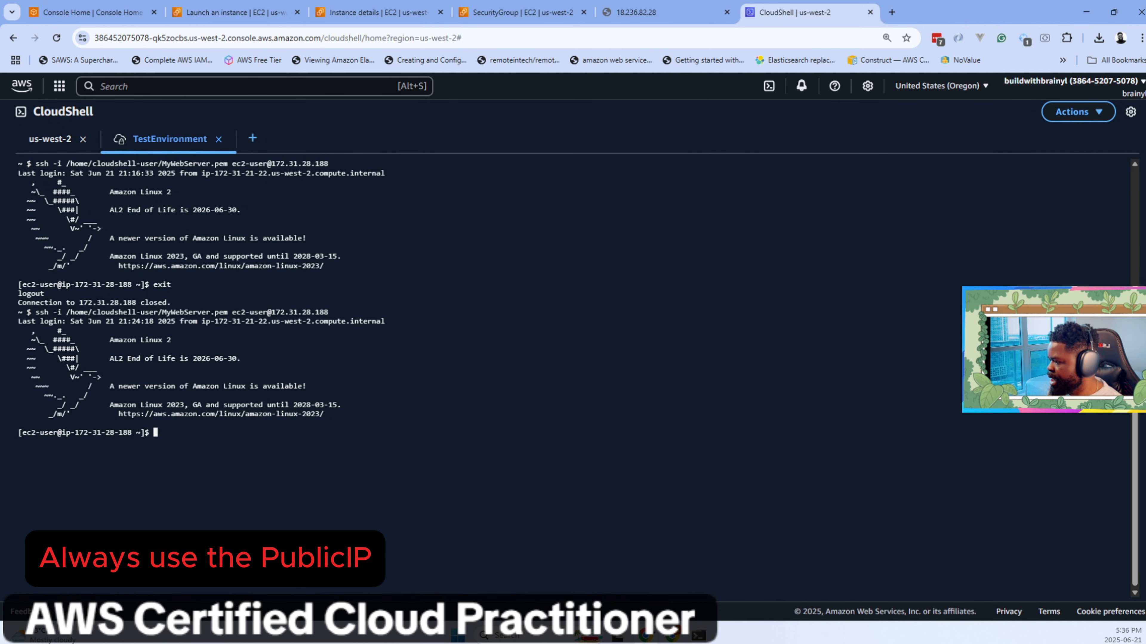
{"action": "key", "text": "ctrl+v"}
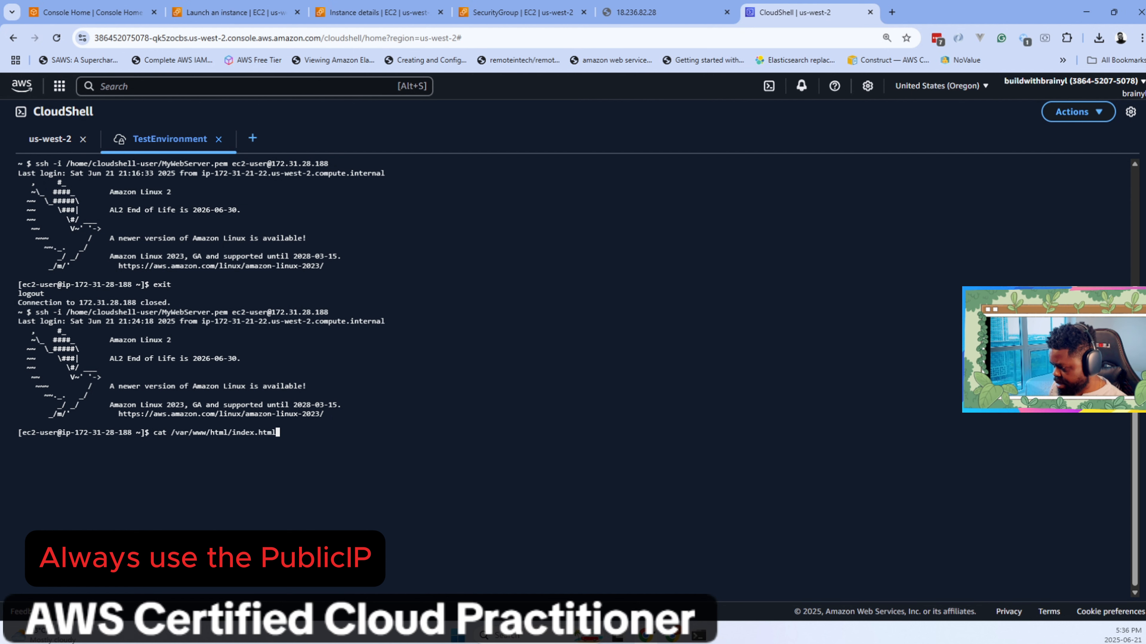
{"action": "left_click_drag", "start_coordinate": [153, 432], "coordinate": [277, 432]}
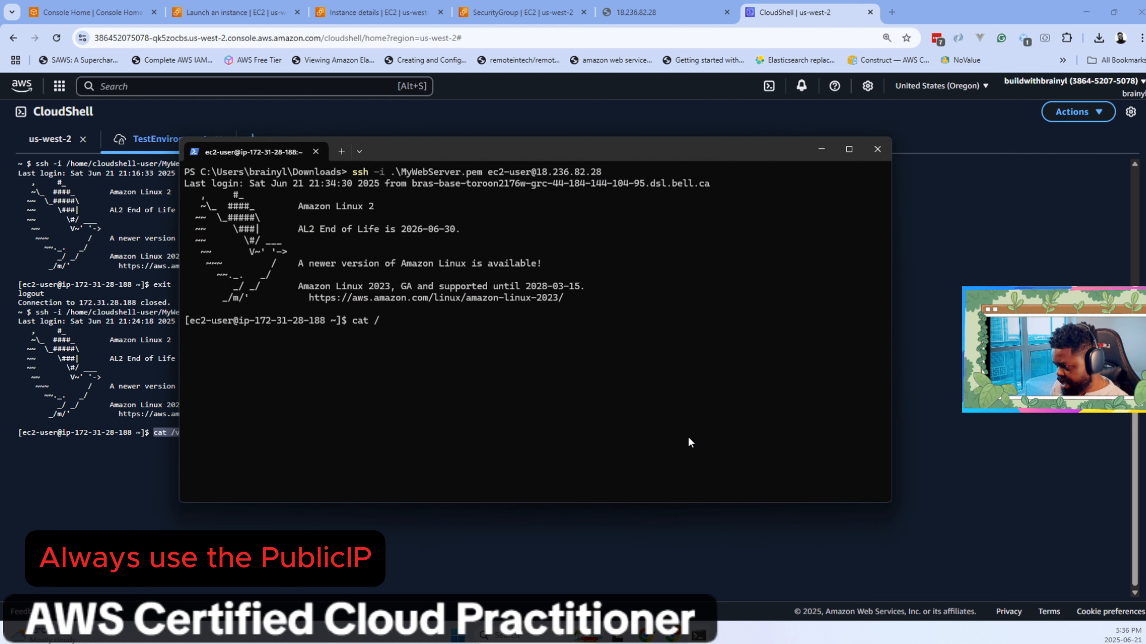
{"action": "key", "text": "BackSpace"}
{"action": "key", "text": "BackSpace"}
{"action": "key", "text": "BackSpace"}
{"action": "key", "text": "BackSpace"}
{"action": "key", "text": "BackSpace"}
{"action": "key", "text": "ctrl+v"}
{"action": "key", "text": "Return"}
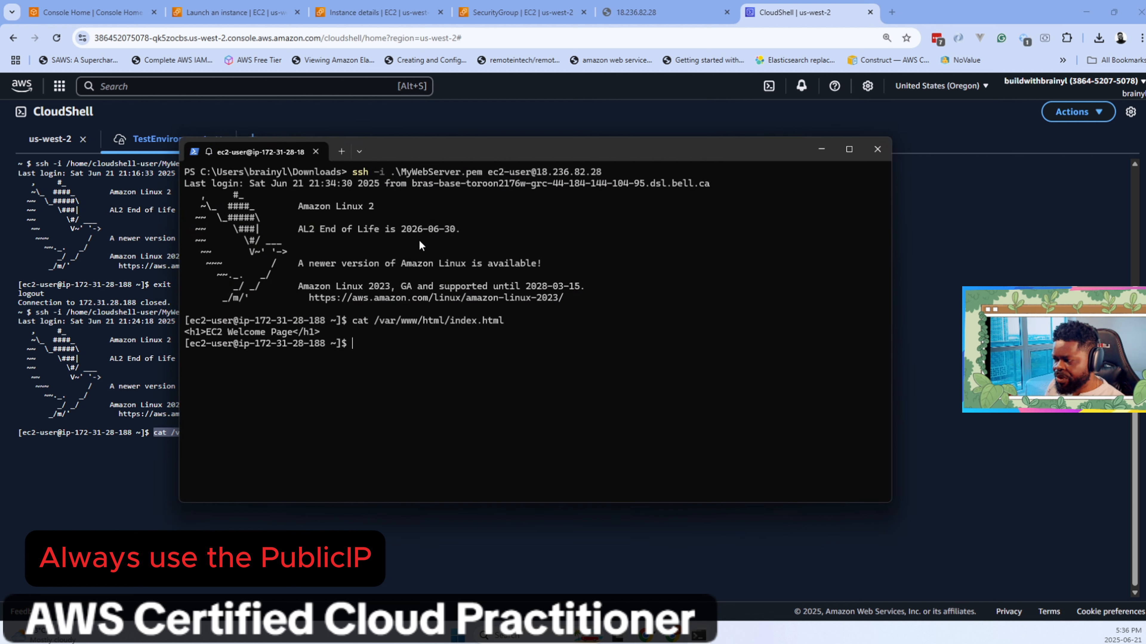
Enlarge the terminal text and highlight the printed page heading and the public IP in the SSH command.
{"action": "left_click_drag", "start_coordinate": [330, 337], "coordinate": [252, 337]}
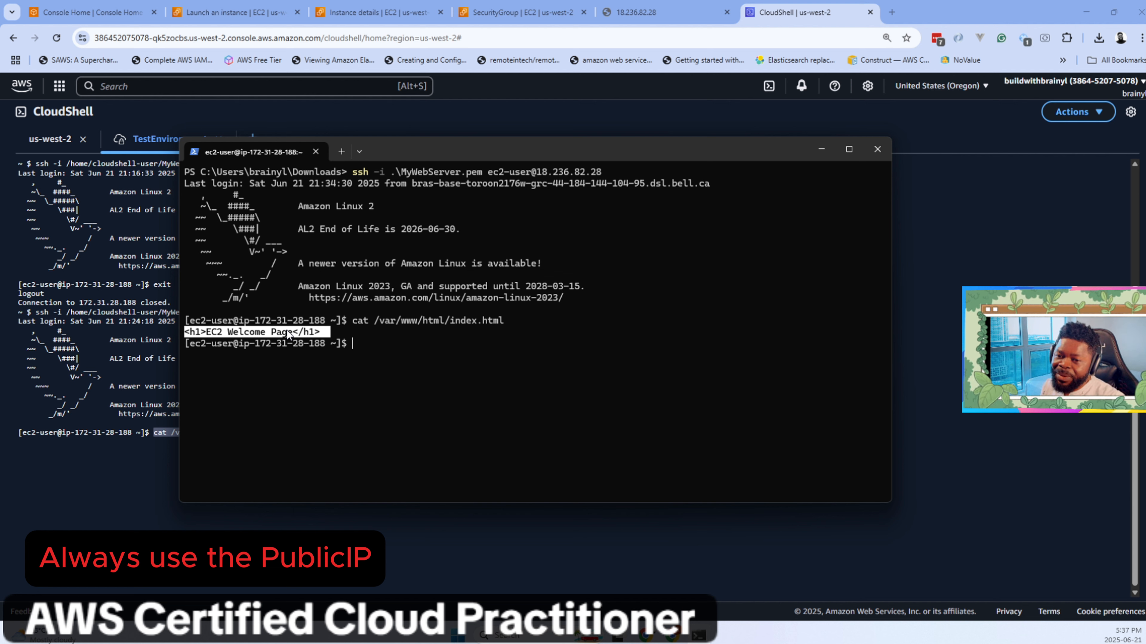
{"action": "scroll", "coordinate": [287, 330], "scroll_direction": "up", "scroll_amount": 2}
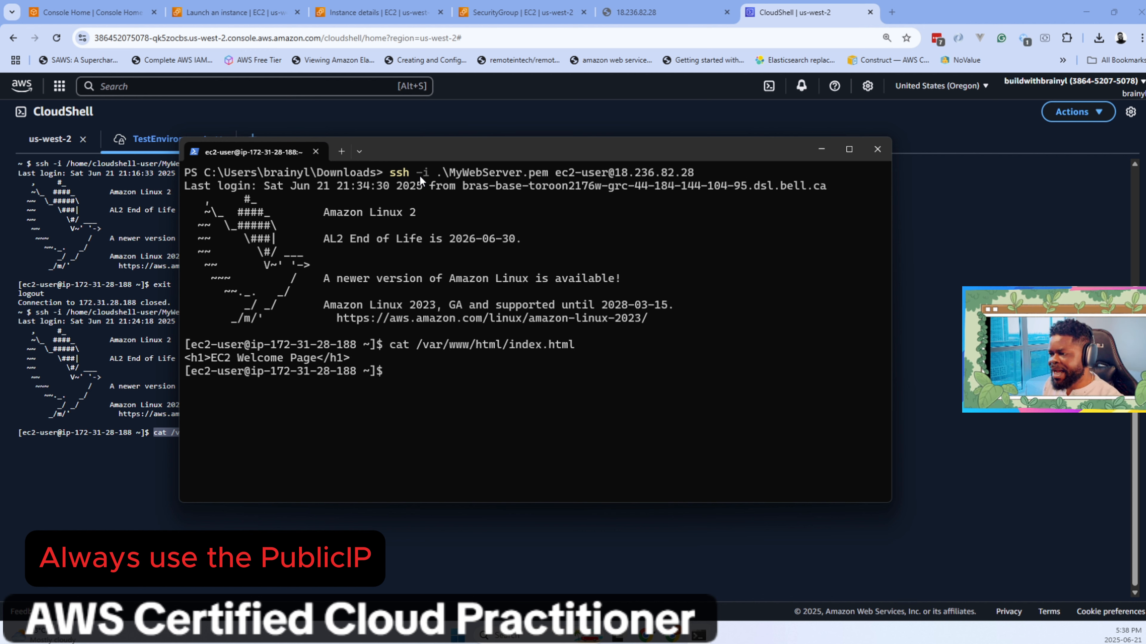
{"action": "left_click_drag", "start_coordinate": [616, 173], "coordinate": [665, 174]}
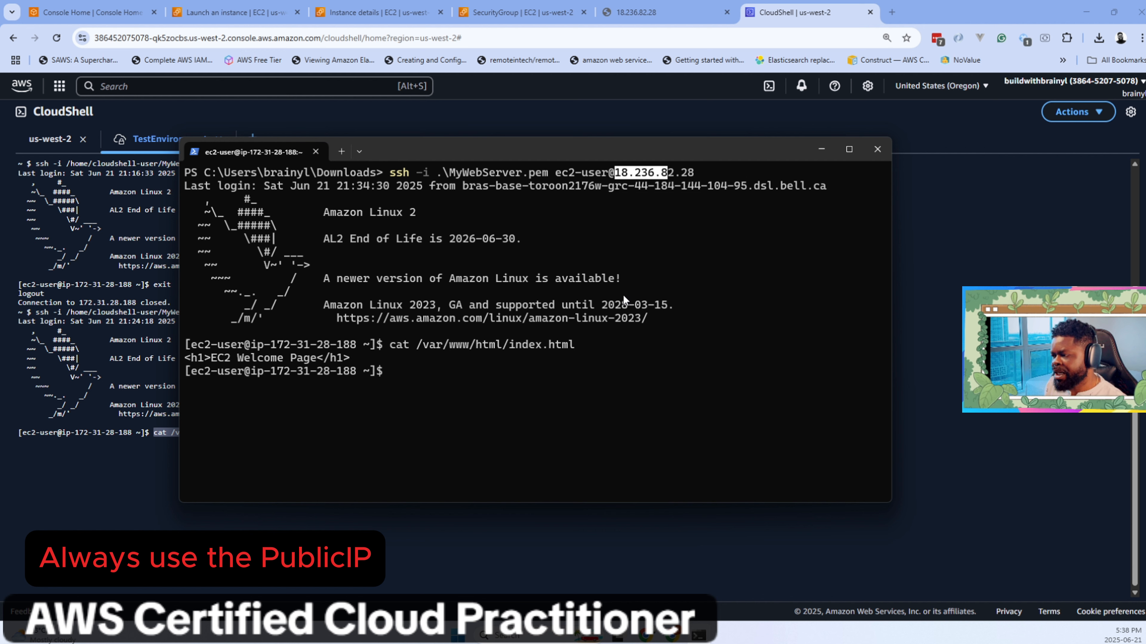
Highlight the cat /var/www/html/index.html command and its output, and compare them with the web page served at 18.236.82.28.
{"action": "left_click", "coordinate": [623, 296]}
{"action": "left_click_drag", "start_coordinate": [392, 348], "coordinate": [608, 352]}
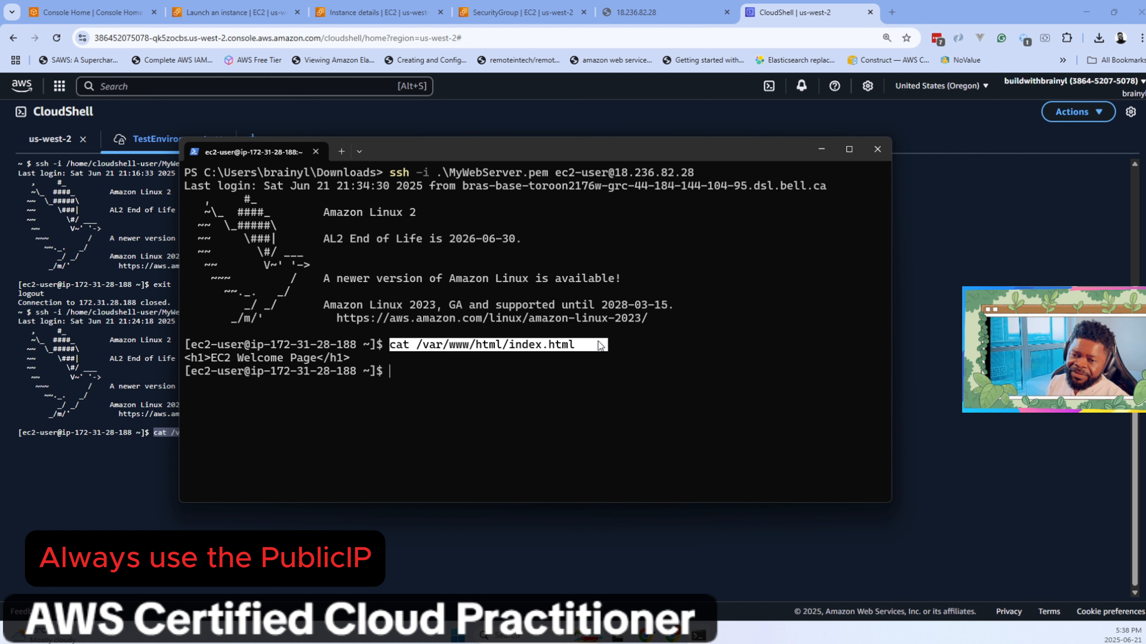
{"action": "left_click_drag", "start_coordinate": [349, 357], "coordinate": [194, 361]}
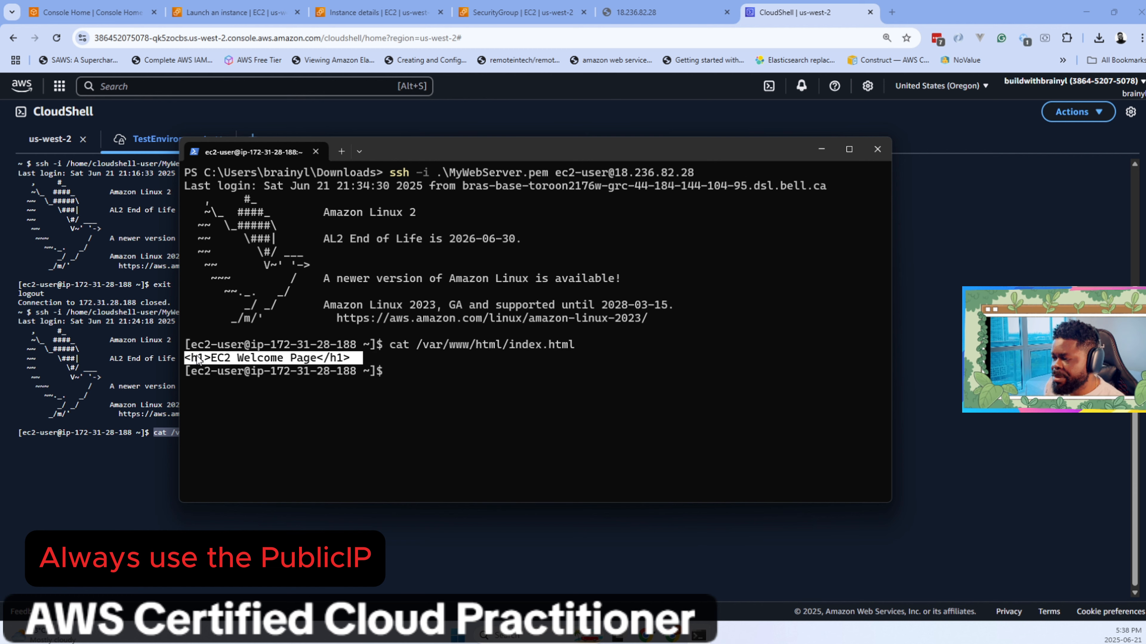
{"action": "left_click", "coordinate": [618, 26]}
{"action": "left_click", "coordinate": [618, 25]}
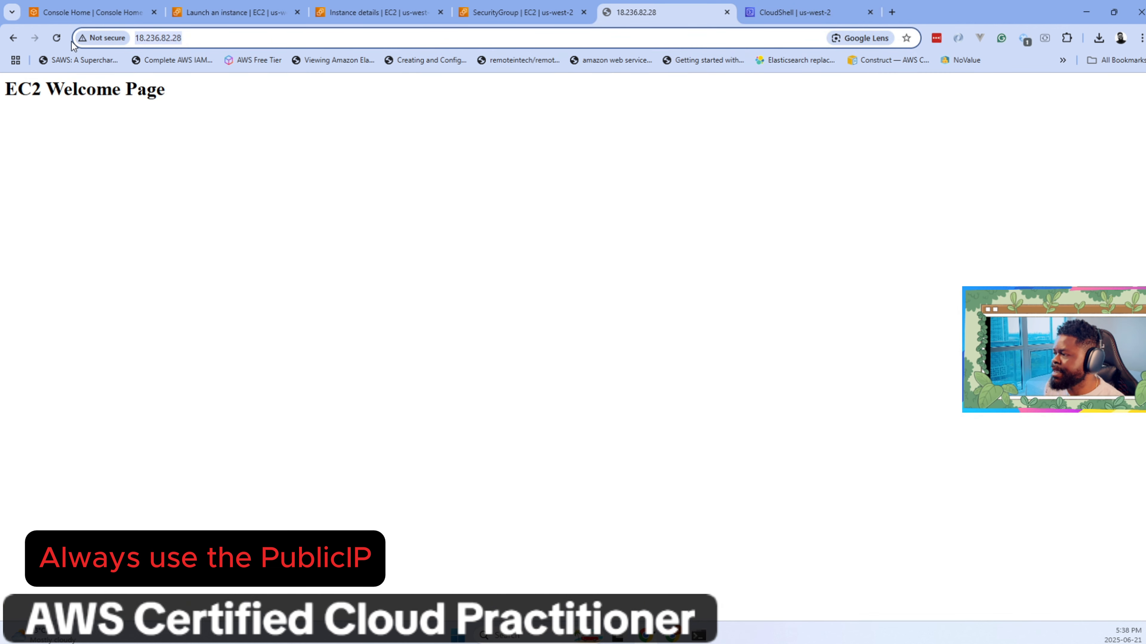
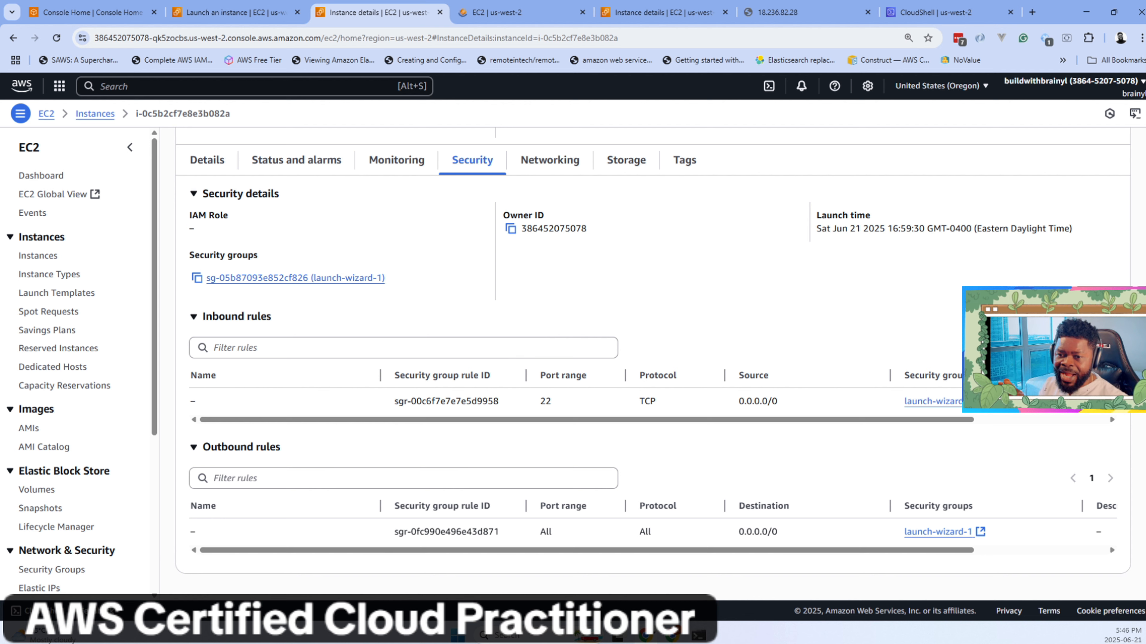
Review the outbound and inbound rules of the launch-wizard-1 security group.
{"action": "left_click", "coordinate": [504, 17]}
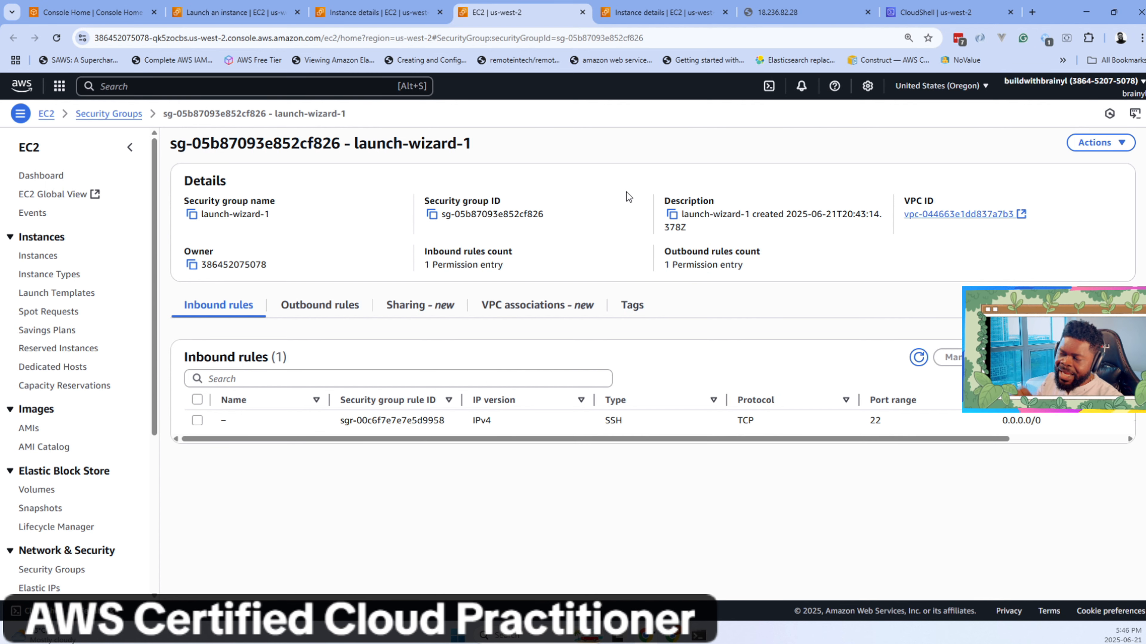
{"action": "left_click", "coordinate": [305, 316]}
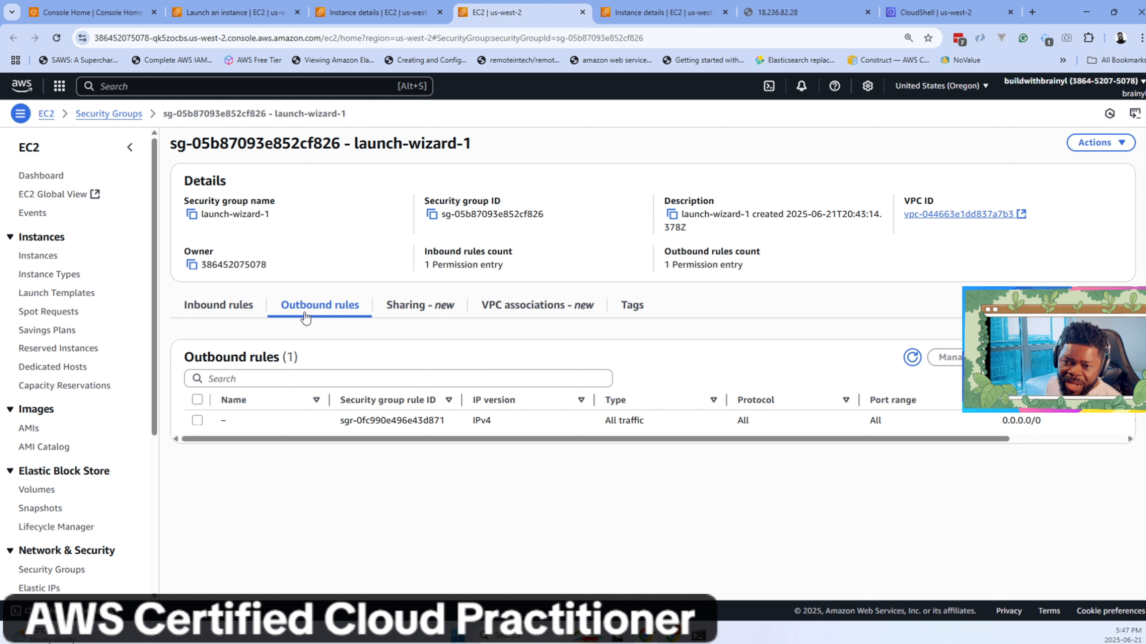
{"action": "left_click", "coordinate": [240, 306]}
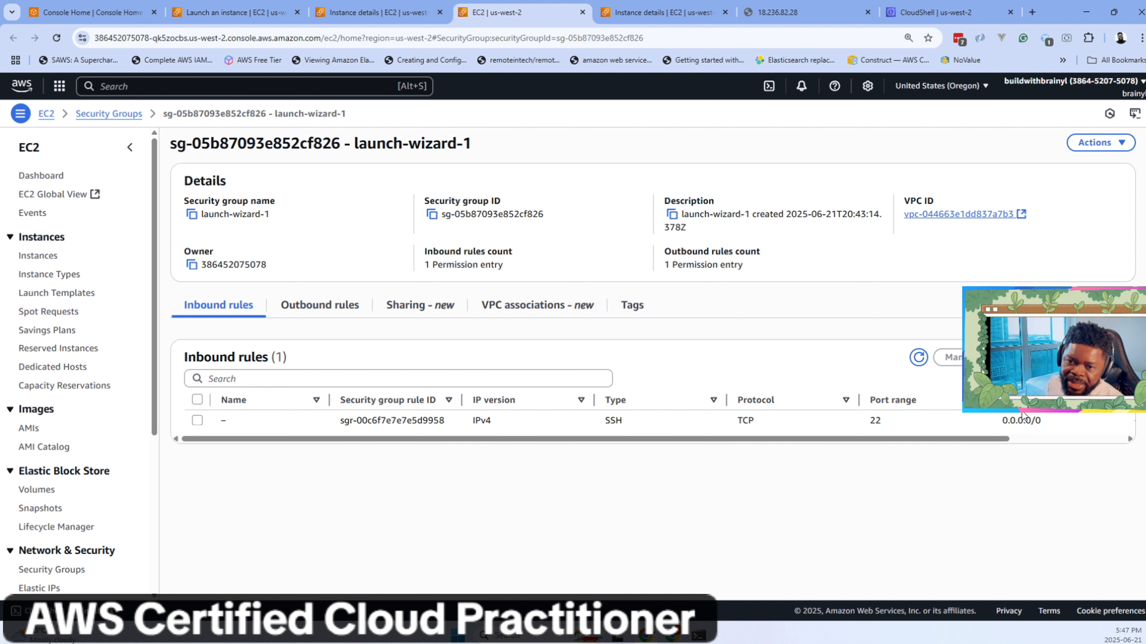
Switch to the PowerShell terminal, exit the SSH session on the instance and clear the screen.
{"action": "key", "text": "alt+Tab"}
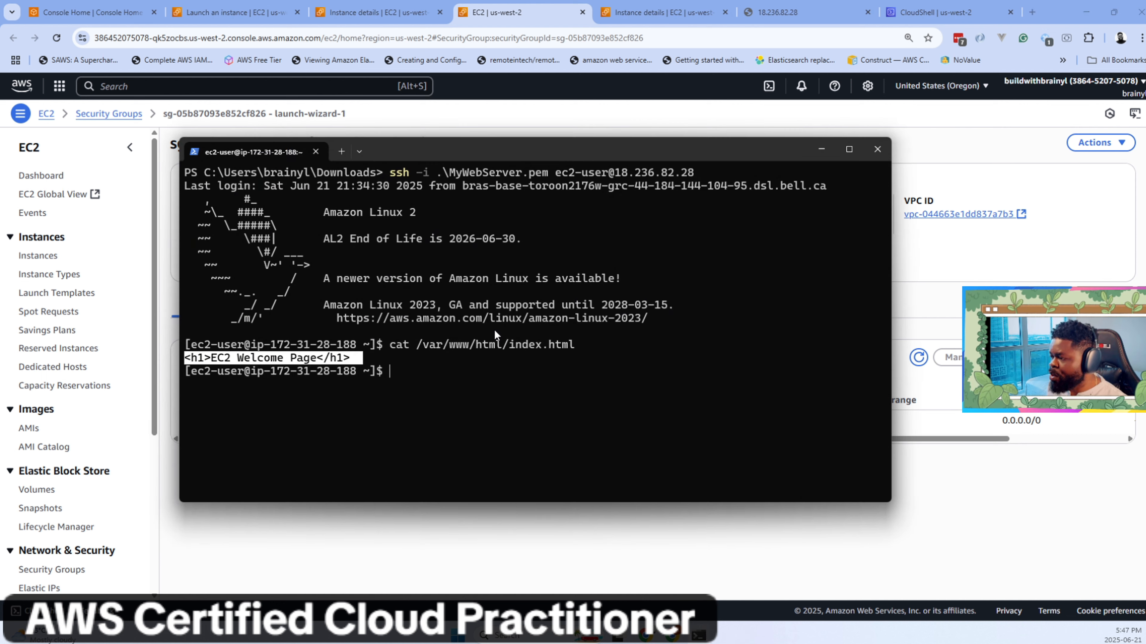
{"action": "left_click", "coordinate": [493, 329]}
{"action": "type", "text": "cla"}
{"action": "type", "text": "ex"}
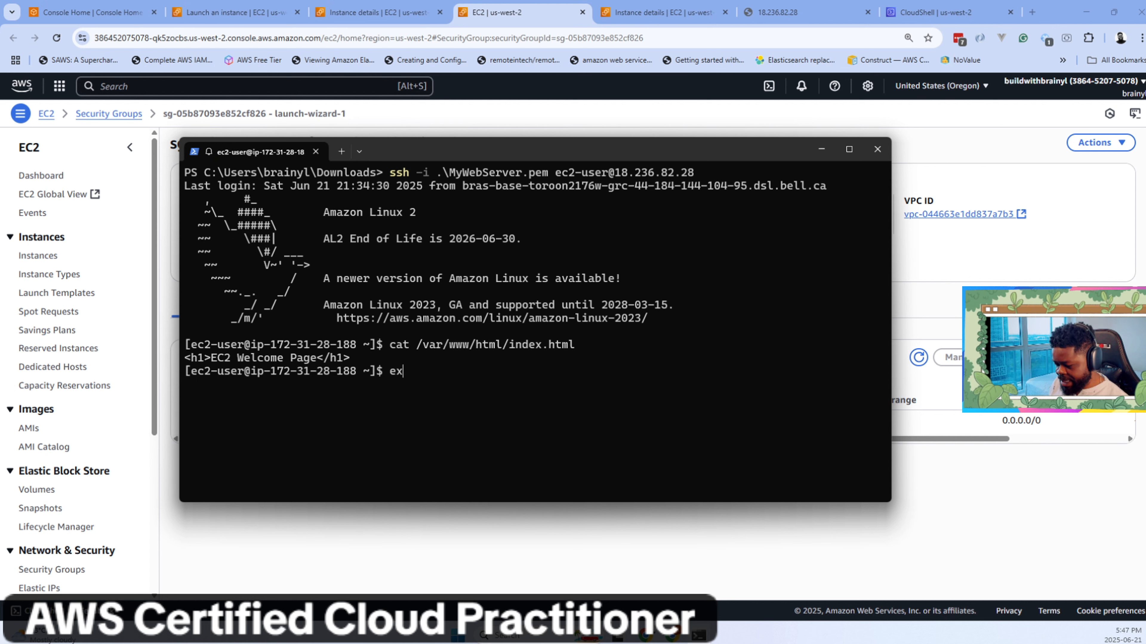
{"action": "type", "text": "it"}
{"action": "key", "text": "Return"}
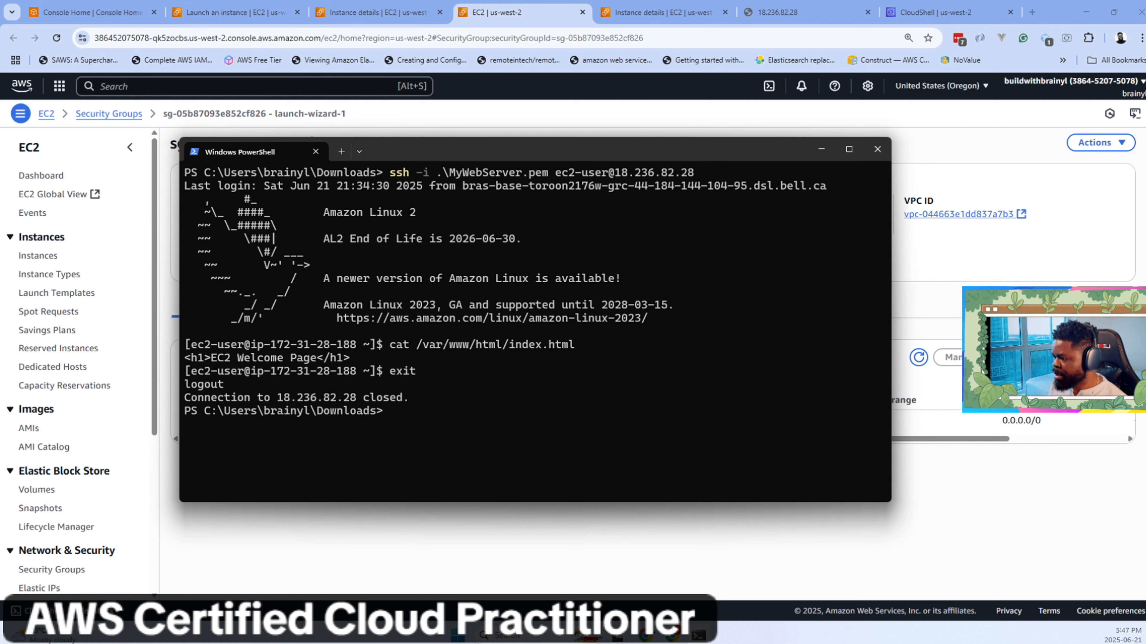
{"action": "type", "text": "clear"}
{"action": "key", "text": "Return"}
{"action": "key", "text": "Up"}
{"action": "key", "text": "Up"}
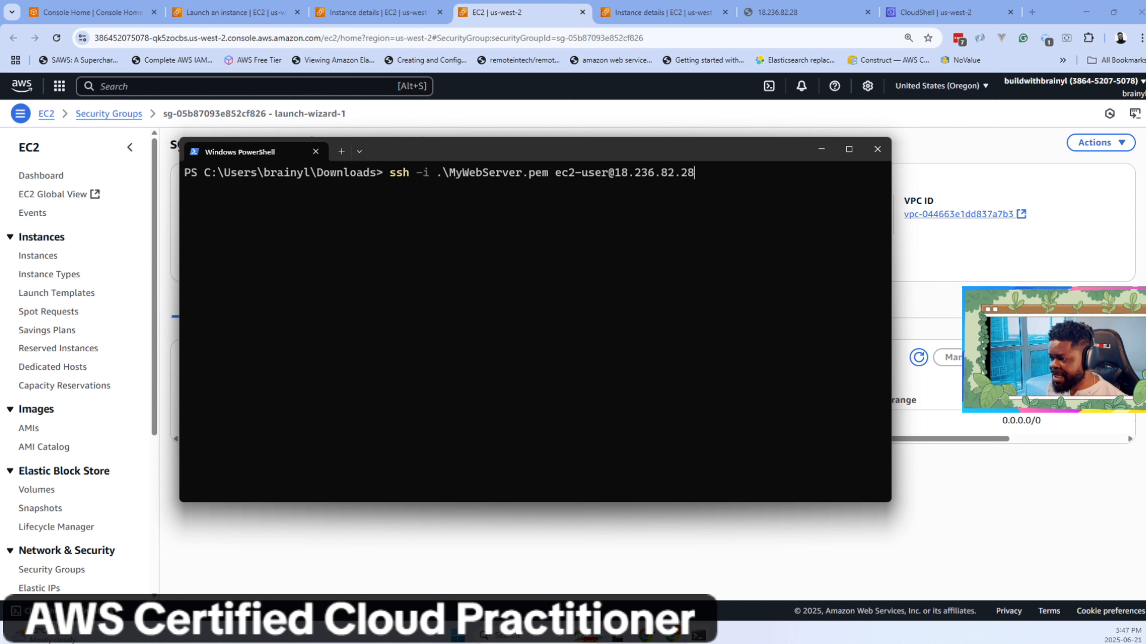
{"action": "key", "text": "Return"}
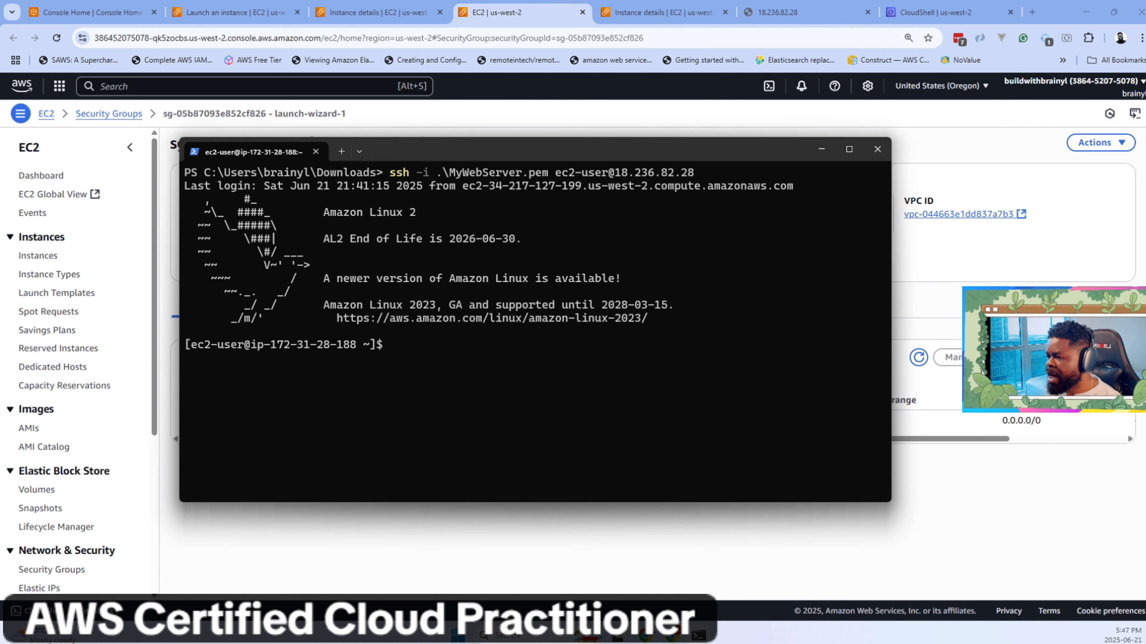
Delete the SSH inbound rule from the launch-wizard-1 security group and save the rules.
{"action": "left_click", "coordinate": [1008, 232]}
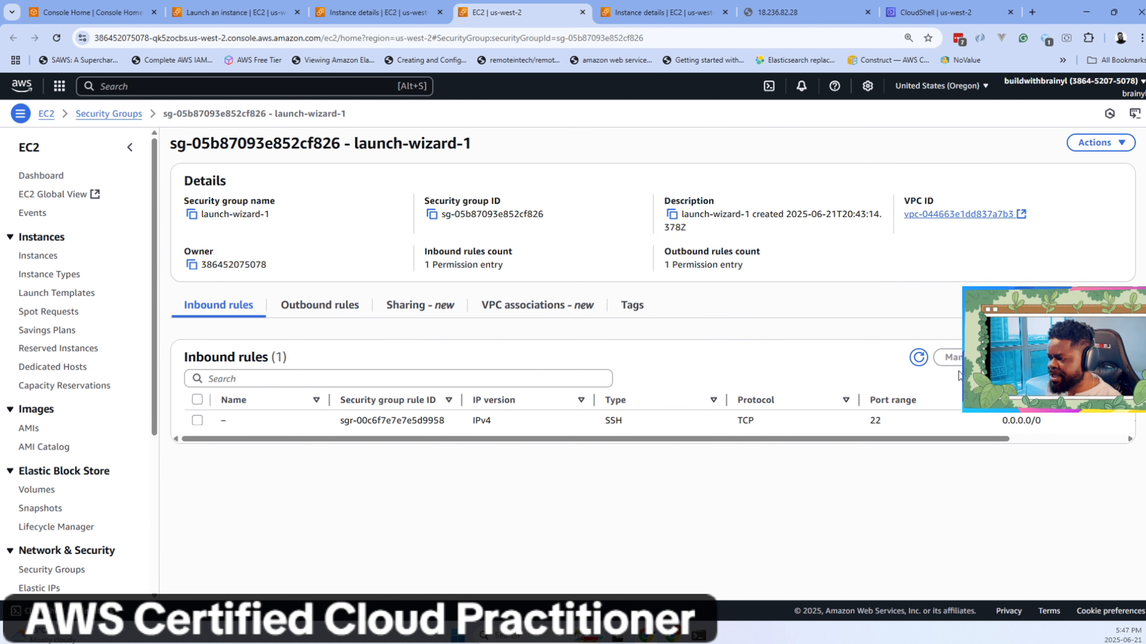
{"action": "left_click", "coordinate": [947, 357]}
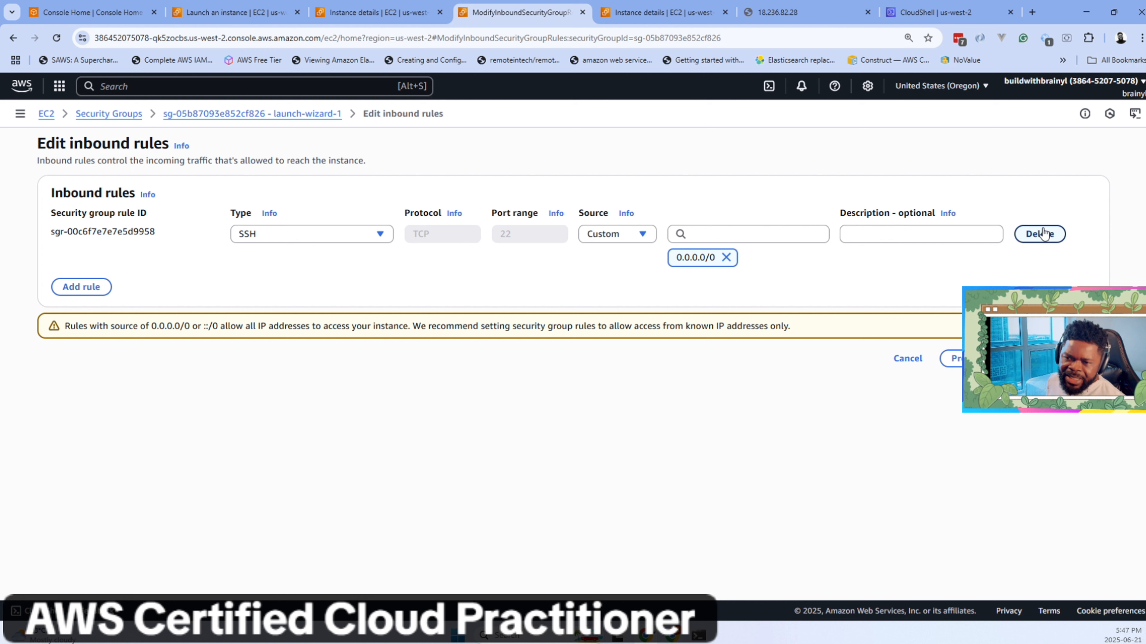
{"action": "left_click", "coordinate": [1040, 234]}
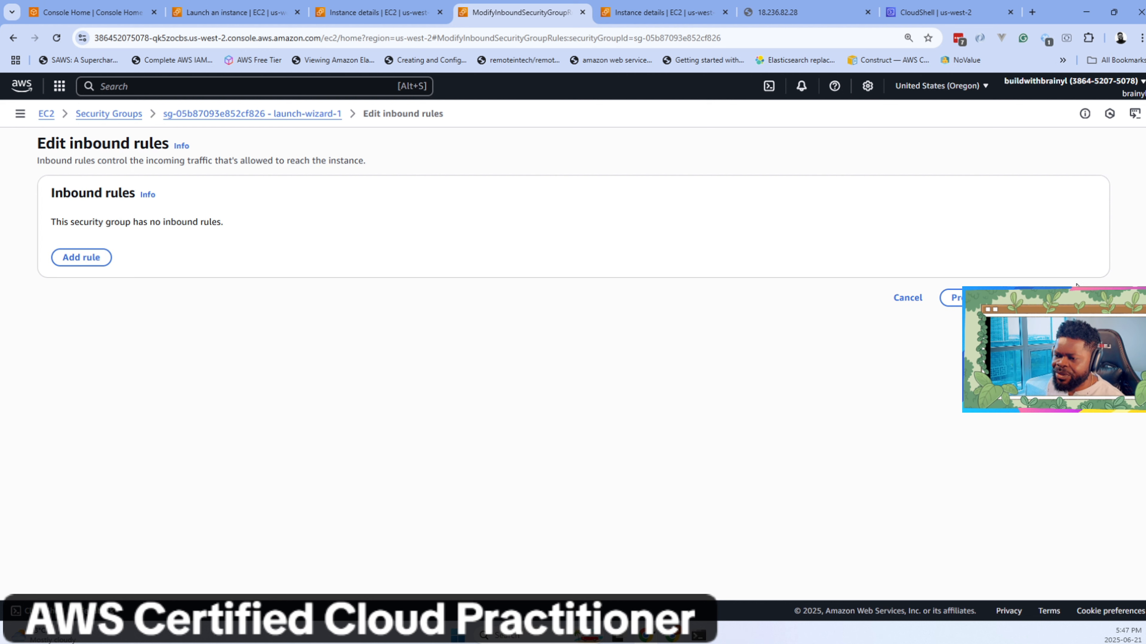
{"action": "left_click", "coordinate": [1069, 294]}
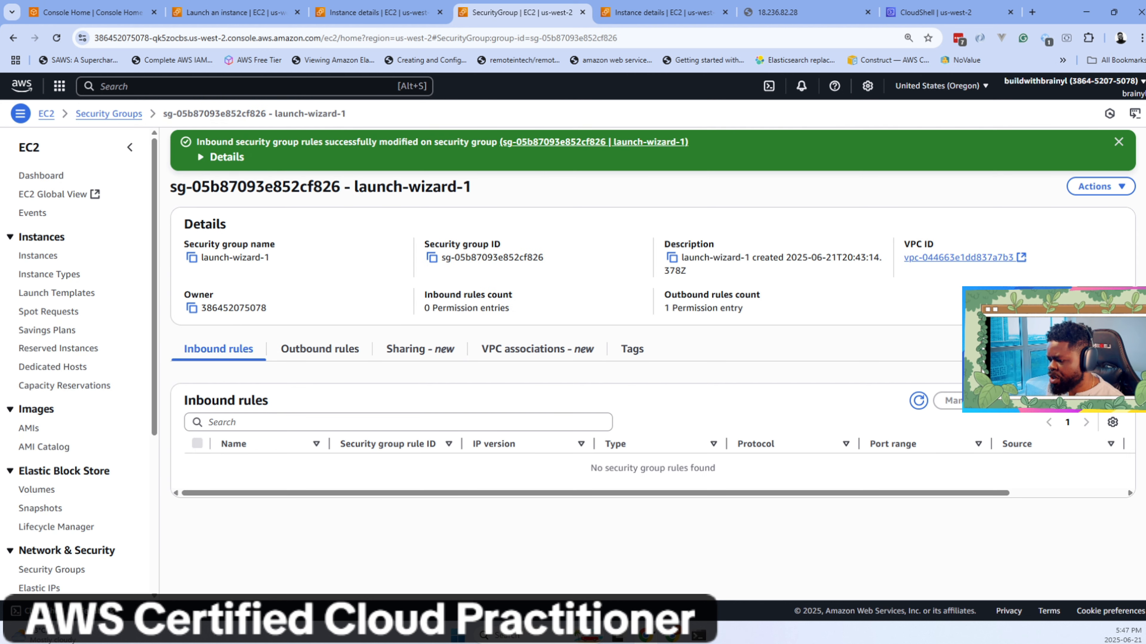
Open a second PowerShell session in the terminal and copy the ssh command from the first session.
{"action": "left_click", "coordinate": [698, 637]}
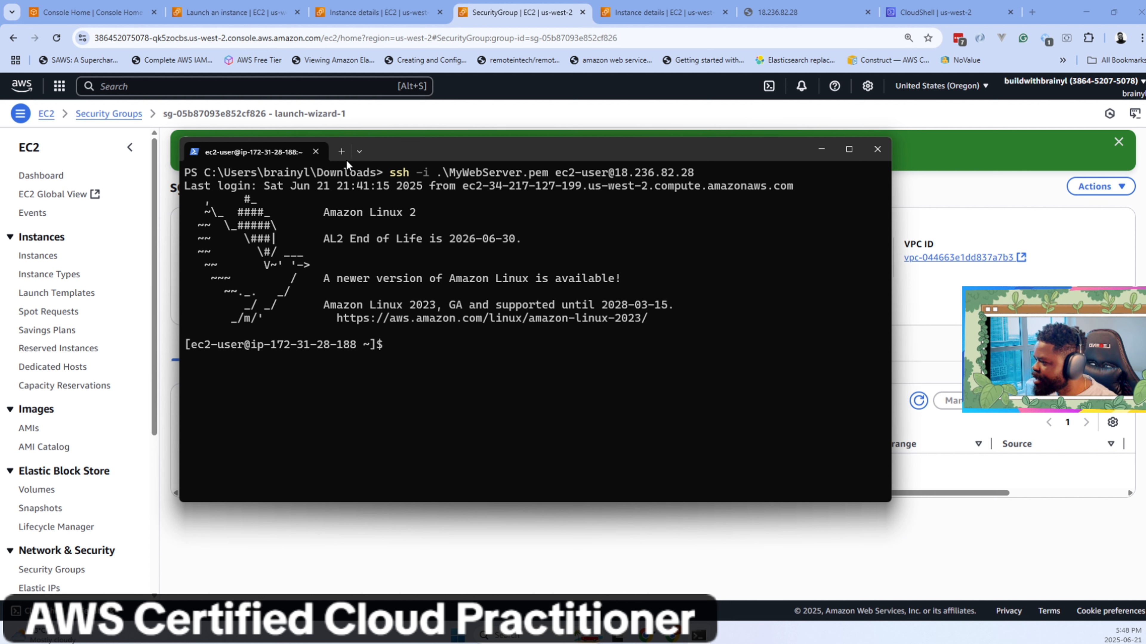
{"action": "left_click", "coordinate": [339, 151]}
{"action": "left_click", "coordinate": [270, 149]}
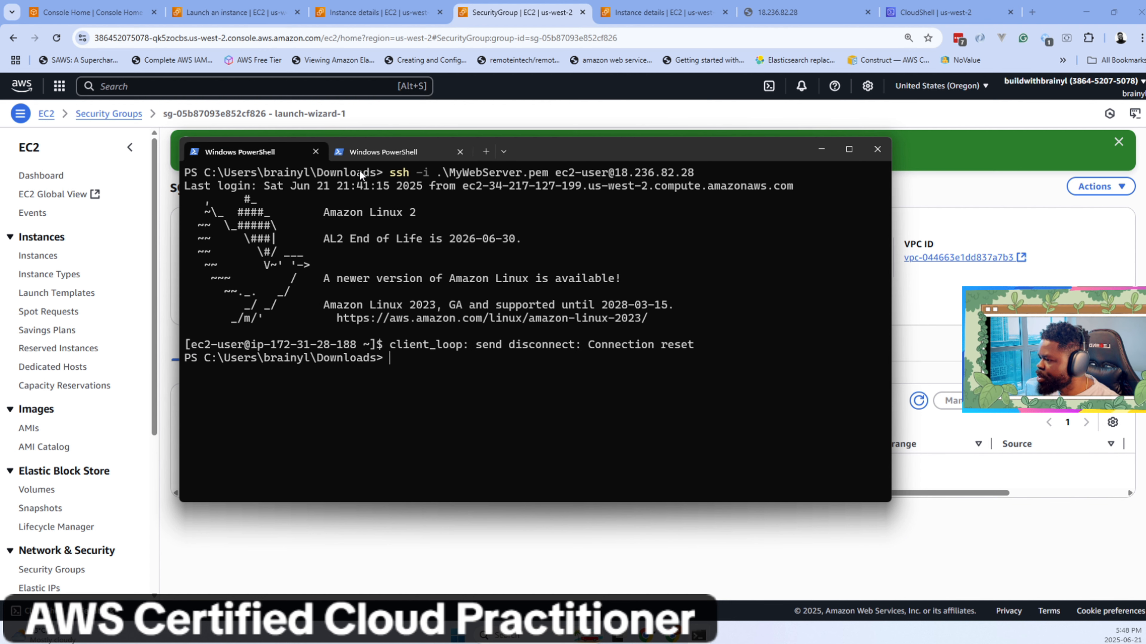
{"action": "left_click_drag", "start_coordinate": [386, 172], "coordinate": [679, 173]}
{"action": "key", "text": "ctrl+c"}
{"action": "key", "text": "ctrl+c"}
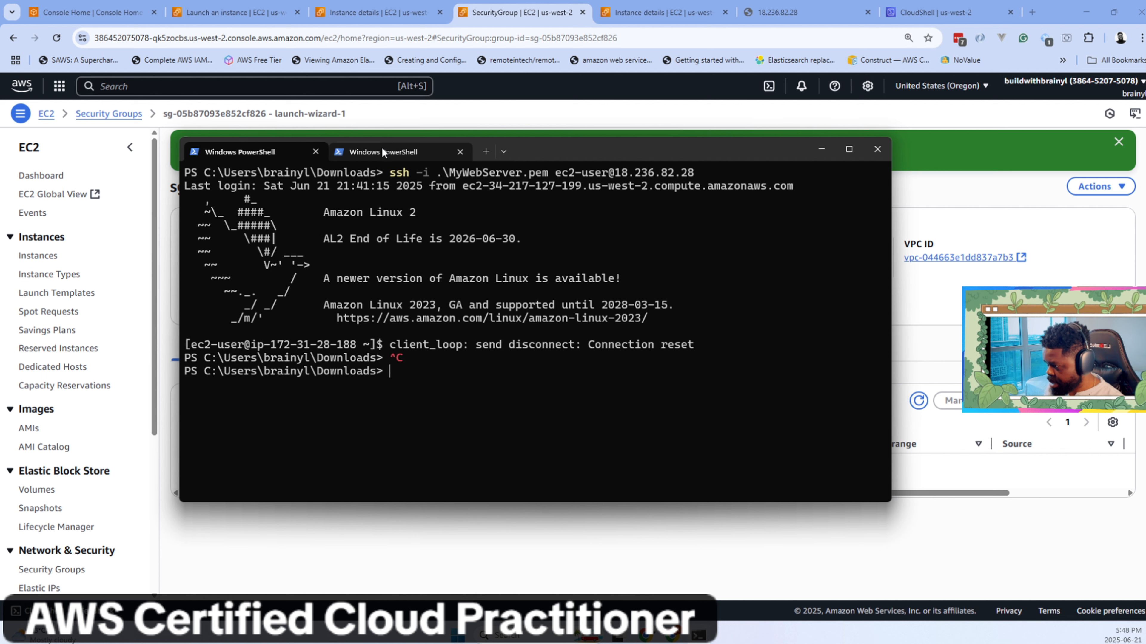
{"action": "mouse_move", "coordinate": [389, 172]}
{"action": "left_mouse_down"}
{"action": "mouse_move", "coordinate": [693, 173]}
{"action": "mouse_move", "coordinate": [395, 182]}
{"action": "left_mouse_up"}
{"action": "key", "text": "ctrl+c"}
{"action": "key", "text": "ctrl+c"}
Clear the first PowerShell session's screen, close the second session and return to the security group page.
{"action": "type", "text": "cls"}
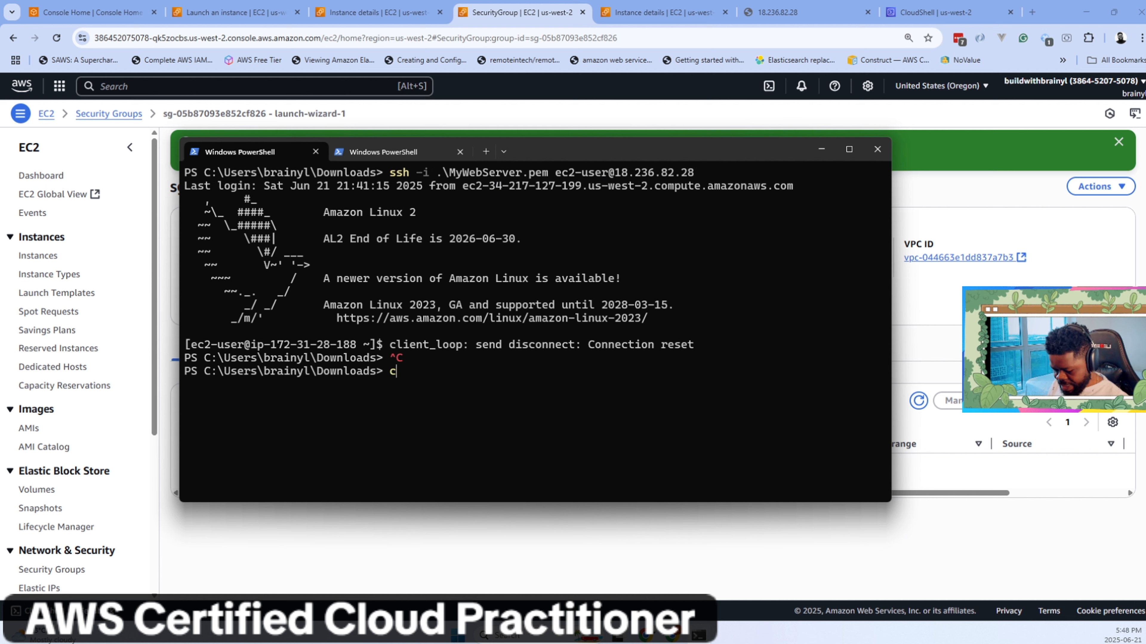
{"action": "key", "text": "Return"}
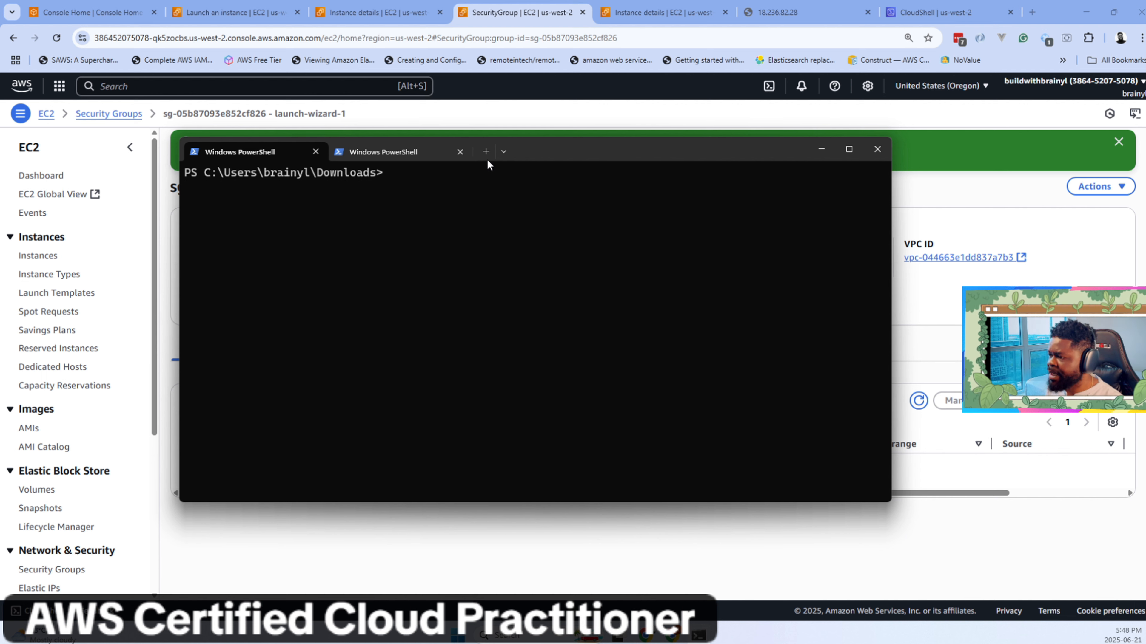
{"action": "left_click", "coordinate": [460, 152]}
{"action": "left_click", "coordinate": [948, 250]}
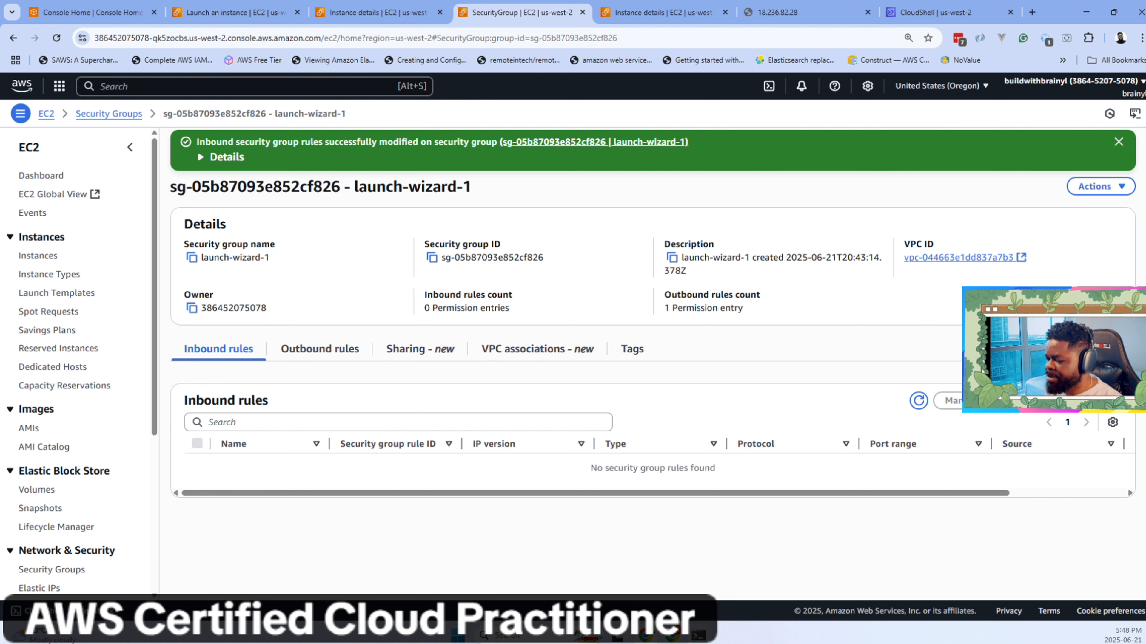
{"action": "left_click", "coordinate": [698, 636]}
{"action": "right_click", "coordinate": [698, 416]}
{"action": "key", "text": "Return"}
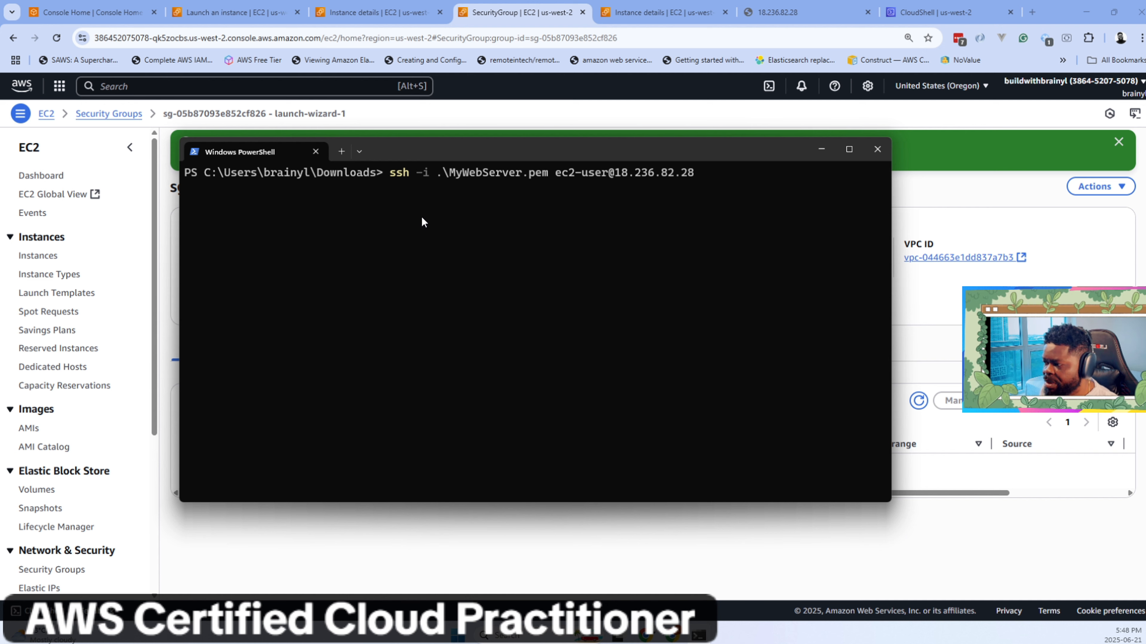
Open the launch-wizard-1 security group's inbound rules for editing and add a new rule.
{"action": "left_click", "coordinate": [945, 207]}
{"action": "left_click", "coordinate": [1046, 401]}
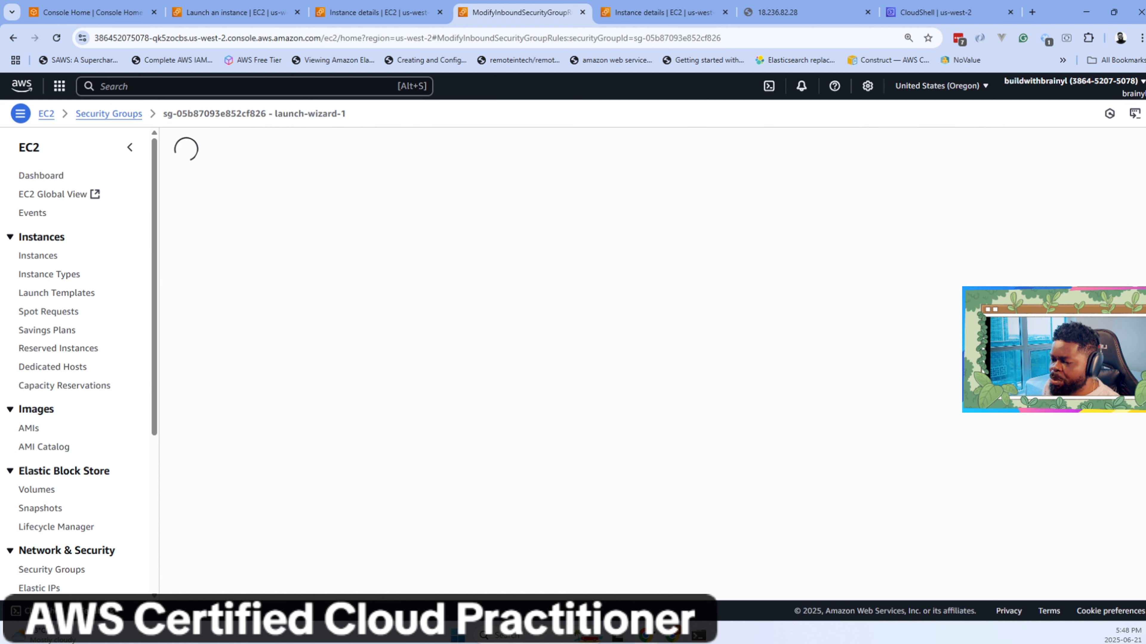
{"action": "left_click", "coordinate": [97, 259]}
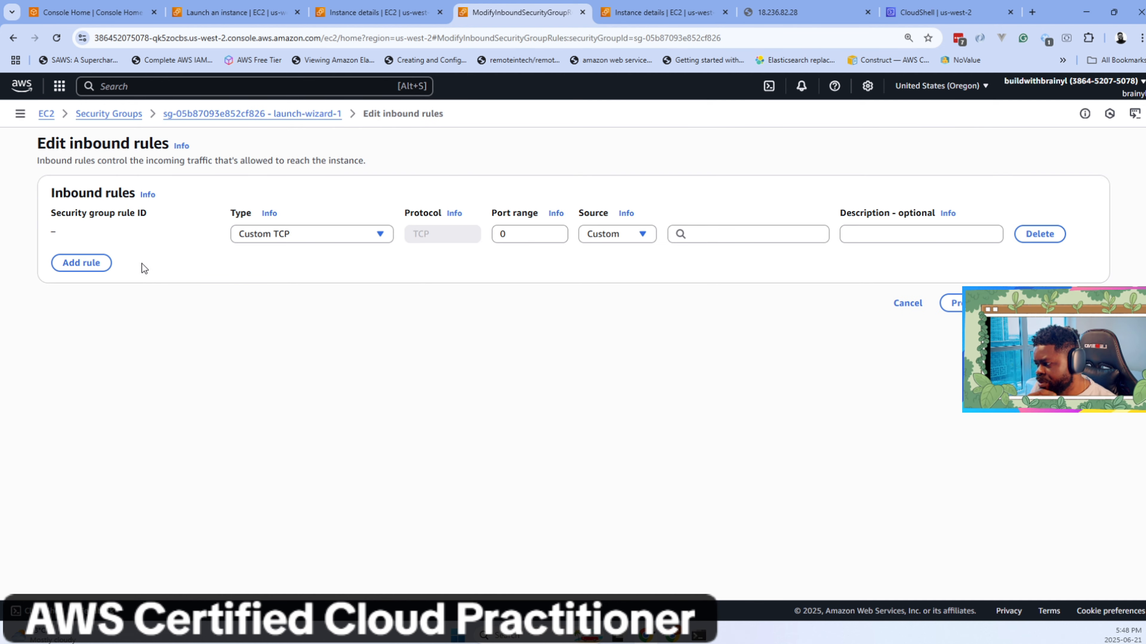
Examine the type, port range and source options available for the new inbound rule.
{"action": "left_click", "coordinate": [312, 235]}
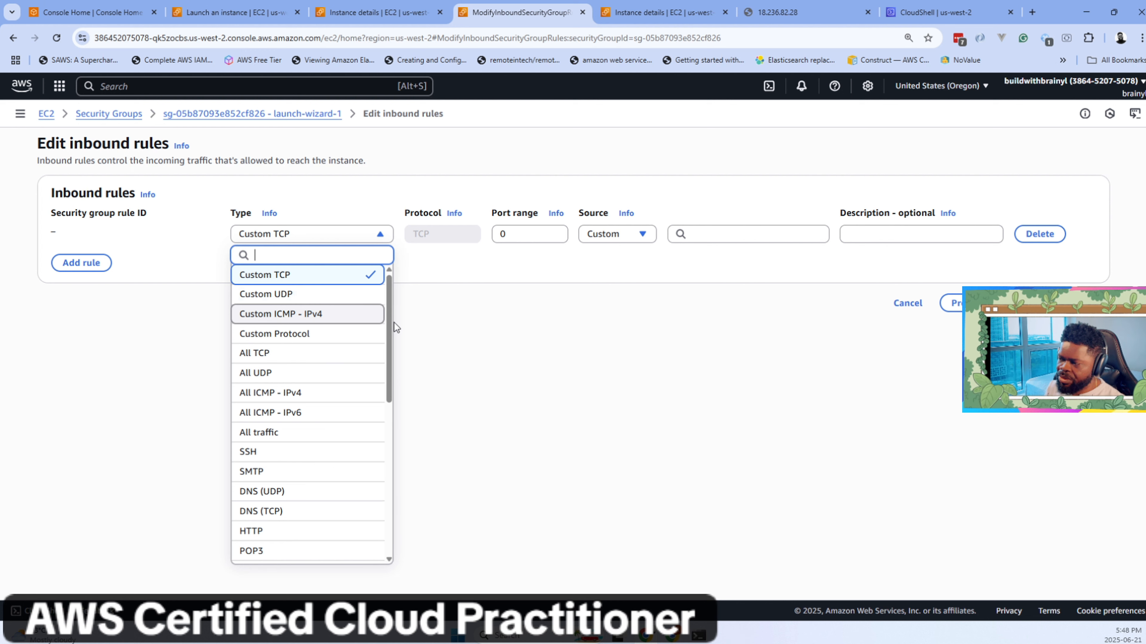
{"action": "left_click_drag", "start_coordinate": [393, 323], "coordinate": [399, 497]}
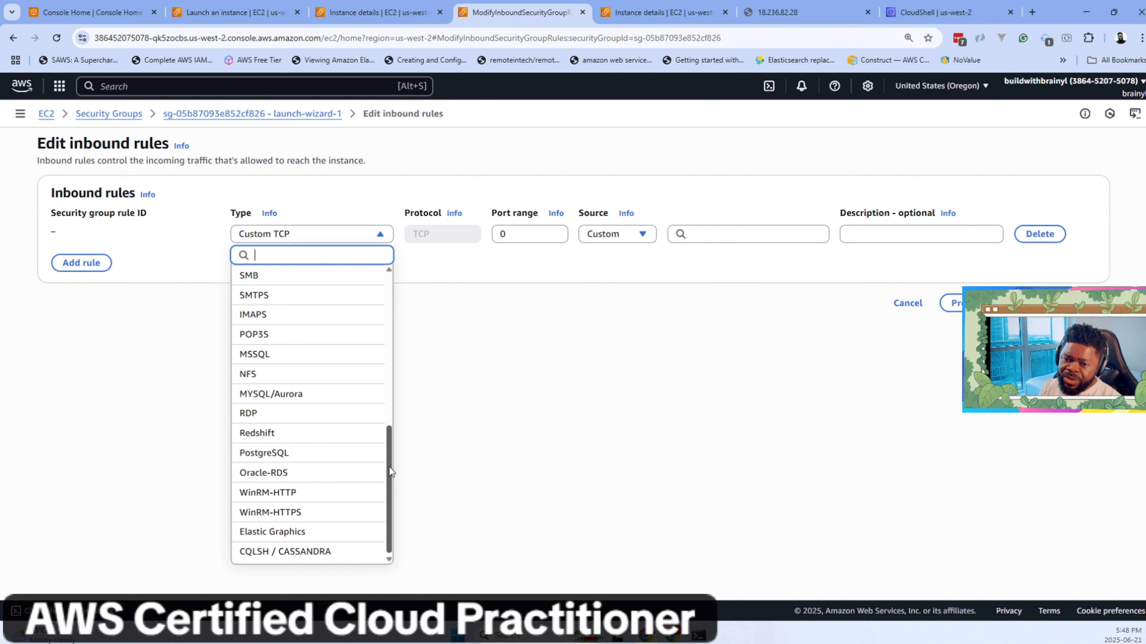
{"action": "left_click", "coordinate": [529, 234]}
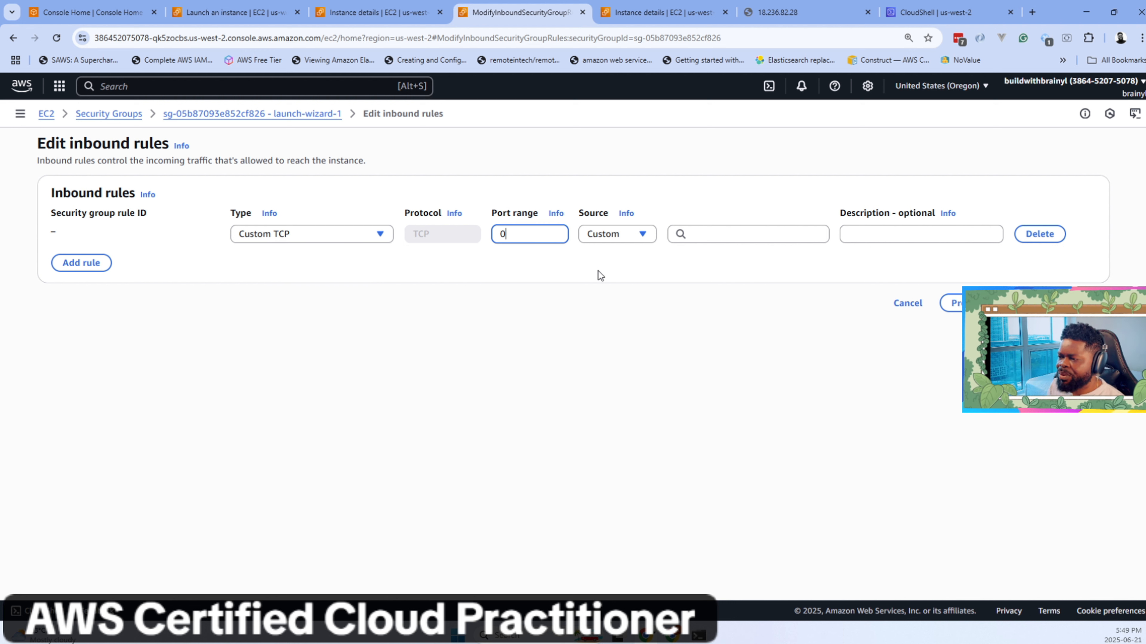
{"action": "left_click", "coordinate": [617, 230]}
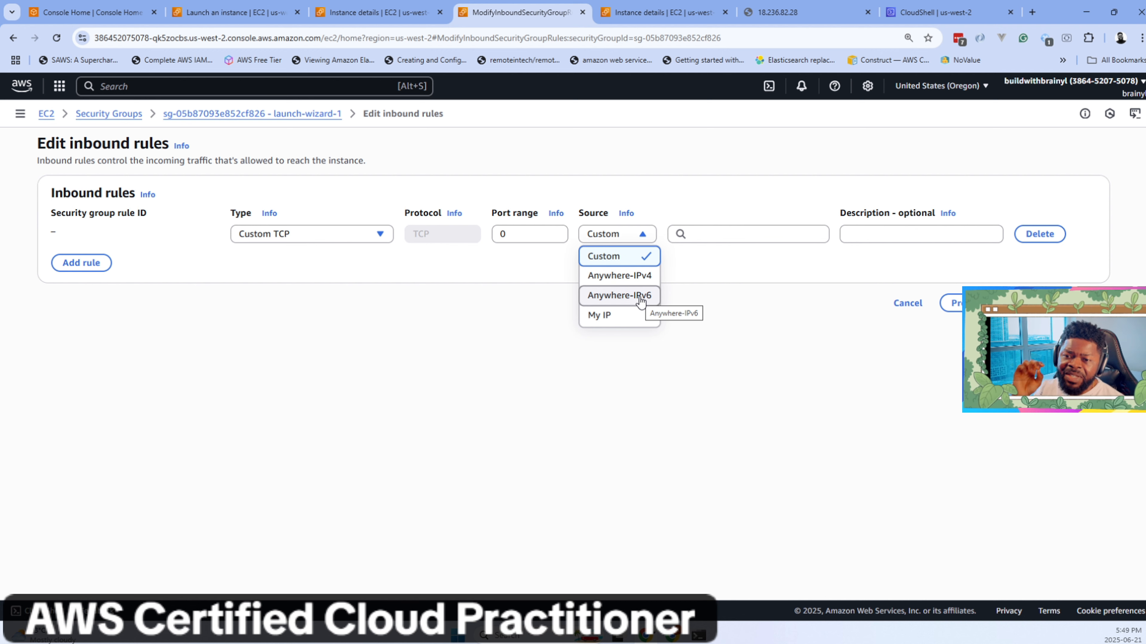
{"action": "left_click", "coordinate": [695, 234]}
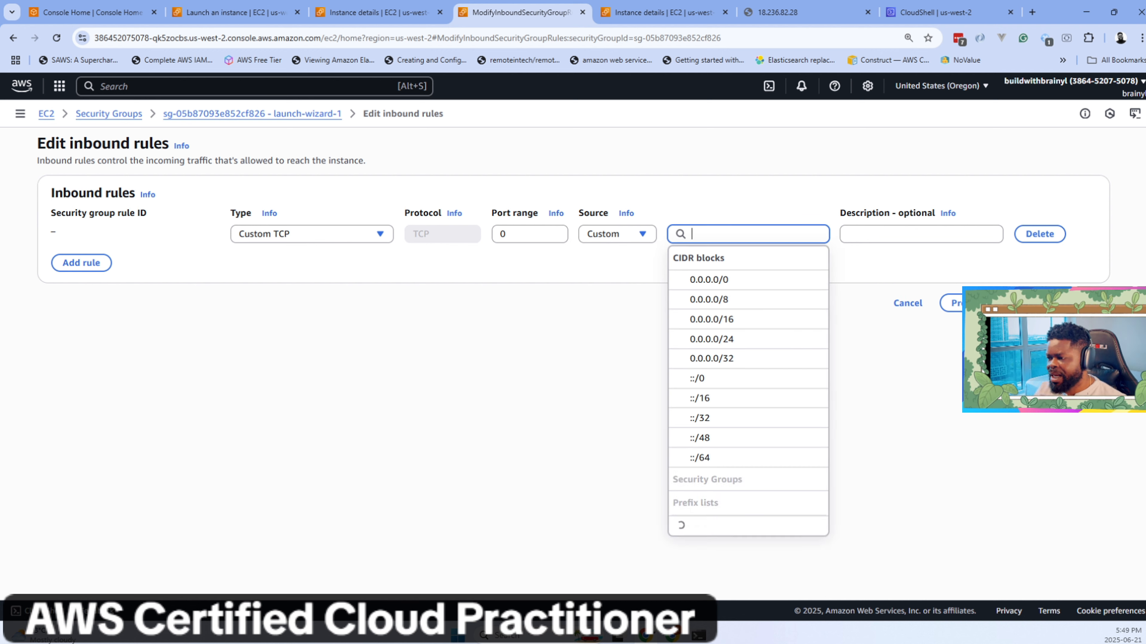
{"action": "left_click", "coordinate": [661, 182]}
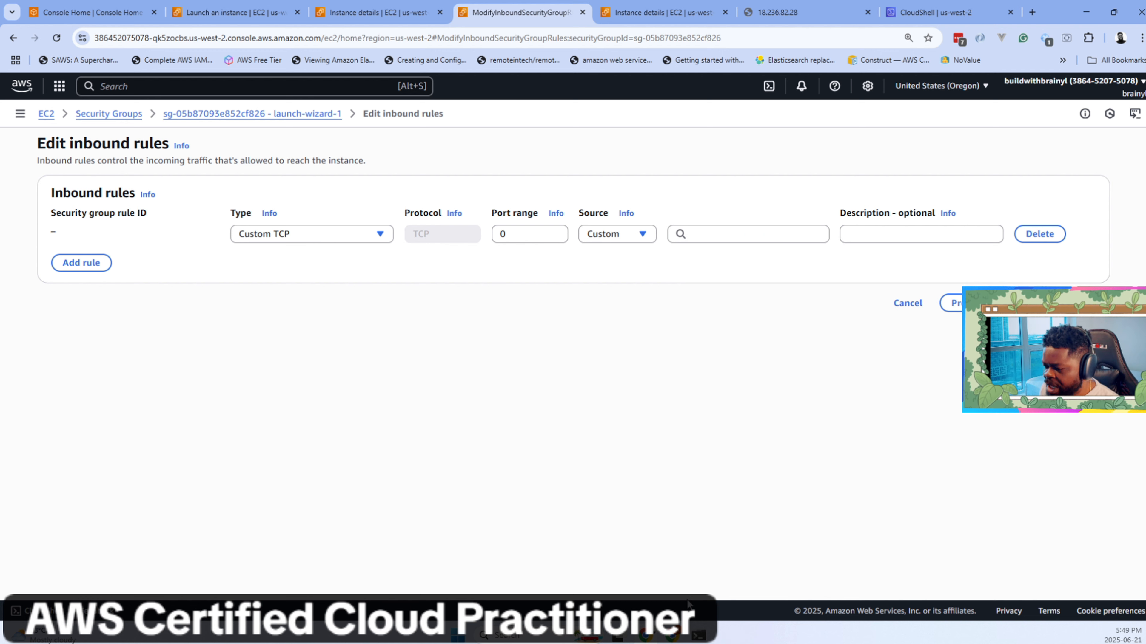
Check the SSH attempt's outcome in PowerShell, highlight the error text and minimize the terminal.
{"action": "left_click", "coordinate": [694, 631]}
{"action": "left_click_drag", "start_coordinate": [469, 179], "coordinate": [585, 188]}
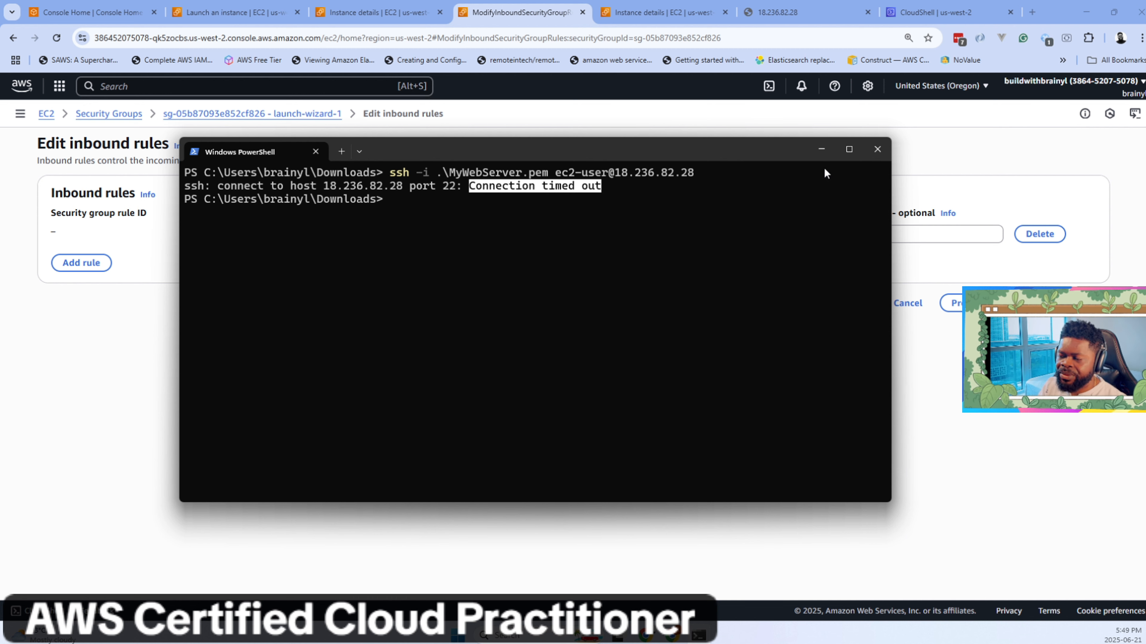
{"action": "left_click", "coordinate": [821, 150]}
Set the new inbound rule's type to SSH and its source to Anywhere-IPv4 (0.0.0.0/0).
{"action": "left_click", "coordinate": [353, 238]}
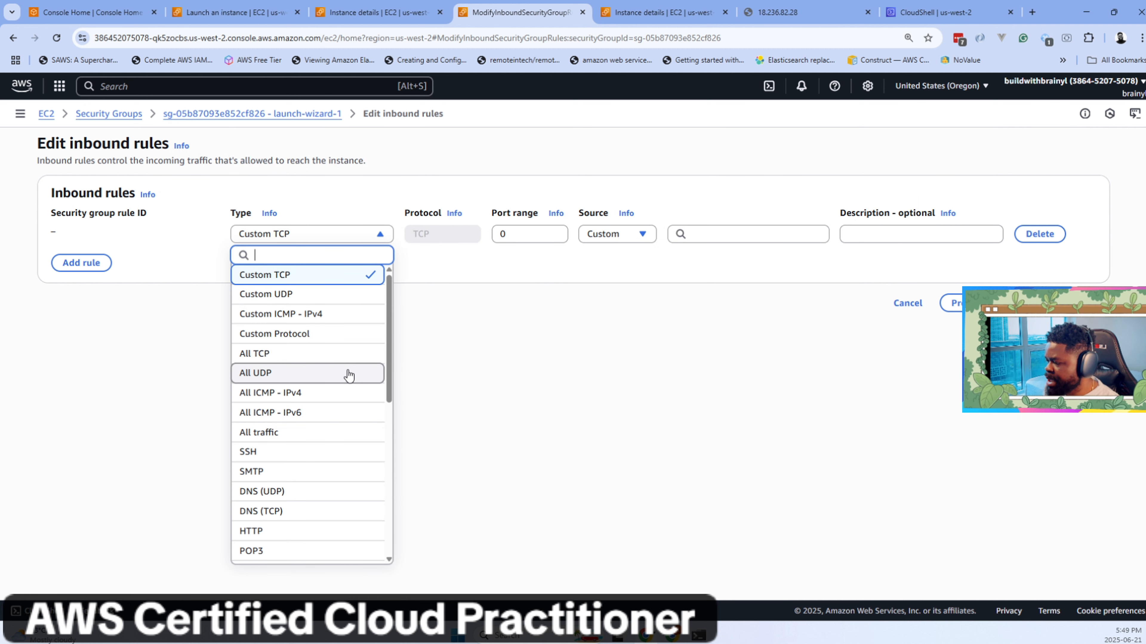
{"action": "left_click", "coordinate": [336, 451]}
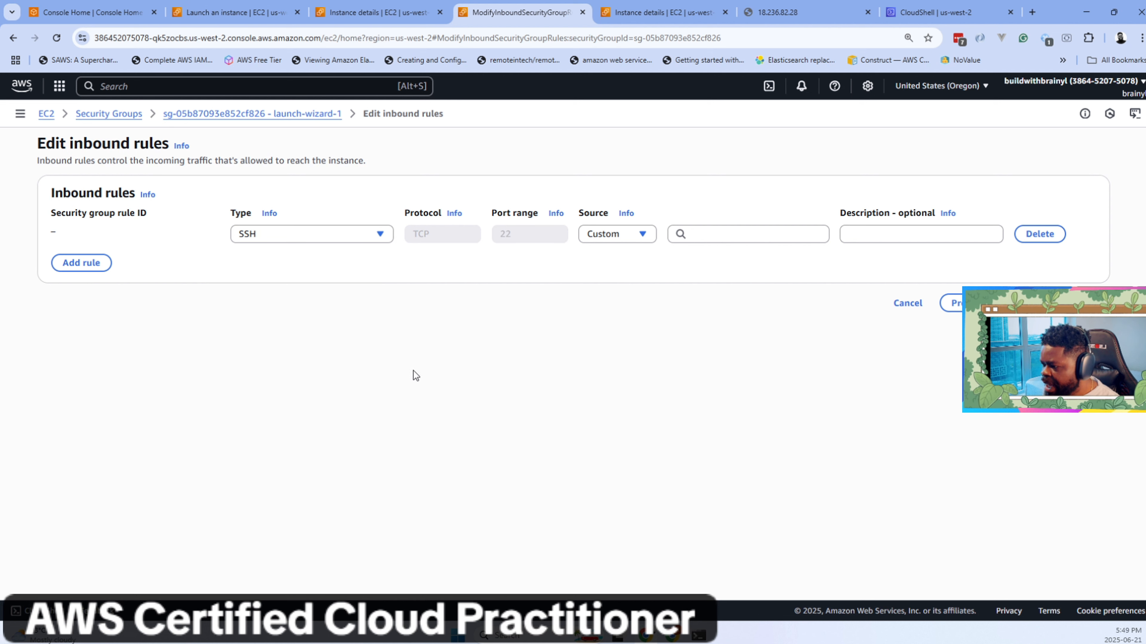
{"action": "left_click", "coordinate": [604, 235]}
{"action": "left_click", "coordinate": [602, 274]}
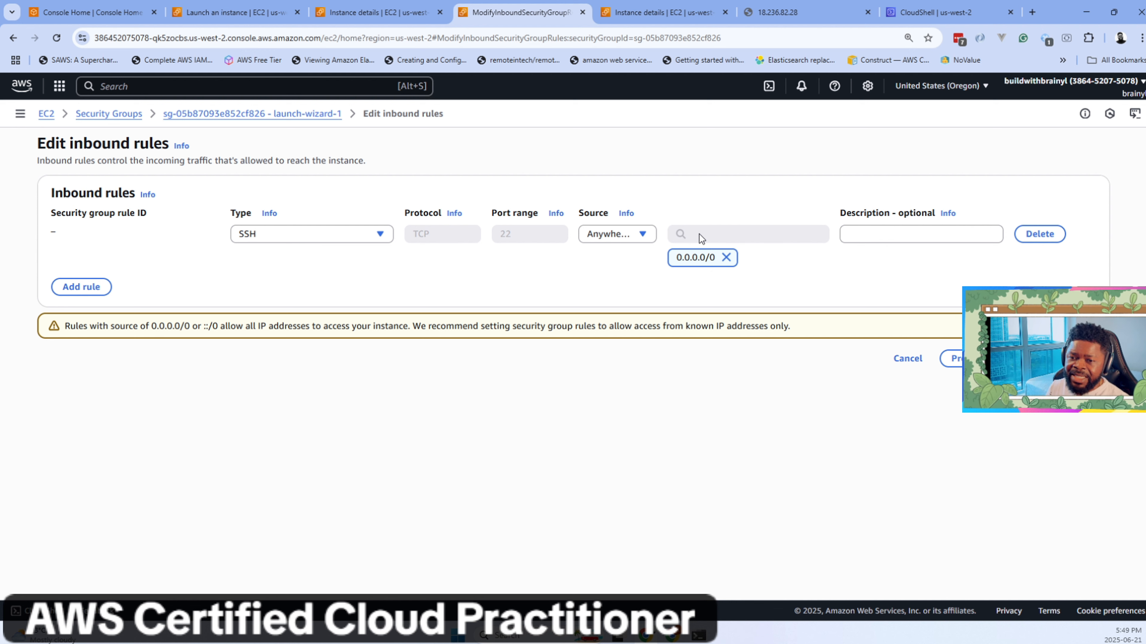
Describe the new SSH inbound rule as "Allow ssh access" and save the security group's rules.
{"action": "left_click", "coordinate": [871, 234]}
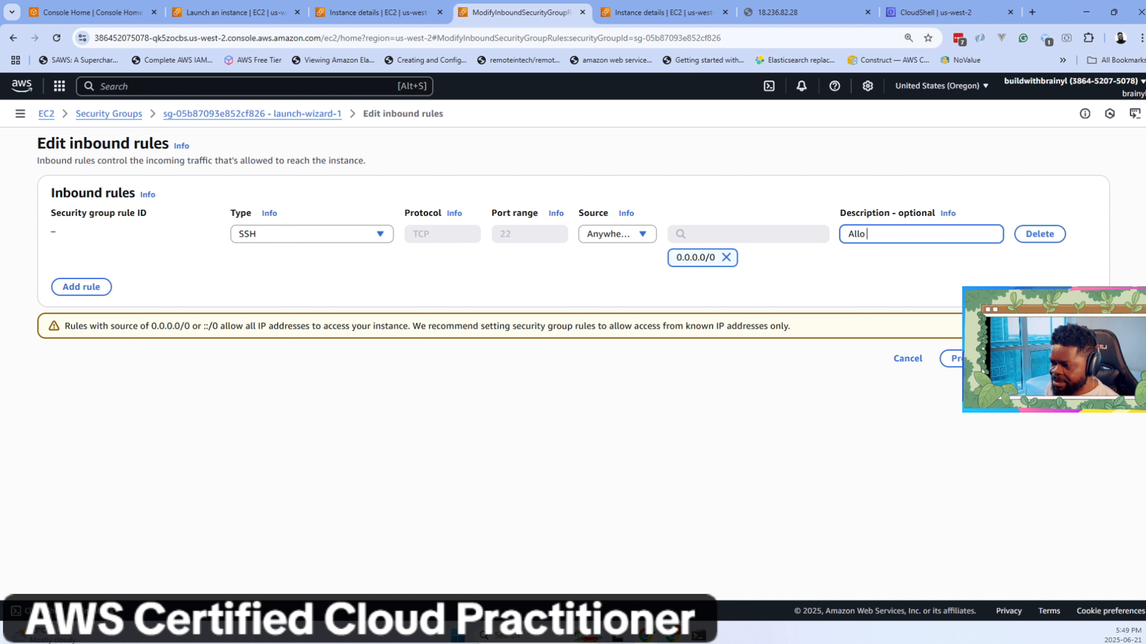
{"action": "type", "text": "Allo"}
{"action": "key", "text": "BackSpace"}
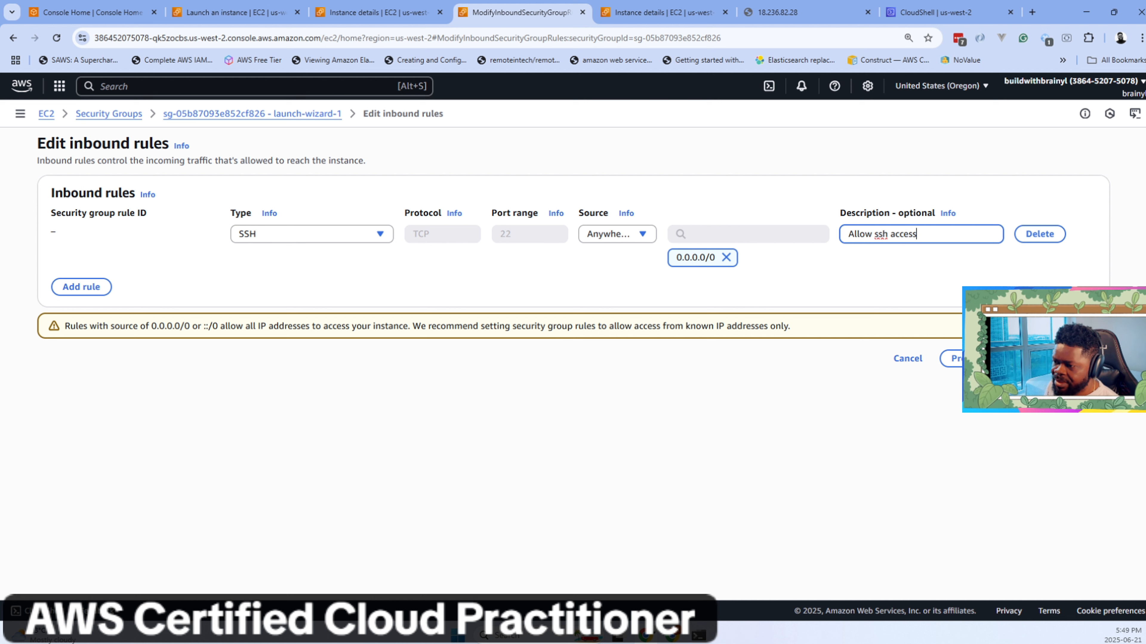
{"action": "left_click", "coordinate": [1076, 358]}
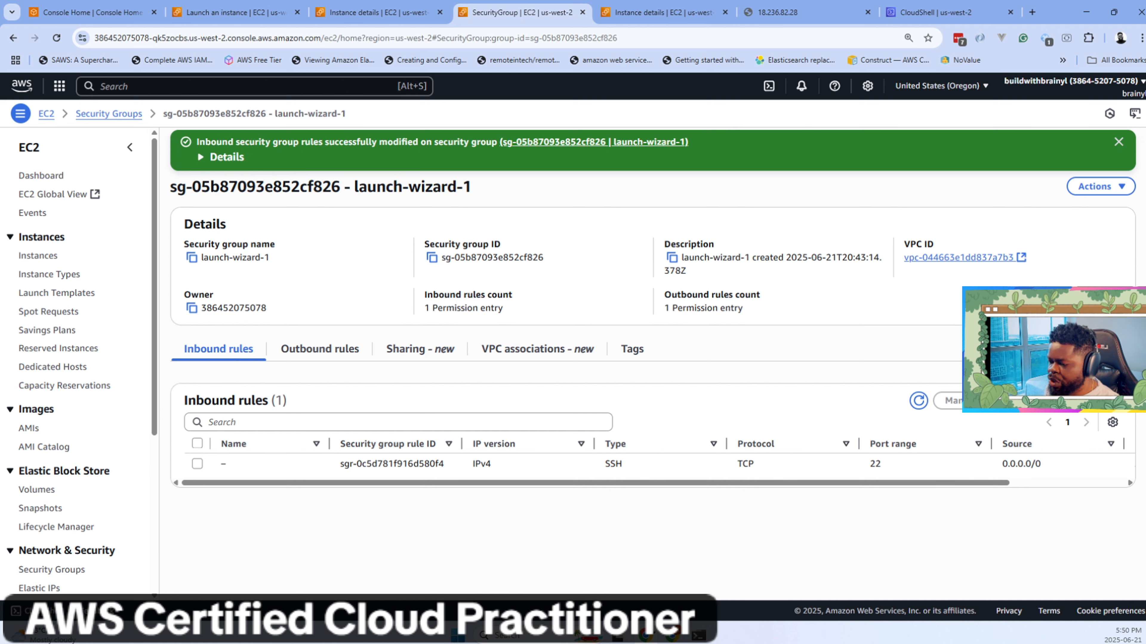
{"action": "left_click", "coordinate": [698, 635]}
{"action": "type", "text": "clear"}
{"action": "key", "text": "Return"}
{"action": "key", "text": "Up"}
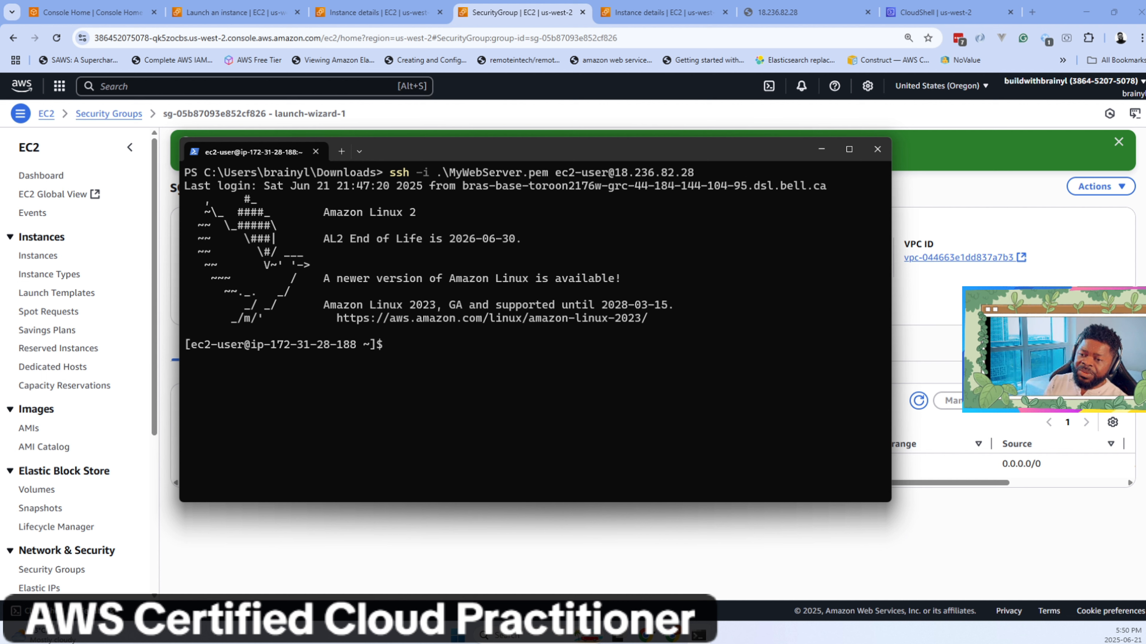
Present the "Component 5: Security Group (SGs)" slide in Google Slides, exit the slideshow and return to the AWS console.
{"action": "left_click", "coordinate": [672, 638]}
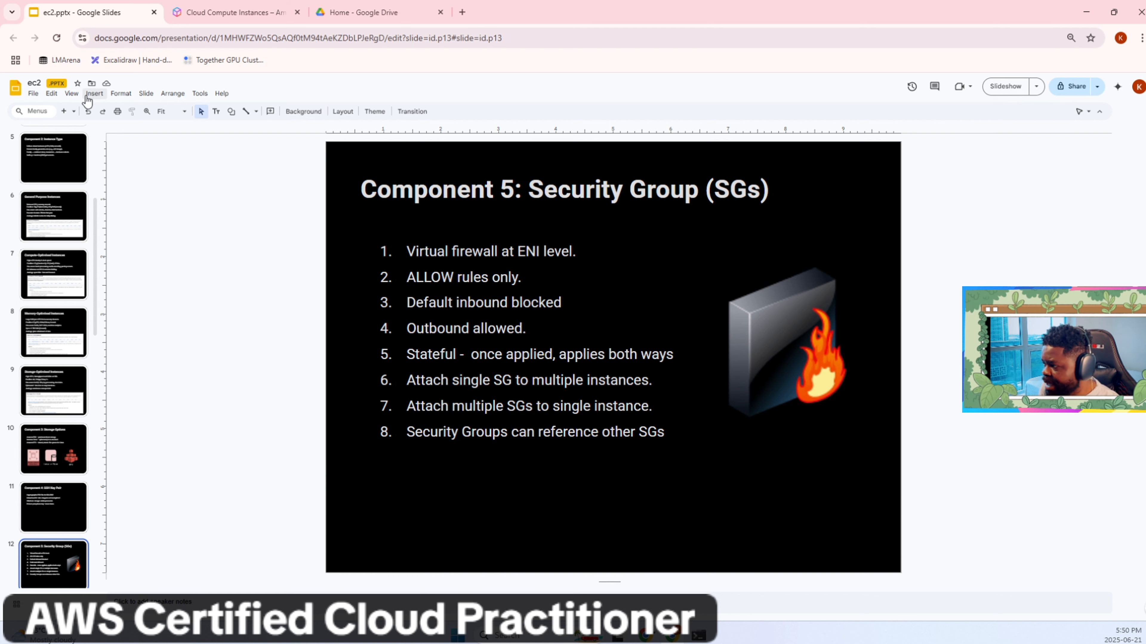
{"action": "left_click", "coordinate": [72, 94]}
{"action": "left_click", "coordinate": [104, 133]}
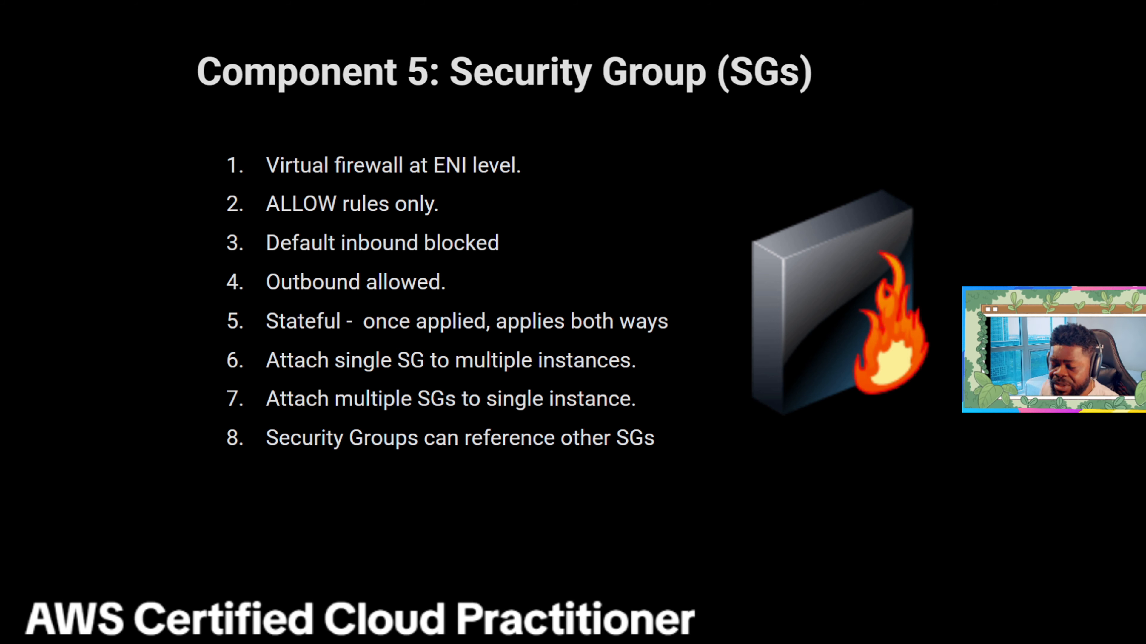
{"action": "key", "text": "Escape"}
{"action": "key", "text": "alt+Tab"}
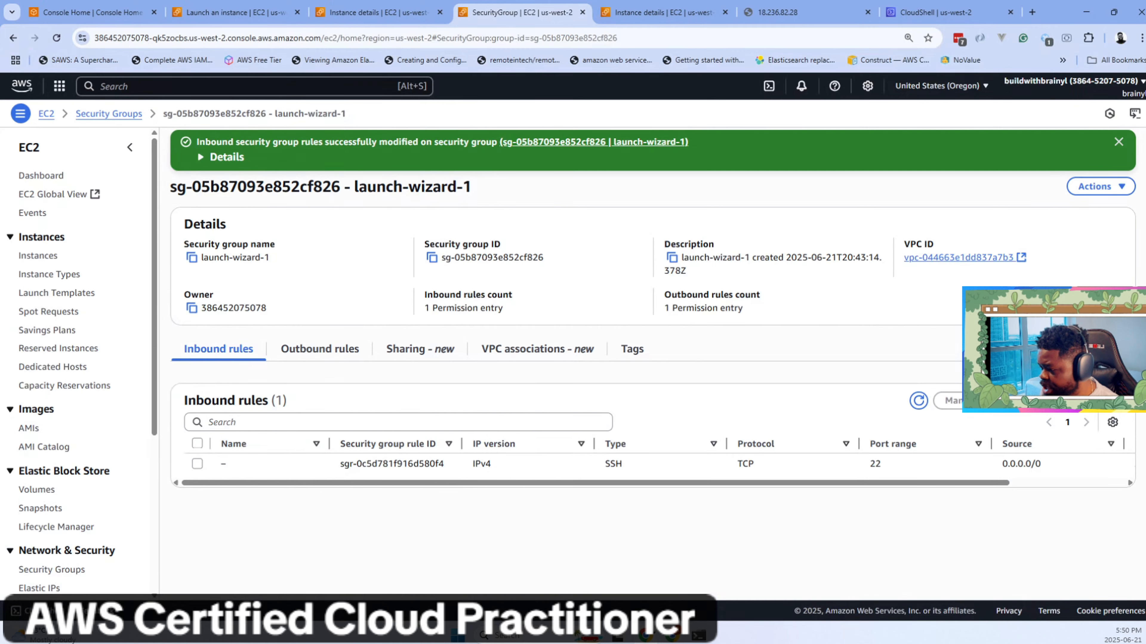
Edit launch-wizard-1's inbound rules again and add a Custom TCP rule with port range 400.
{"action": "left_click", "coordinate": [1083, 401]}
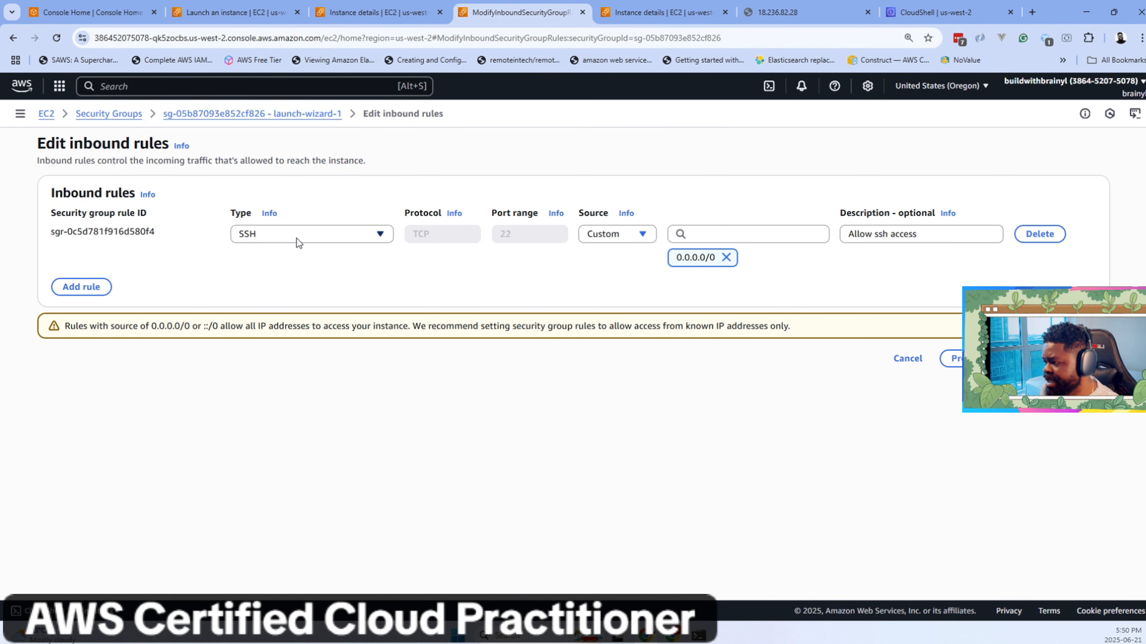
{"action": "left_click", "coordinate": [297, 244]}
{"action": "left_click", "coordinate": [88, 287]}
{"action": "left_click", "coordinate": [341, 280]}
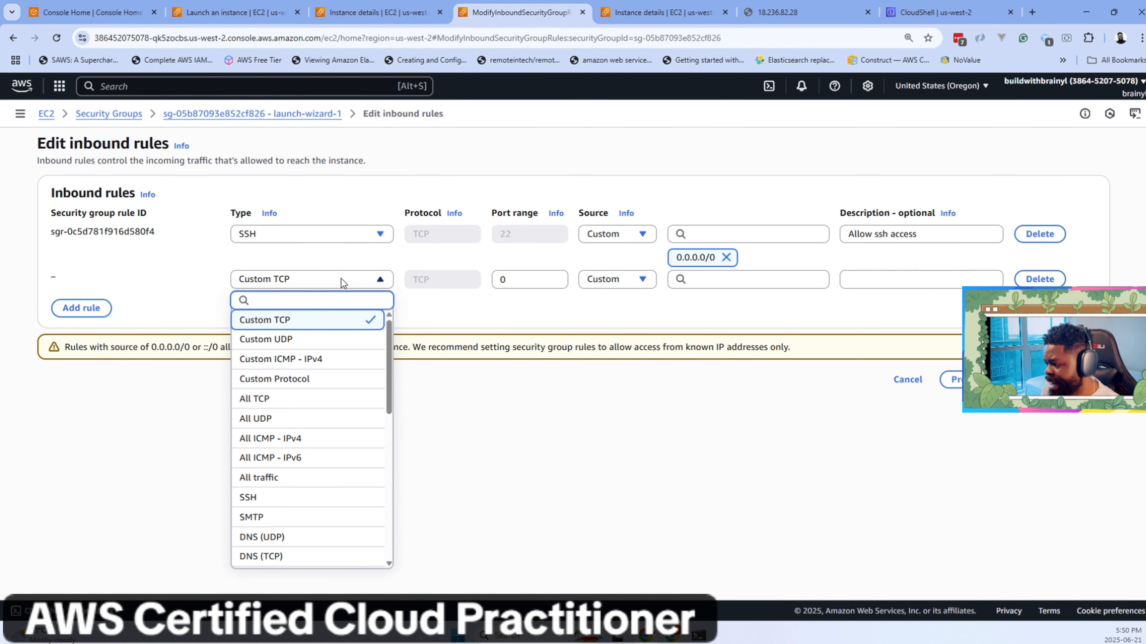
{"action": "left_click", "coordinate": [341, 280]}
{"action": "double_click", "coordinate": [504, 280]}
{"action": "type", "text": "40"}
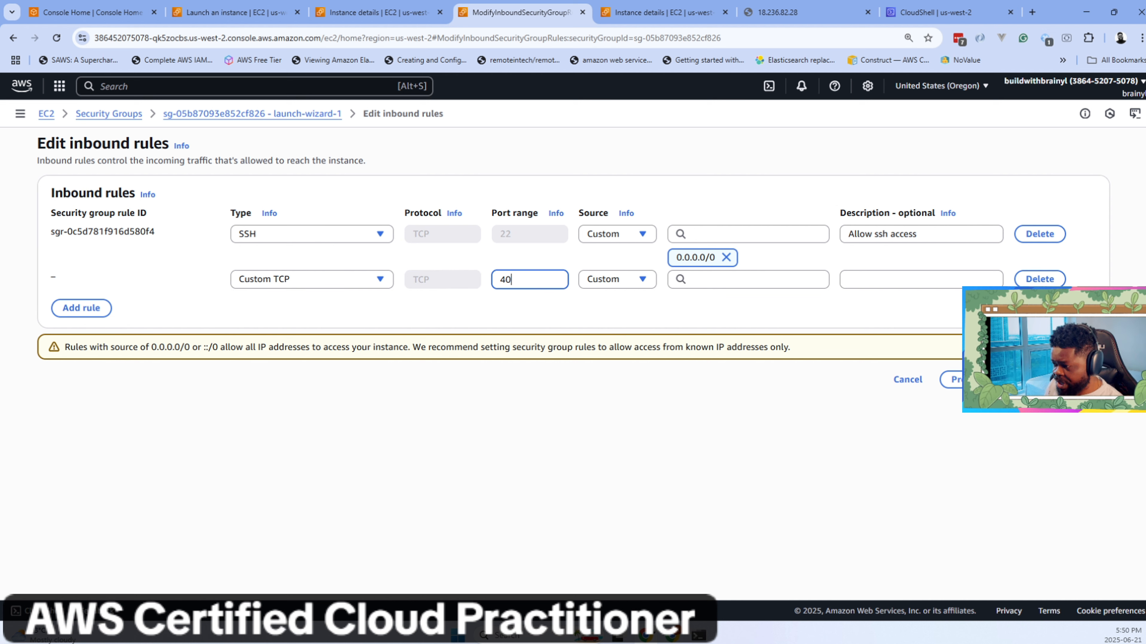
{"action": "type", "text": "0"}
Search for "sg" among the custom sources of the port 400 rule to view the security groups, and remove the entry.
{"action": "left_click", "coordinate": [617, 280]}
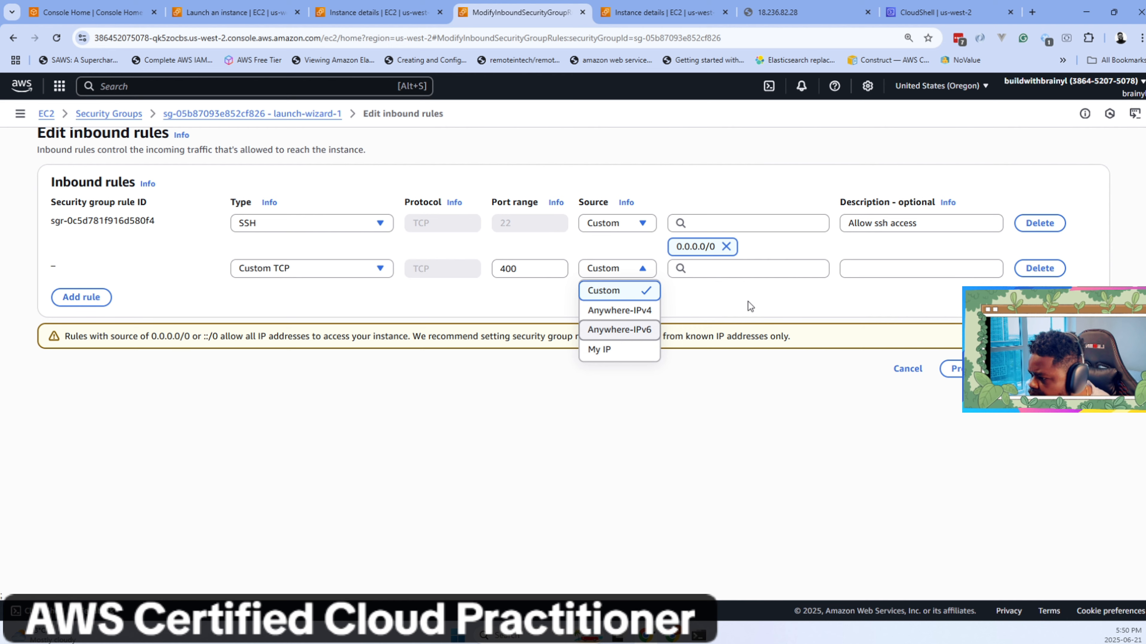
{"action": "left_click", "coordinate": [640, 298]}
{"action": "left_click", "coordinate": [706, 268]}
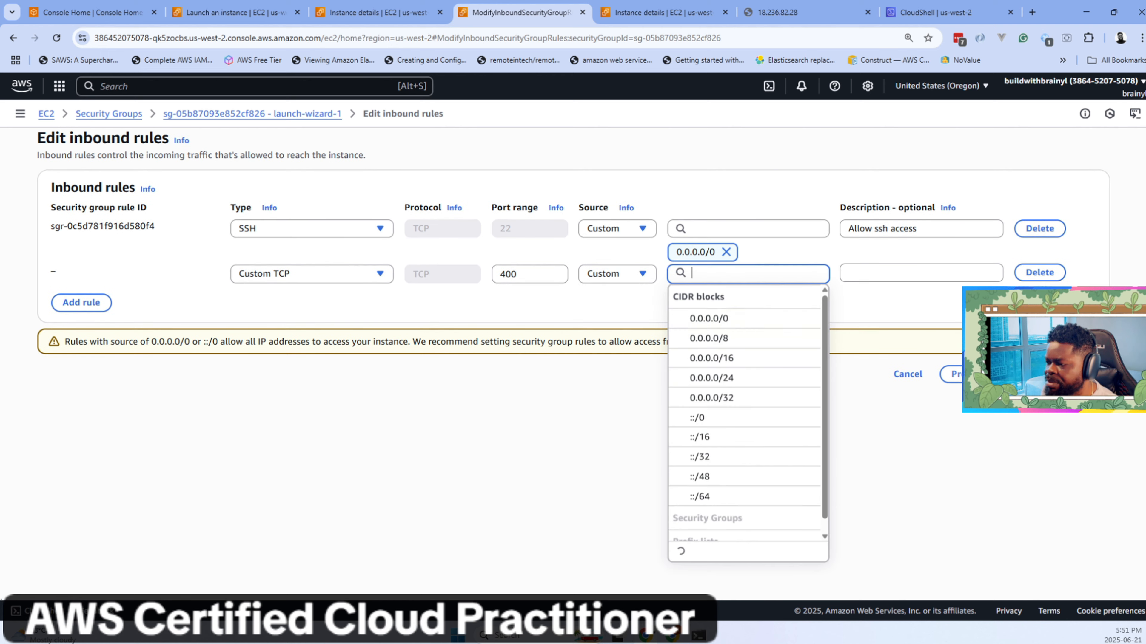
{"action": "type", "text": "sg"}
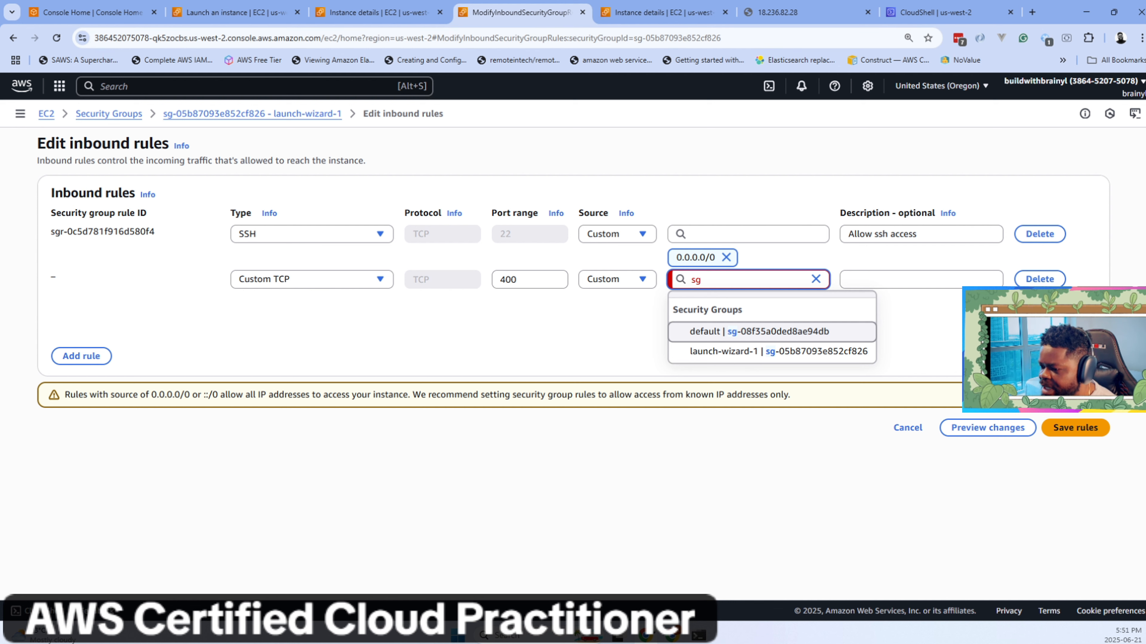
{"action": "key", "text": "Return"}
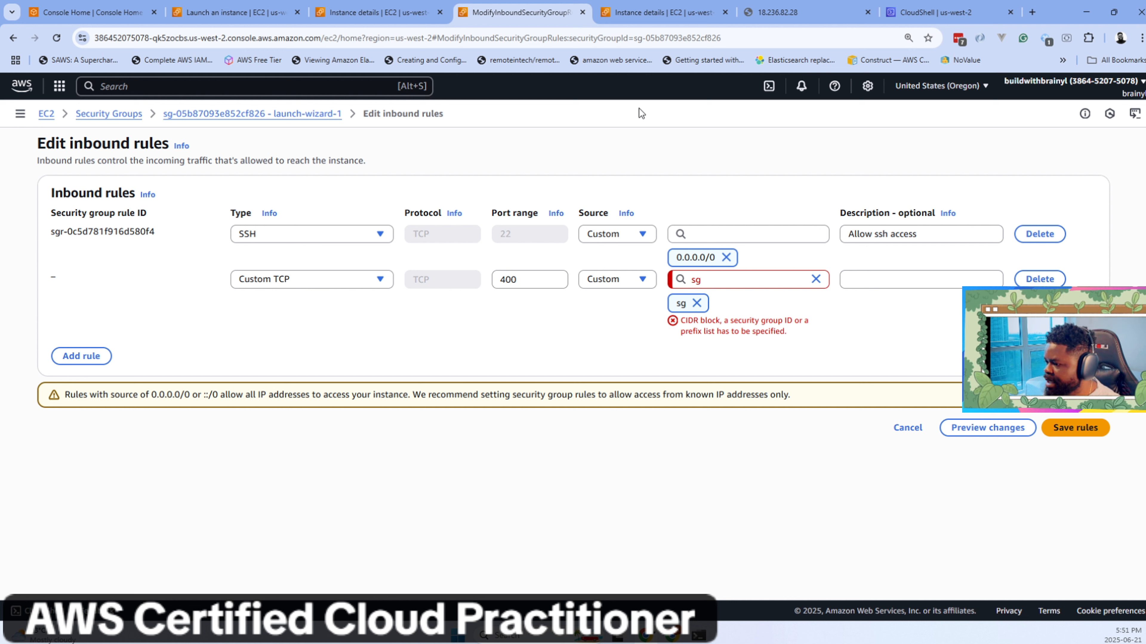
{"action": "left_click", "coordinate": [697, 303]}
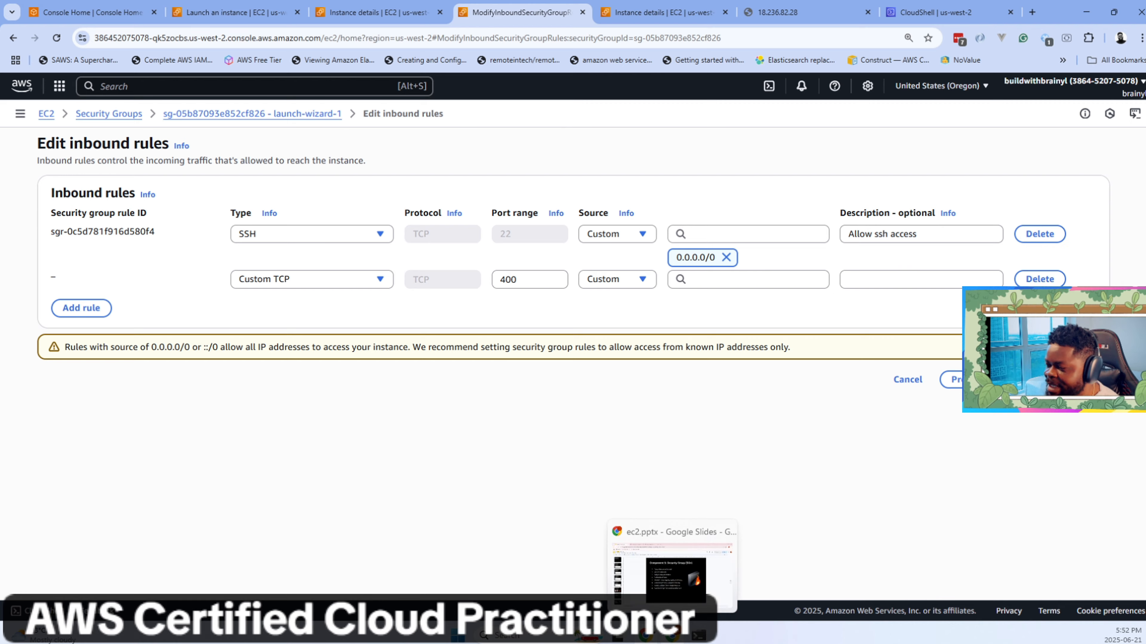
Switch to the ec2.pptx presentation in Google Slides at the security group slide.
{"action": "left_click", "coordinate": [672, 635]}
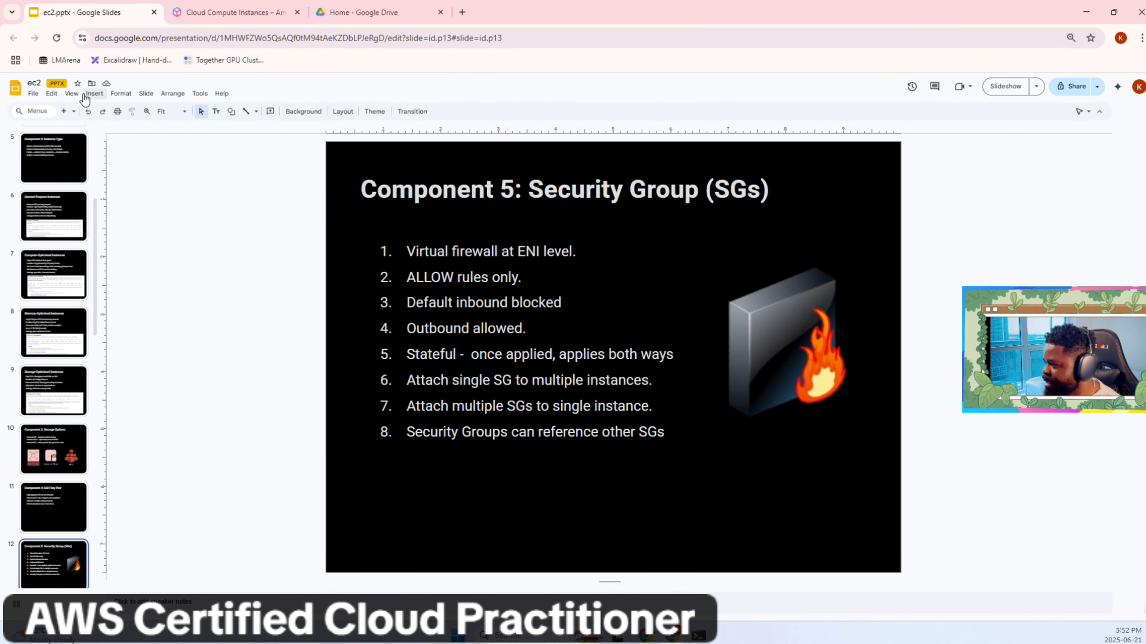